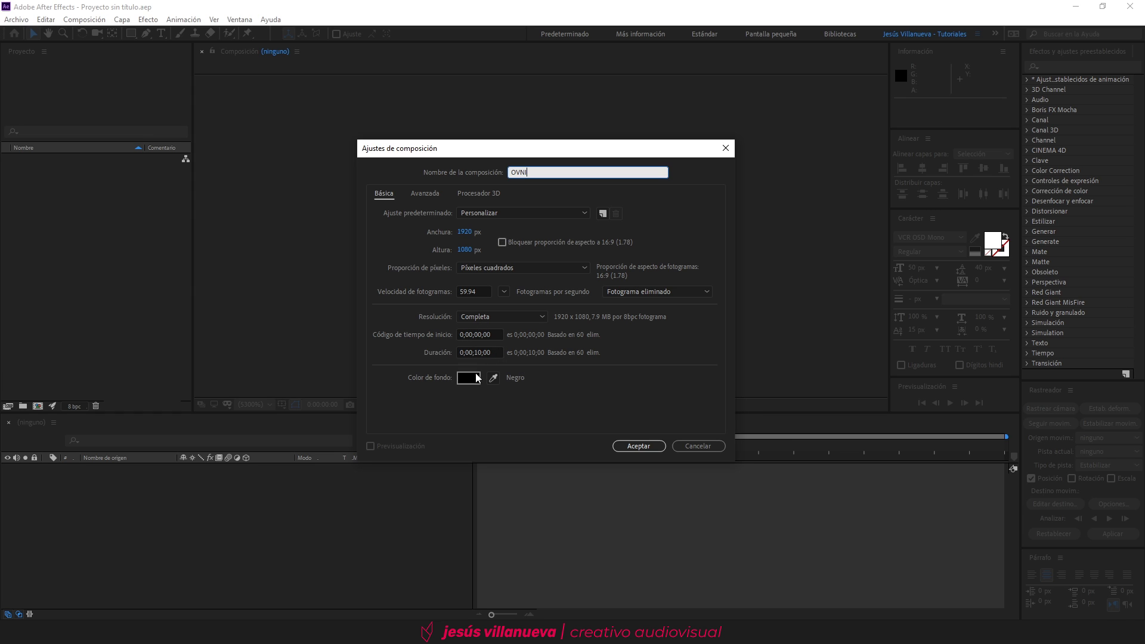
Step: Create the OVNI composition at 1920 x 1080 px, 59.94 fps and 10 seconds long with a black background
click(616, 444)
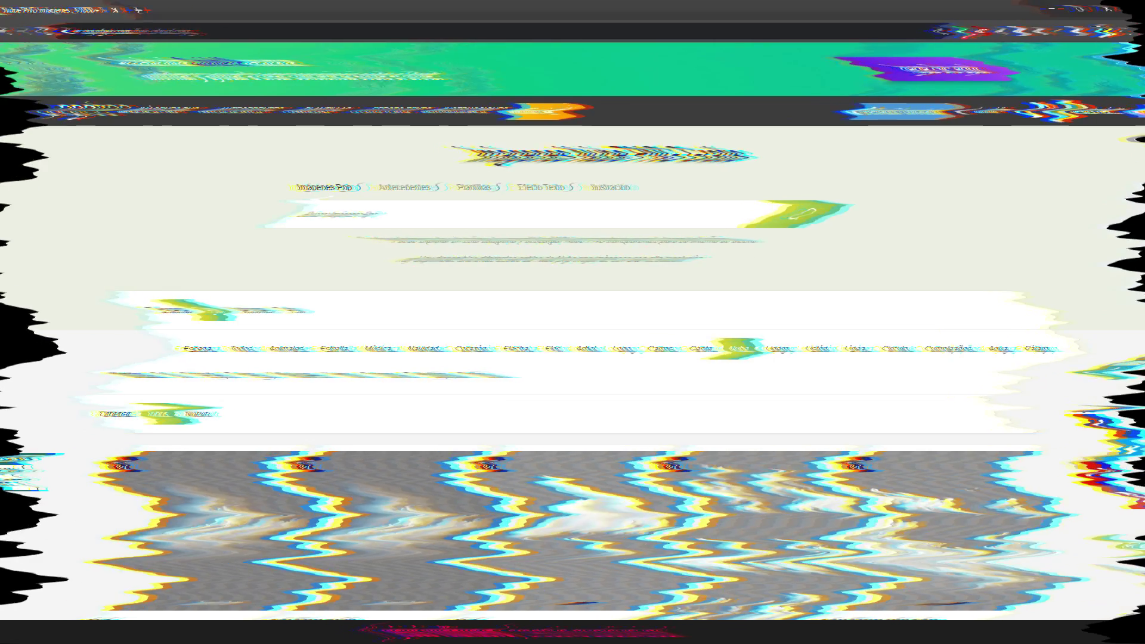
Step: Browse the cloud PNG images on the stock image website
drag(1142, 76, 1143, 285)
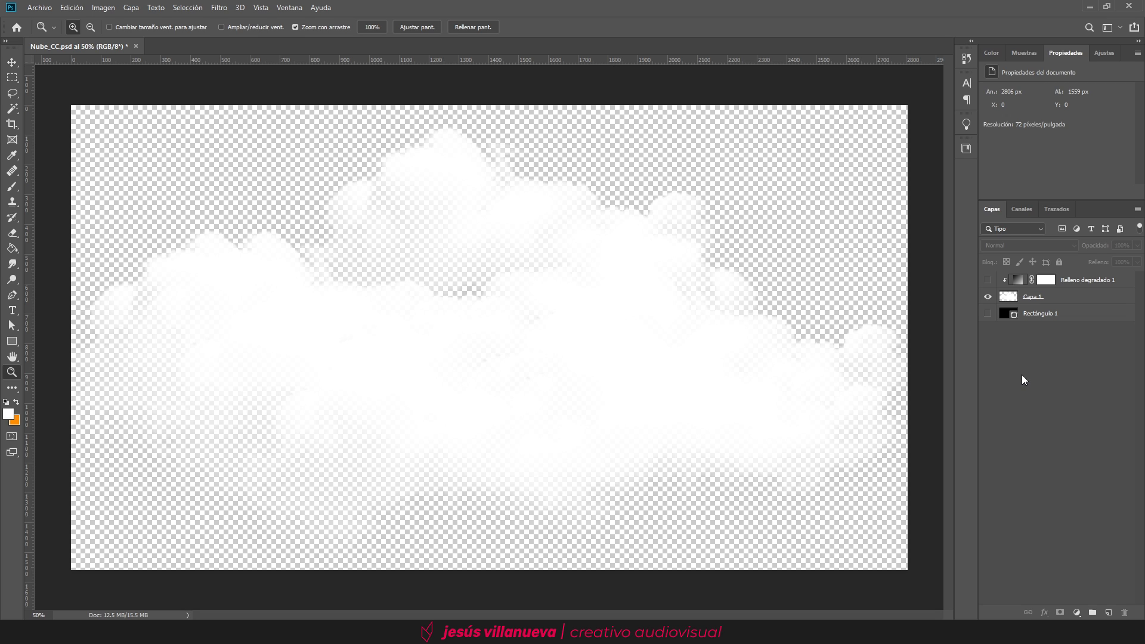
Step: In Photoshop, show the Rectángulo 1 background and the Relleno degradado 1 gradient layer in Nube_CC.psd
click(988, 313)
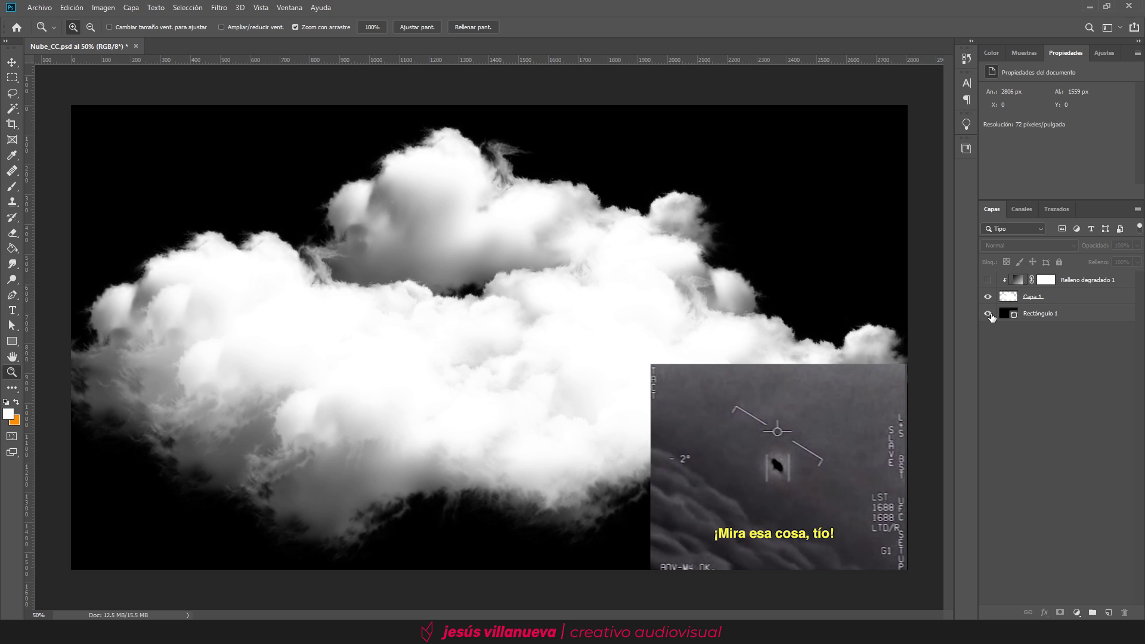
click(987, 280)
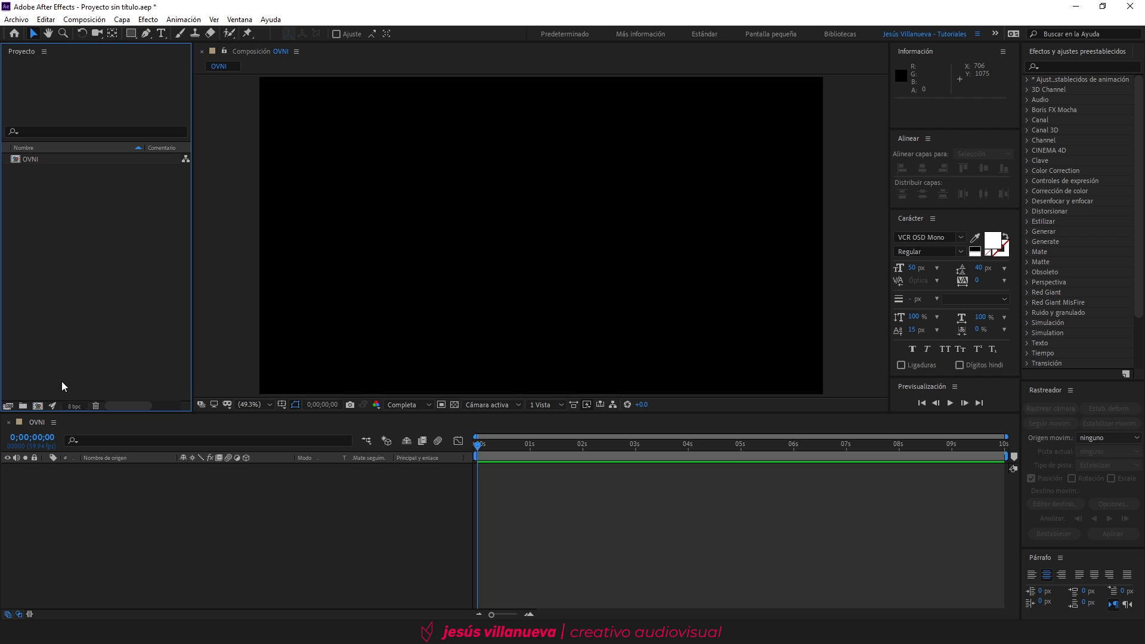
Step: In After Effects, import Nube_CC.png from the Recursos folder and add it as a layer to the OVNI composition
key(ctrl+i)
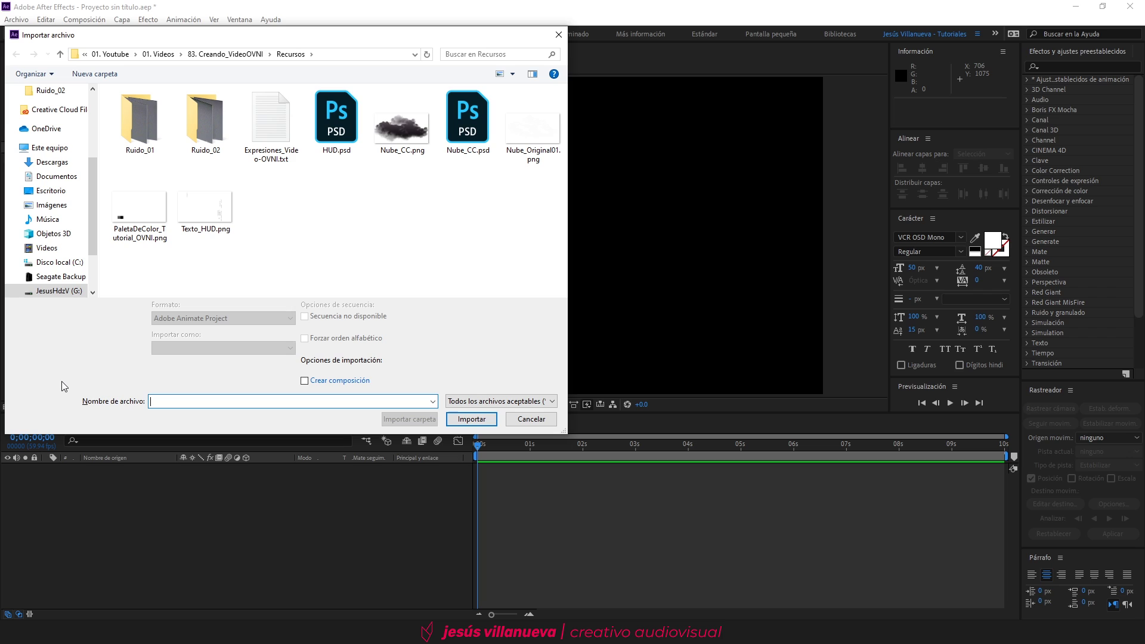
click(396, 120)
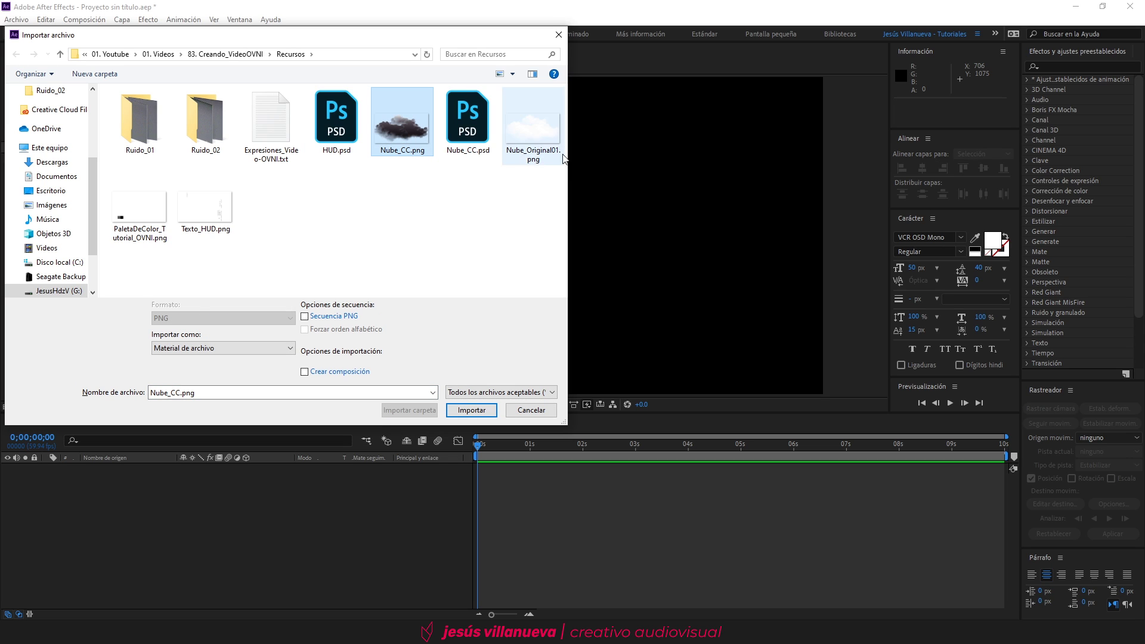
click(546, 135)
click(403, 131)
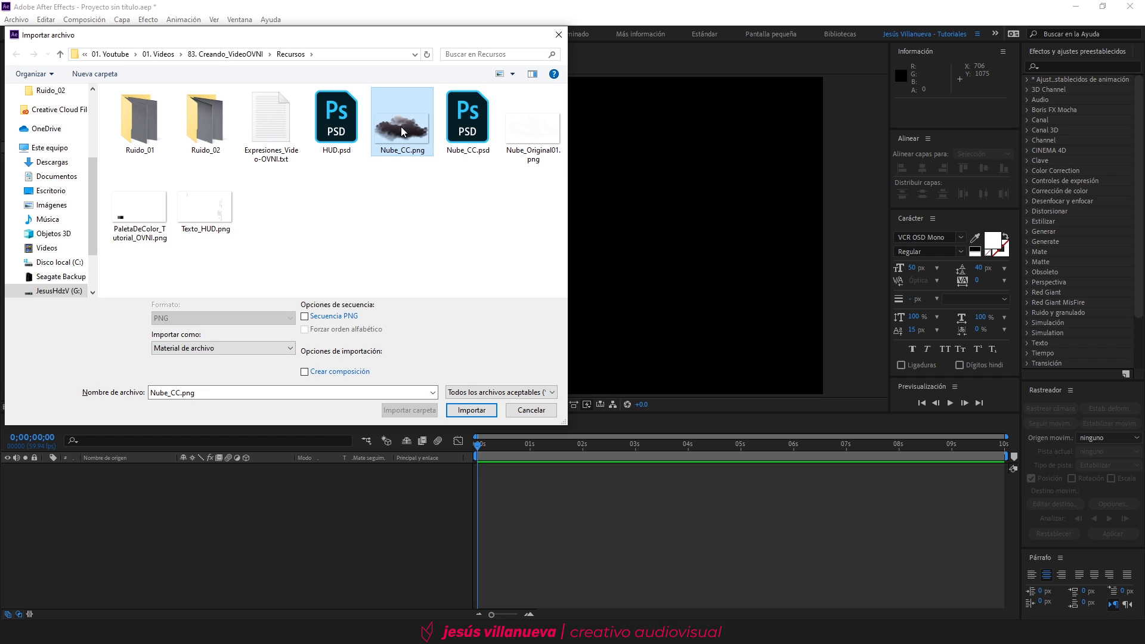
click(471, 410)
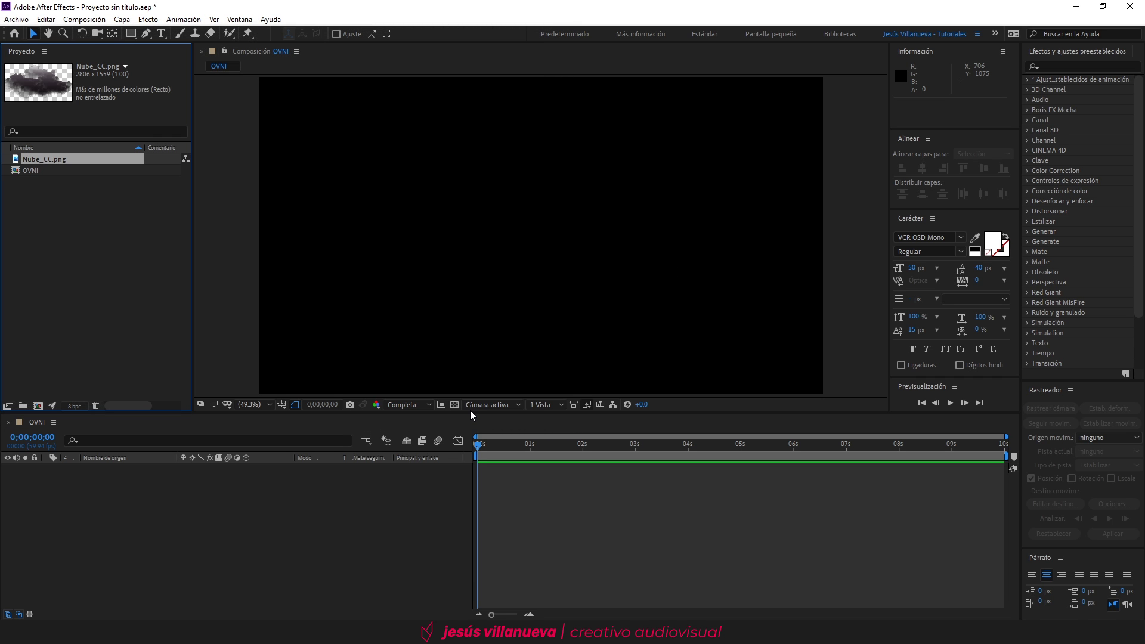
drag(63, 159, 84, 480)
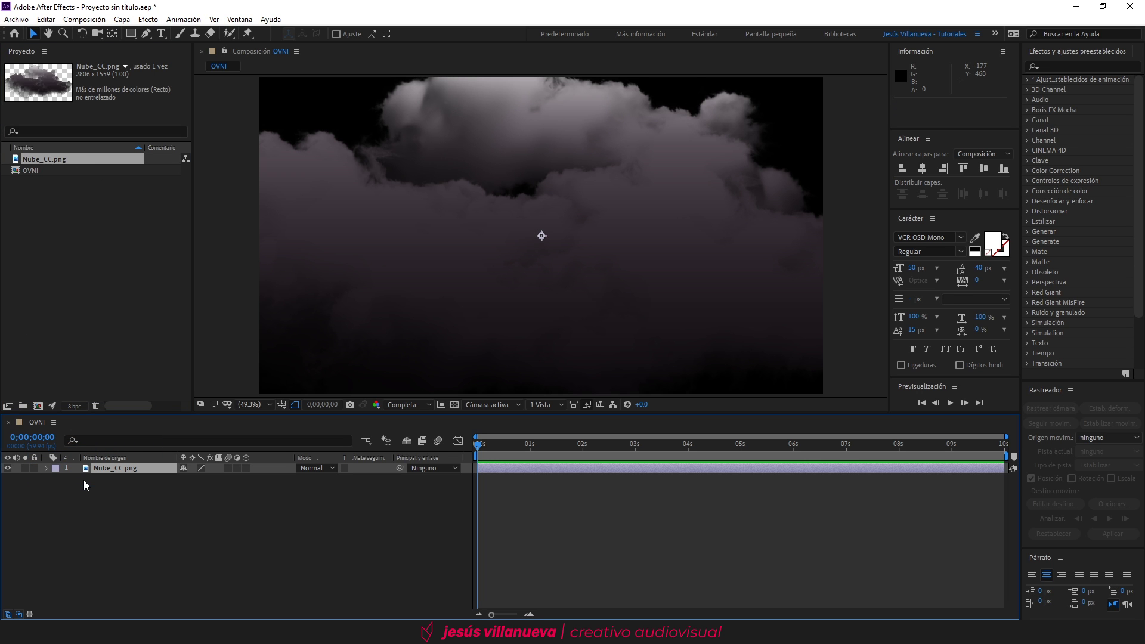
Step: Scale the Nube_CC.png layer to 25%
key(s)
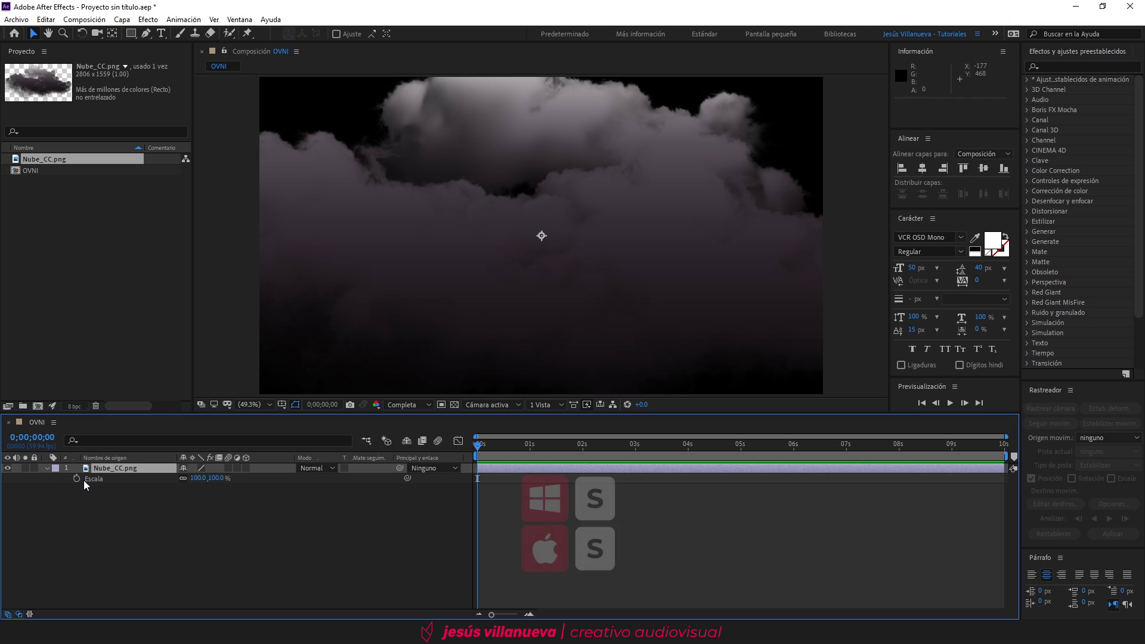
click(197, 477)
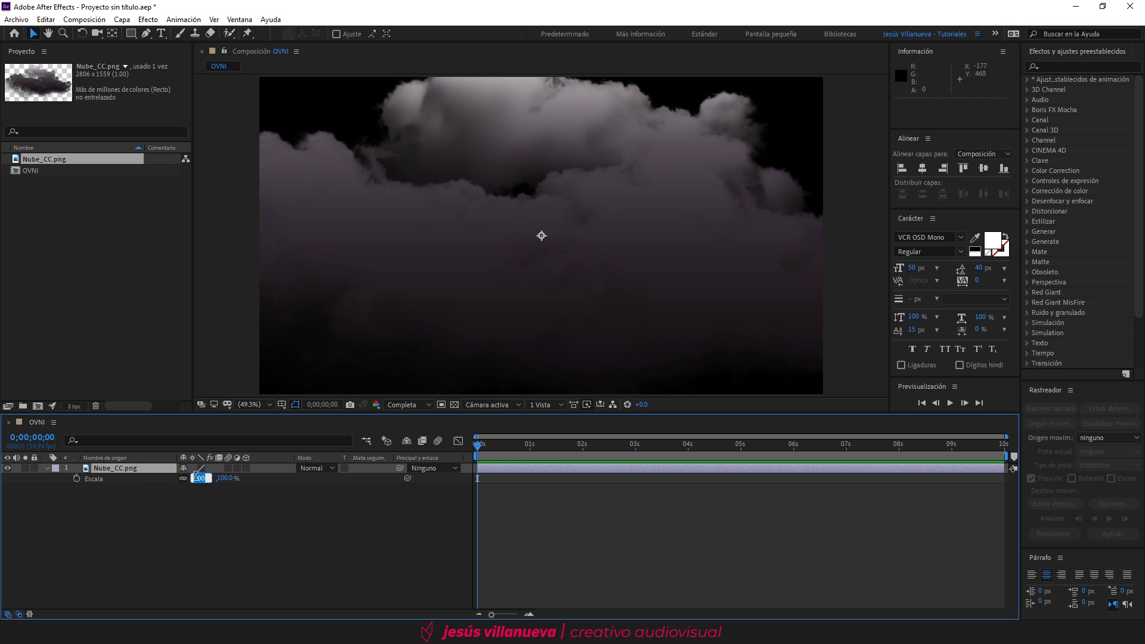
text(25)
key(Return)
Step: Set the cloud layer's position to 0, 900 so it sits at the frame's lower-left edge
key(p)
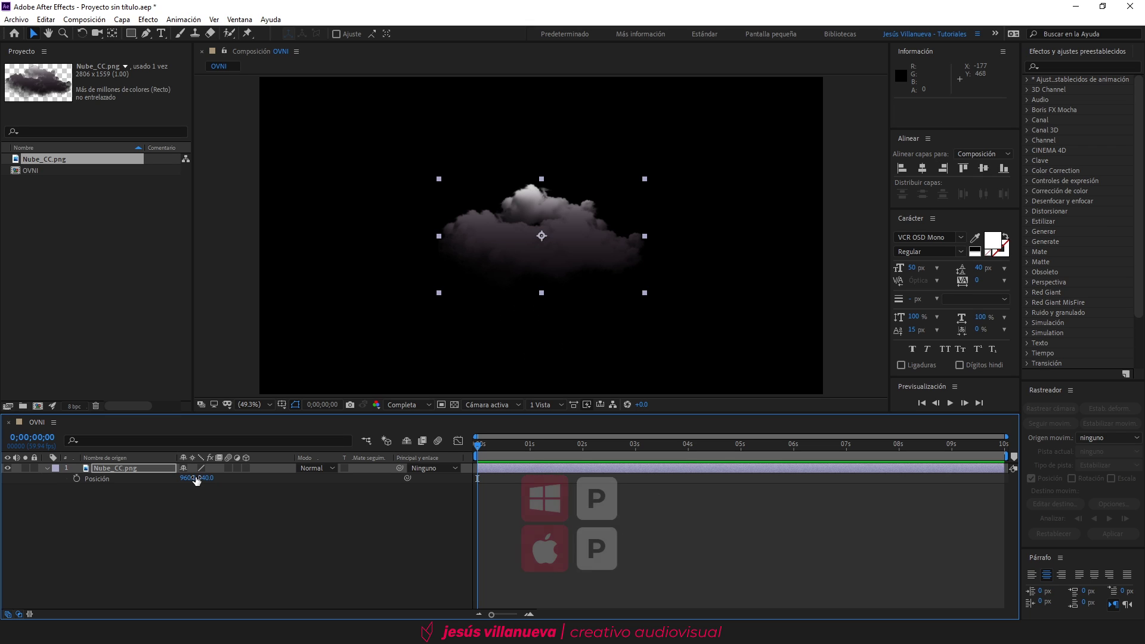
click(196, 478)
text(0)
key(Return)
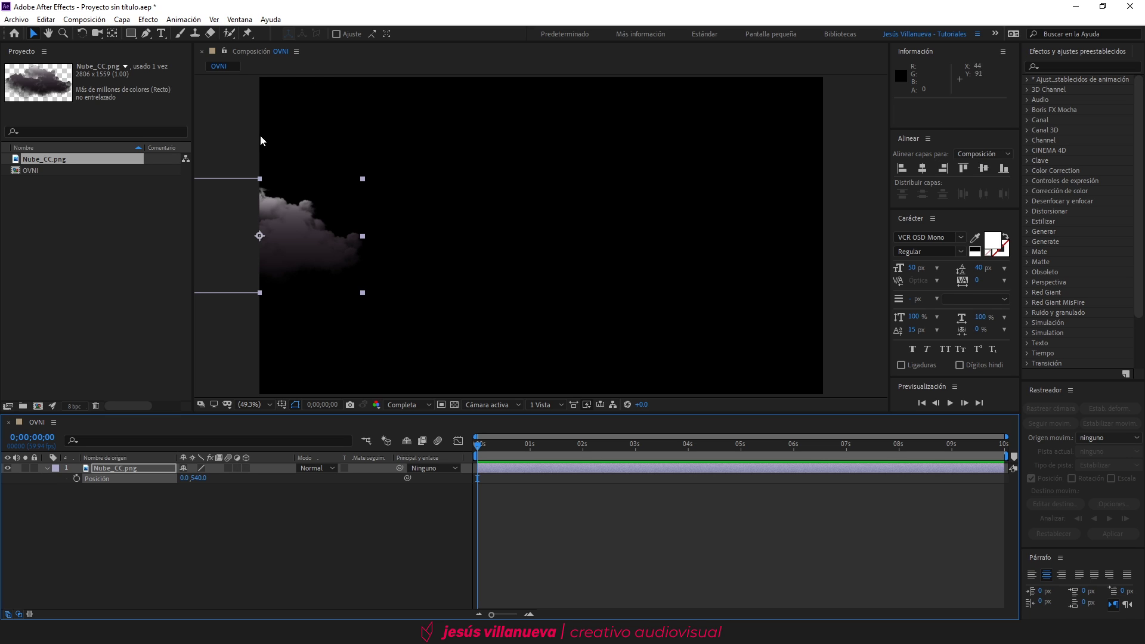
click(199, 478)
text(900)
key(Return)
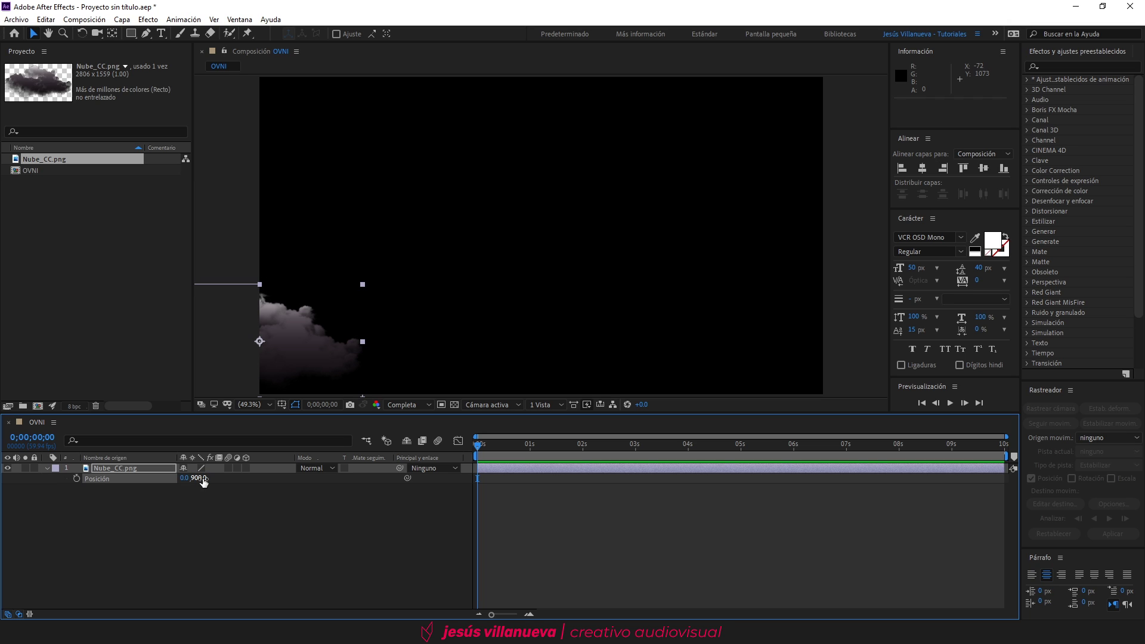
Step: Duplicate the cloud layer and set the copy's X position to 1920
click(170, 468)
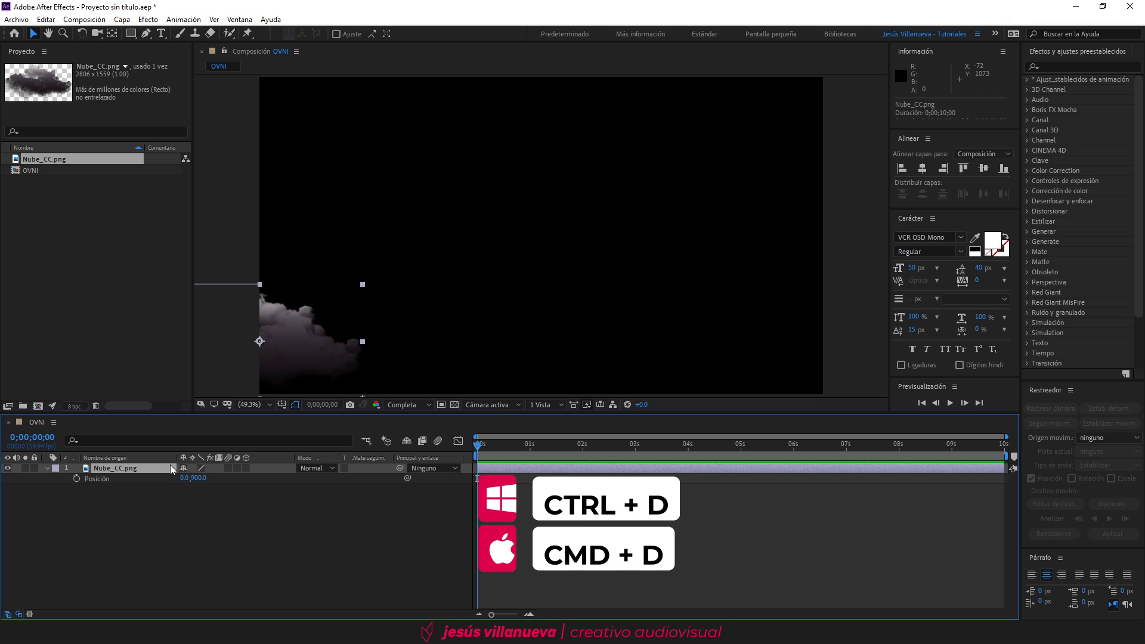
key(ctrl+d)
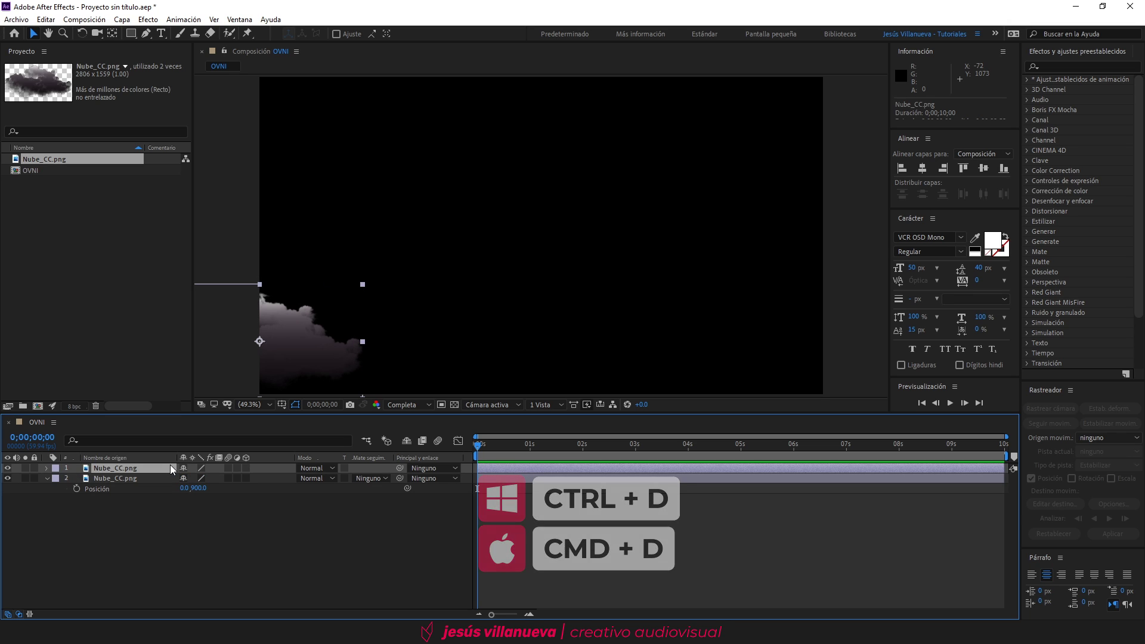
key(p)
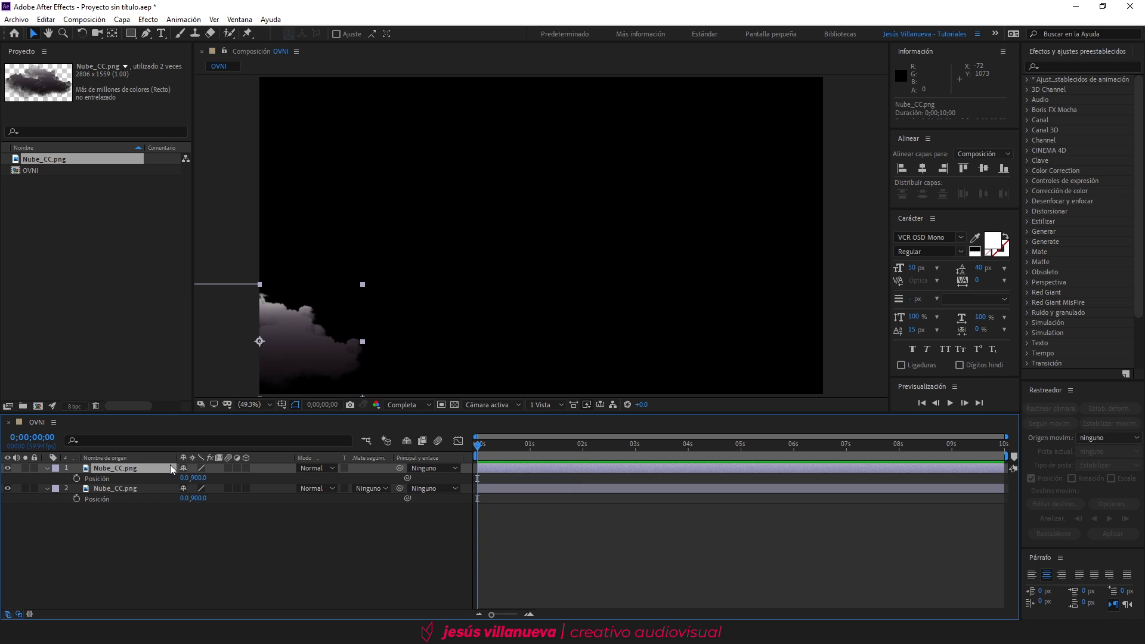
click(183, 477)
text(1920)
key(Return)
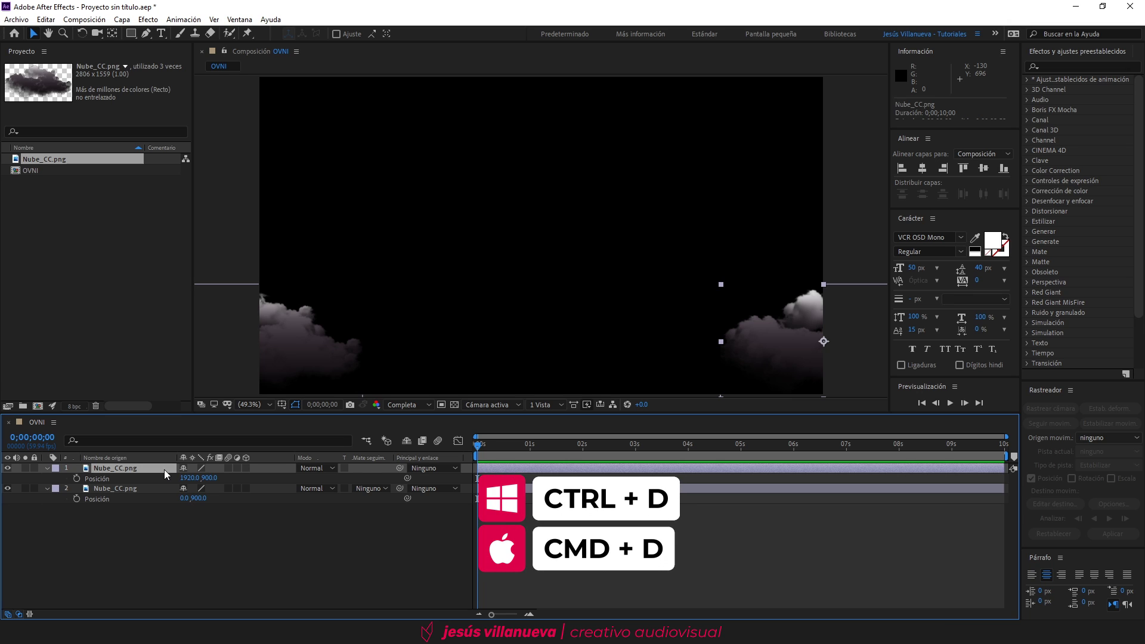
Step: Duplicate the cloud layer at the frame's right edge and scale the new copy to 50%
key(ctrl+d)
key(s)
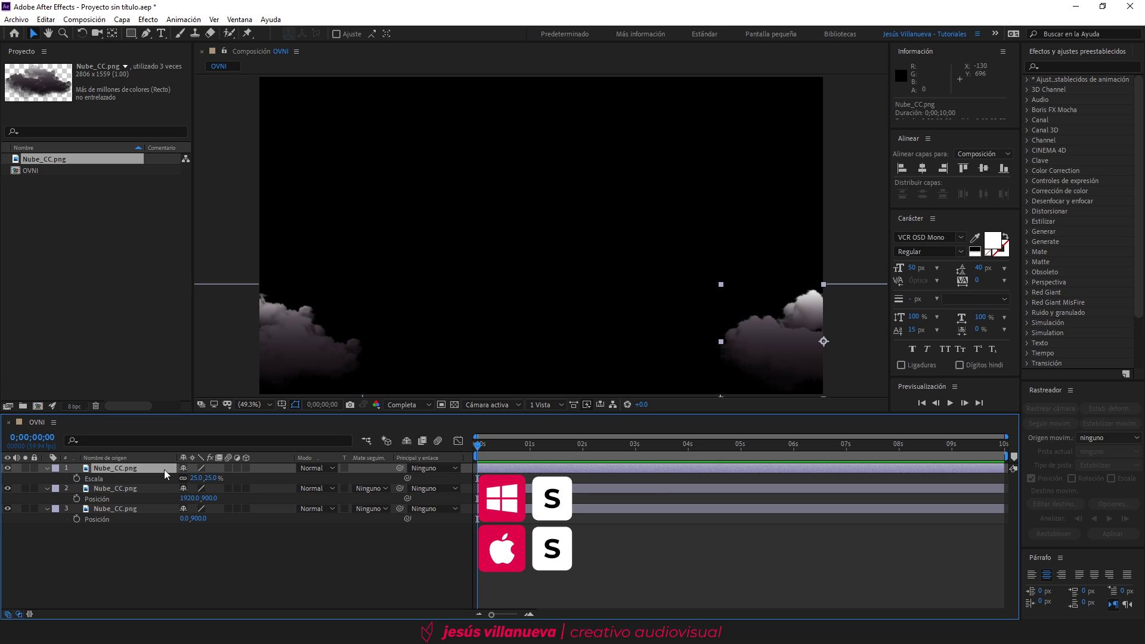
click(197, 478)
text(50)
key(Return)
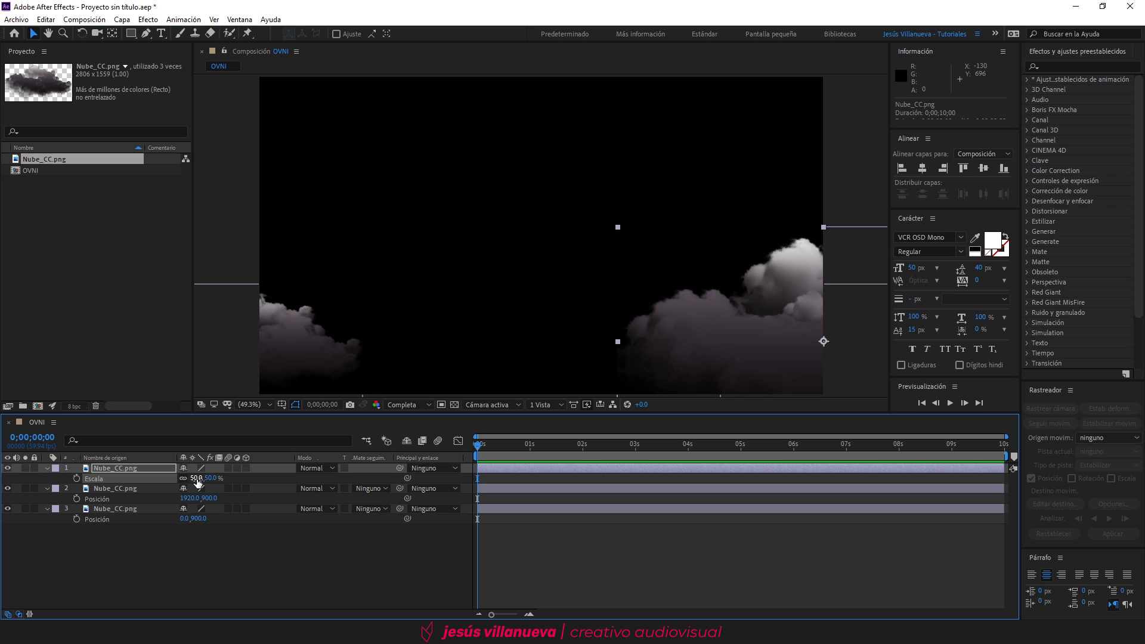
Step: Set the 50% cloud copy's position to 480, 1080
key(p)
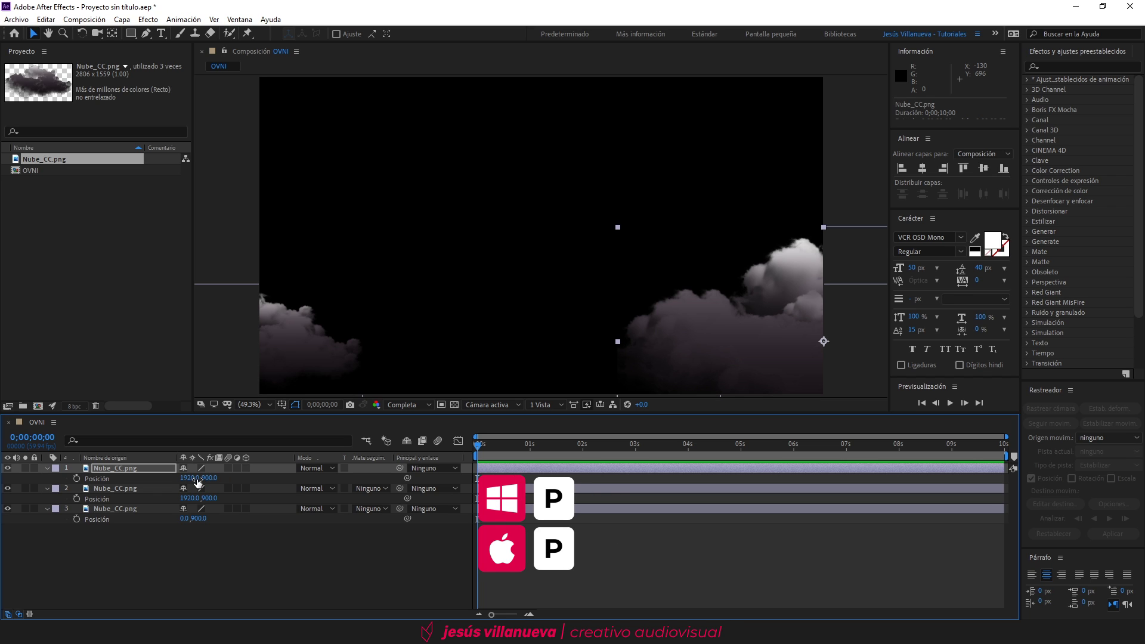
click(196, 478)
text(480)
key(Return)
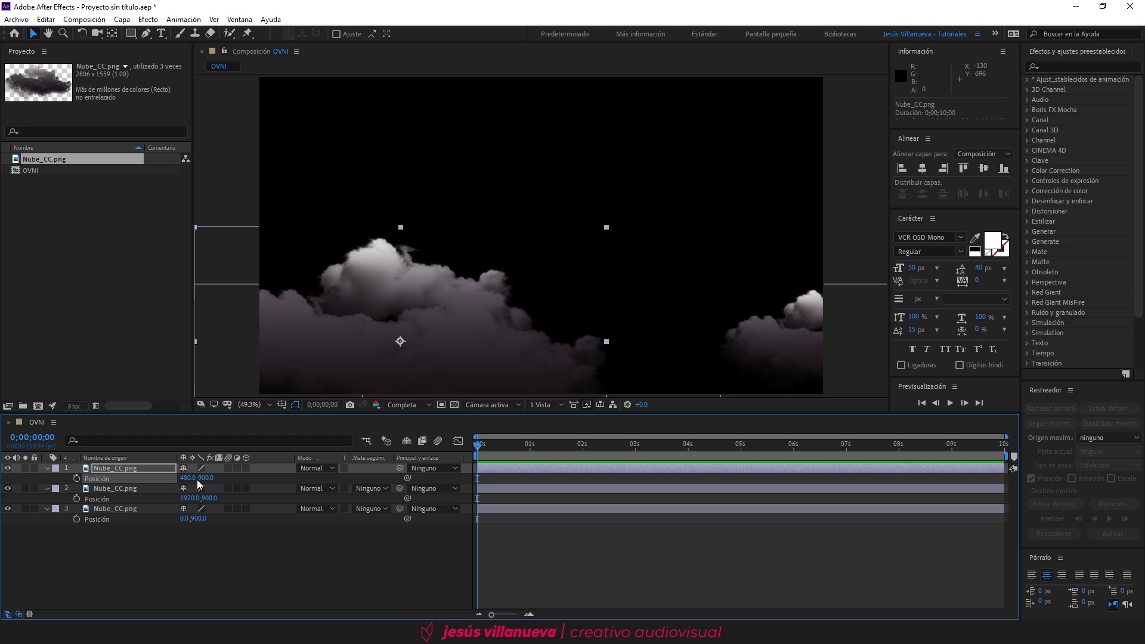
click(206, 478)
text(1080)
key(Return)
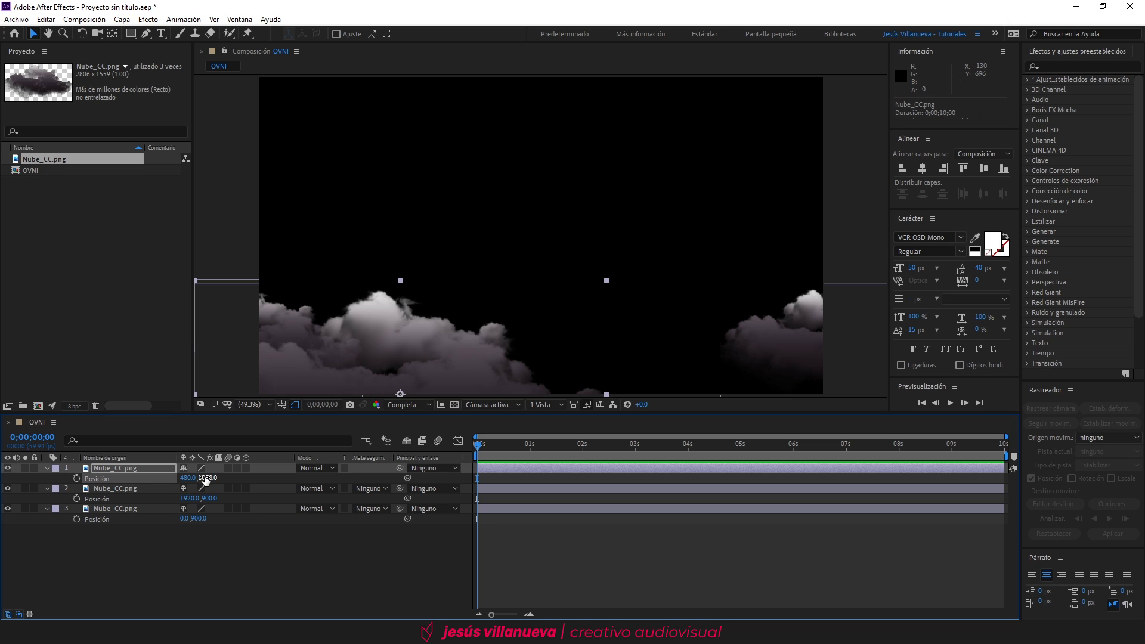
Step: Duplicate the 50% cloud layer and mirror the copy horizontally by setting its horizontal scale to -50%
click(134, 469)
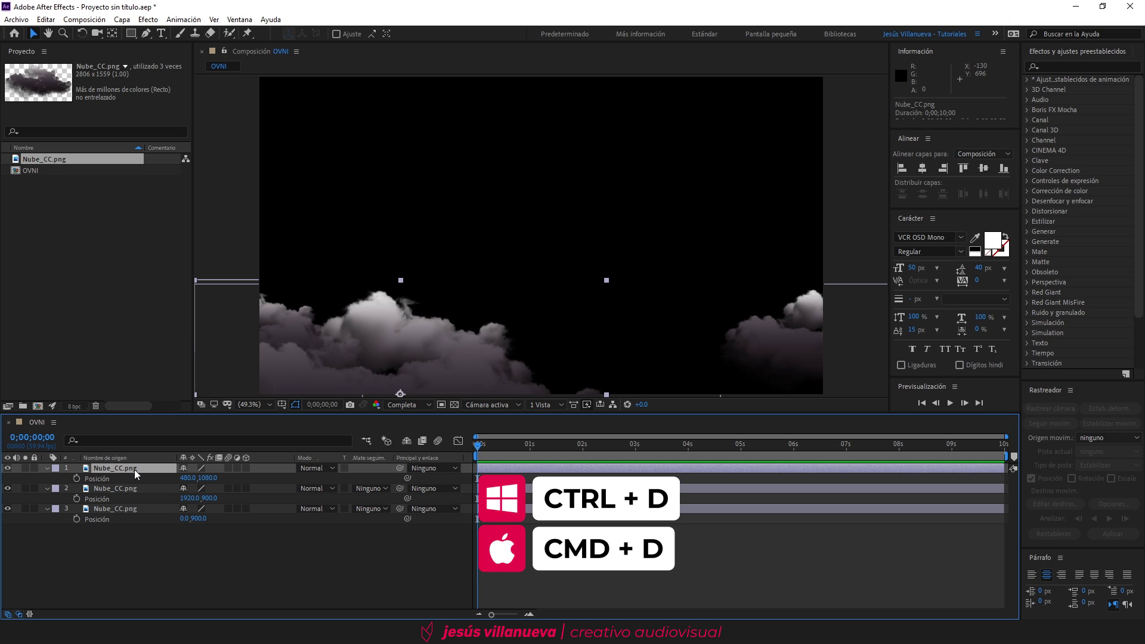
key(ctrl+d)
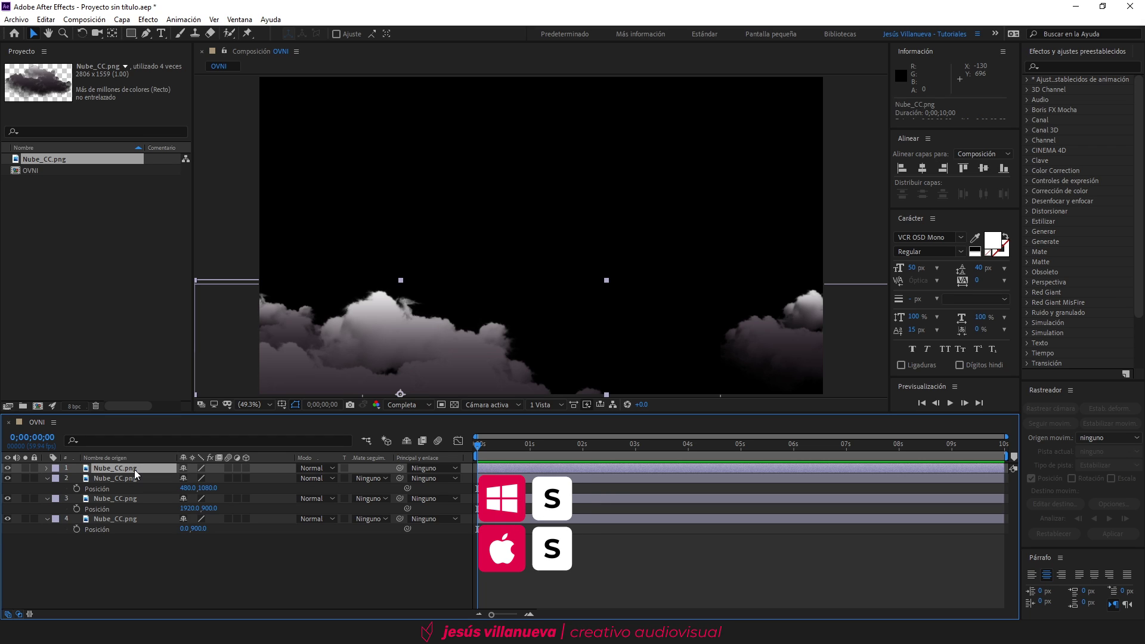
key(s)
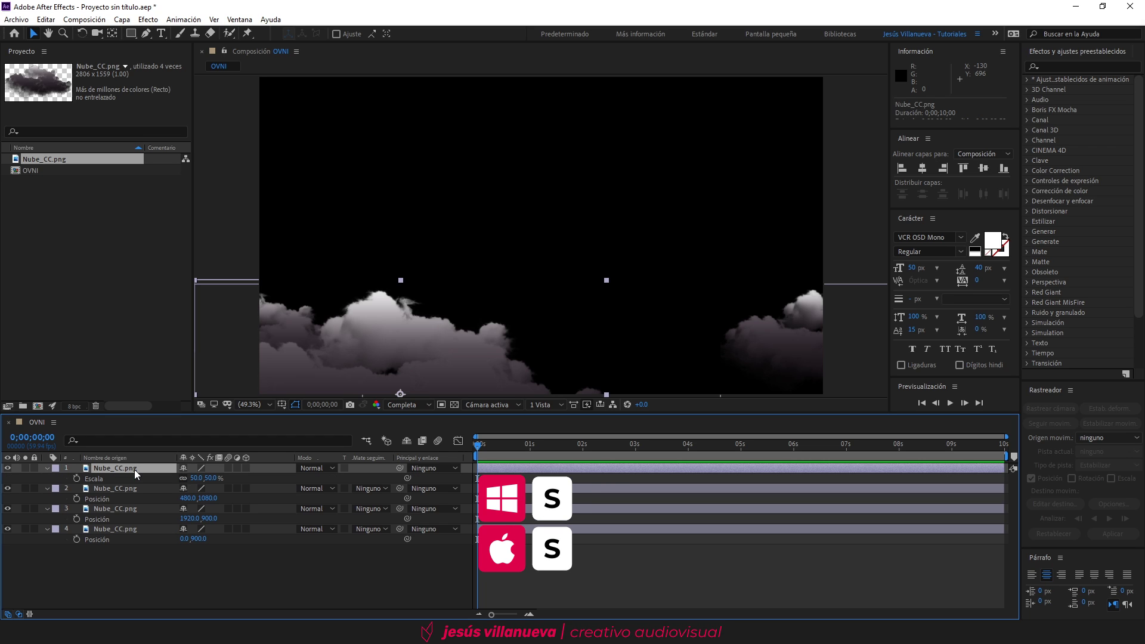
click(197, 478)
text(-50)
key(Return)
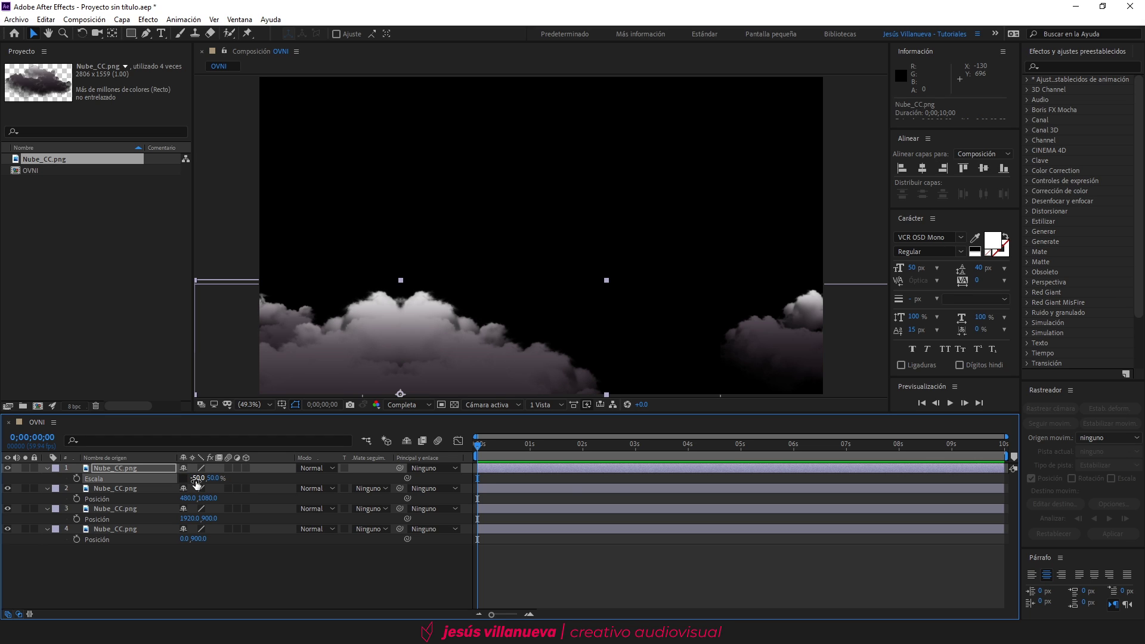
Step: Set the mirrored cloud copy's X position to 1440
key(p)
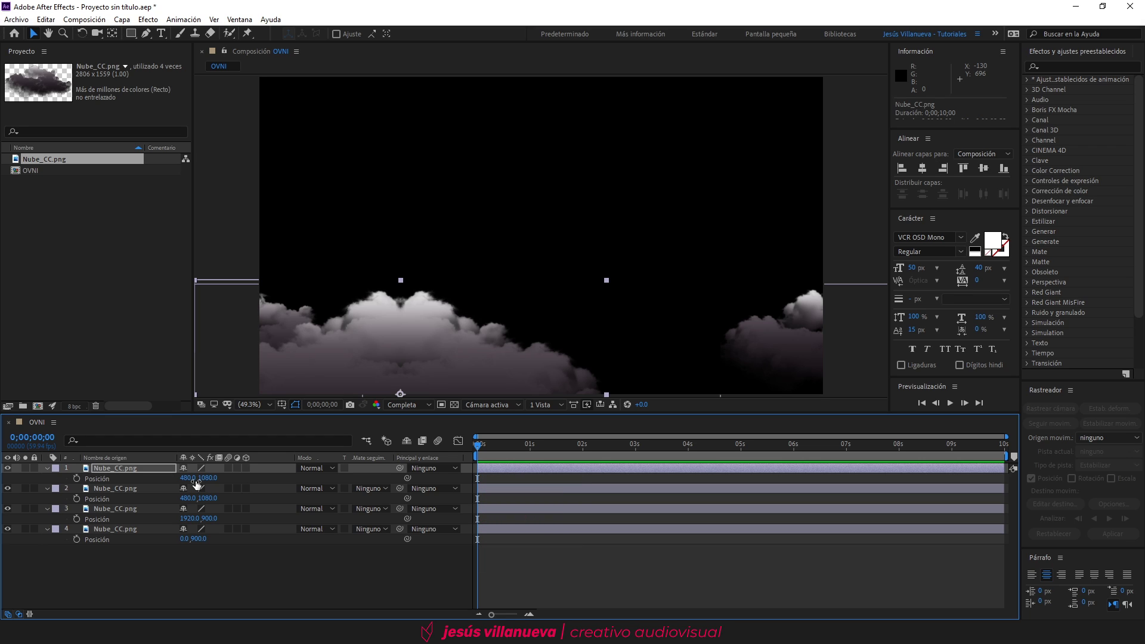
click(188, 478)
text(1440)
key(Return)
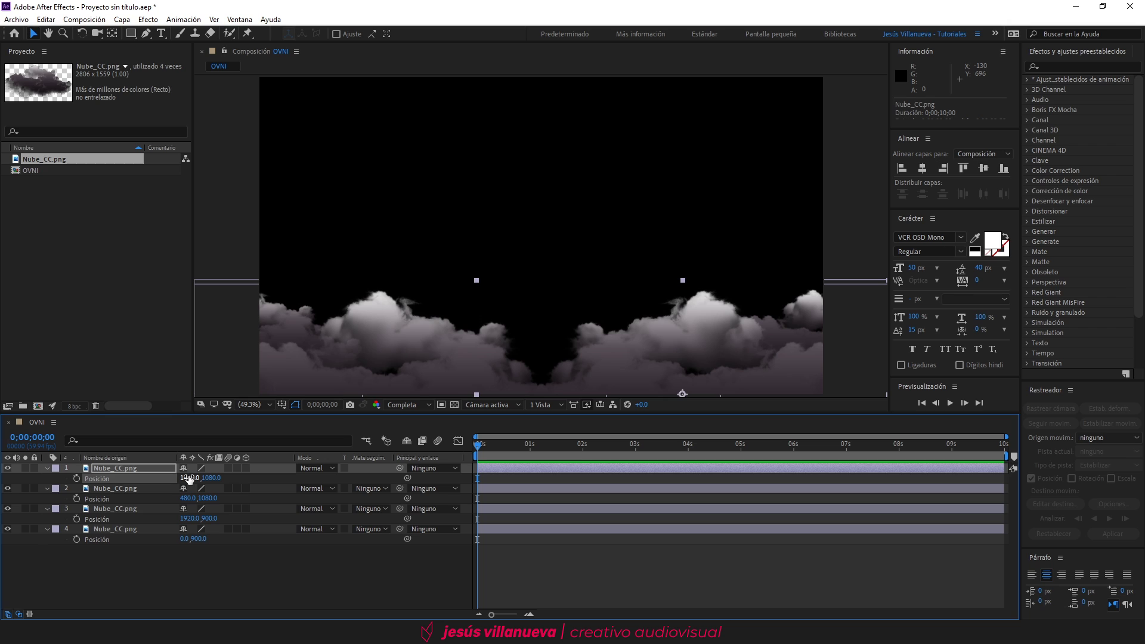
Step: Duplicate the mirrored cloud layer and set the new copy's horizontal scale to -35%
click(119, 468)
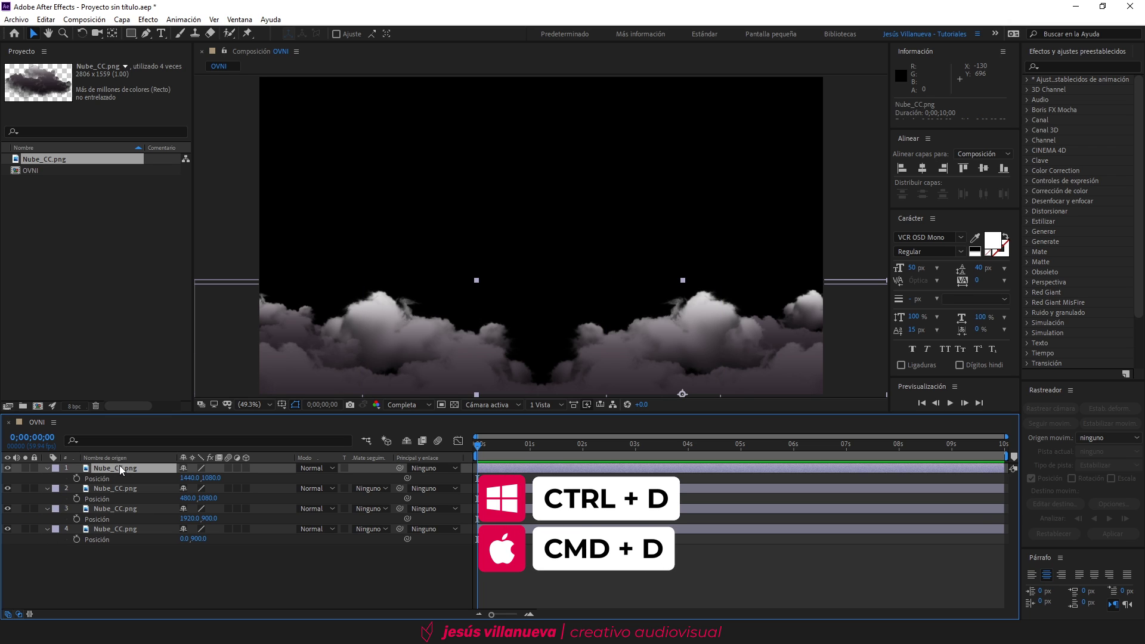
key(ctrl+d)
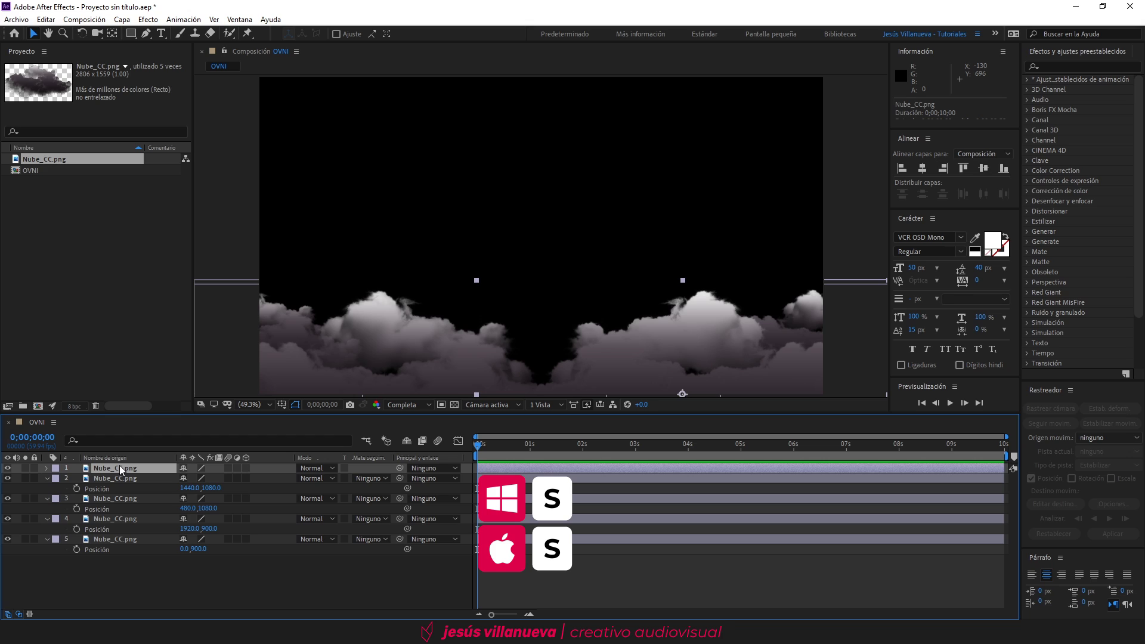
key(s)
click(198, 478)
text(35)
key(Return)
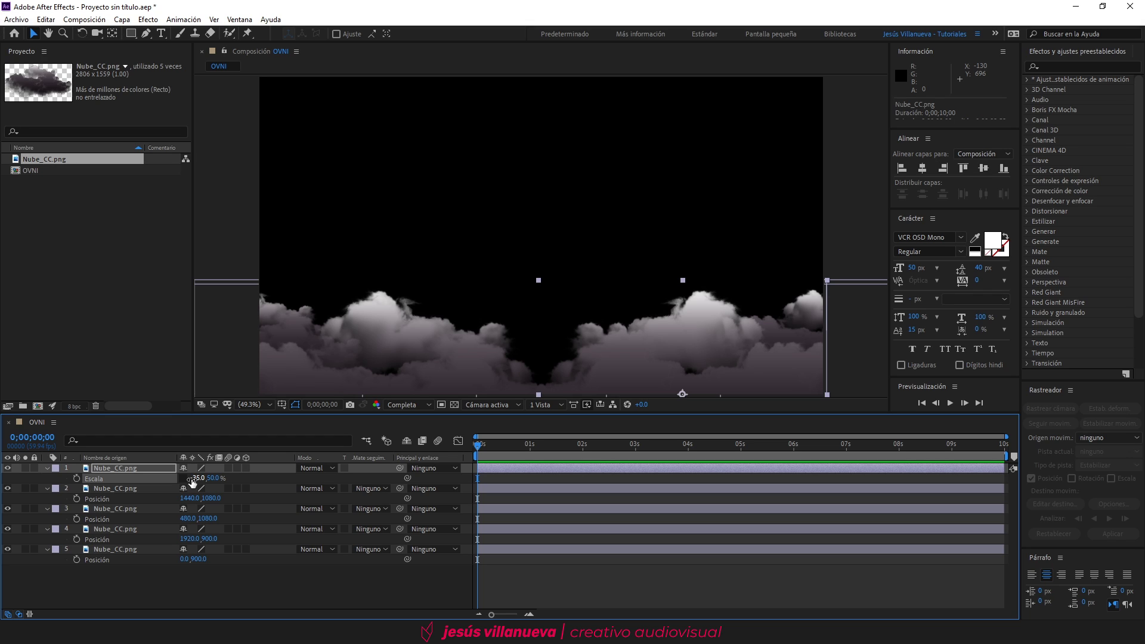
Step: Set the X position of the narrowed, mirrored cloud copy to 0
key(p)
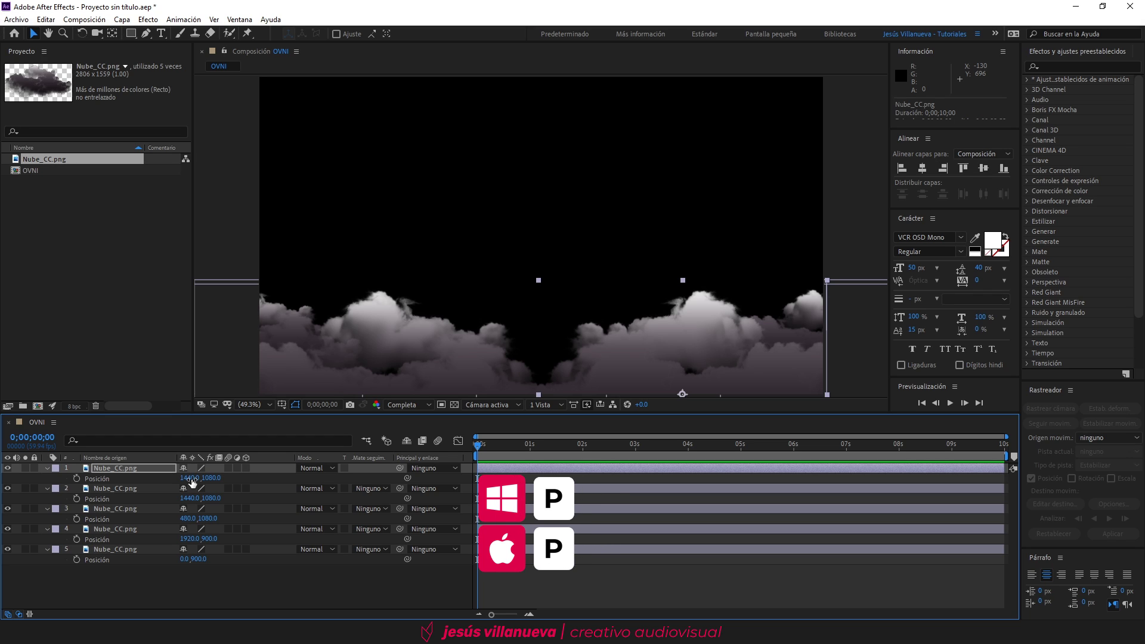
click(191, 478)
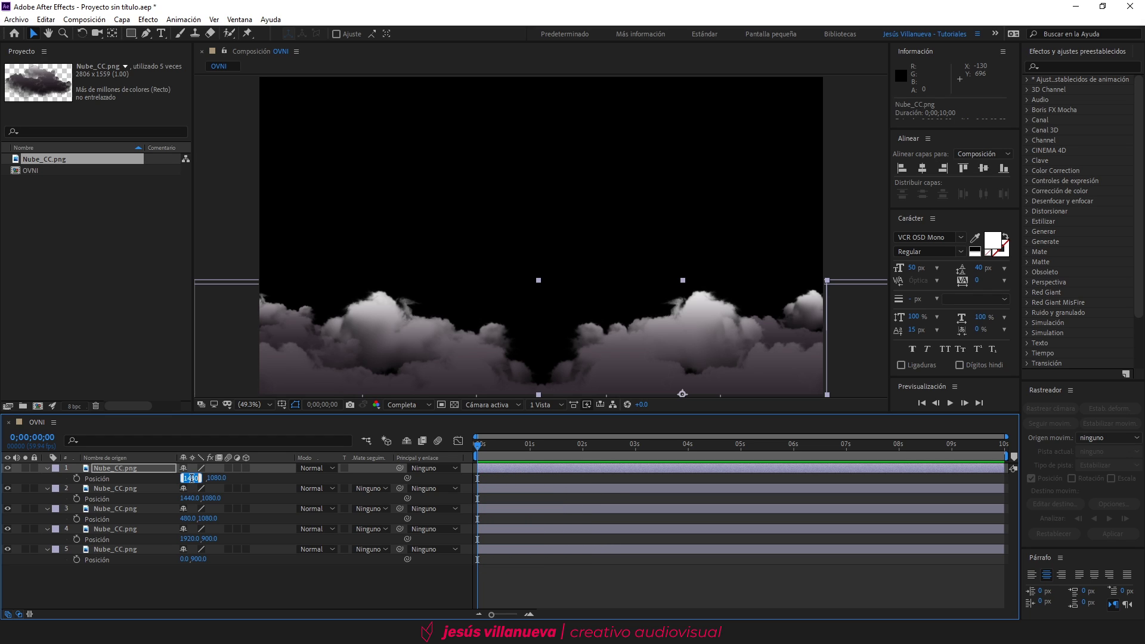
text(0)
key(Return)
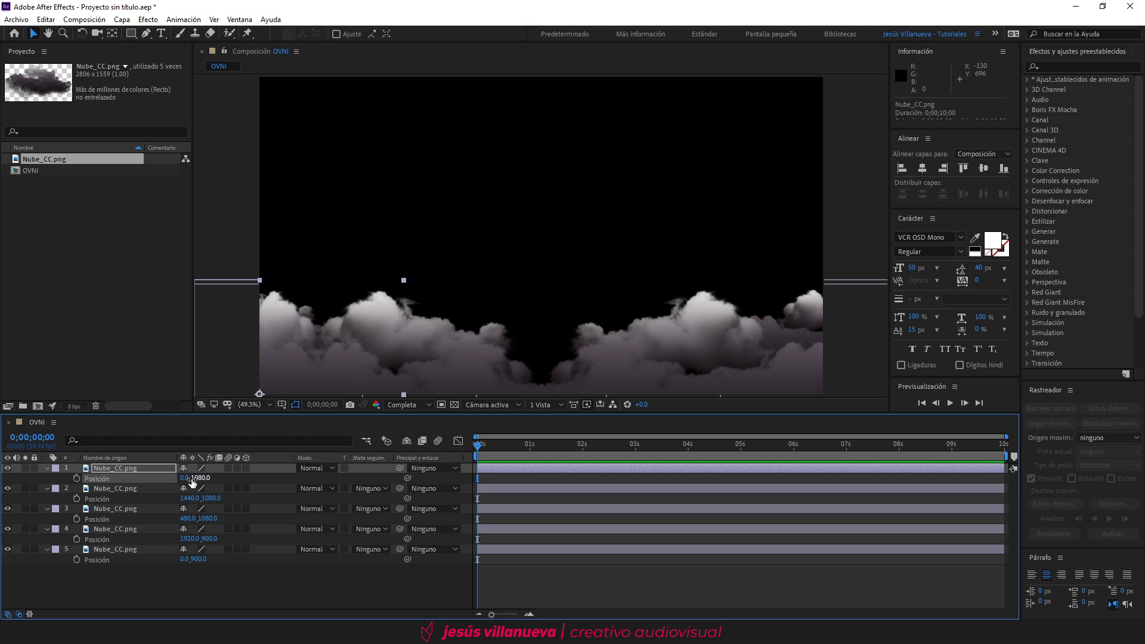
Step: Set the Y position of the narrowed, mirrored cloud copy to 1150
click(198, 477)
text(1150)
key(Return)
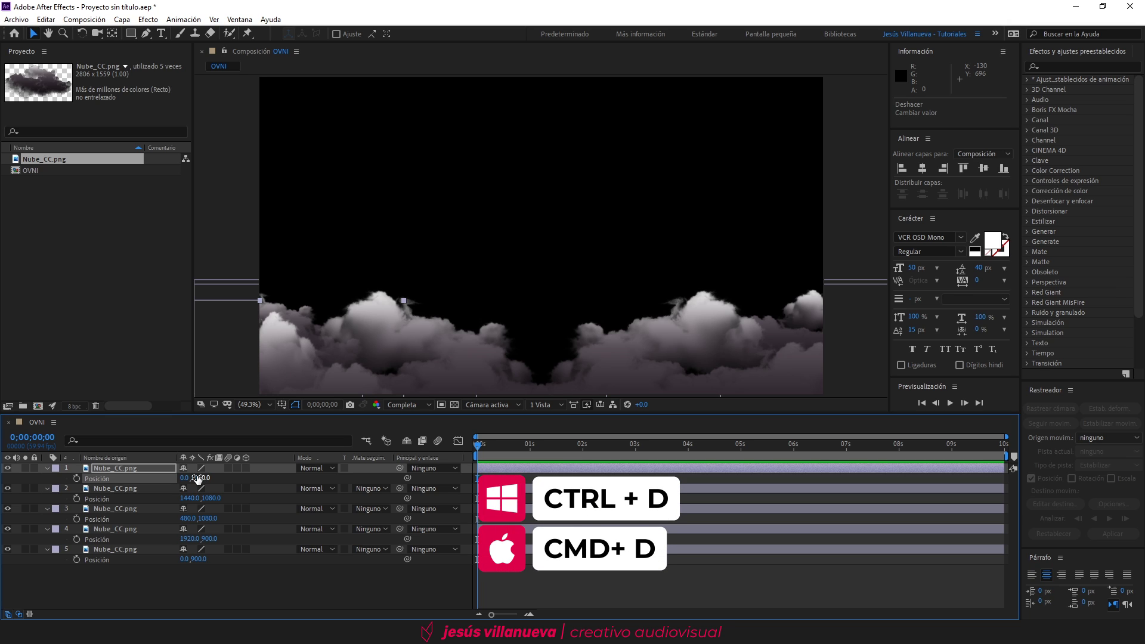
Step: Duplicate the -35% cloud layer and set the new copy's X position to 1920
click(152, 466)
key(ctrl+d)
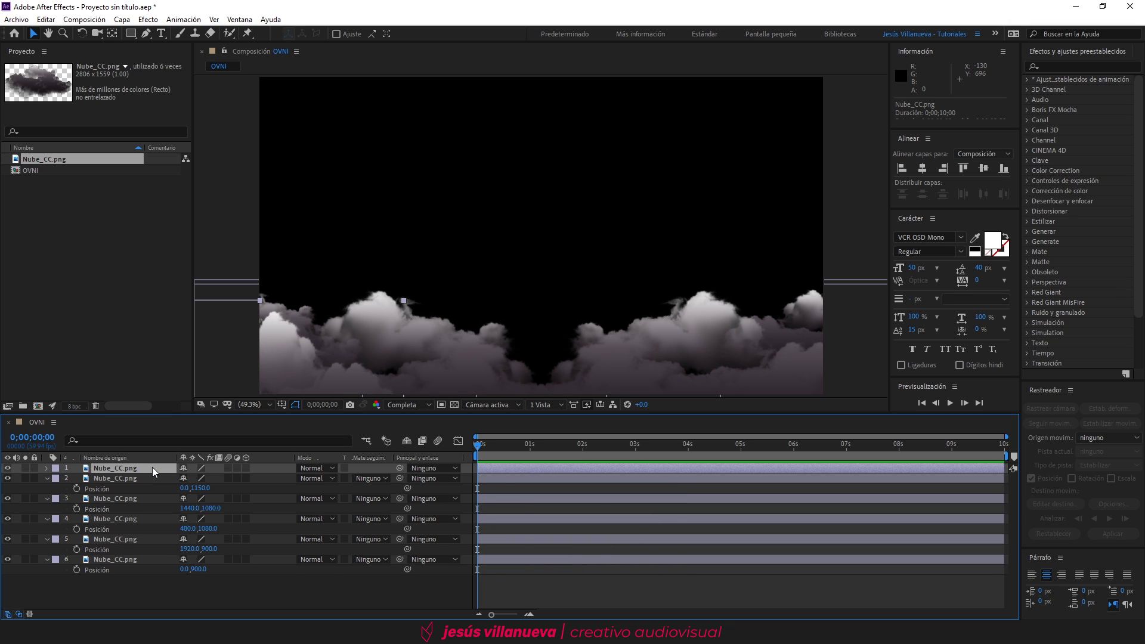
key(p)
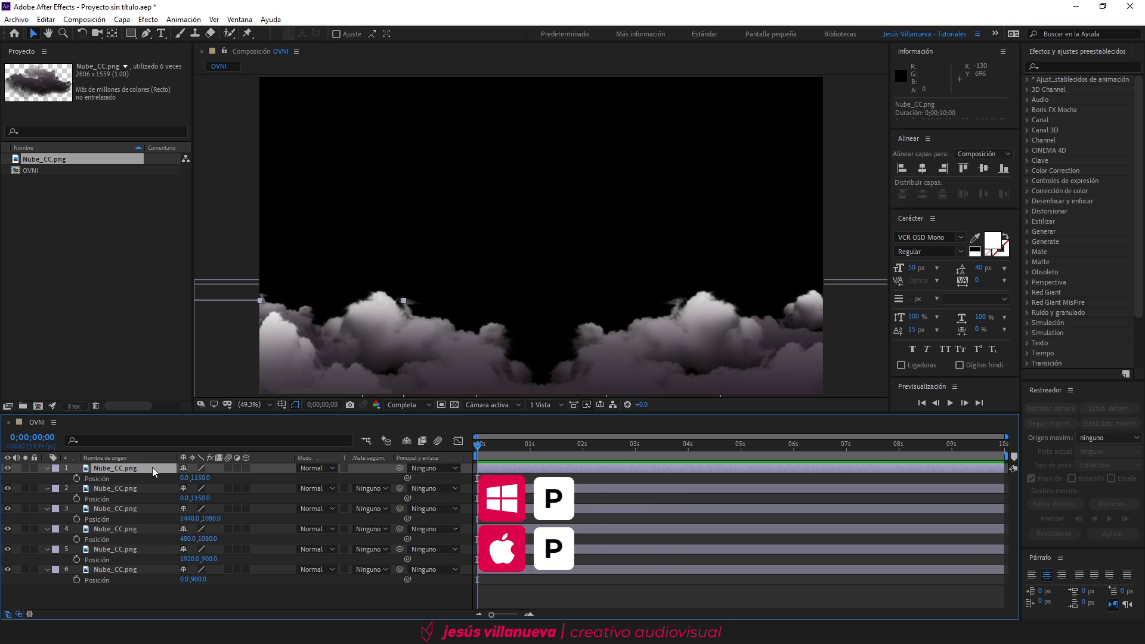
click(185, 477)
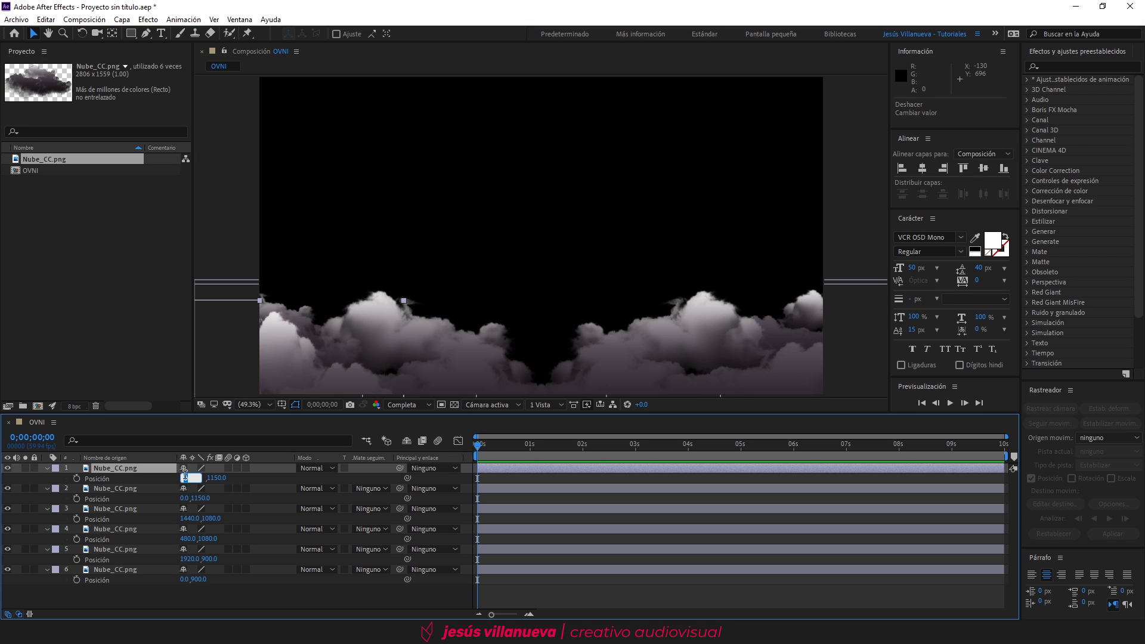
text(1920)
key(Return)
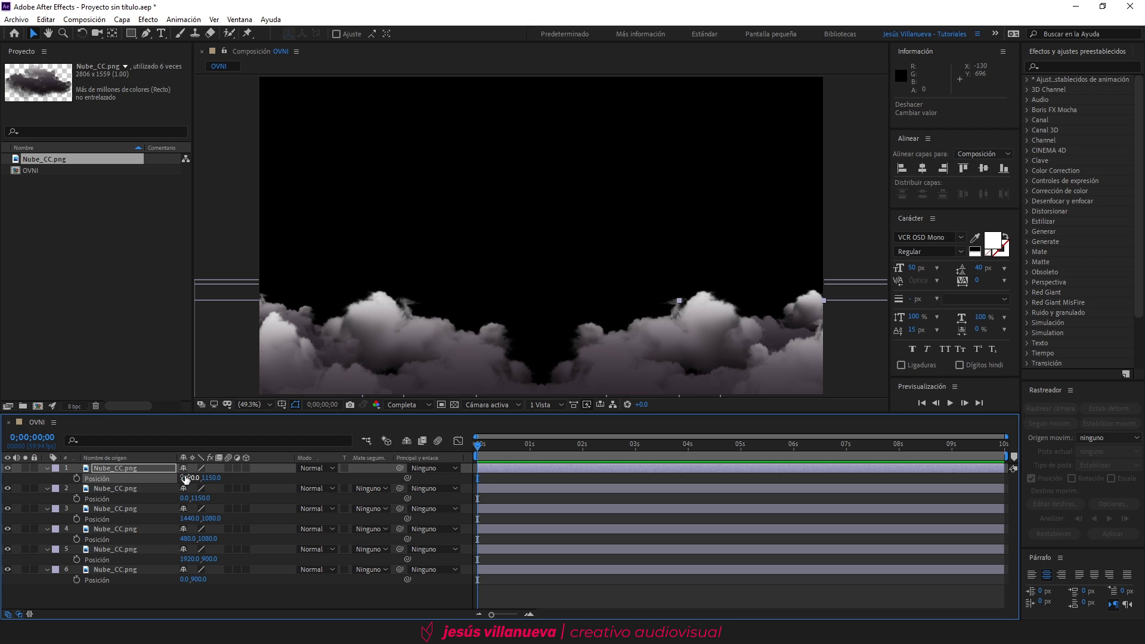
Step: Duplicate the cloud layer at X 1920 and set the new copy's horizontal scale to 50%
click(164, 471)
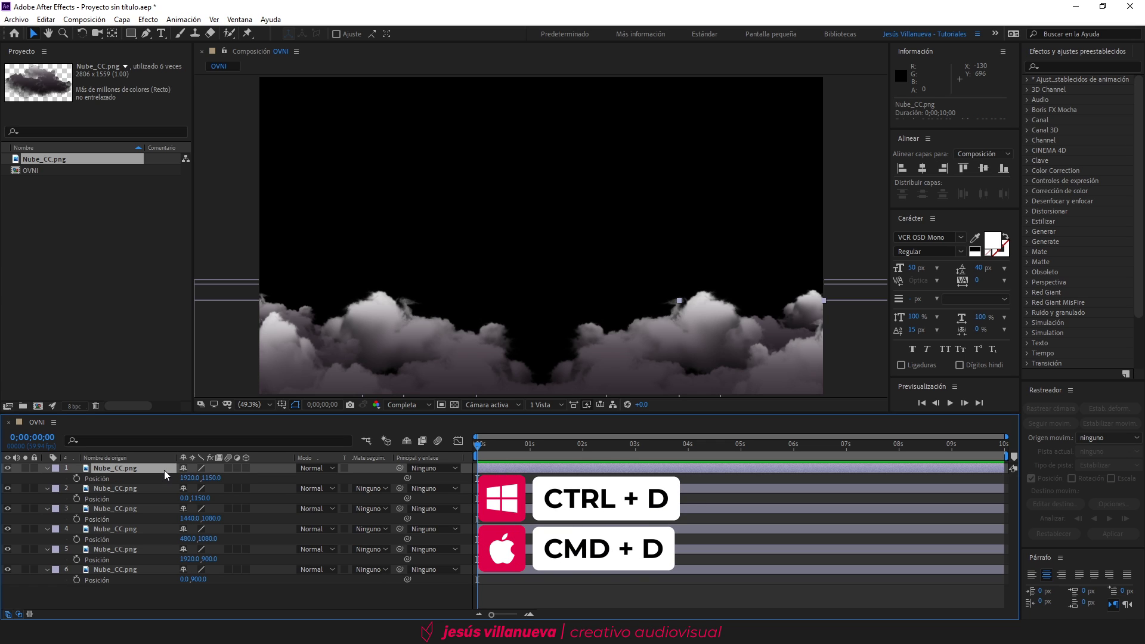
key(ctrl+d)
key(s)
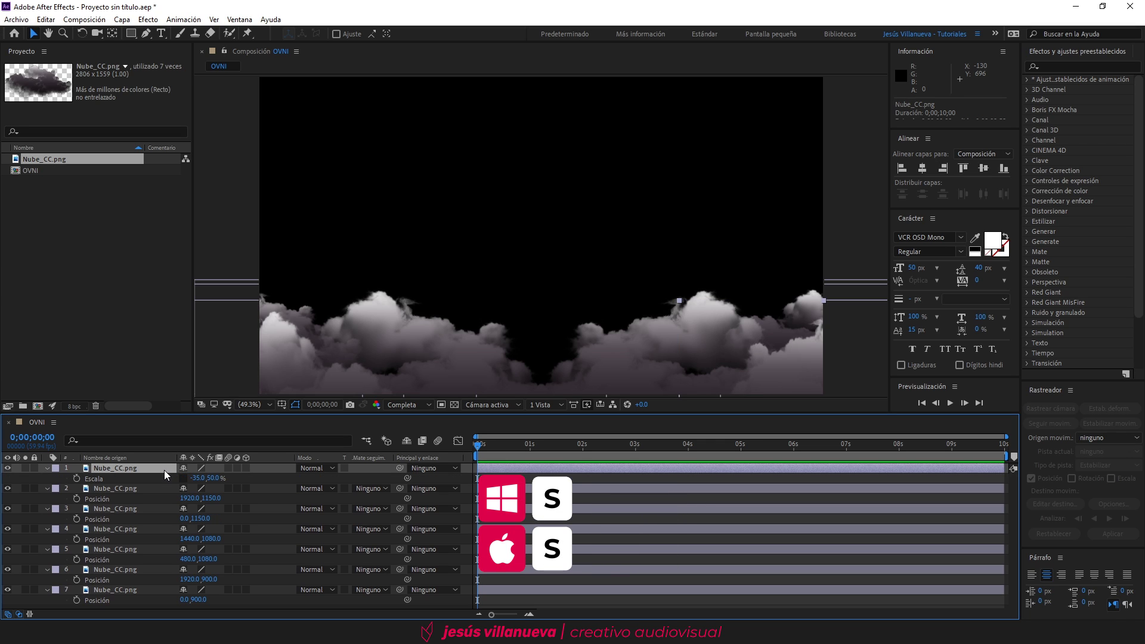
click(193, 478)
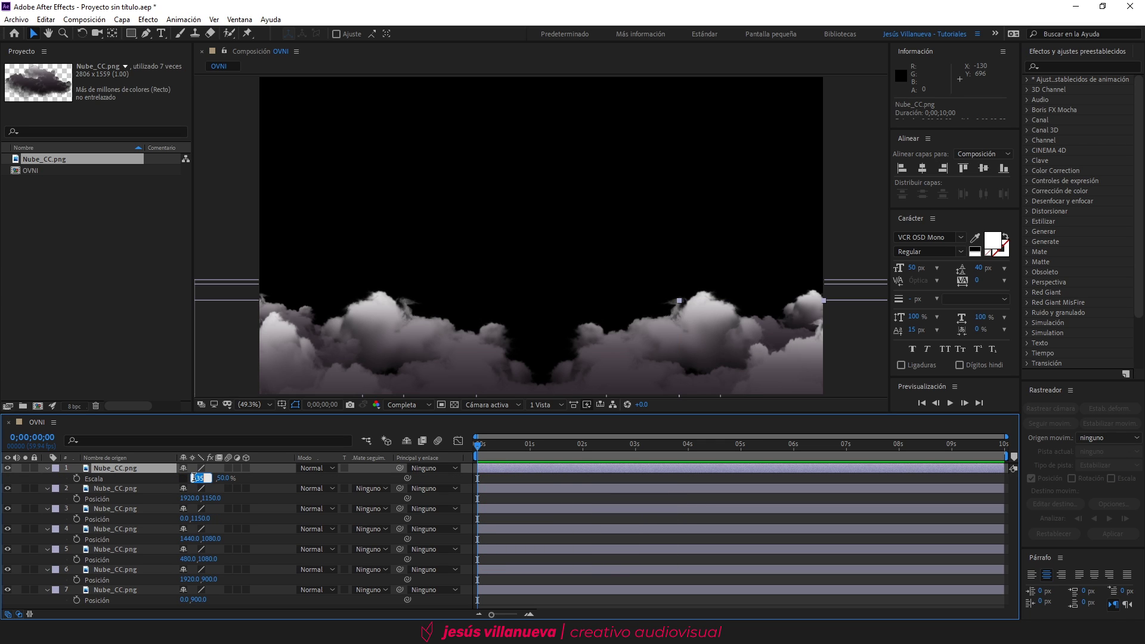
text(50)
key(Return)
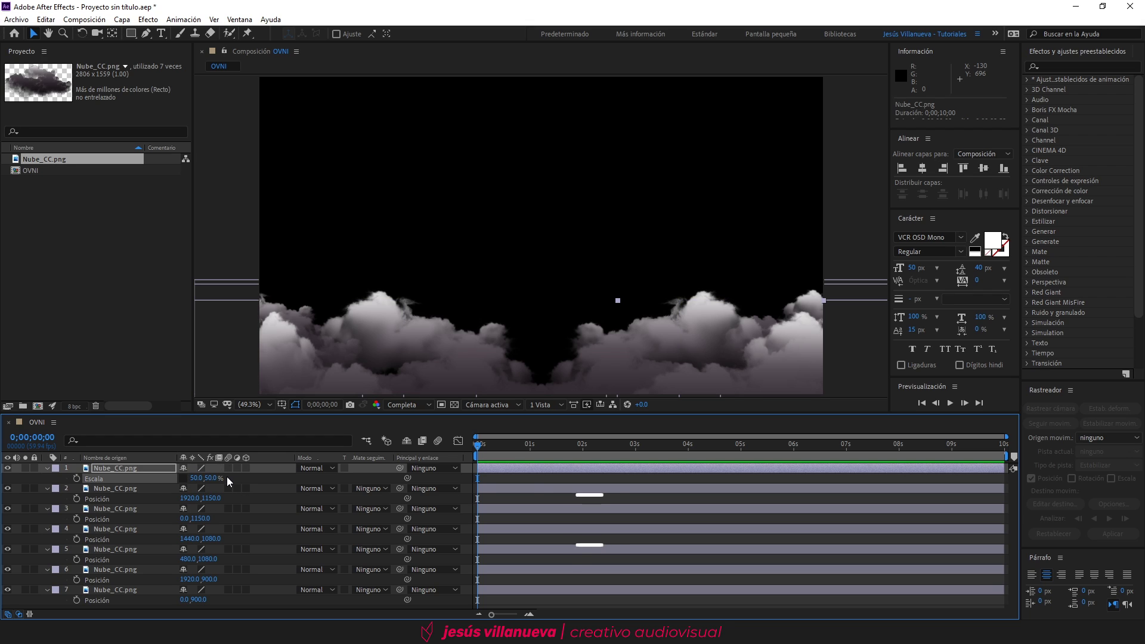
Step: Set the position of the newest 50% cloud copy to 960, 1080
key(p)
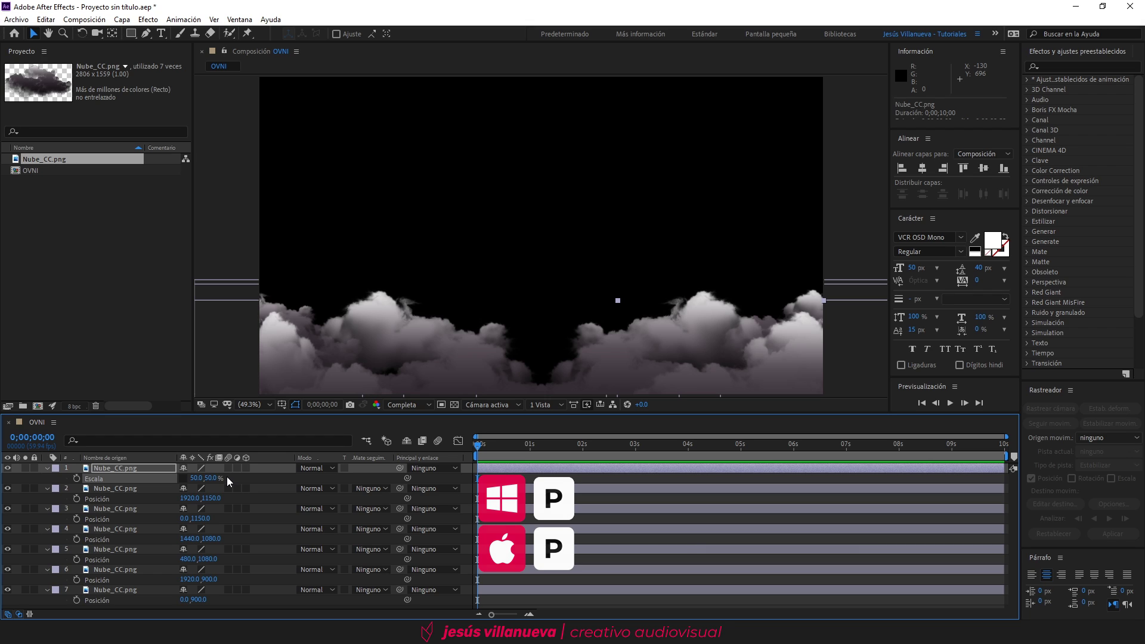
click(188, 477)
text(960)
key(Return)
click(207, 477)
text(1080)
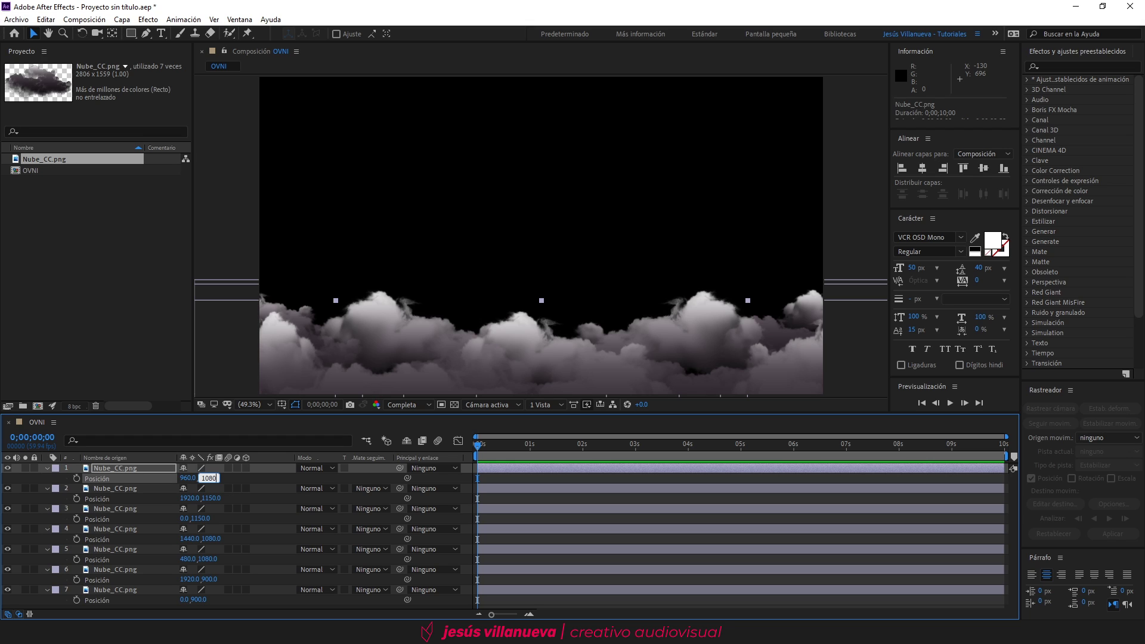
key(Return)
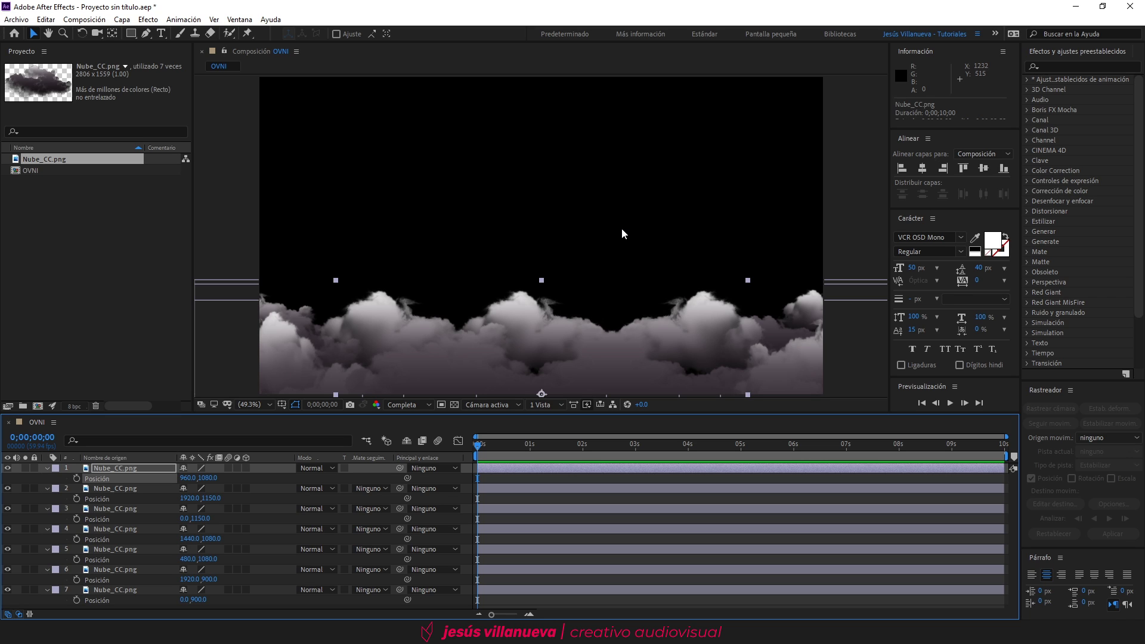
Step: Display the proportional grid over the composition to check the cloud layout, and hide it again
click(281, 404)
click(312, 431)
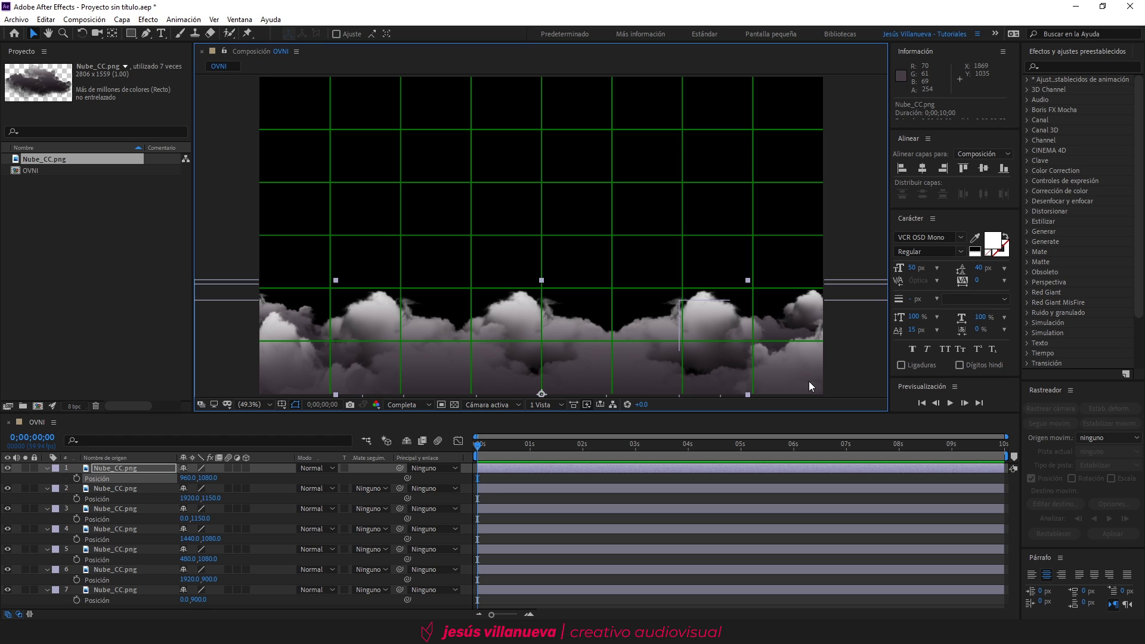
click(282, 404)
click(297, 430)
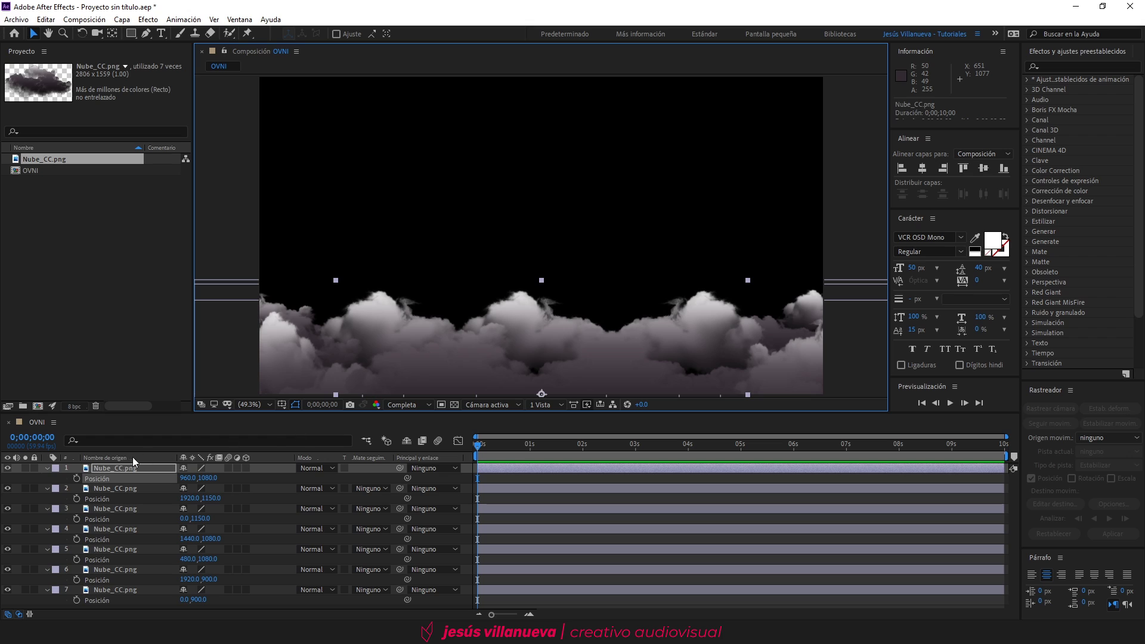
Step: Collapse the properties of all cloud layers and apply the Sombra paralela effect to the topmost one
drag(48, 468, 48, 527)
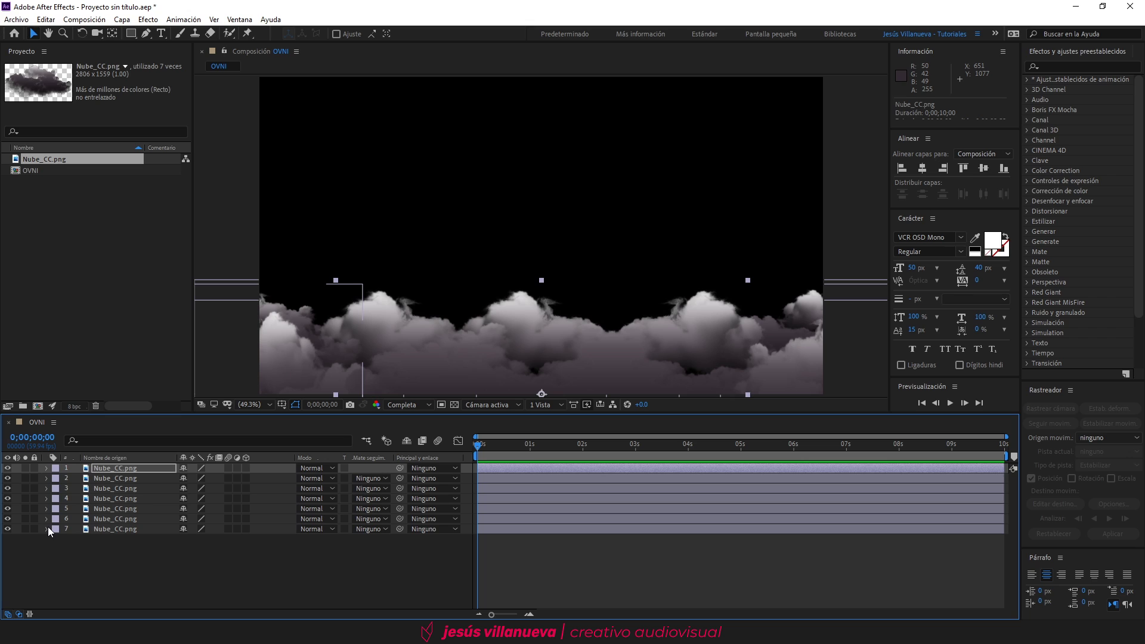
click(1073, 67)
text(sombra)
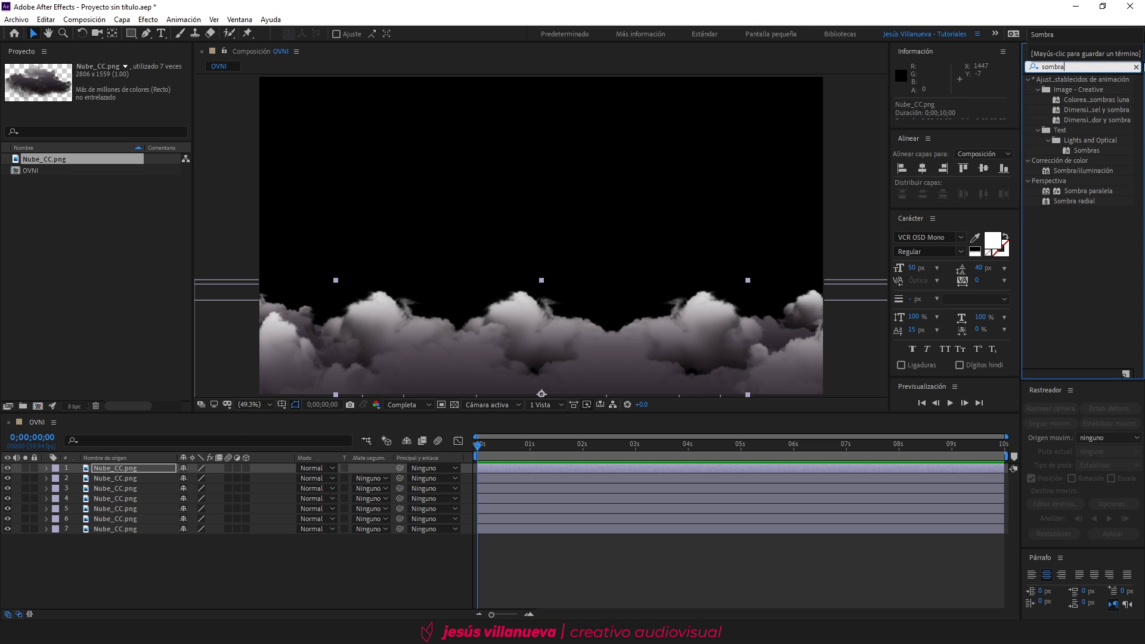
click(1079, 190)
drag(1079, 191, 115, 469)
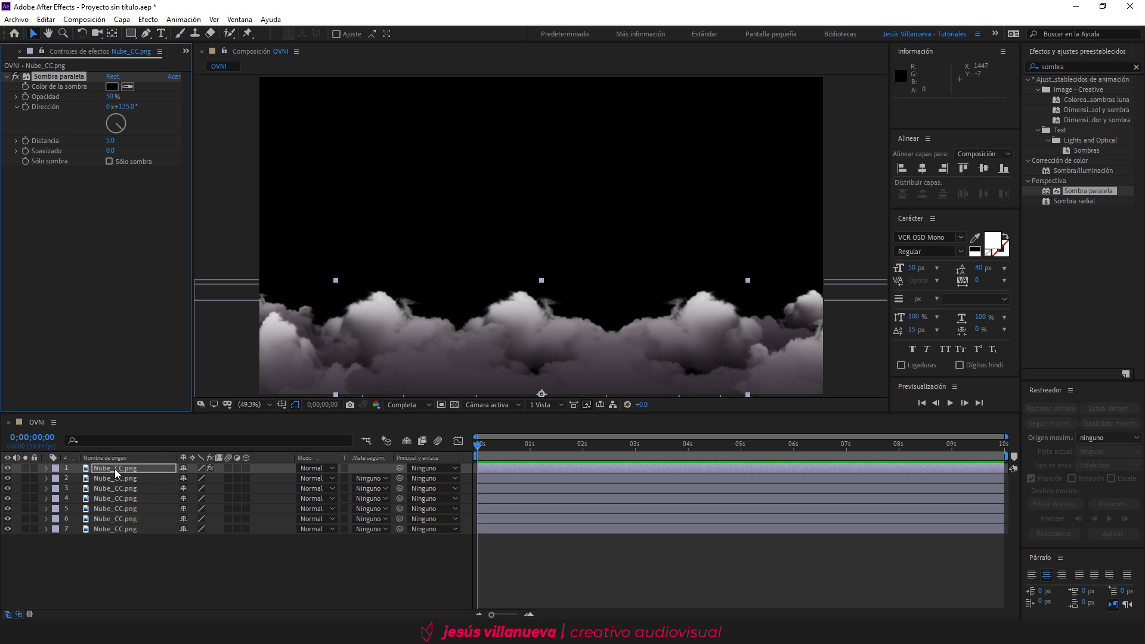
Step: Set the Sombra paralela distance to 50 and its softness to 100 on the topmost cloud layer
click(110, 142)
text(50)
key(Return)
click(110, 151)
text(100)
key(Return)
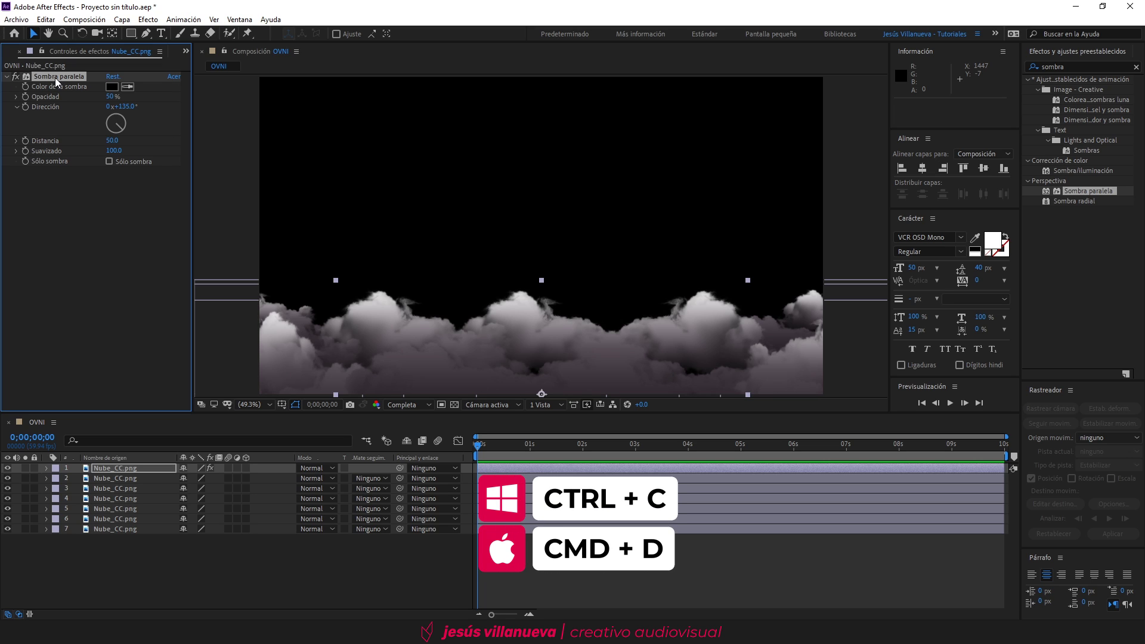
Step: Copy the configured Sombra paralela effect onto the other six cloud layers
click(123, 529)
drag(122, 529, 117, 480)
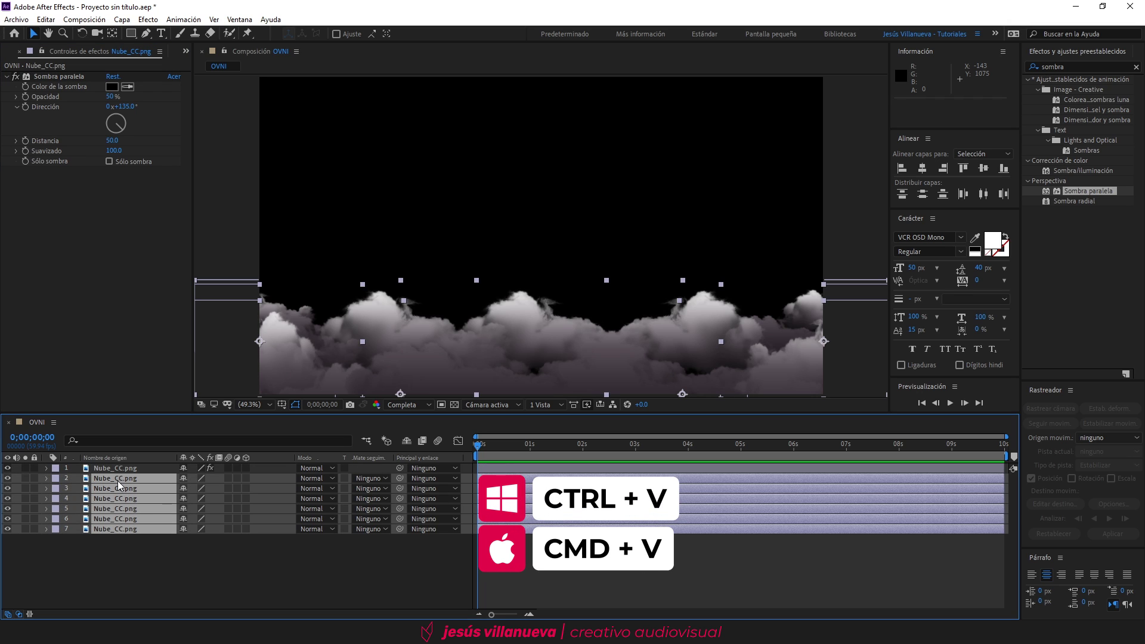
key(ctrl+v)
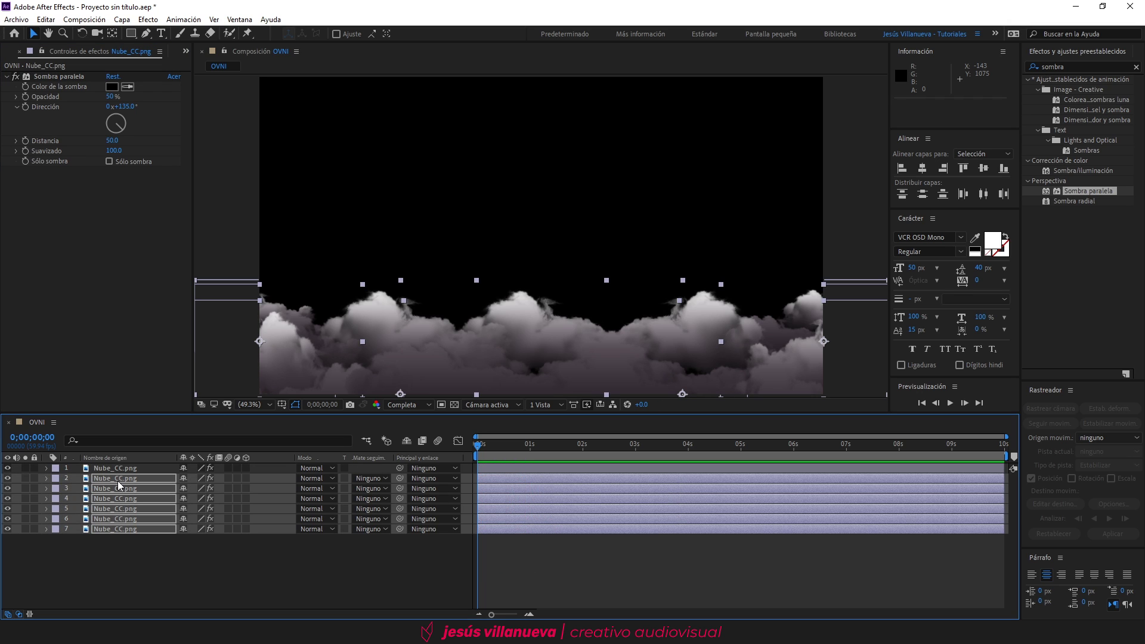
click(155, 553)
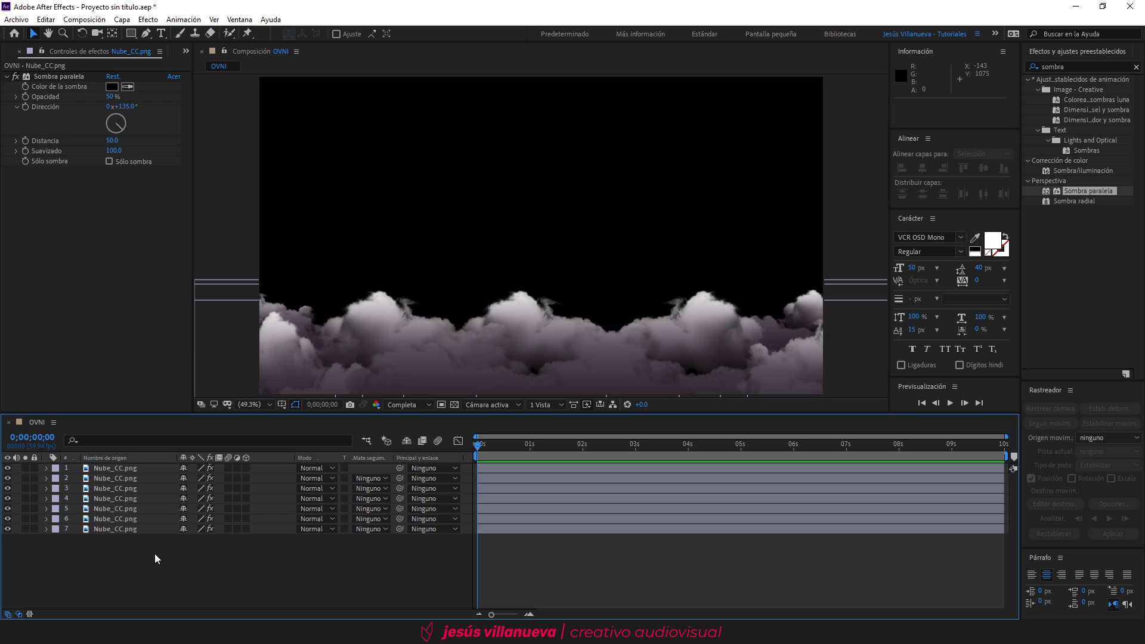
Step: Precompose all seven cloud layers into a new composition named Nubes_Frente
drag(155, 553, 116, 463)
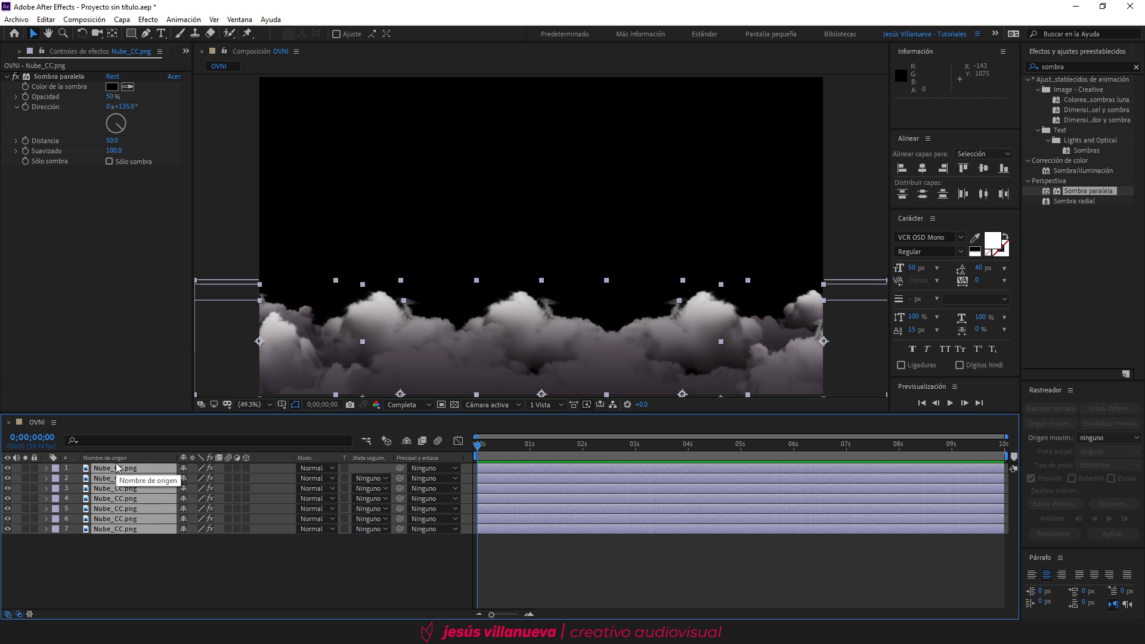
right_click(126, 503)
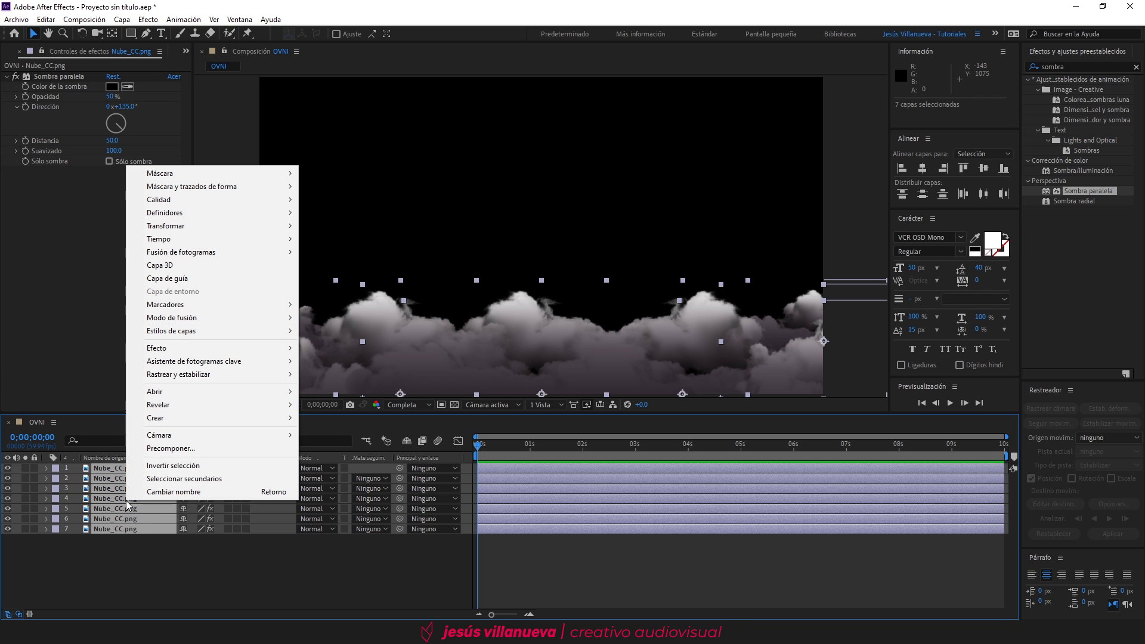
click(178, 450)
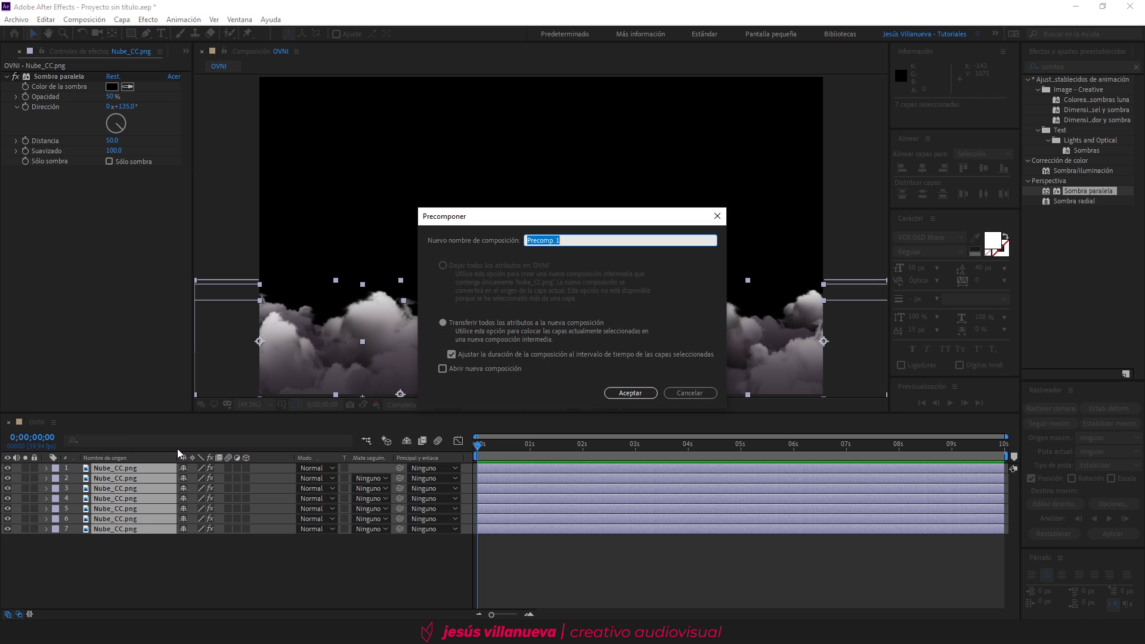
text(Nubes_Frente)
click(621, 389)
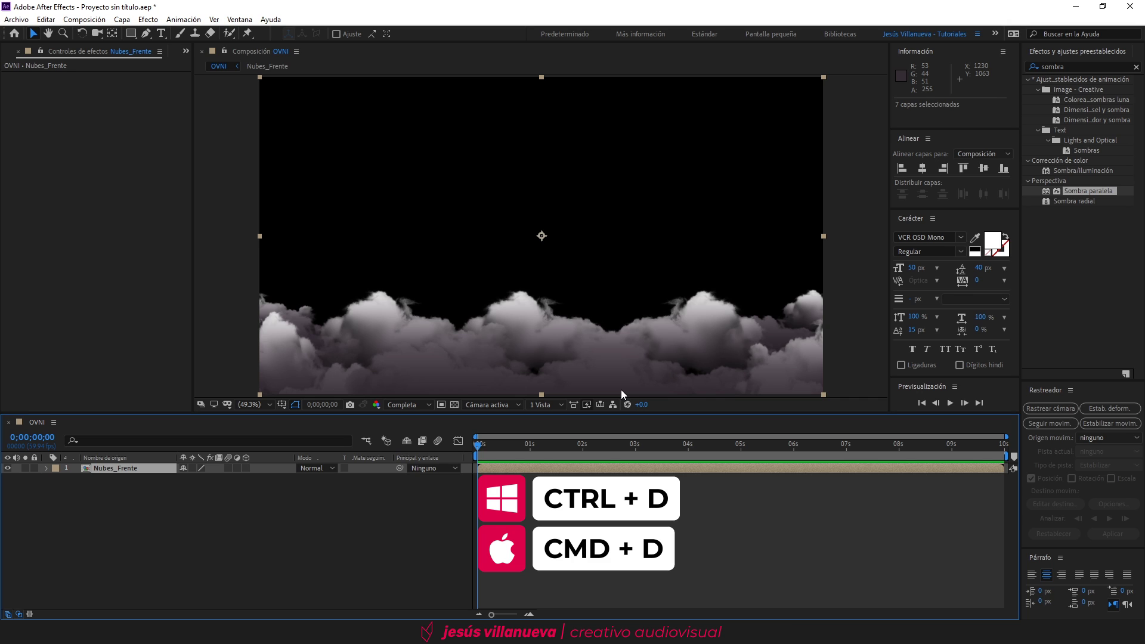
Step: Duplicate the Nubes_Frente layer and rename the lower copy Nubes_Atrás
key(ctrl+d)
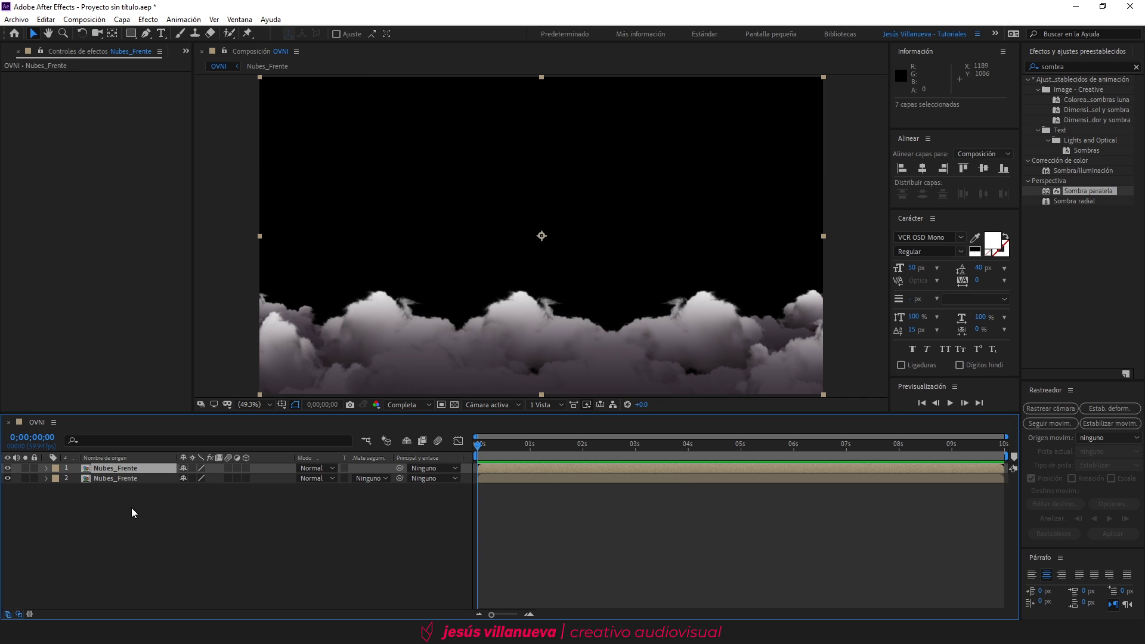
click(128, 481)
key(Return)
key(End)
key(BackSpace)
key(BackSpace)
key(BackSpace)
key(BackSpace)
key(BackSpace)
key(BackSpace)
text(Atrás)
key(Return)
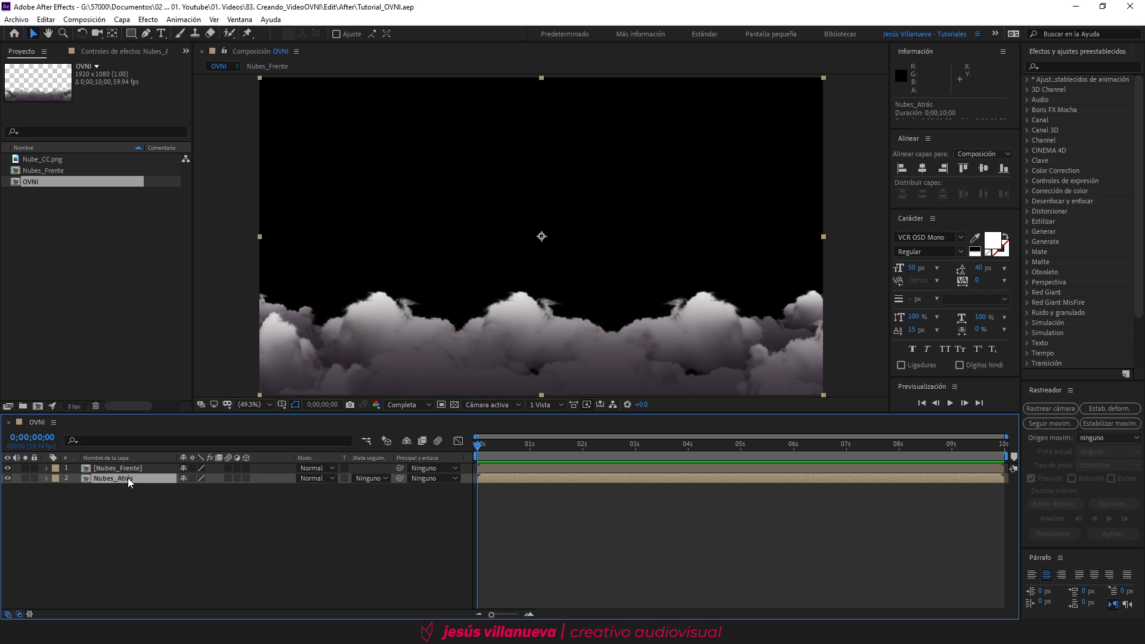
Step: Set the Y position of the Nubes_Atrás layer to 480
key(p)
key(ctrl+z)
click(205, 487)
text(480)
key(Return)
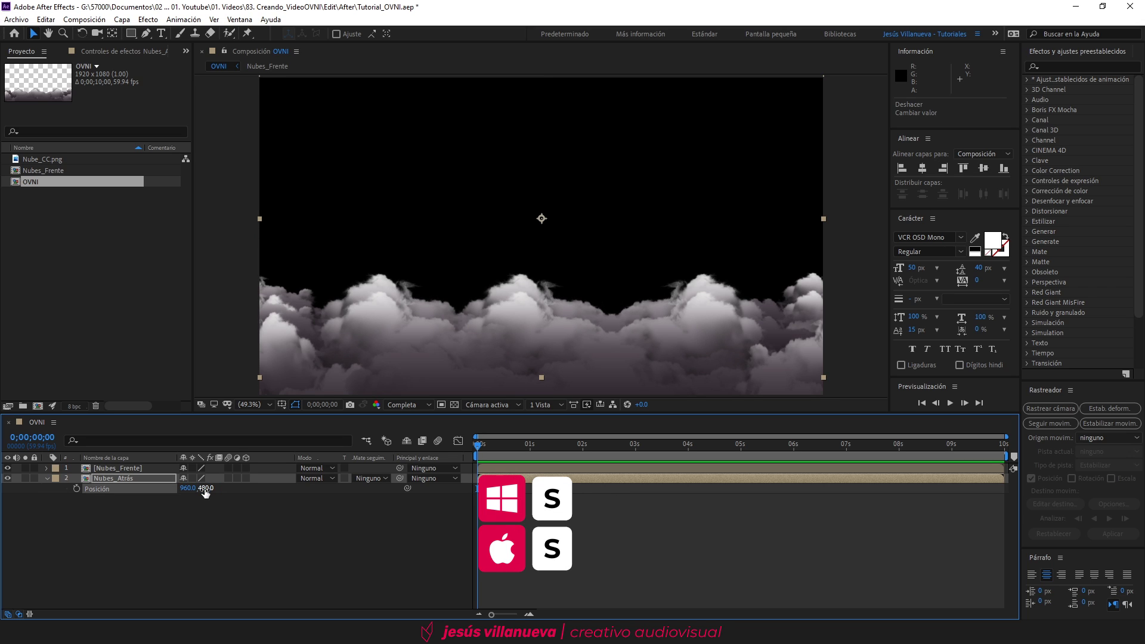
Step: Mirror the Nubes_Atrás layer by setting its horizontal scale to -100%
key(s)
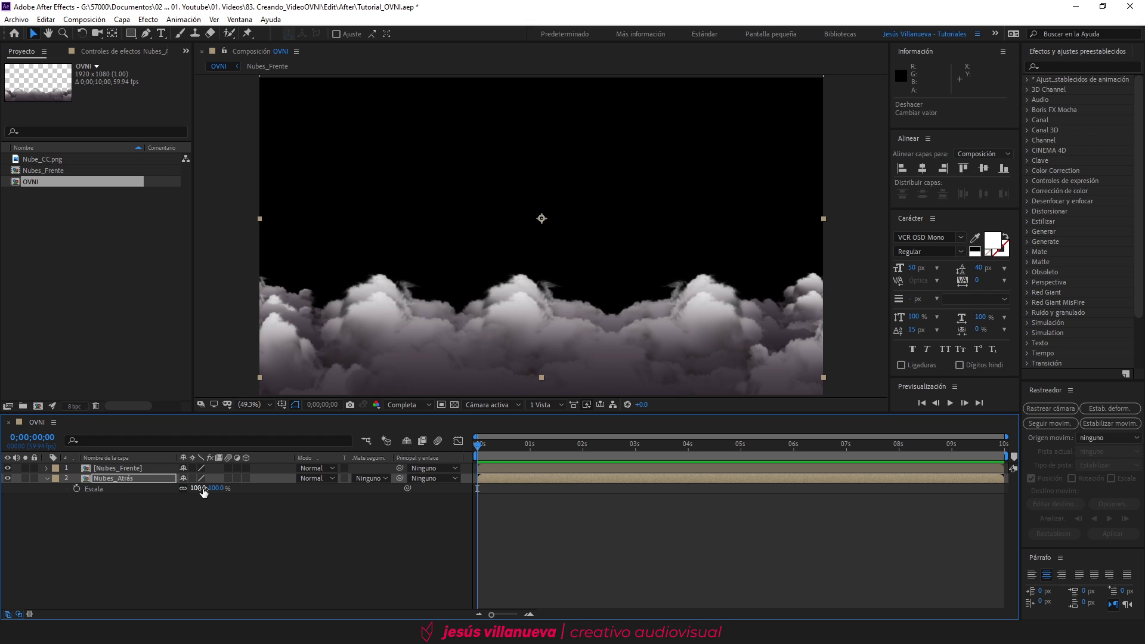
click(198, 488)
text(-100)
key(Return)
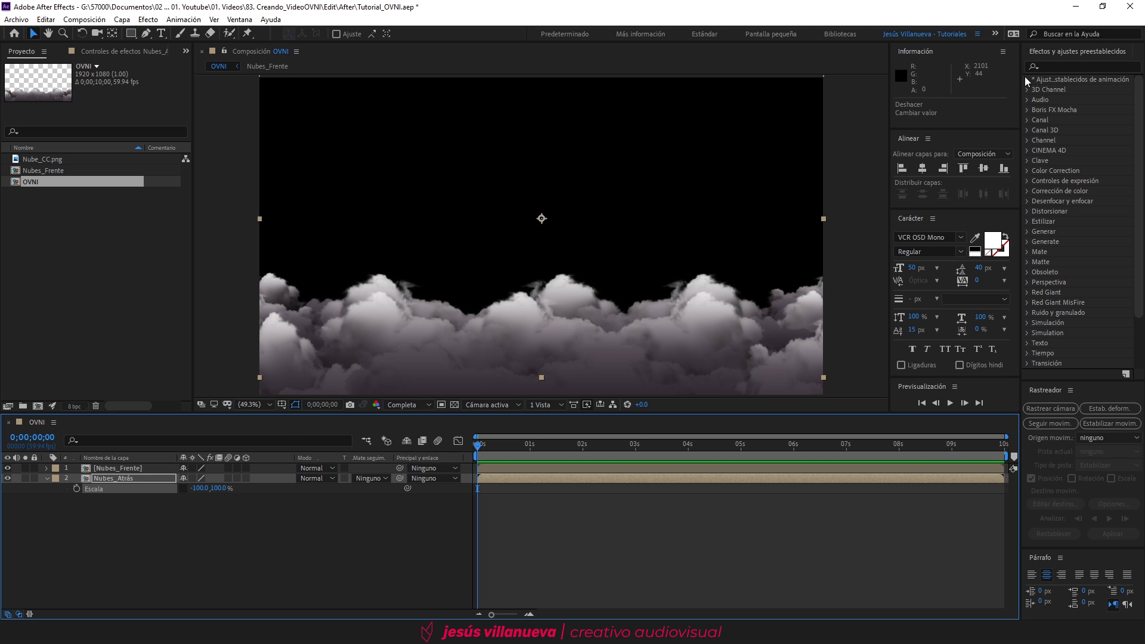
Step: Apply Desenfoque gaussiano to Nubes_Atrás with edge pixels repeated and a blur amount of 25
click(1051, 66)
text(gauss)
drag(1097, 89, 145, 480)
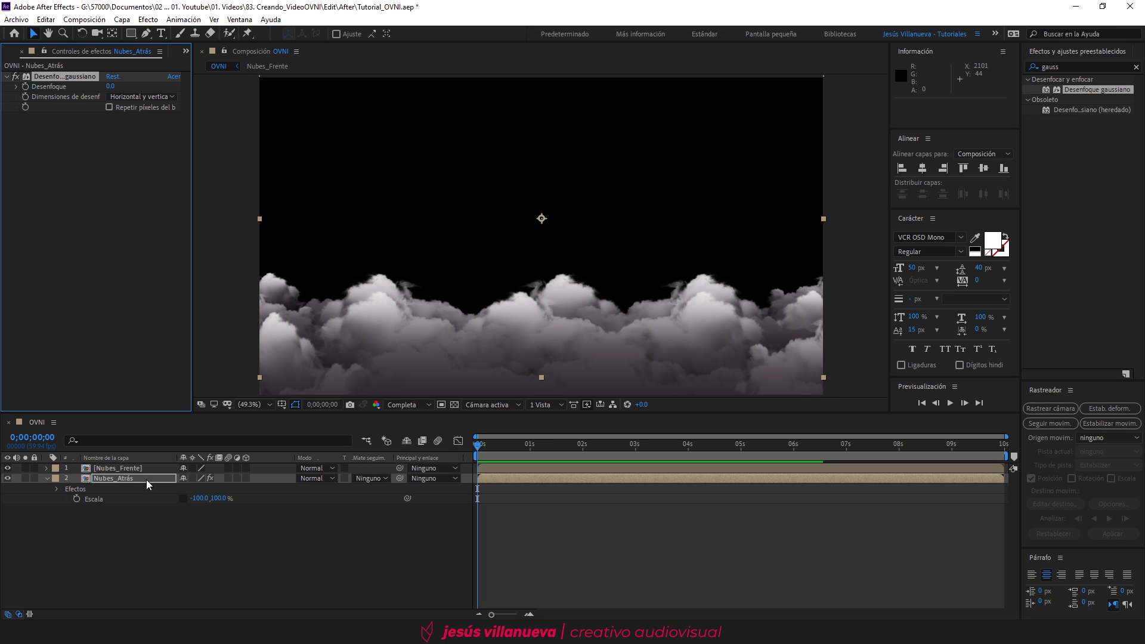
click(109, 107)
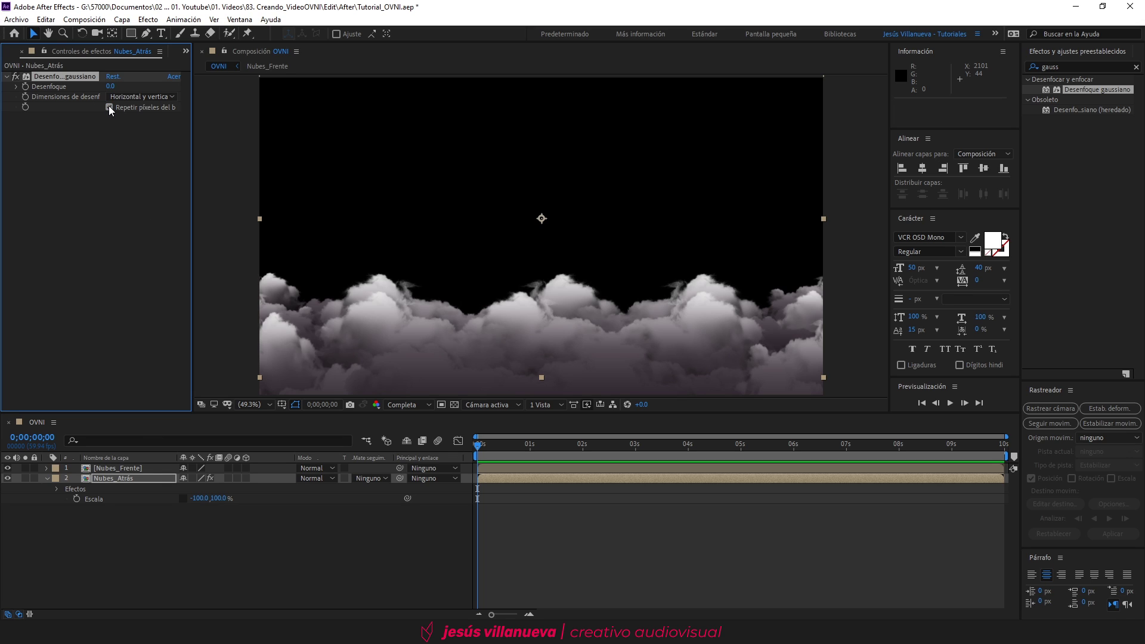
click(112, 87)
text(25)
key(Return)
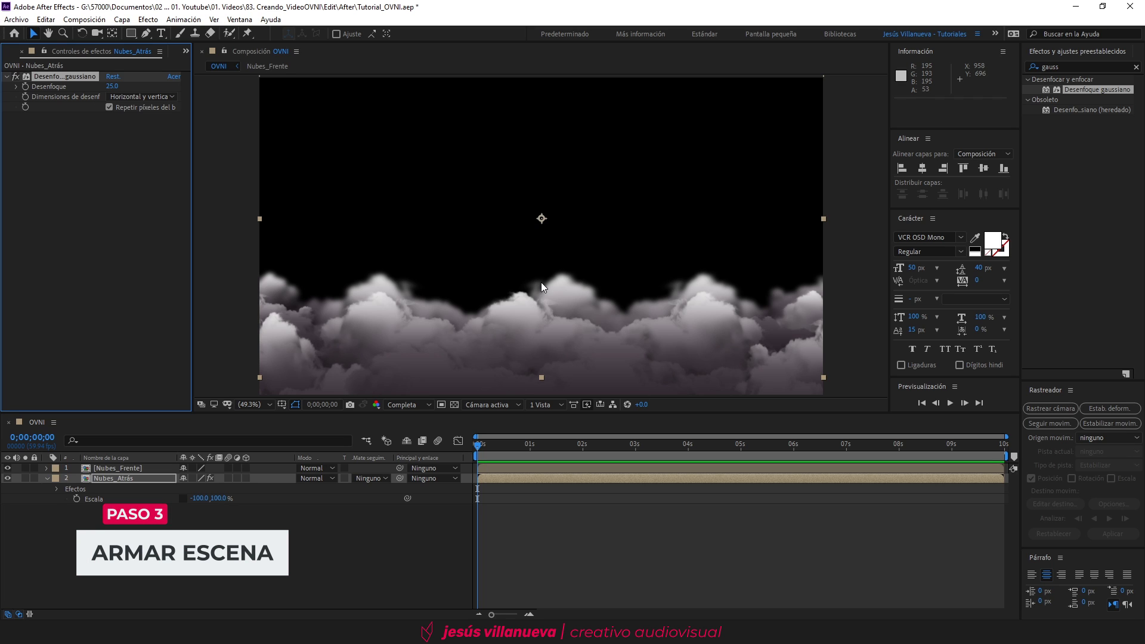
Step: Precompose the Nubes_Frente and Nubes_Atrás layers together as Nubes, moving all attributes, and lock the new layer
click(47, 478)
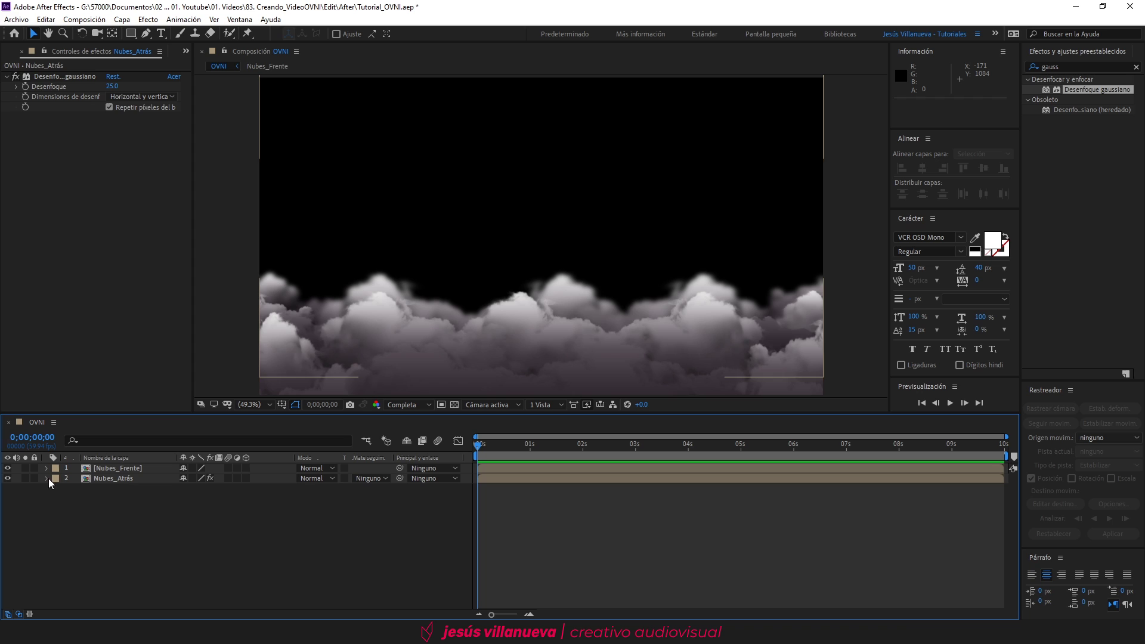
drag(79, 506, 131, 465)
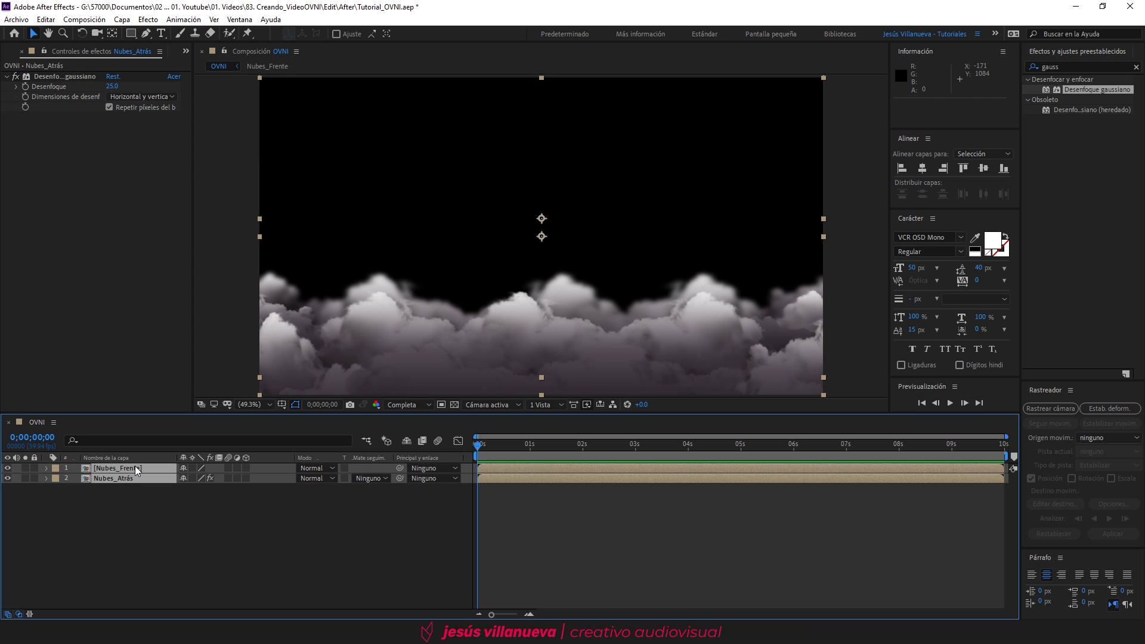
right_click(134, 466)
click(188, 413)
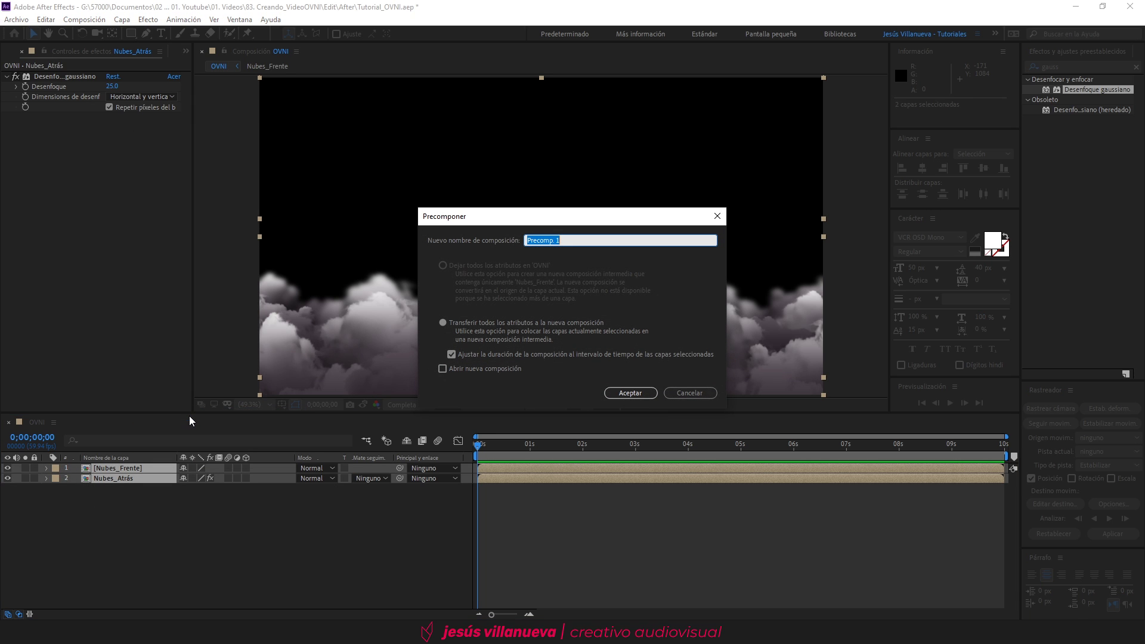
text(Nubes)
click(618, 392)
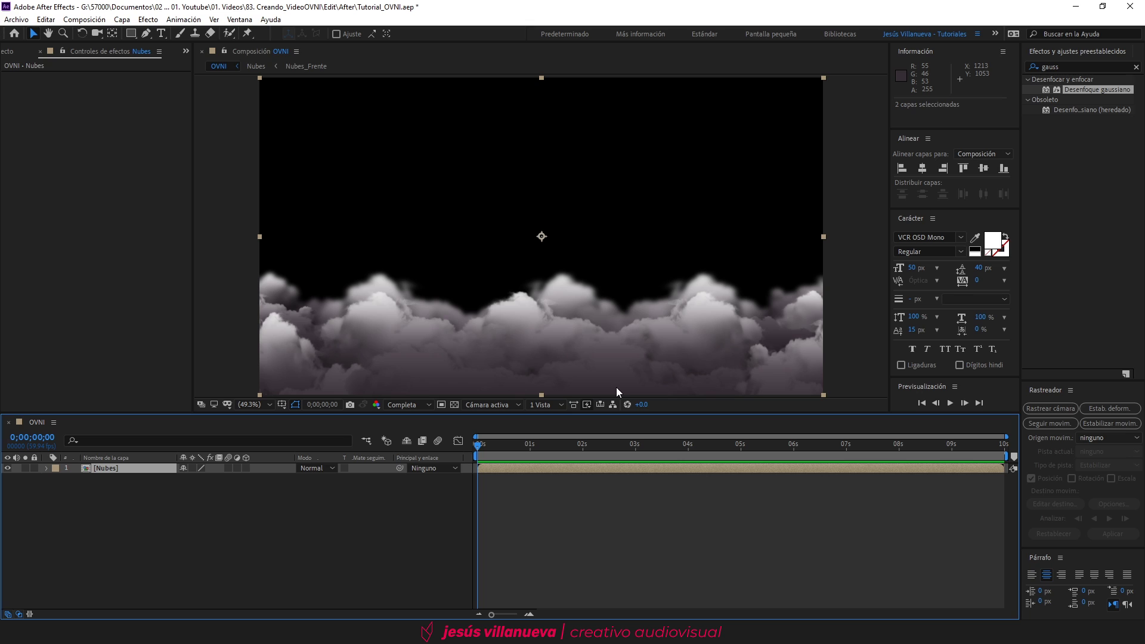
click(33, 467)
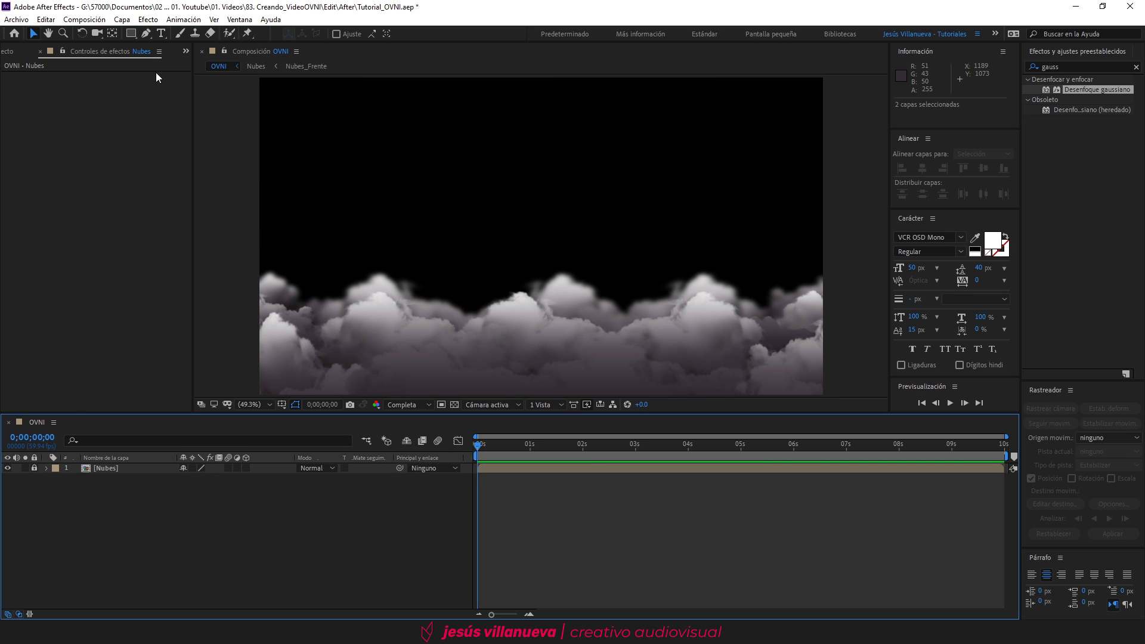
Step: Create a rectangle shape layer covering the whole OVNI composition, with a solid black fill
click(131, 33)
click(133, 34)
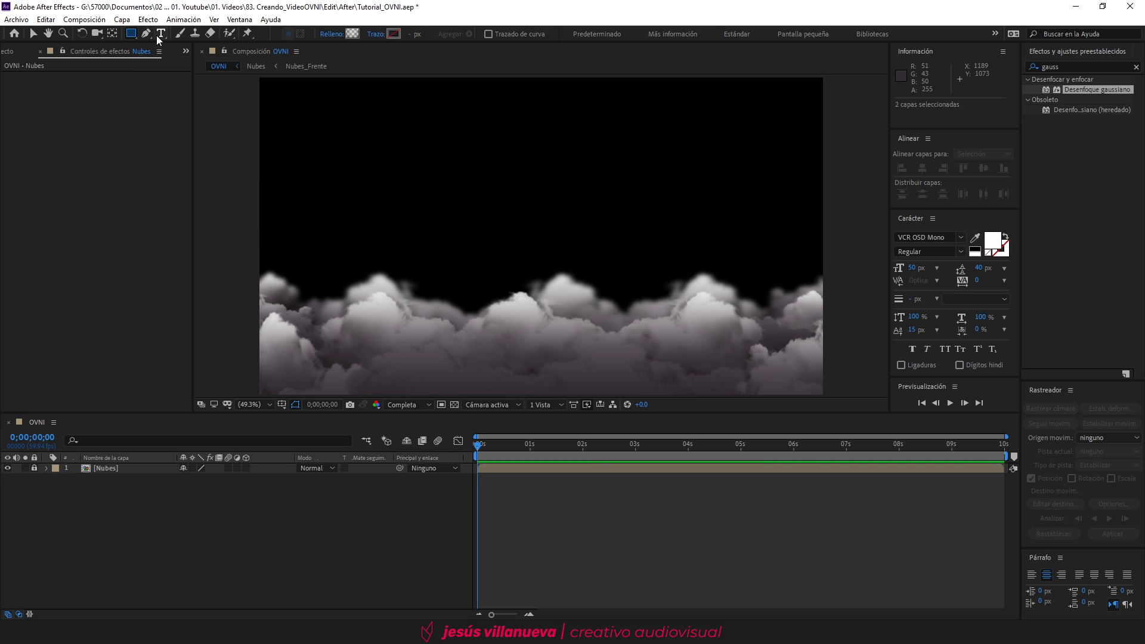
click(329, 34)
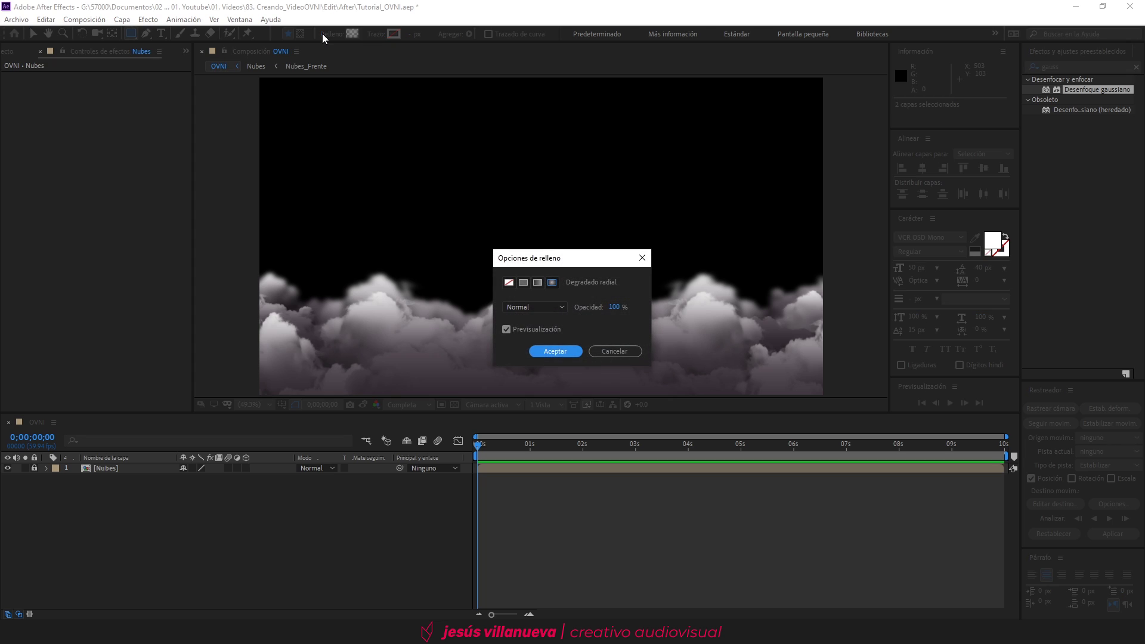
click(527, 280)
click(549, 349)
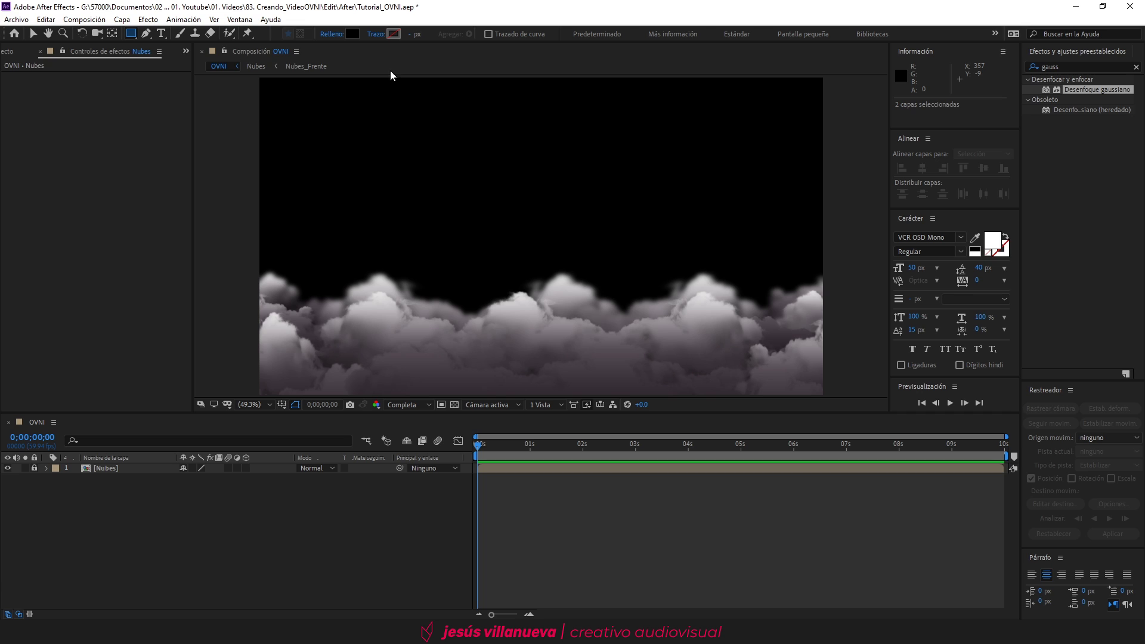
double_click(131, 34)
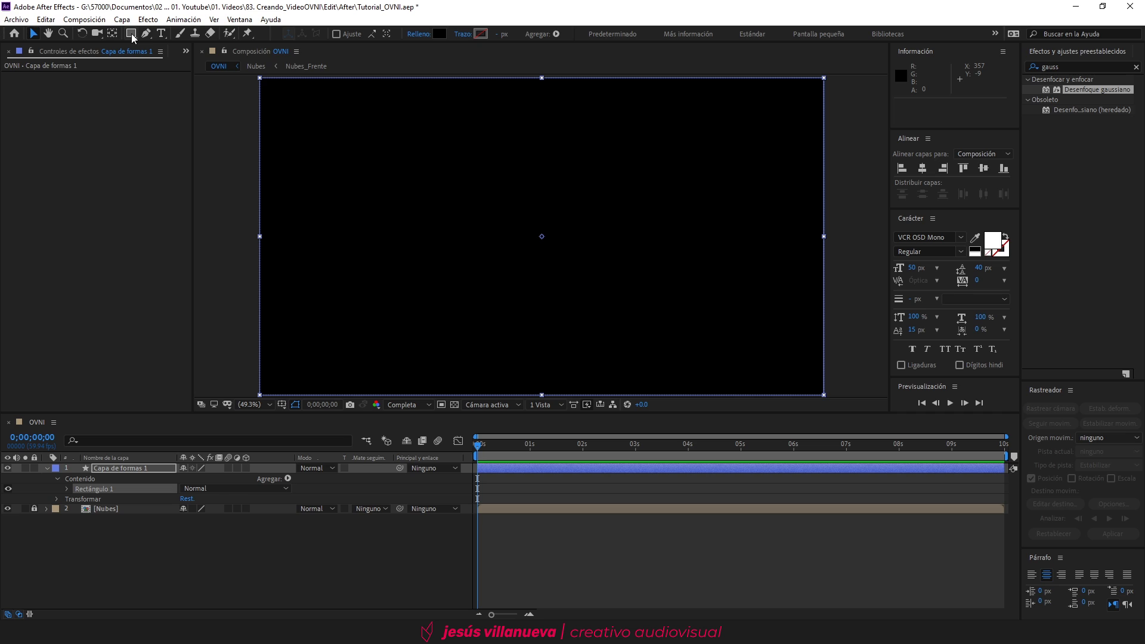
Step: Rename the rectangle shape layer Fondo and place it below the Nubes layer
click(47, 468)
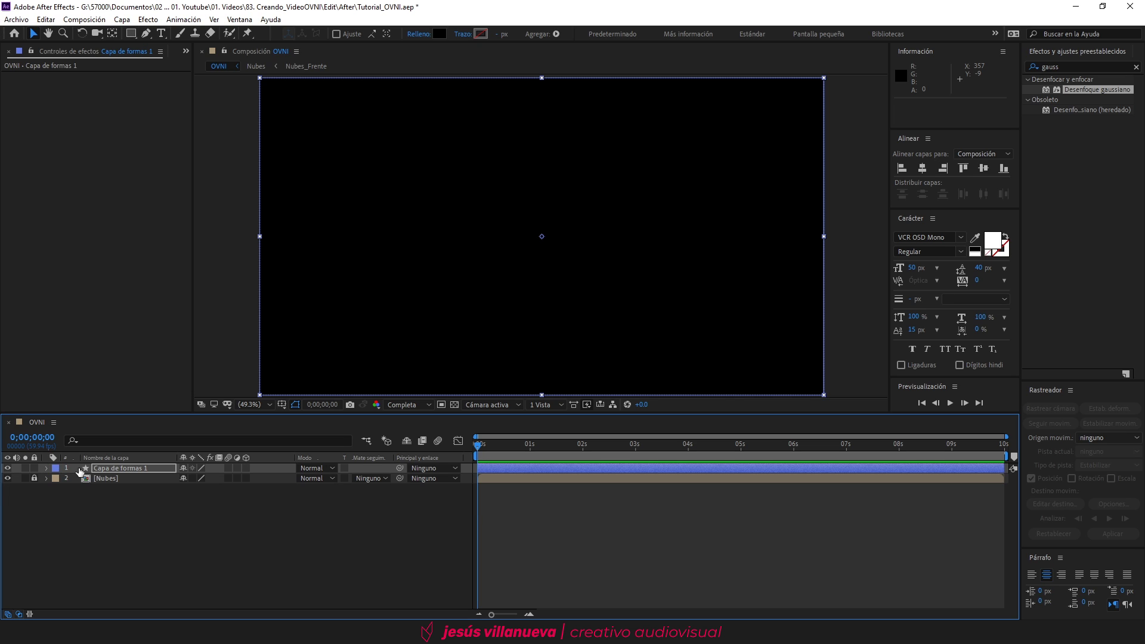
key(Return)
text(Fondo)
key(Return)
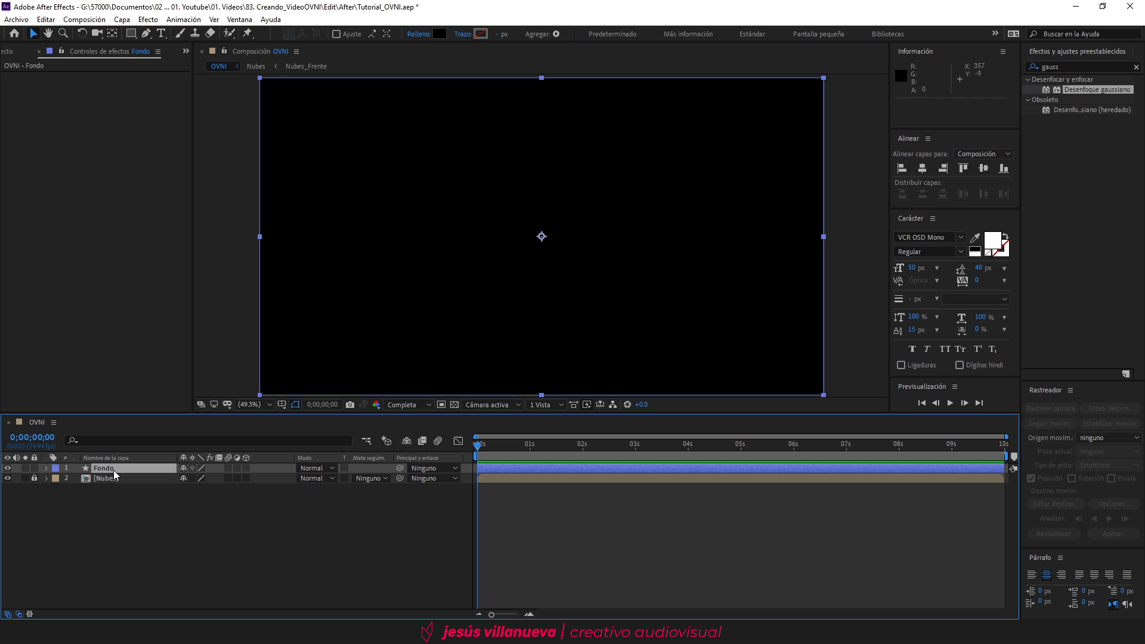
drag(113, 470, 124, 492)
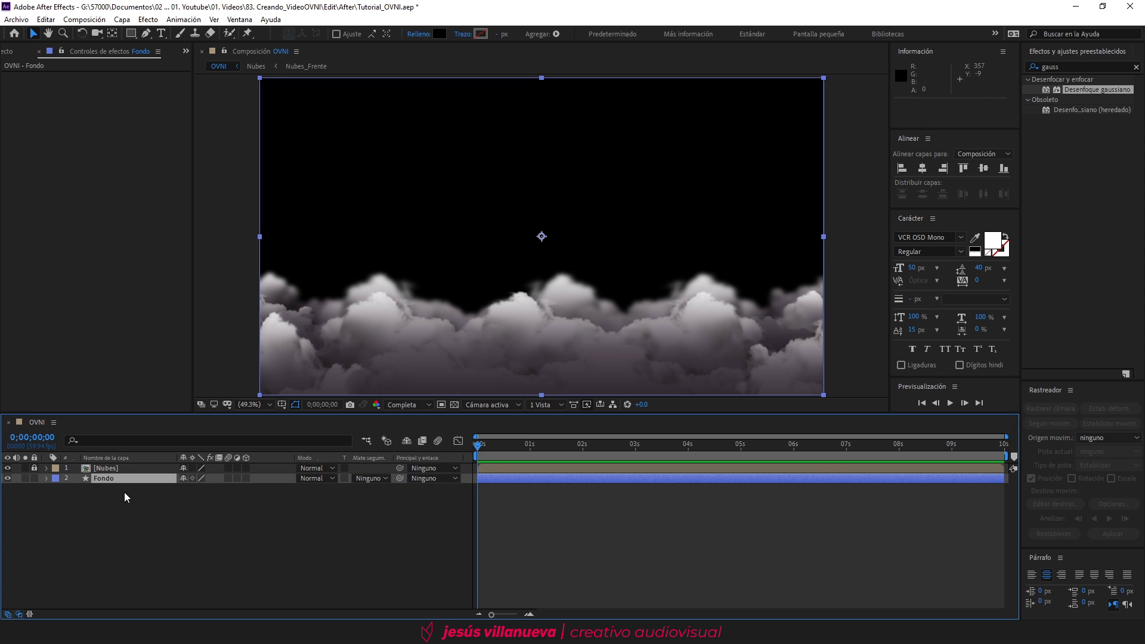
Step: Apply the Gradación de degradado effect to the Fondo layer
click(1049, 67)
text(degrad)
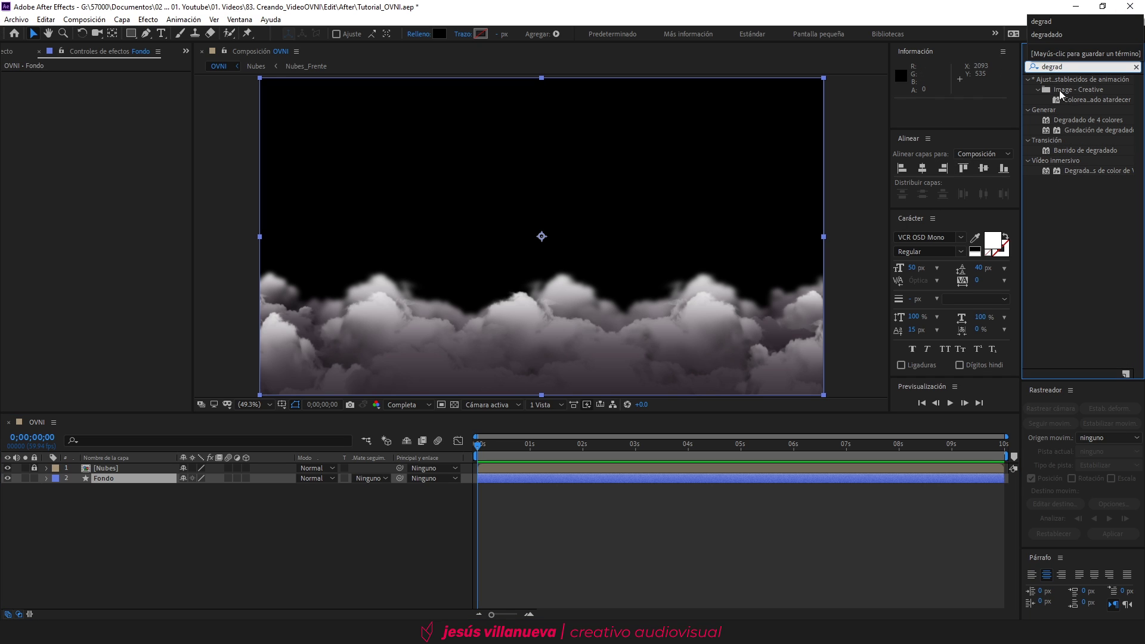
drag(1082, 128, 136, 481)
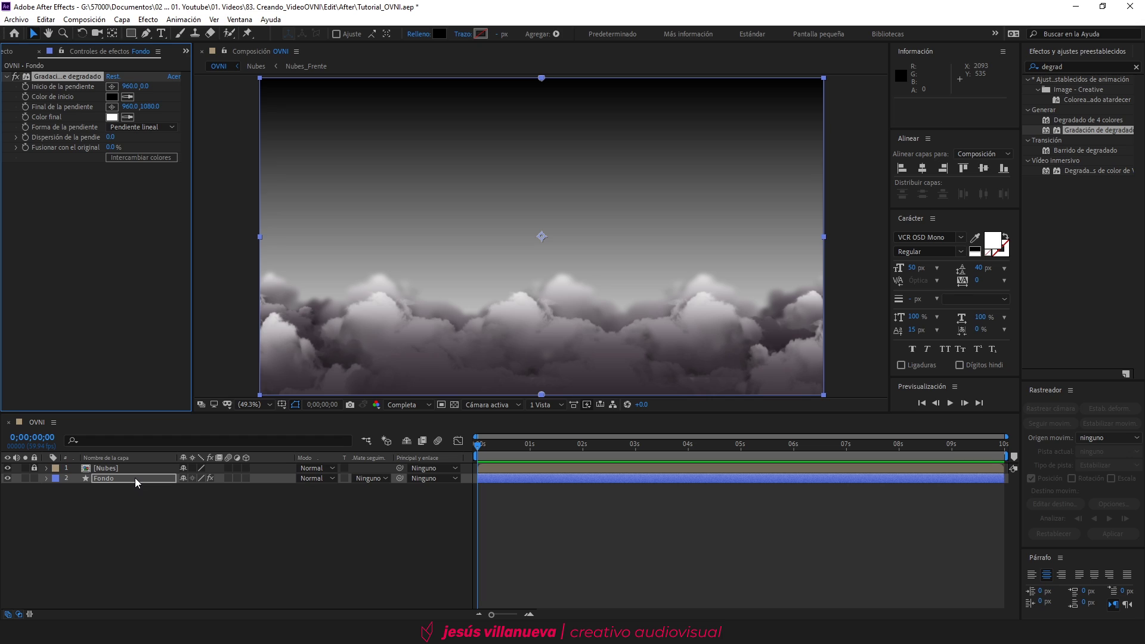
Step: Import PaletaDeColor_Tutorial_OVNI.png and add it as the uppermost layer of the OVNI composition
click(16, 52)
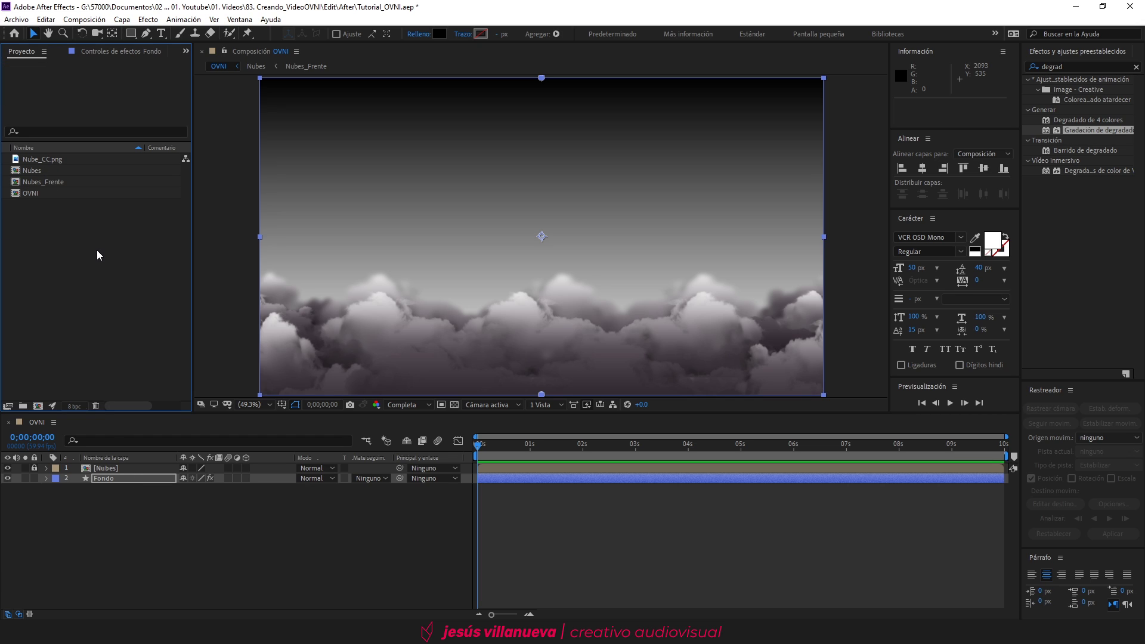
key(ctrl+i)
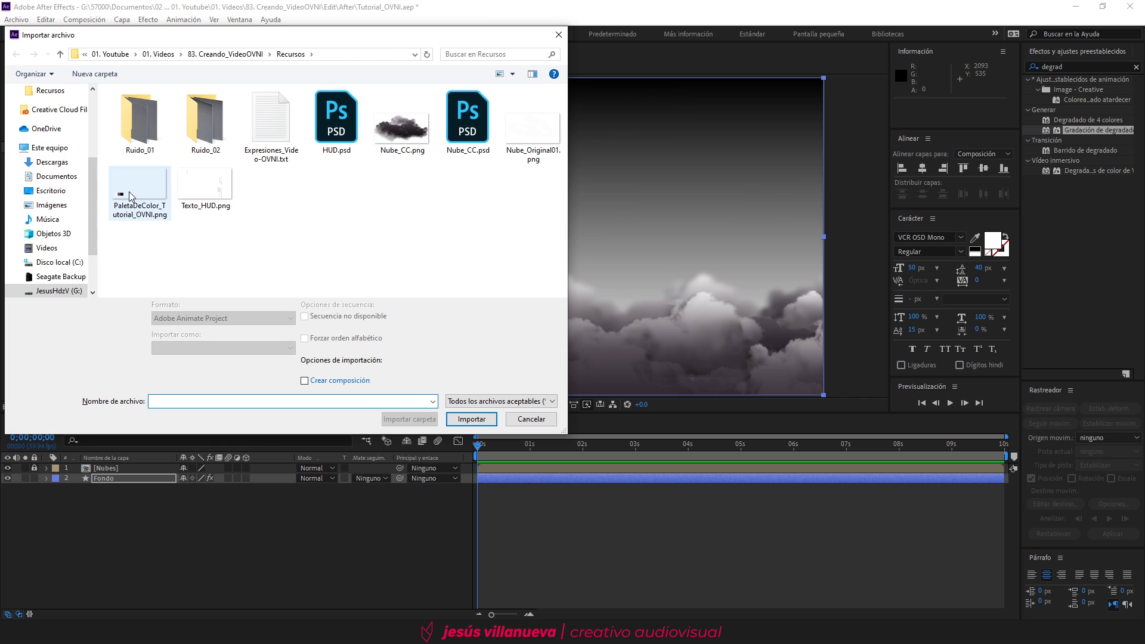
click(131, 197)
click(458, 416)
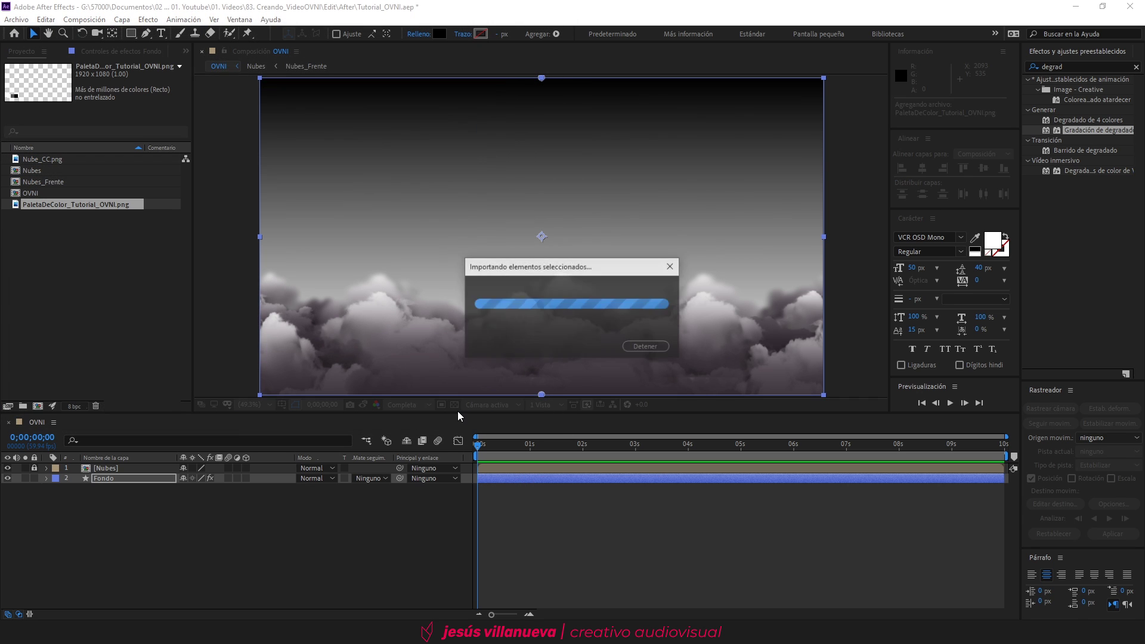
drag(60, 202, 102, 469)
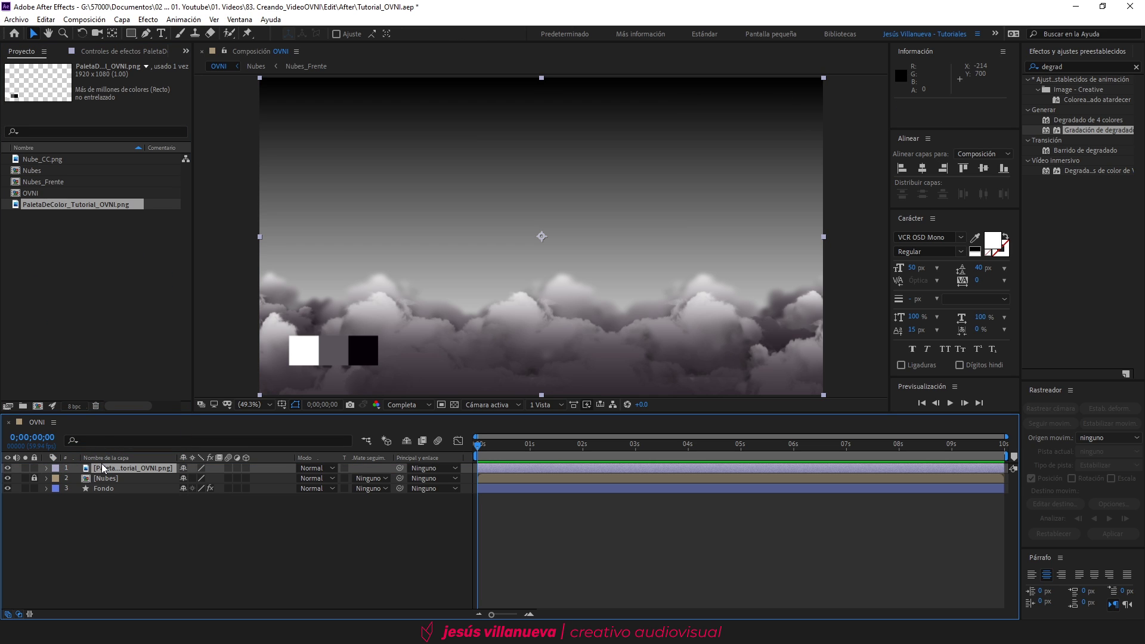
Step: Sample the palette's gray as the end color and its white as the start color of Fondo's gradient
click(108, 489)
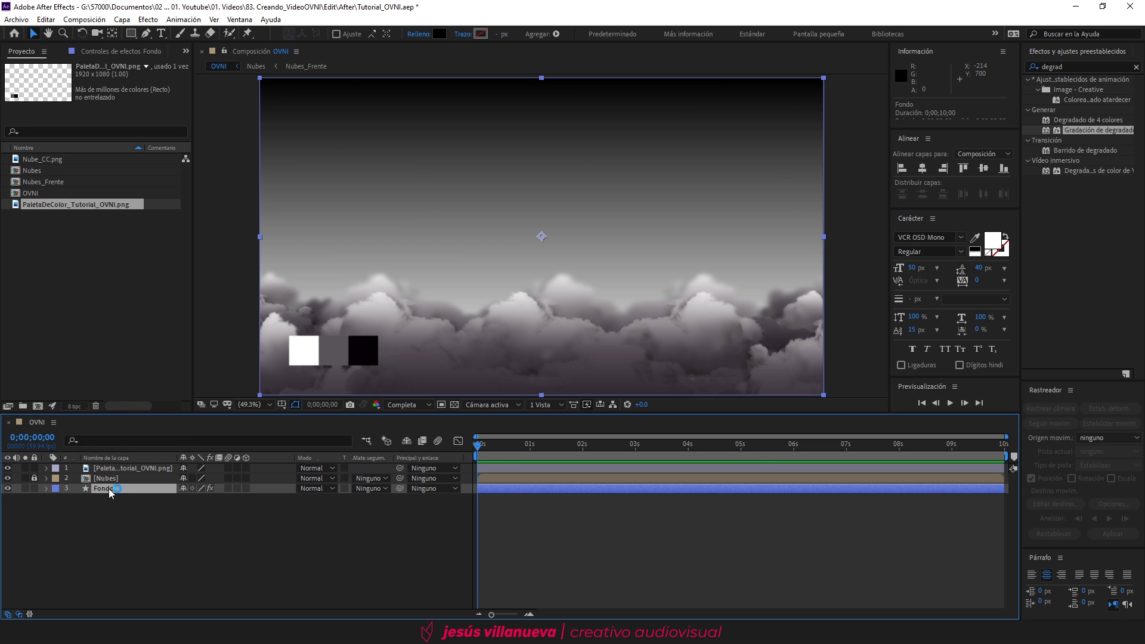
click(137, 54)
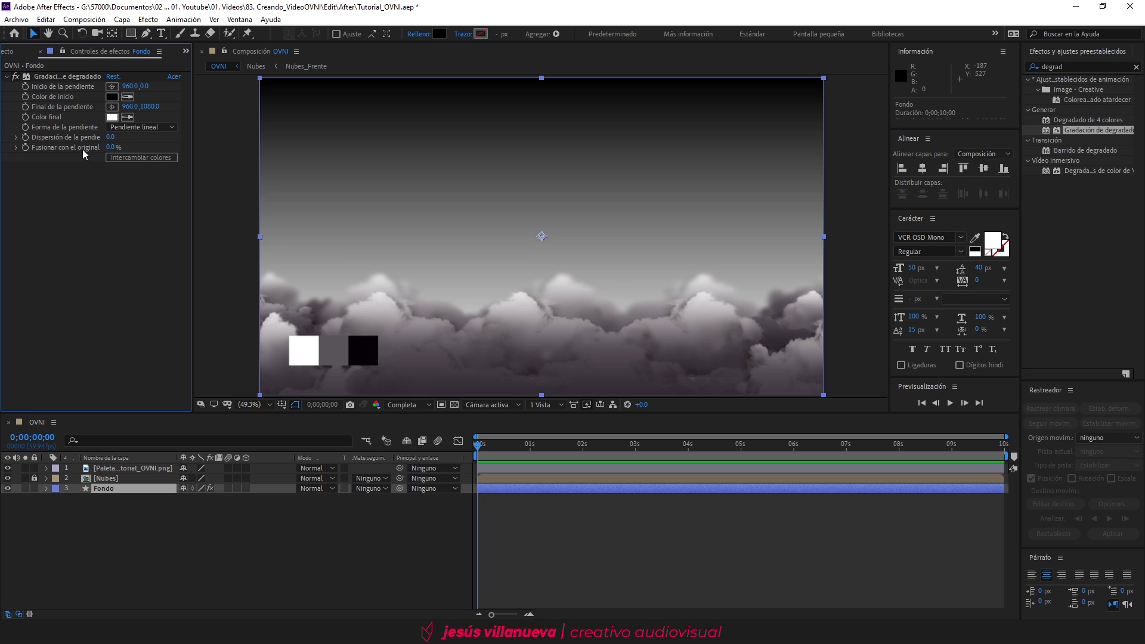
click(127, 116)
click(342, 355)
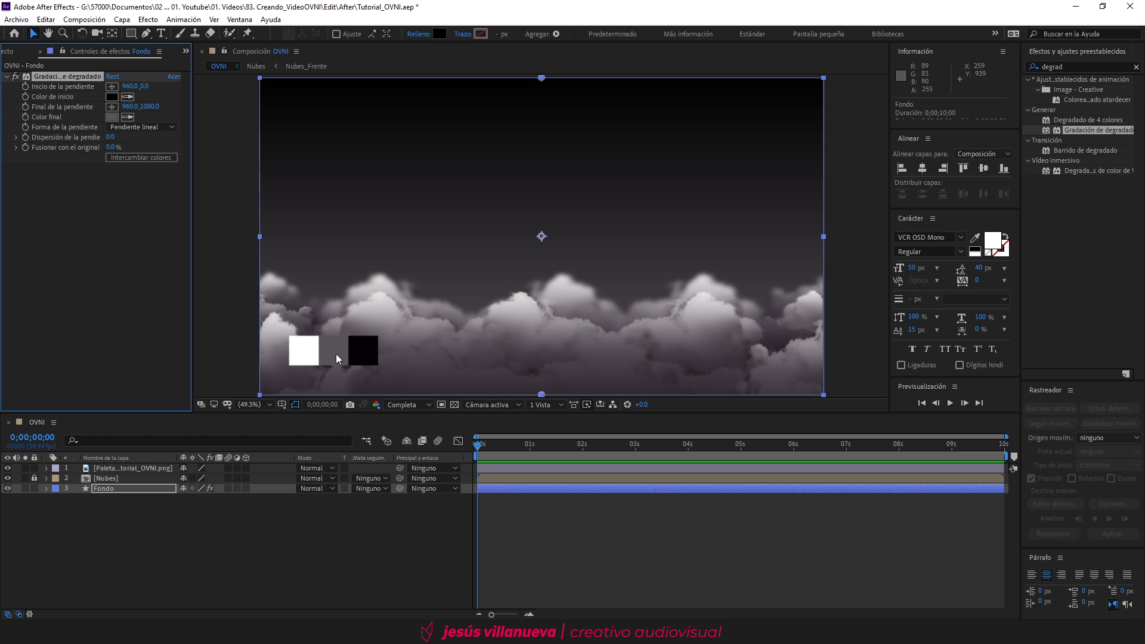
click(127, 96)
click(310, 354)
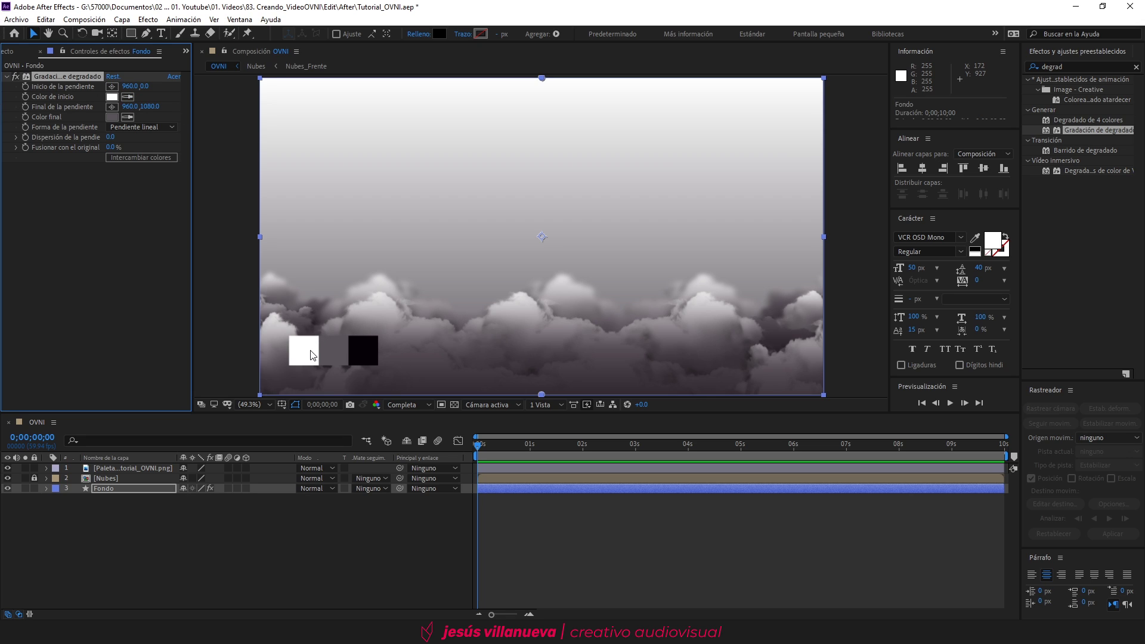
Step: Import the OVNI layer of HUD.psd as footage at layer size and place it between the palette and Nubes layers
click(9, 51)
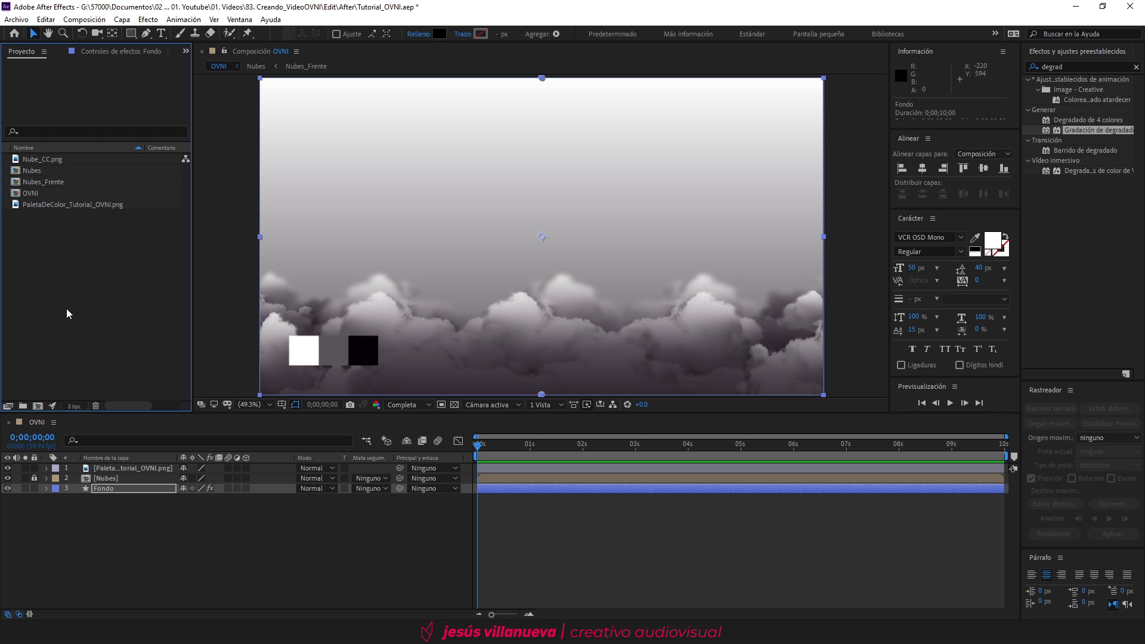
key(ctrl+i)
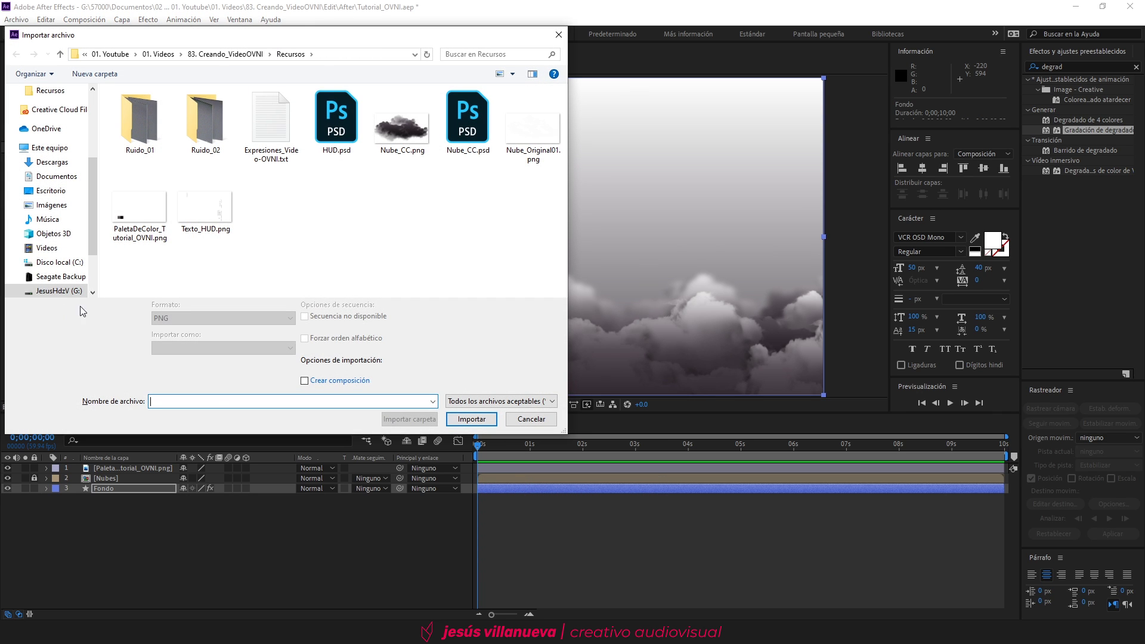
click(334, 112)
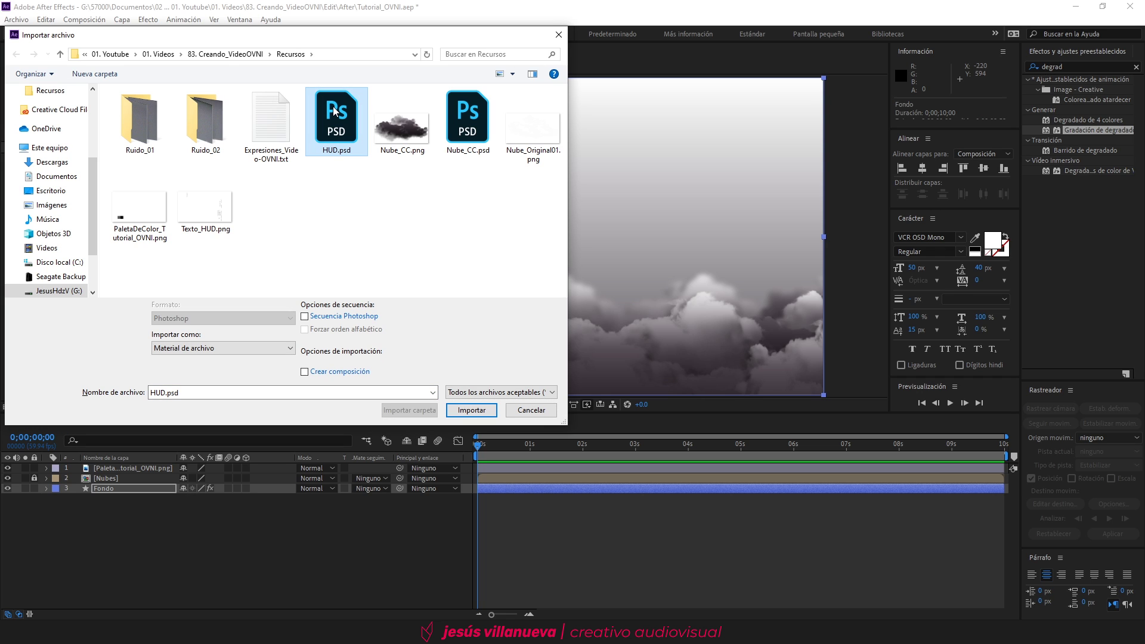
click(462, 406)
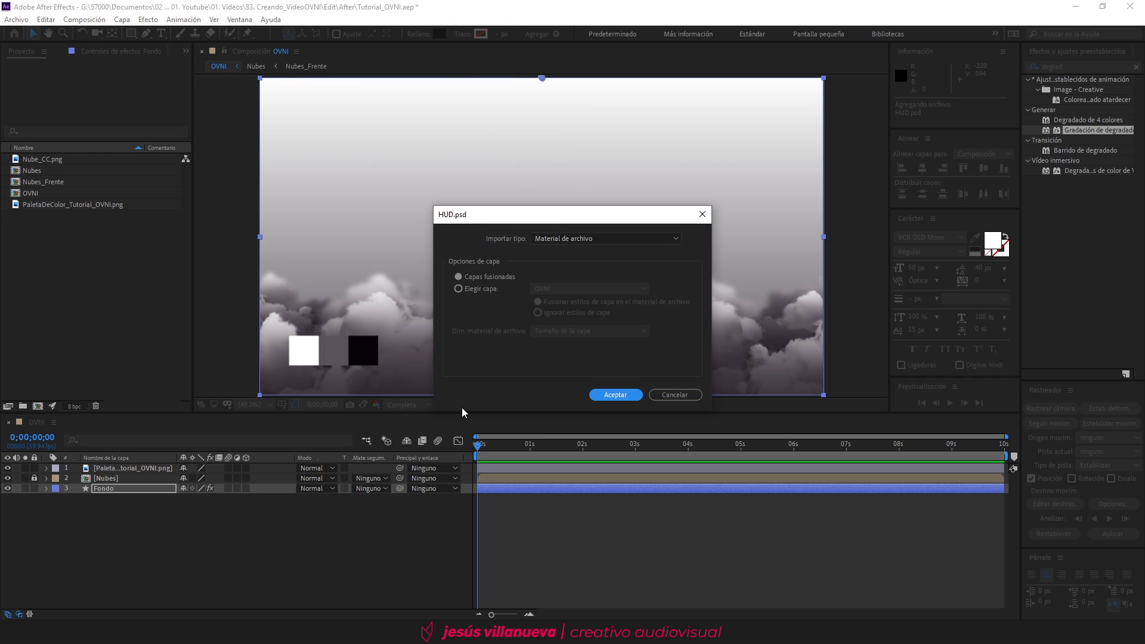
click(480, 288)
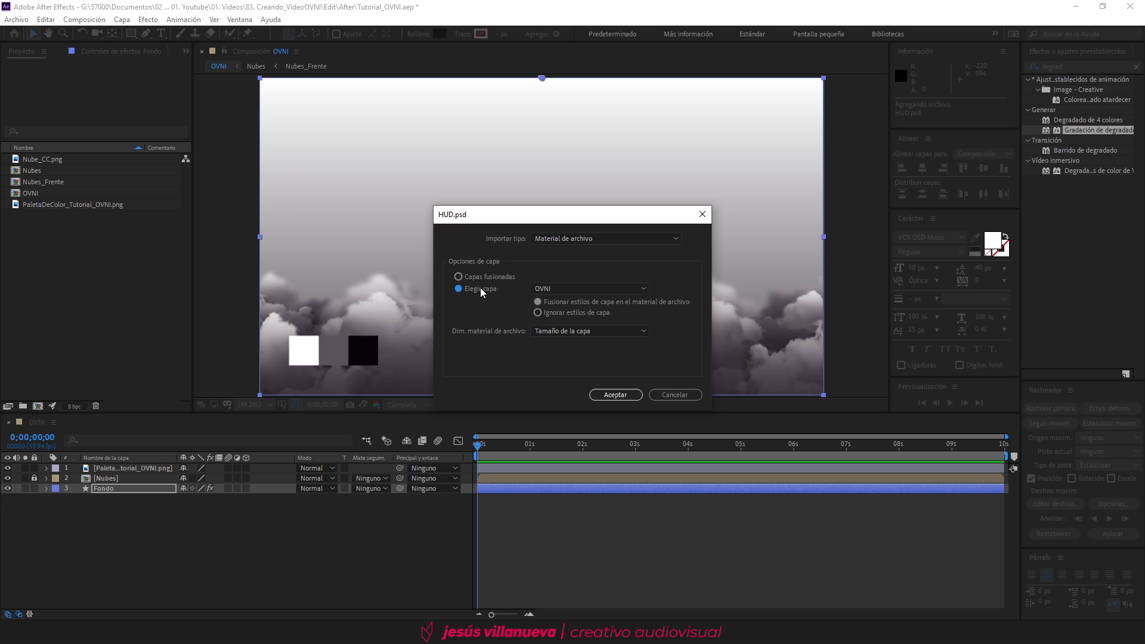
click(613, 290)
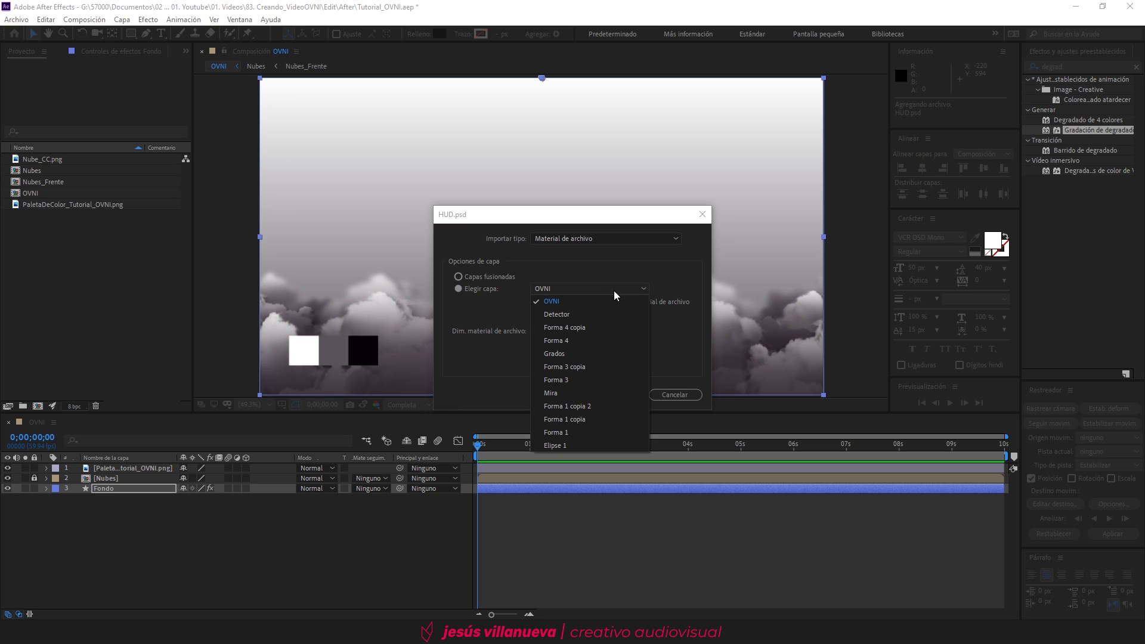
click(566, 302)
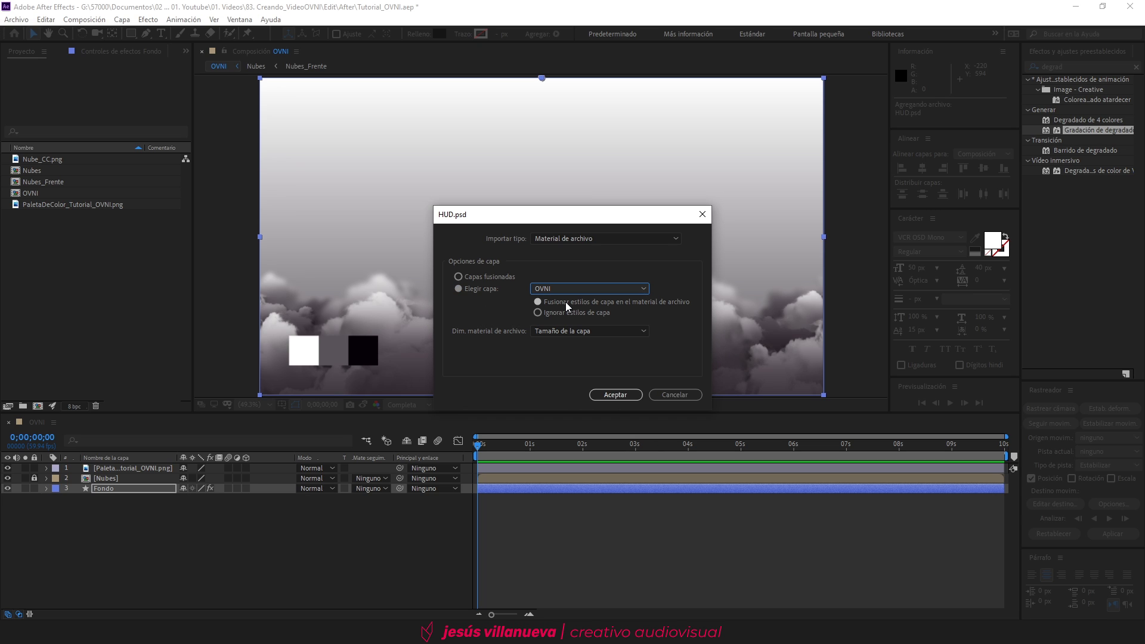
click(542, 331)
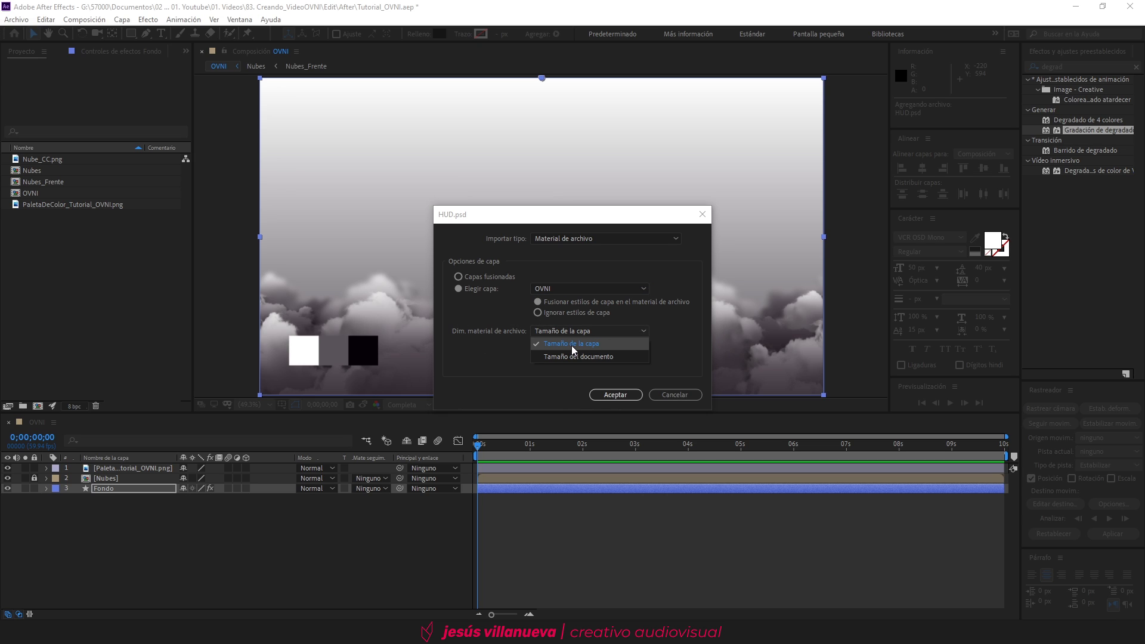
click(582, 346)
click(614, 395)
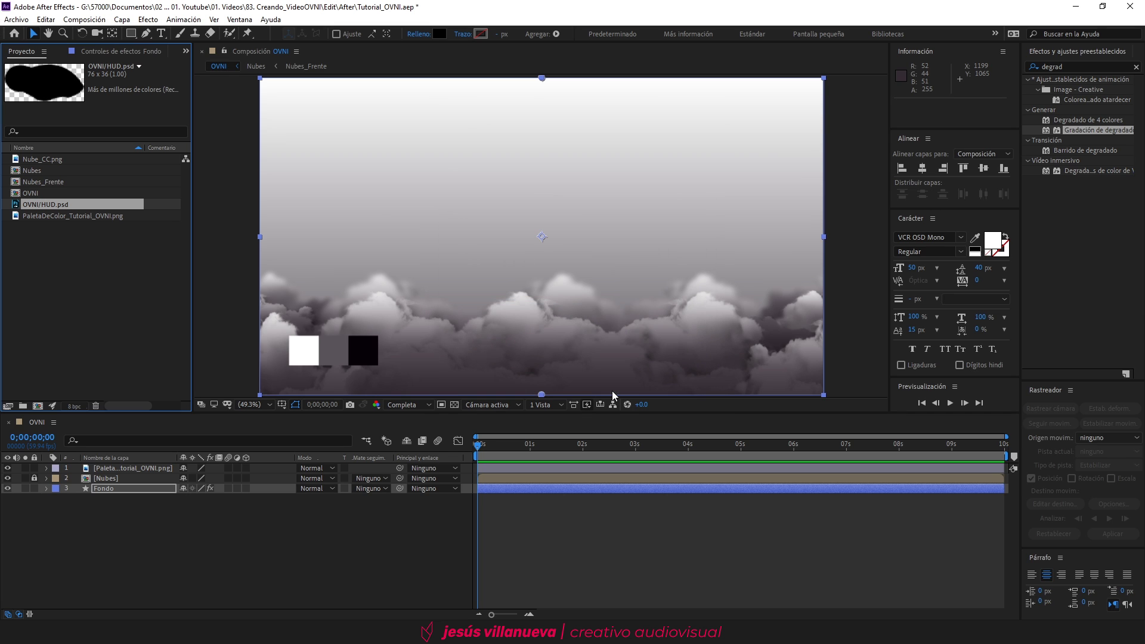
drag(60, 204, 120, 477)
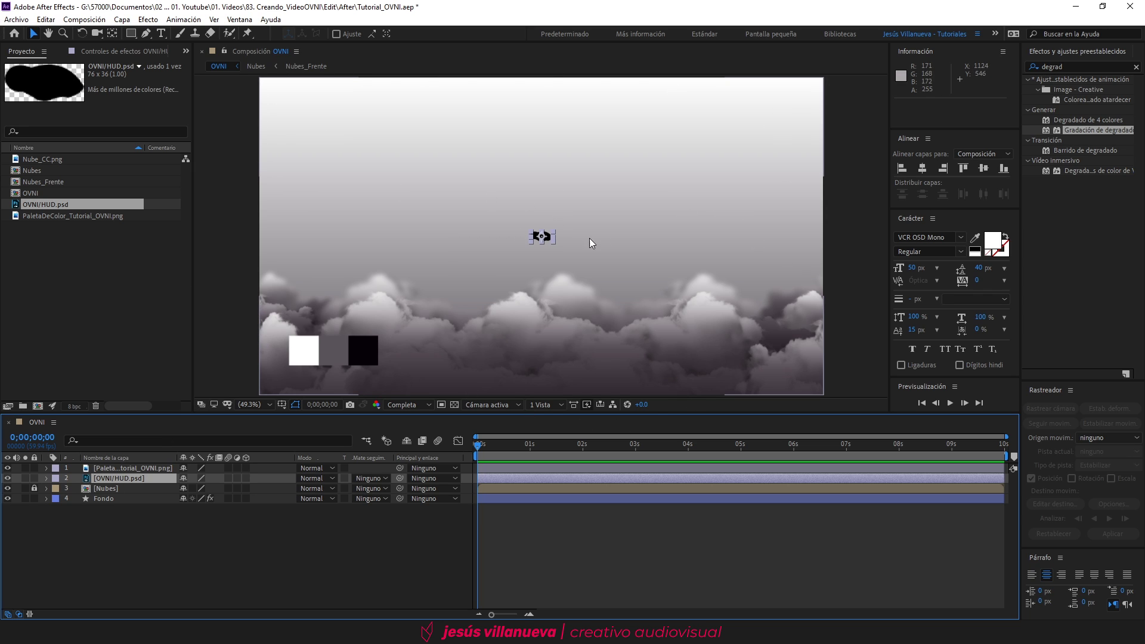
Step: Apply the Desenfoque gaussiano effect to the OVNI/HUD.psd layer with a Desenfoque of 10
key(period)
key(period)
key(period)
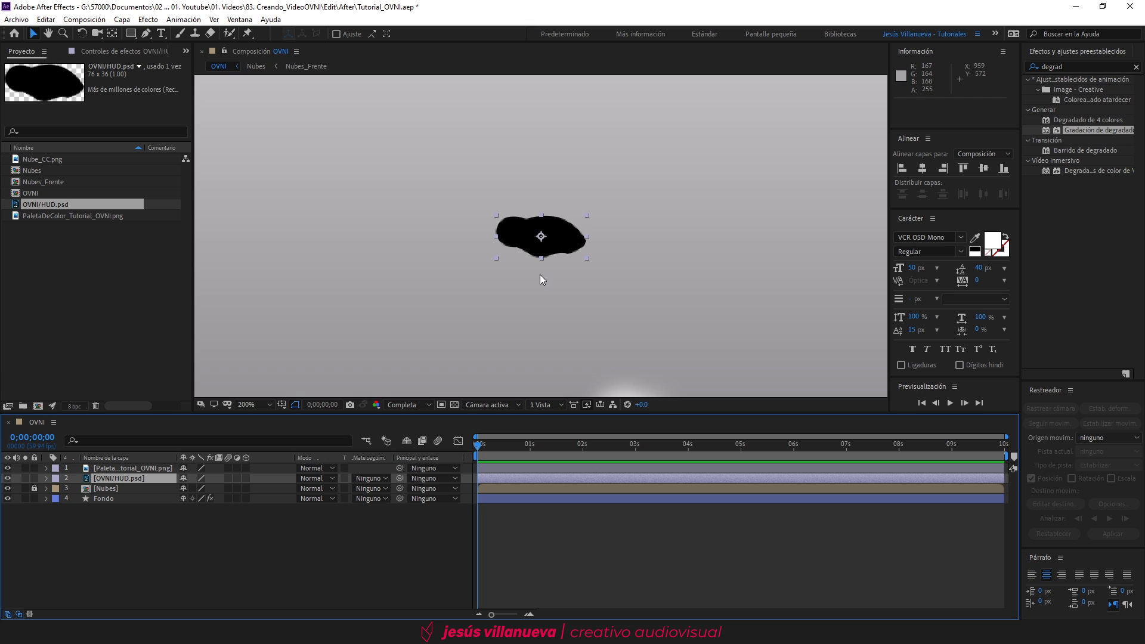
click(1072, 67)
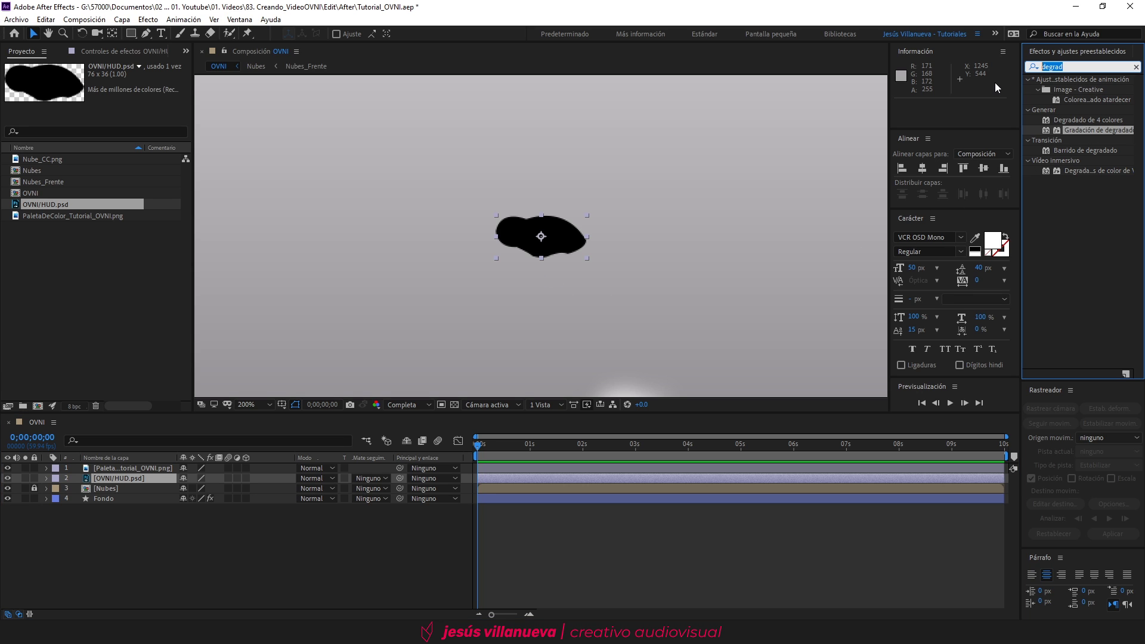
text(gauss)
drag(1090, 91, 101, 478)
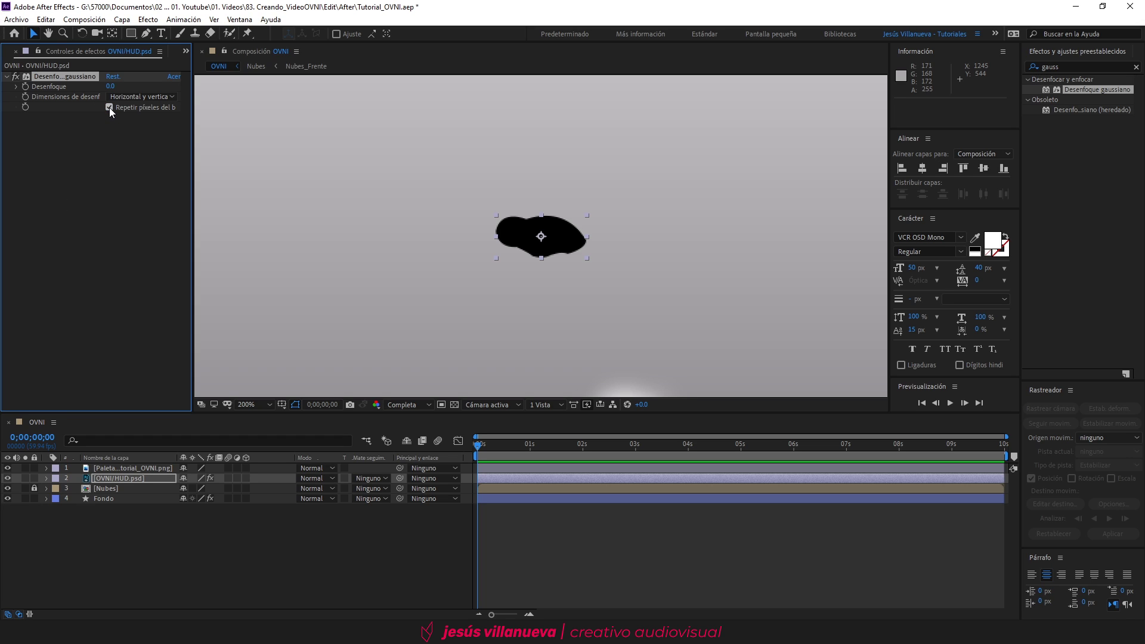
drag(110, 86, 111, 86)
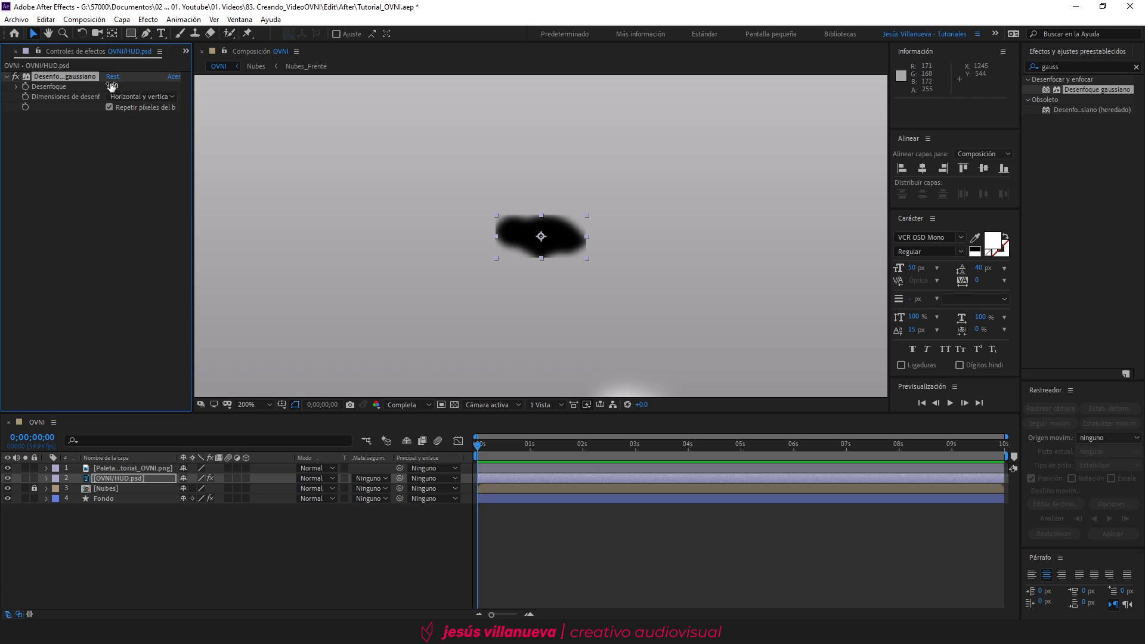
click(256, 401)
click(261, 195)
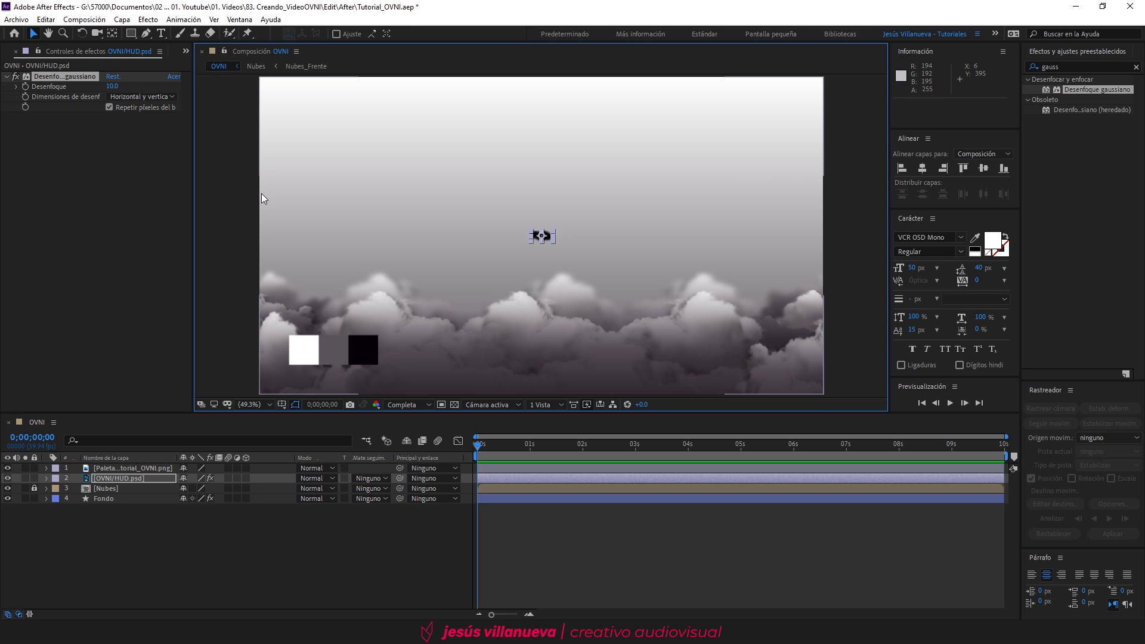
Step: Lock the palette, OVNI/HUD.psd and Fondo layers and show the proportional grid over the composition
click(277, 523)
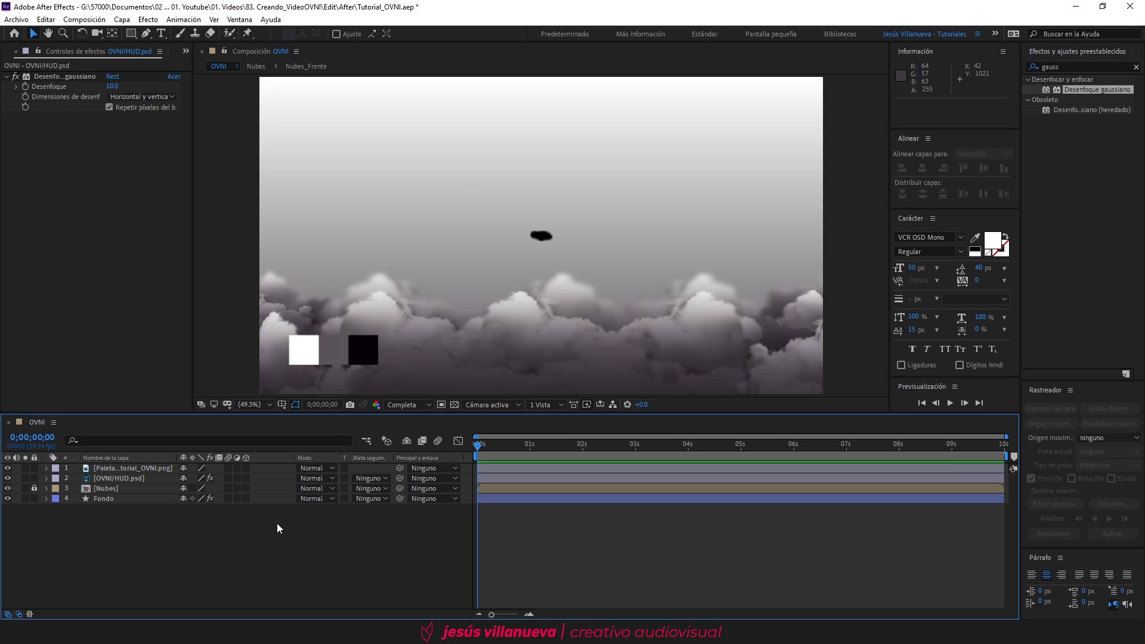
click(33, 468)
click(34, 497)
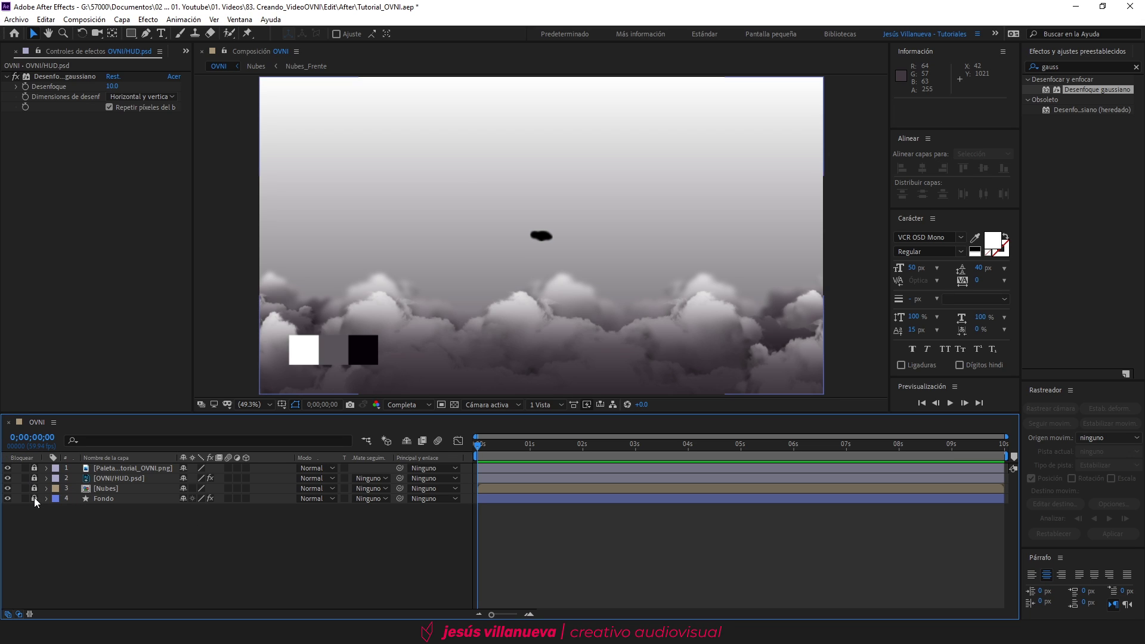
click(281, 404)
click(299, 432)
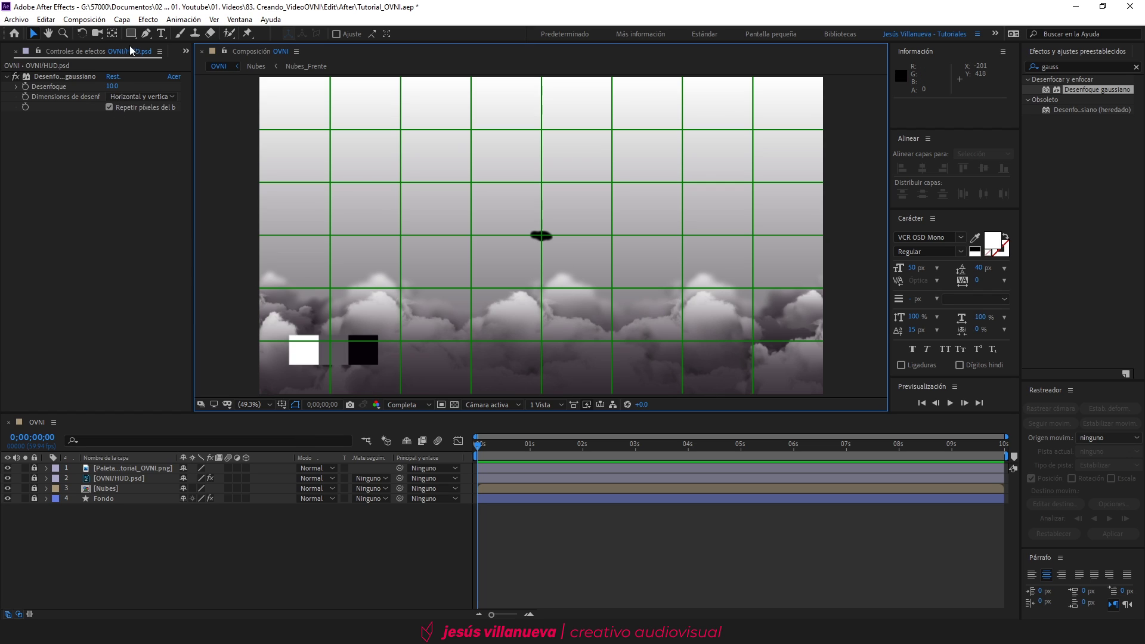
Step: Activate the Ellipse shape tool and set its fill type to radial gradient
drag(131, 35, 175, 60)
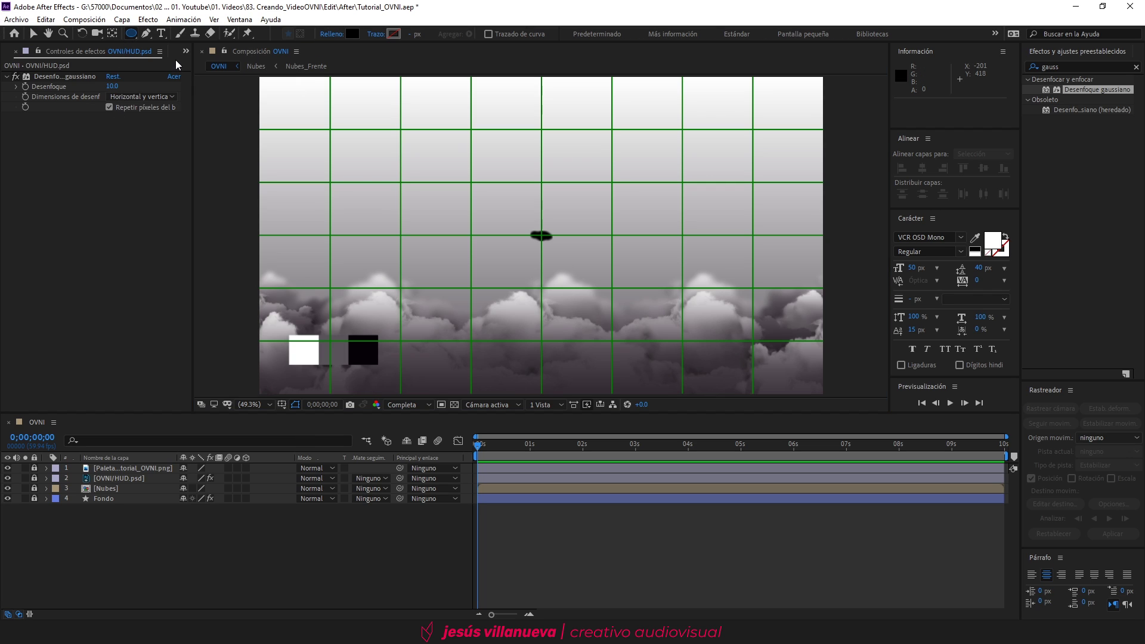
click(333, 35)
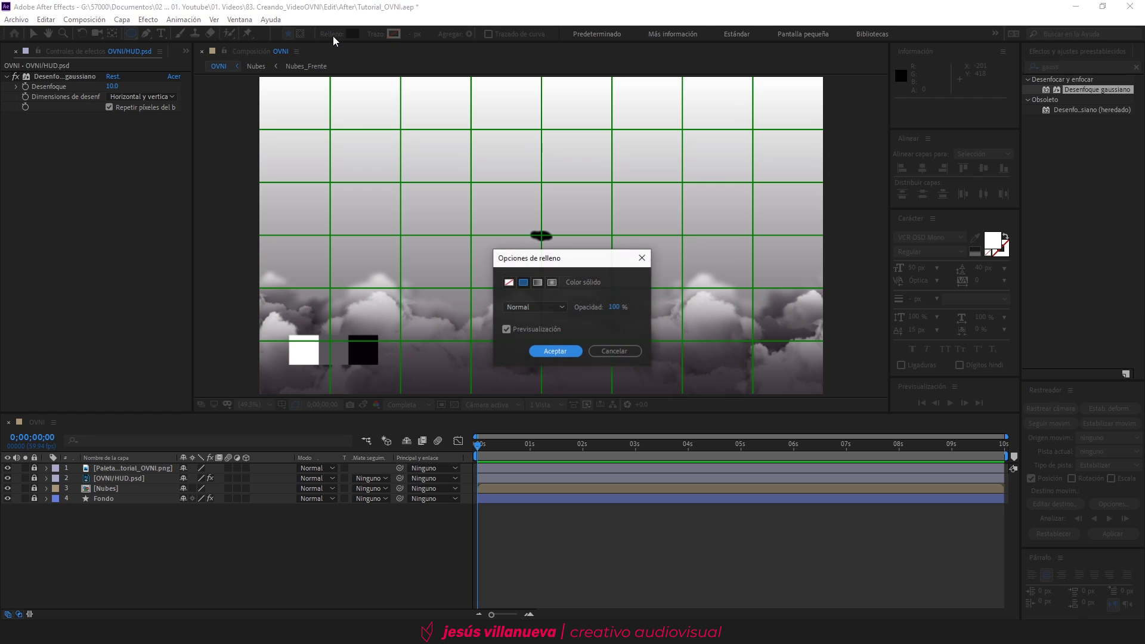
click(552, 283)
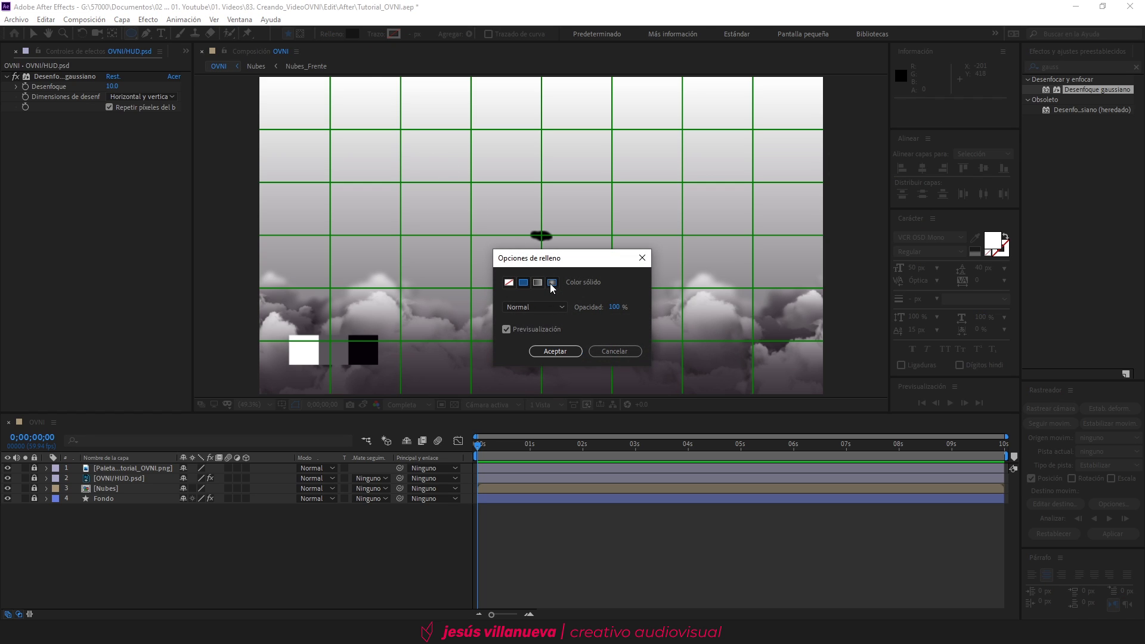
click(555, 351)
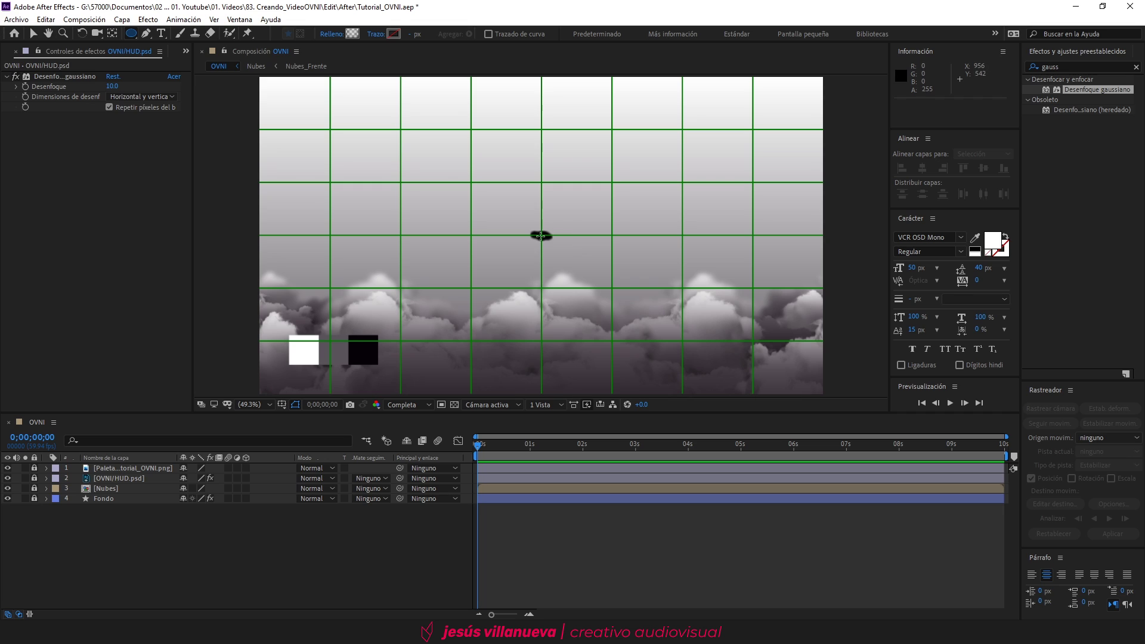
Step: Draw a circle about 280 px in diameter centered on the UFO at the middle of the grid
drag(540, 235, 589, 279)
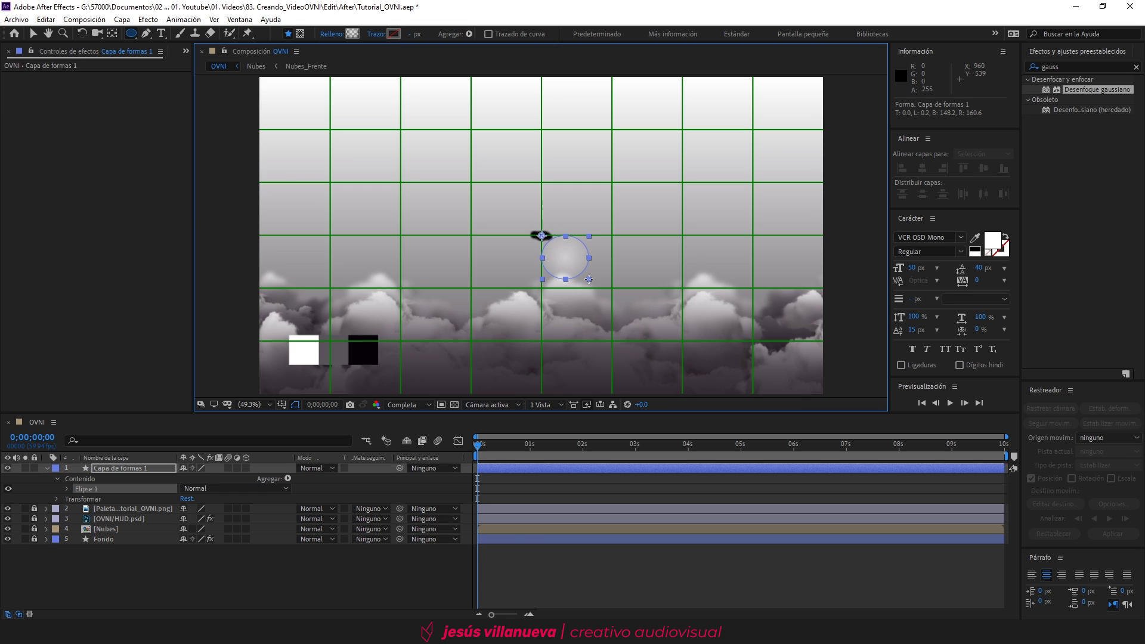
drag(588, 279, 588, 280)
key(ctrl+shift)
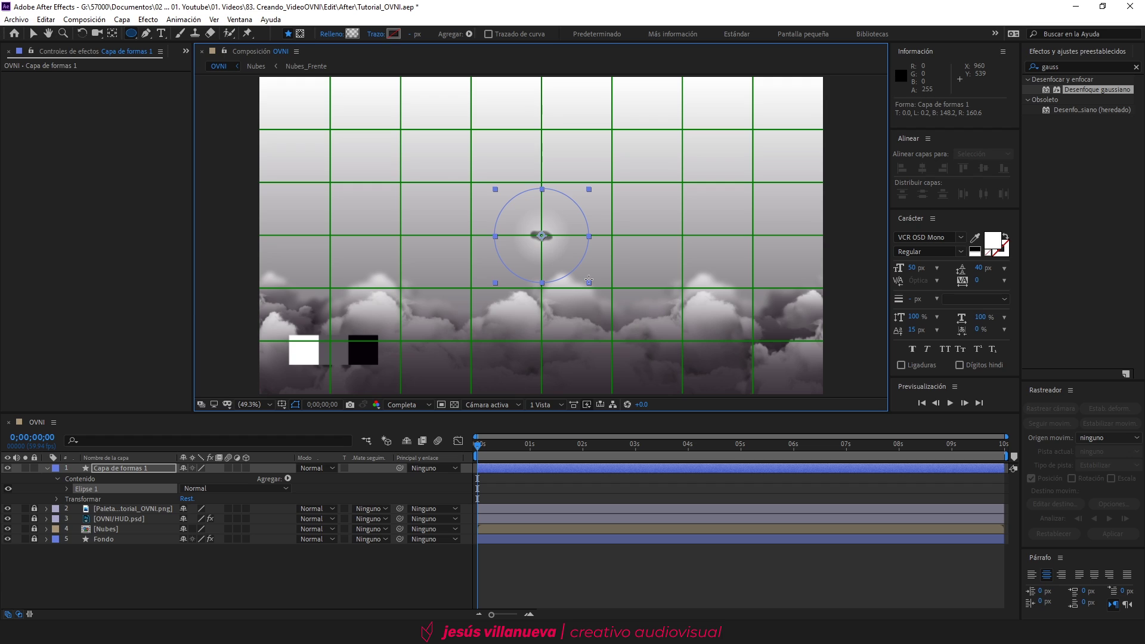
drag(588, 280, 574, 277)
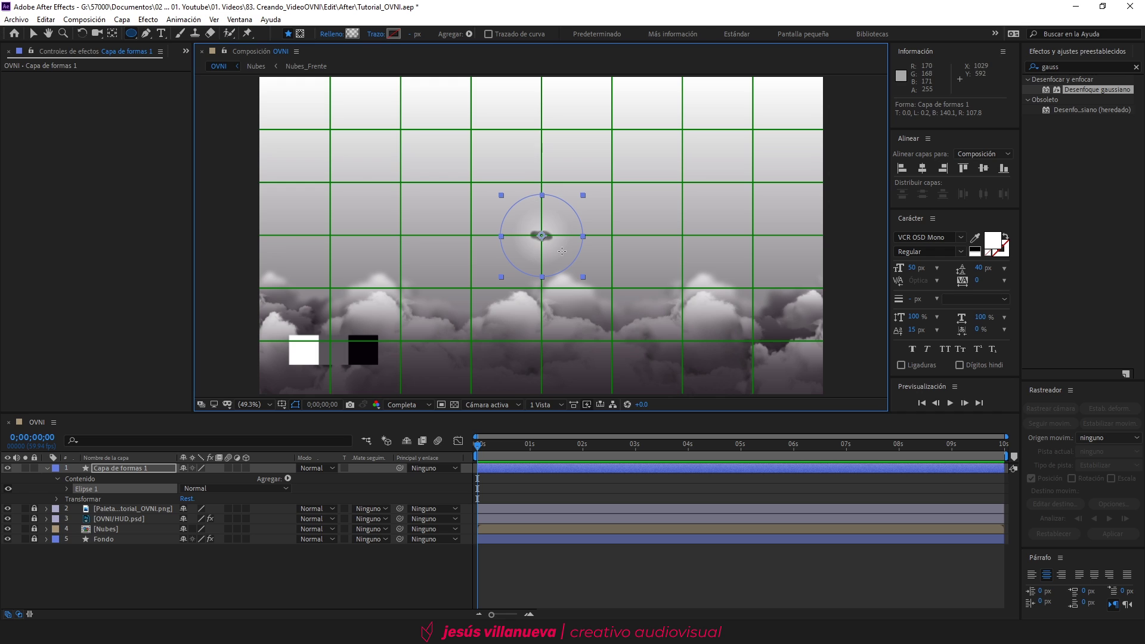
Step: Review the color and opacity stops of the circle's radial gradient and extend the gradient's end point to the circle's edge
click(352, 34)
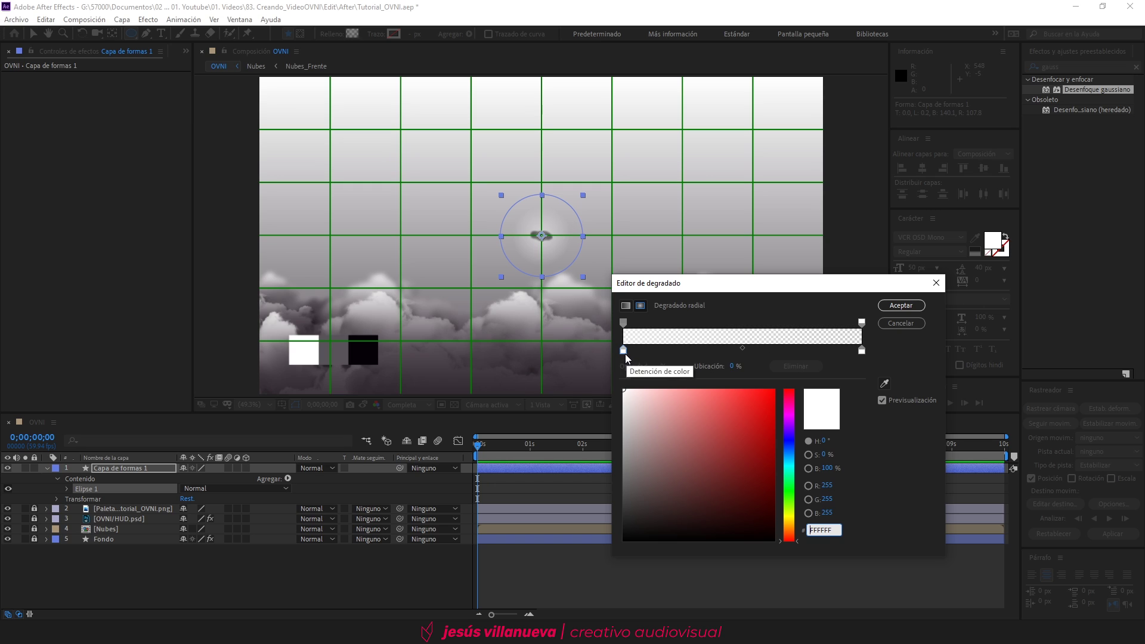
click(624, 323)
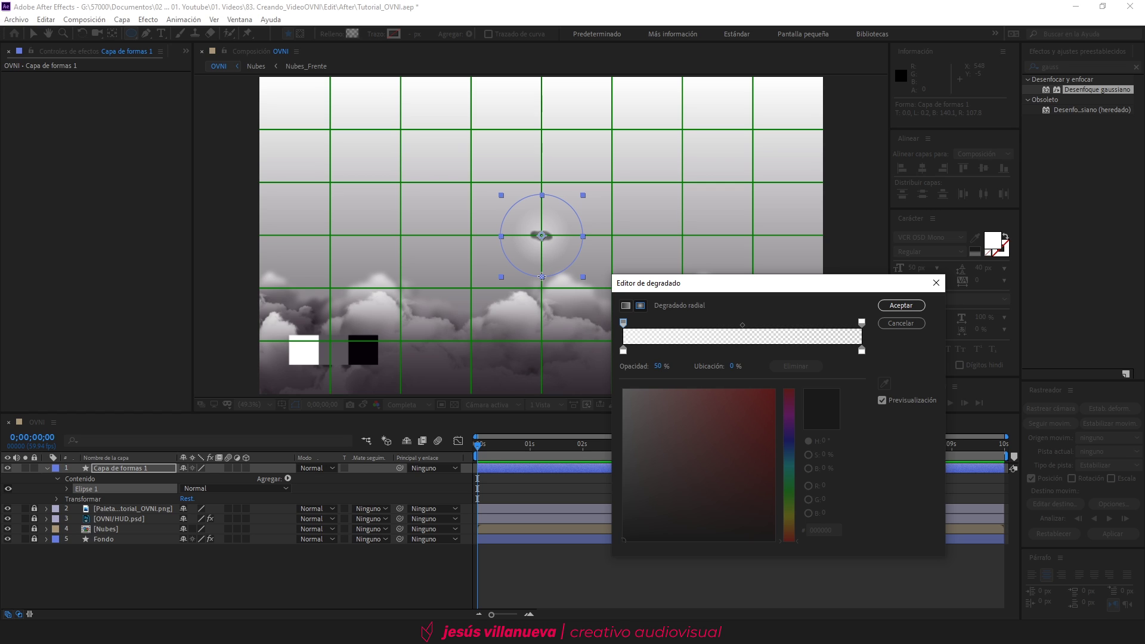
click(861, 351)
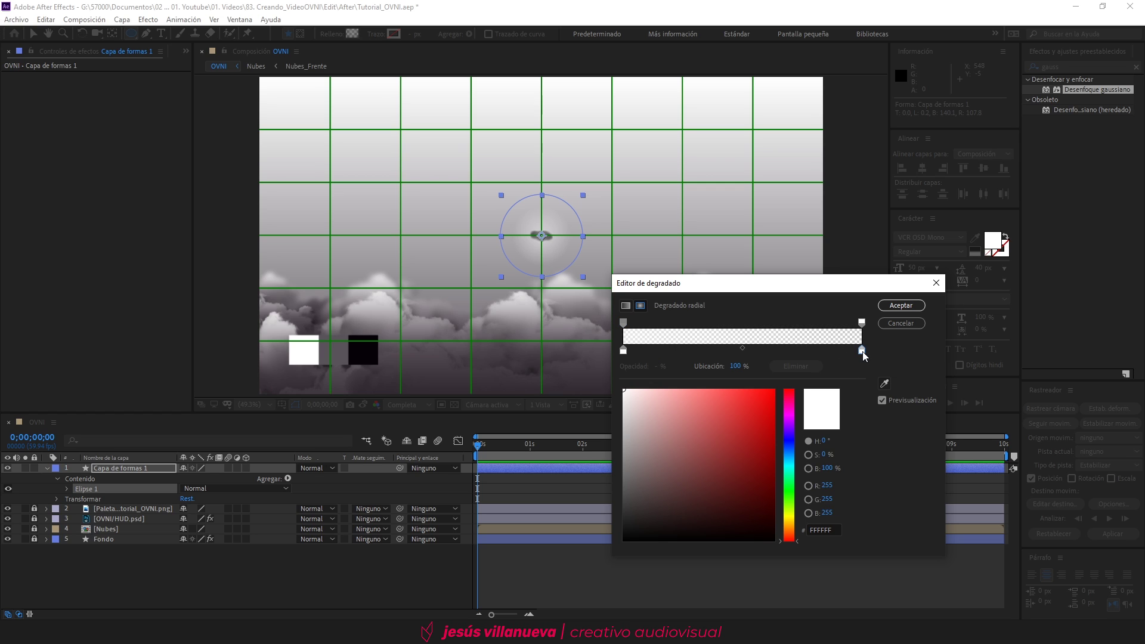
click(861, 322)
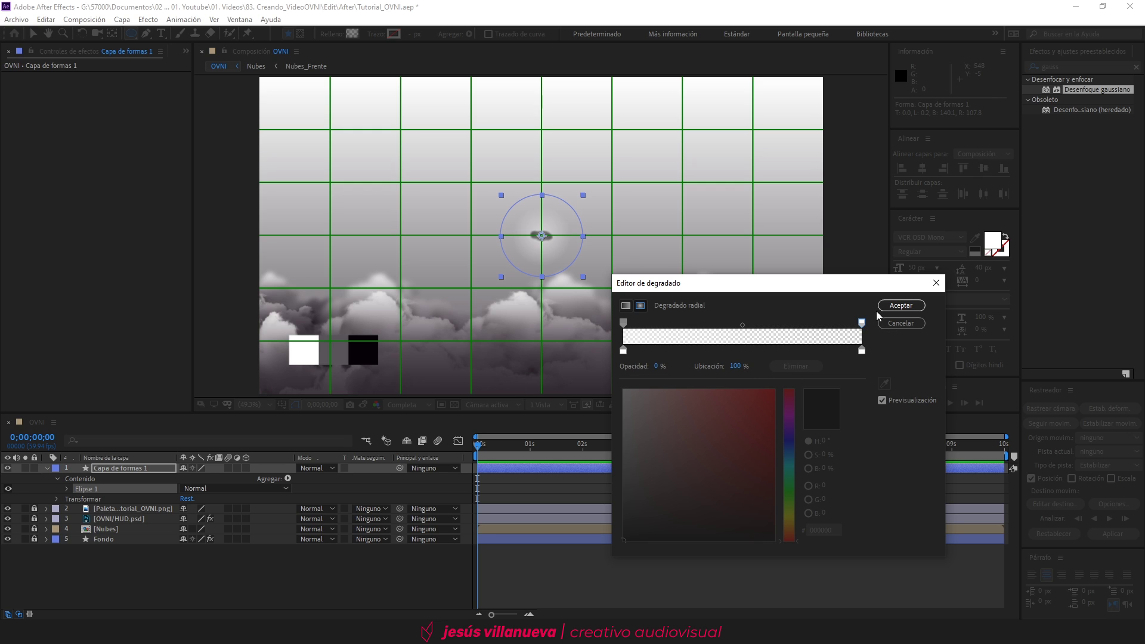
click(894, 306)
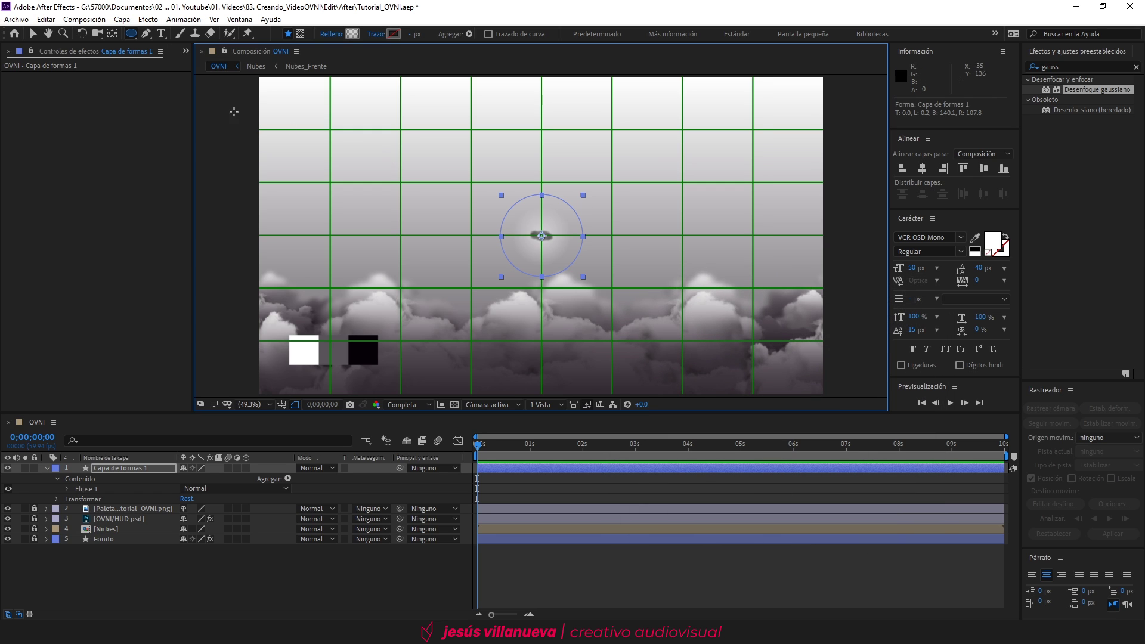
click(35, 34)
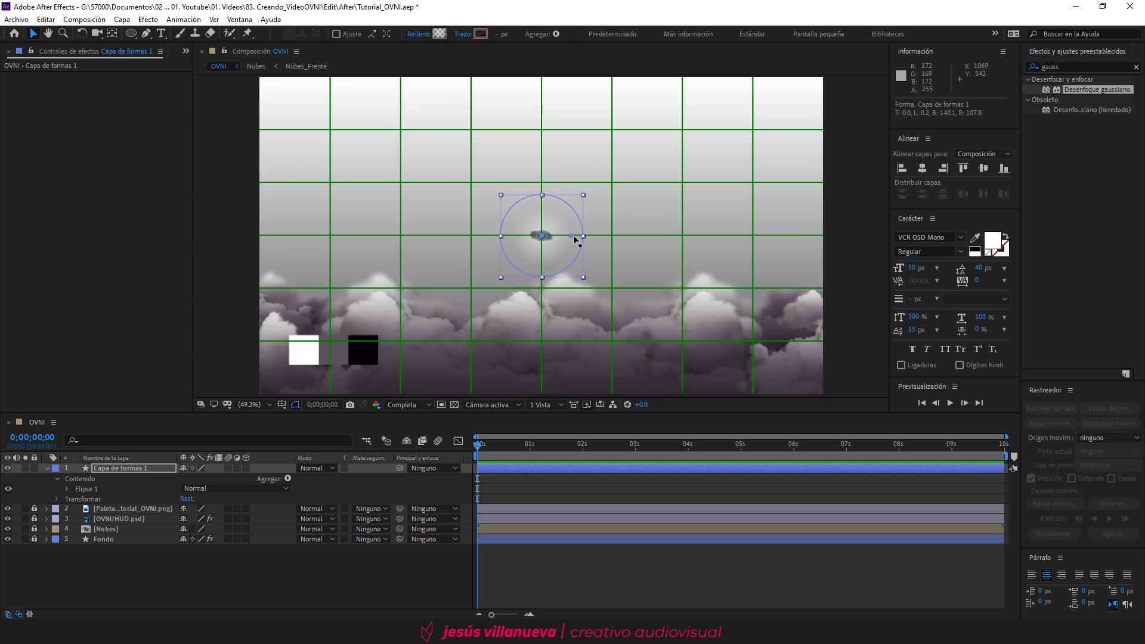
mouse_move(572, 236)
mouse_down()
mouse_move(615, 242)
mouse_move(558, 235)
mouse_move(584, 239)
mouse_up()
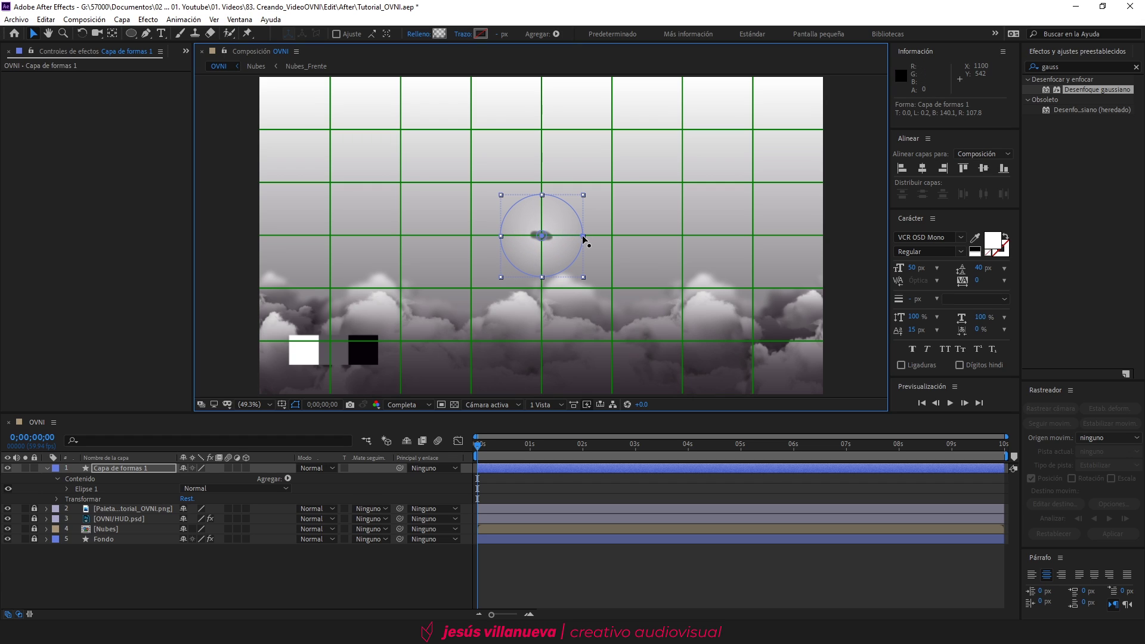
Step: Rename the circle's shape layer as Resplandor and place it directly below the OVNI/HUD.psd layer
click(46, 468)
click(107, 467)
key(Return)
text(Resplandor)
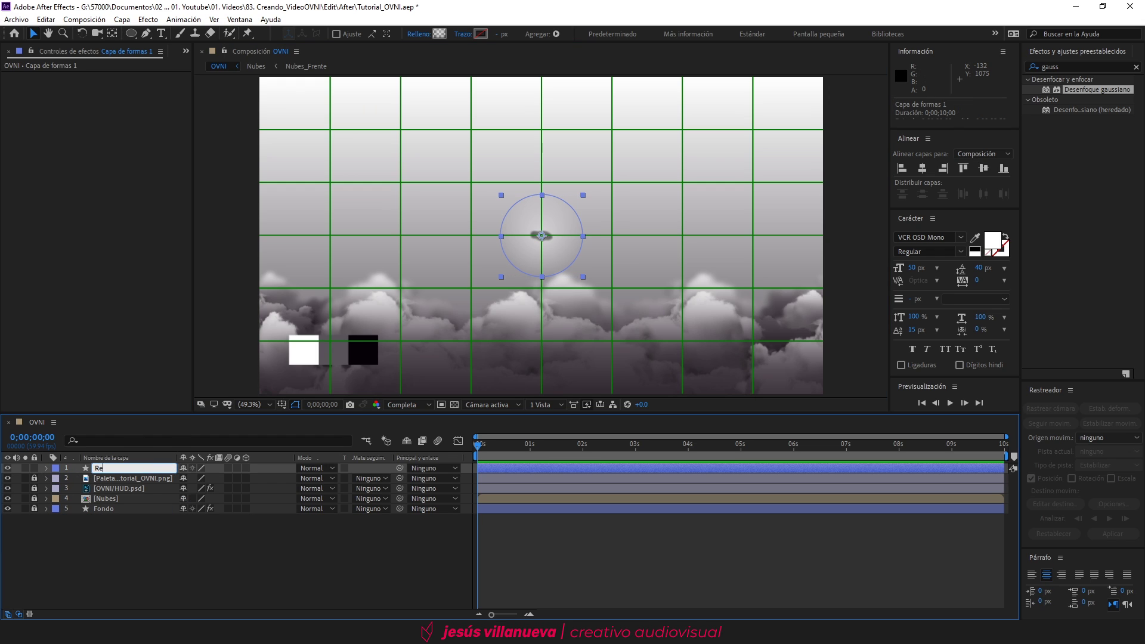
key(Return)
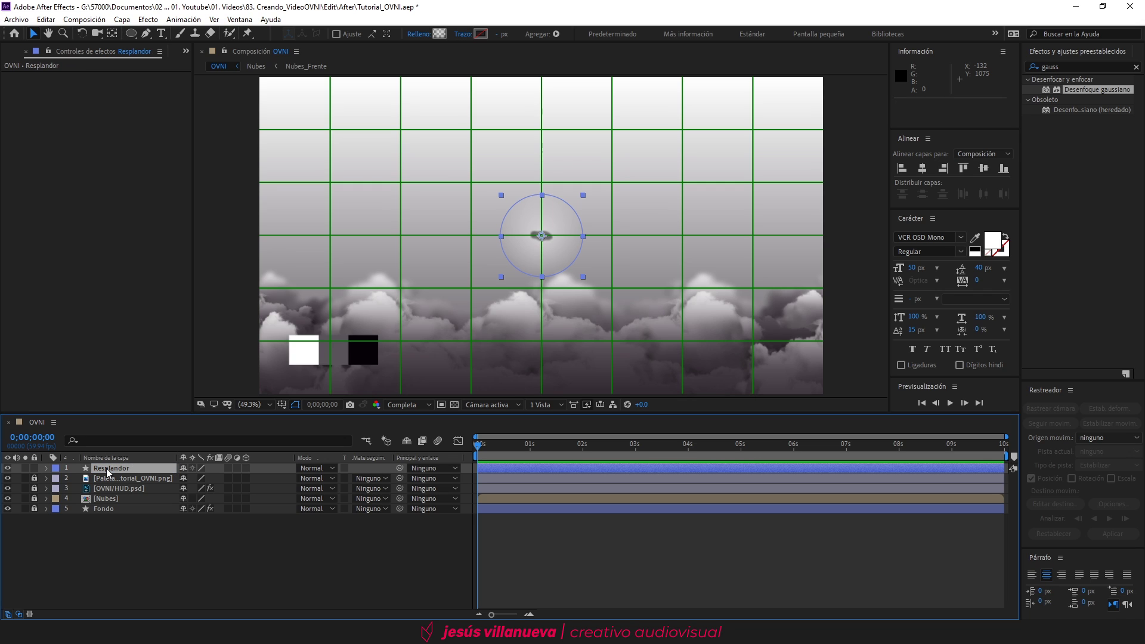
drag(106, 467, 110, 488)
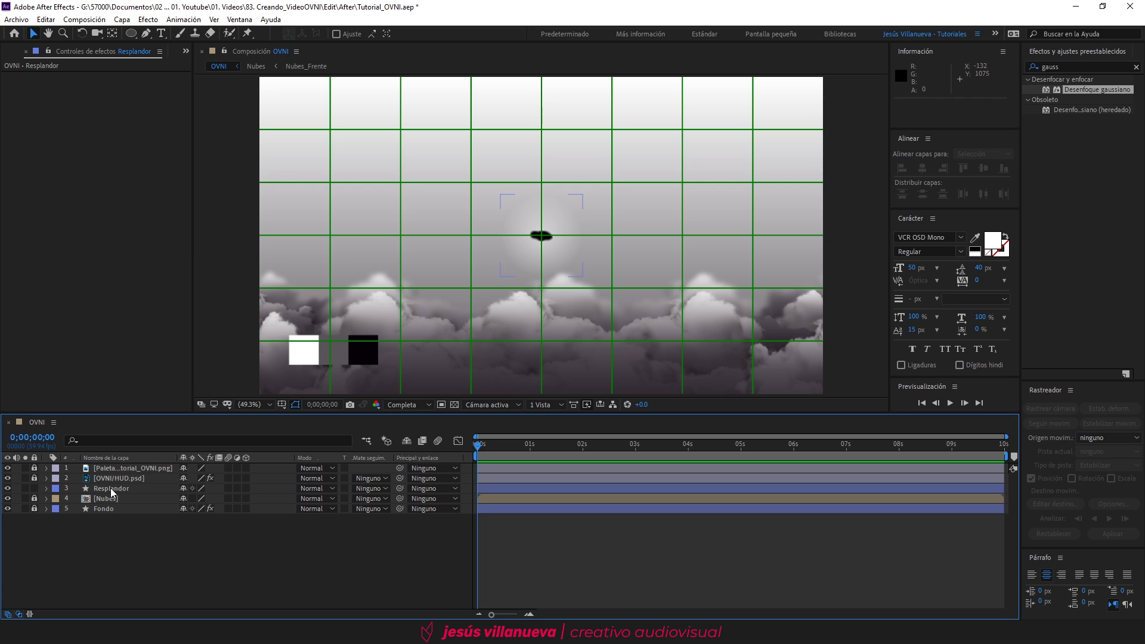
Step: Hide the proportional grid in the composition view
click(296, 434)
click(283, 403)
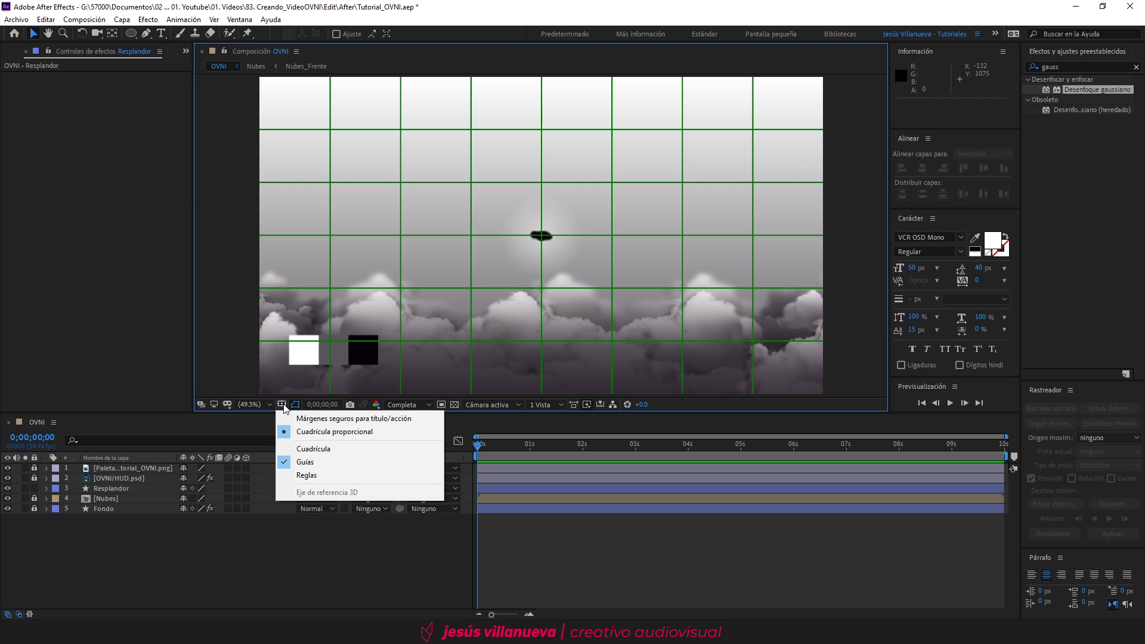
click(337, 432)
click(266, 534)
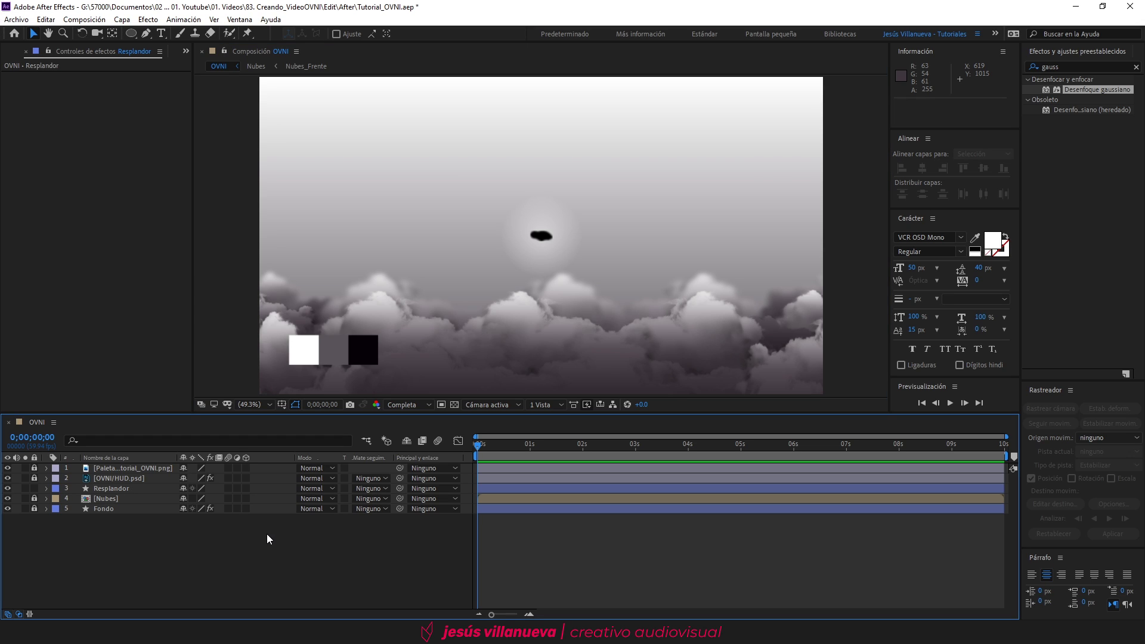
Step: Unlock the Nubes layer and apply the Desplazamiento distortion effect to it
click(34, 498)
click(105, 498)
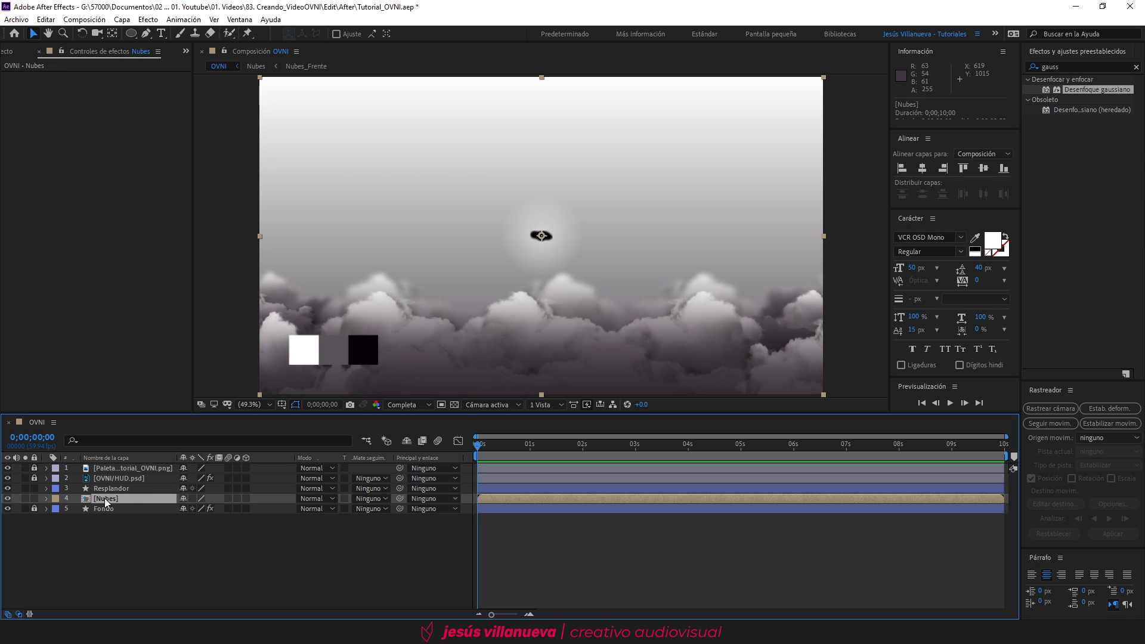
click(1079, 67)
text(des)
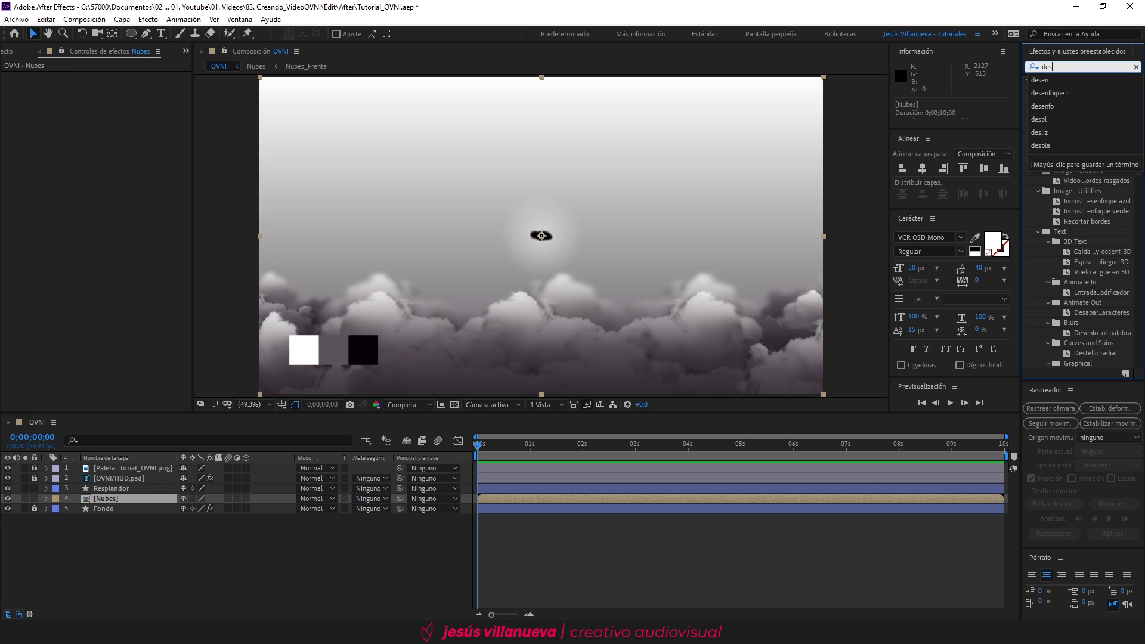
text(pl)
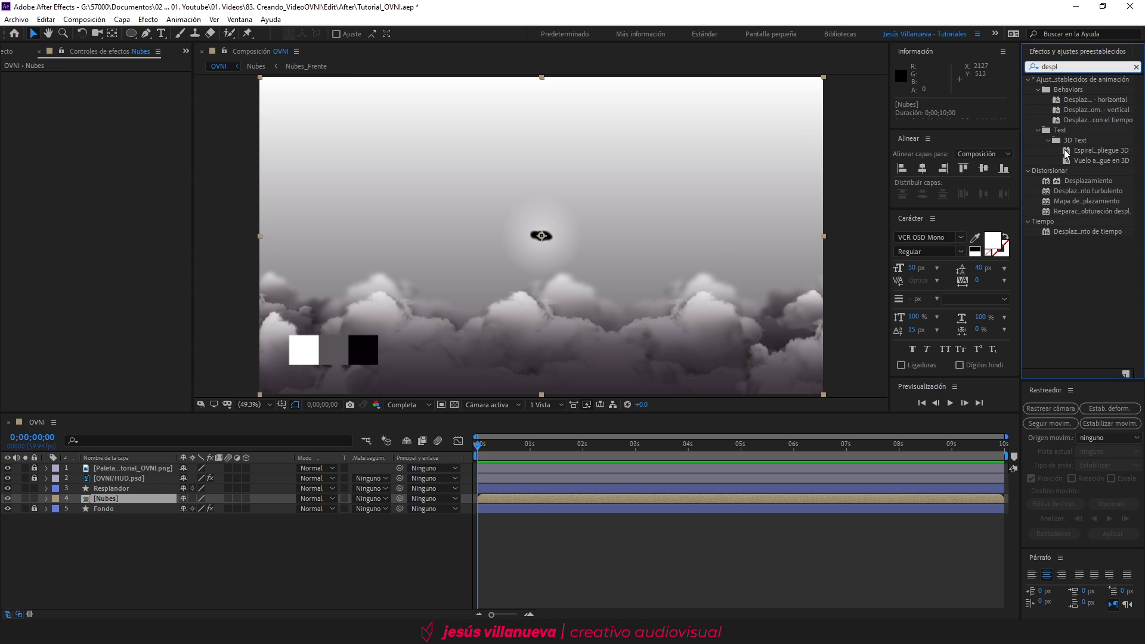
drag(1087, 180, 155, 499)
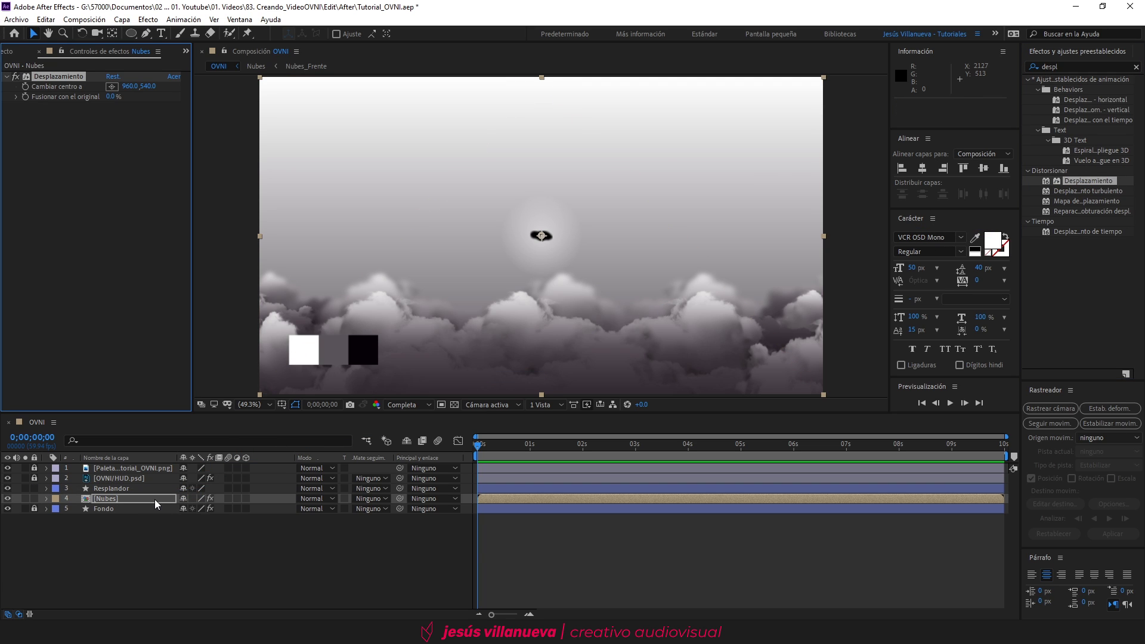
Step: Set a Cambiar centro a keyframe at 0;00;00;00 and reveal the Nubes layer's keyframed properties
click(480, 447)
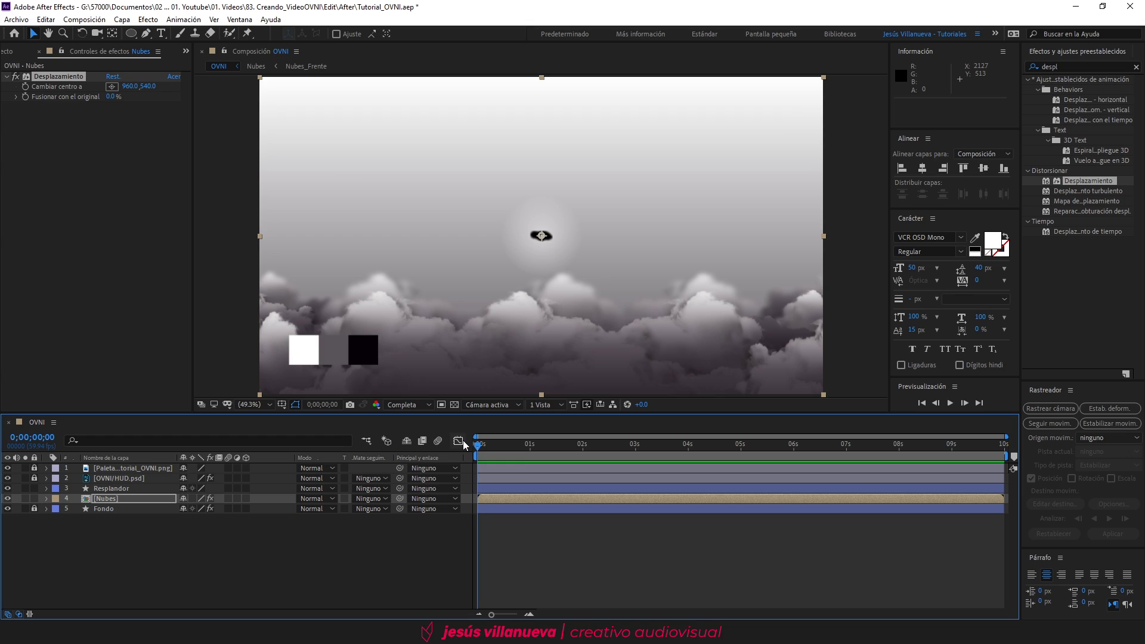
click(25, 87)
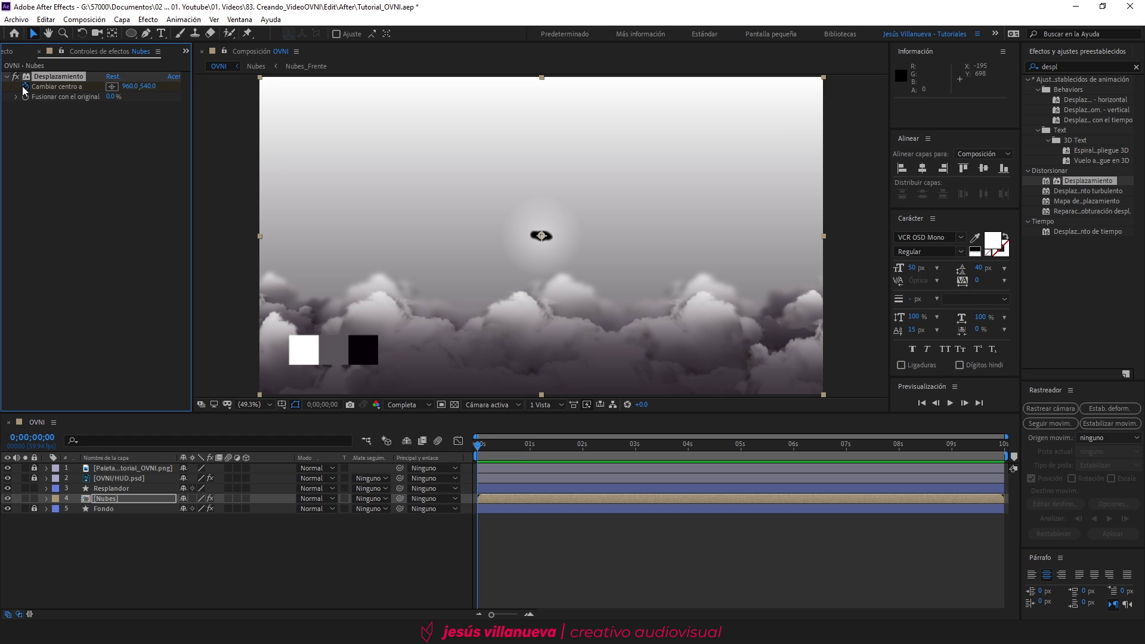
click(115, 498)
key(u)
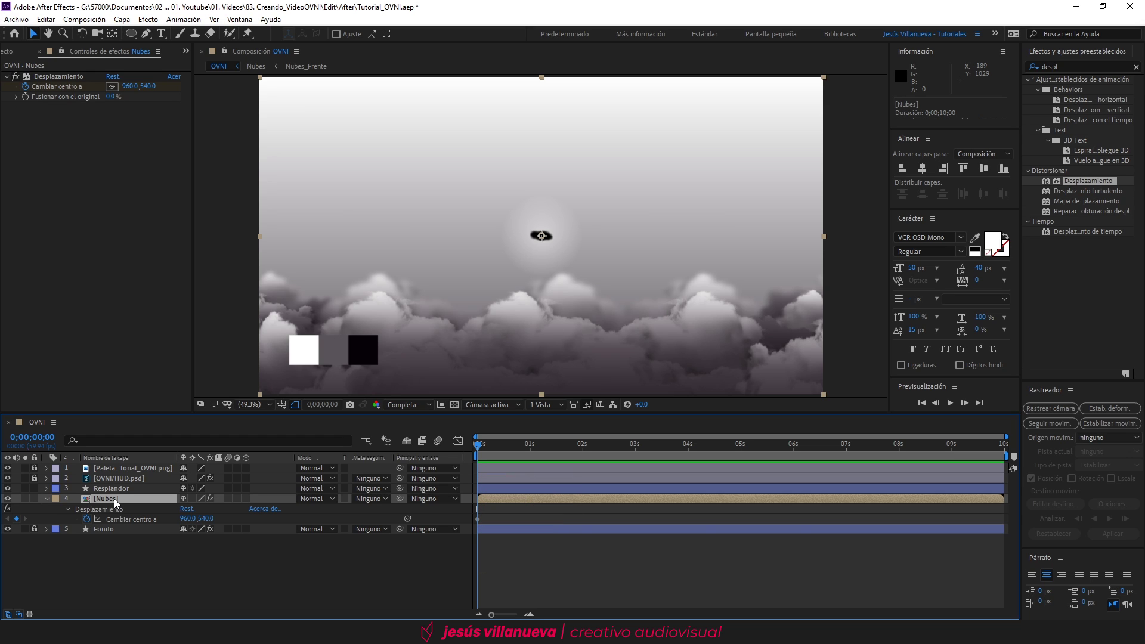
Step: Add a Cambiar centro a keyframe of 2880, 540 on the Nubes layer at 0;00;09;59 and preview the cloud scroll
drag(977, 445, 1039, 442)
click(132, 87)
text(2880)
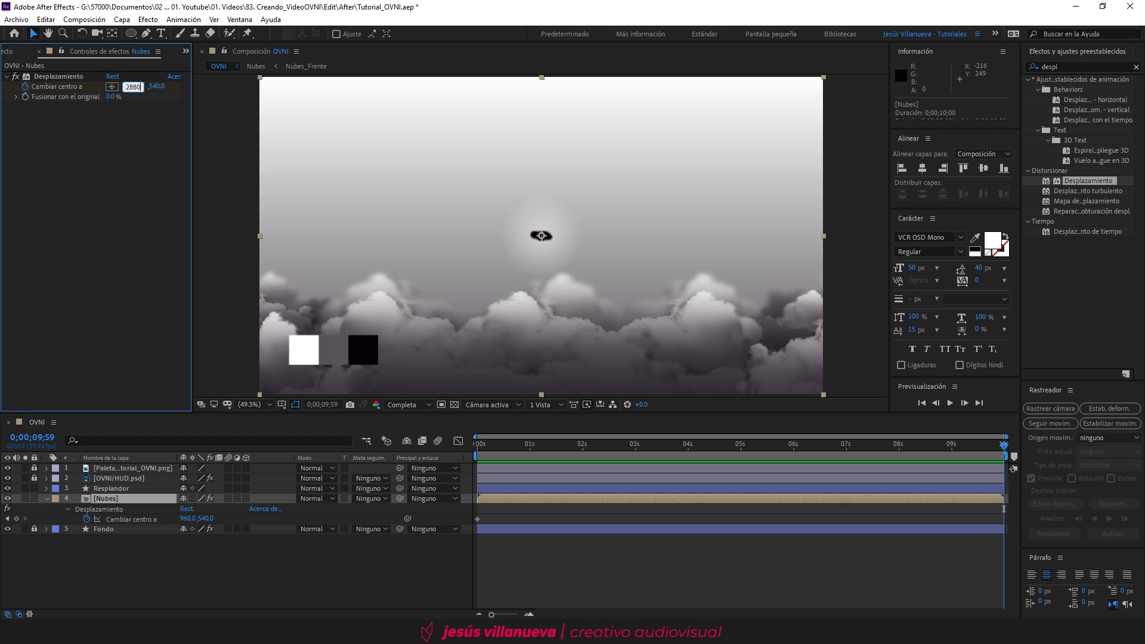
key(Return)
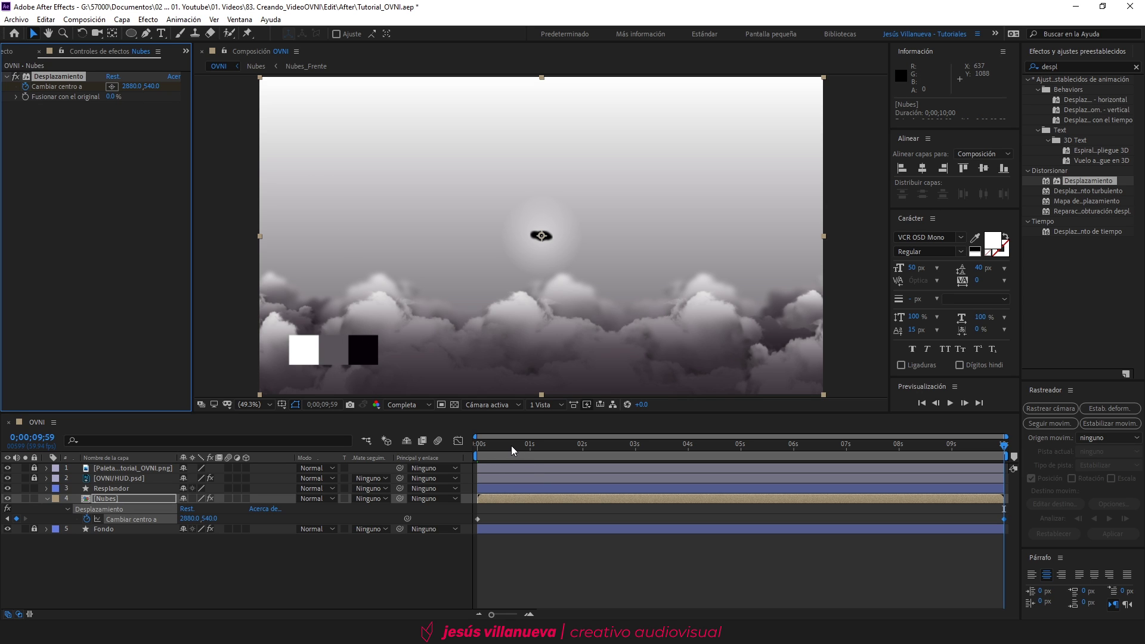
click(366, 457)
key(space)
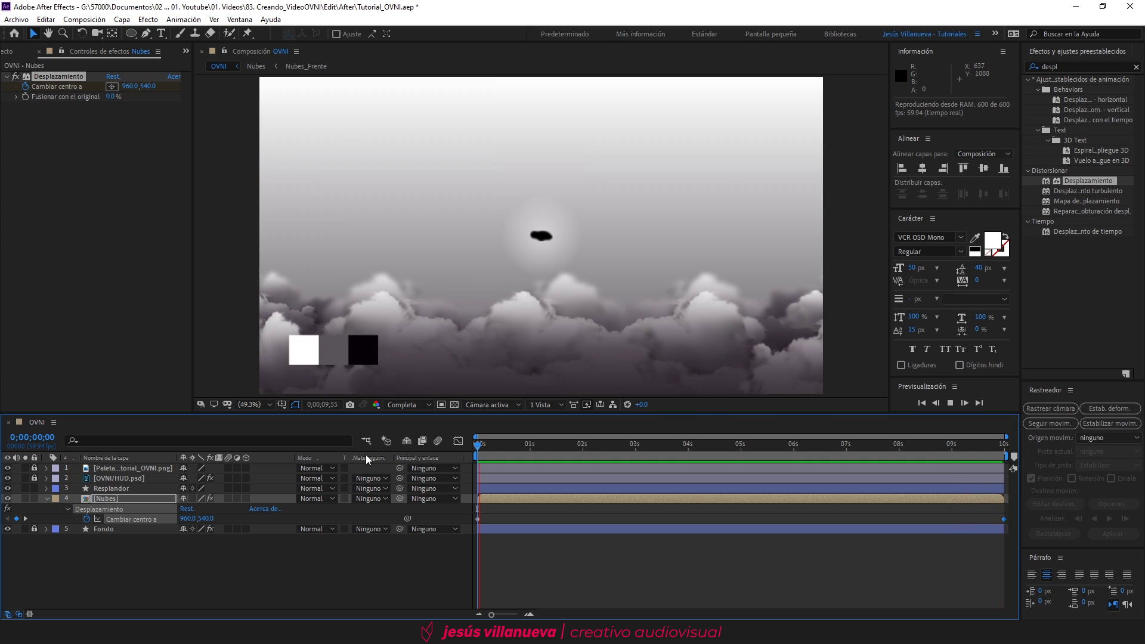
key(space)
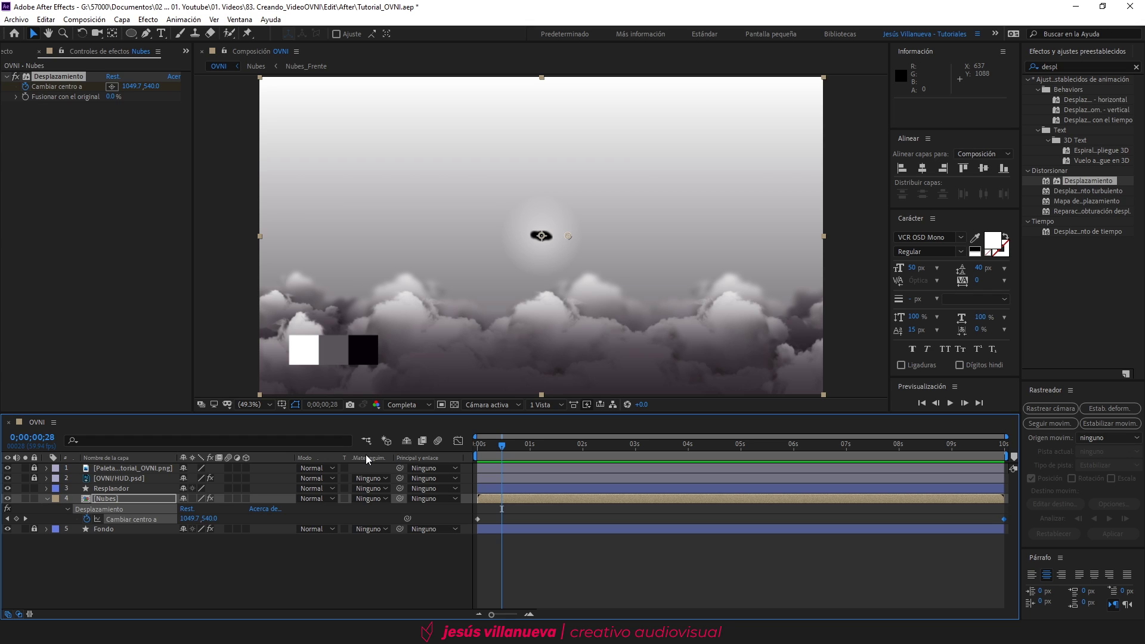
Step: Enable motion blur for the Nubes layer
click(228, 498)
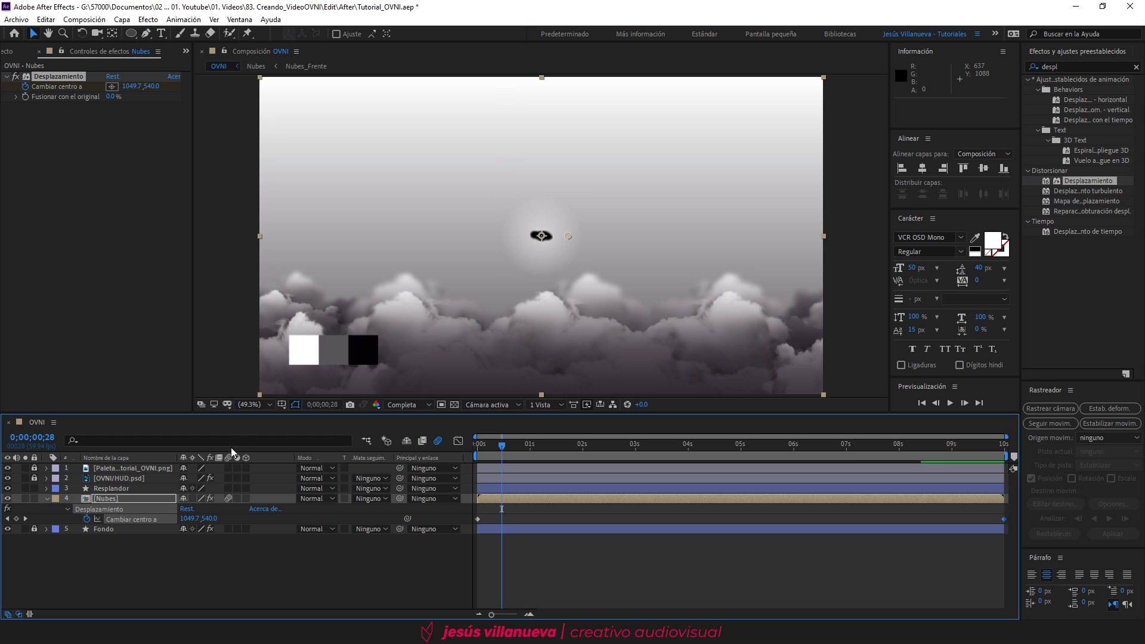
click(8, 614)
click(8, 614)
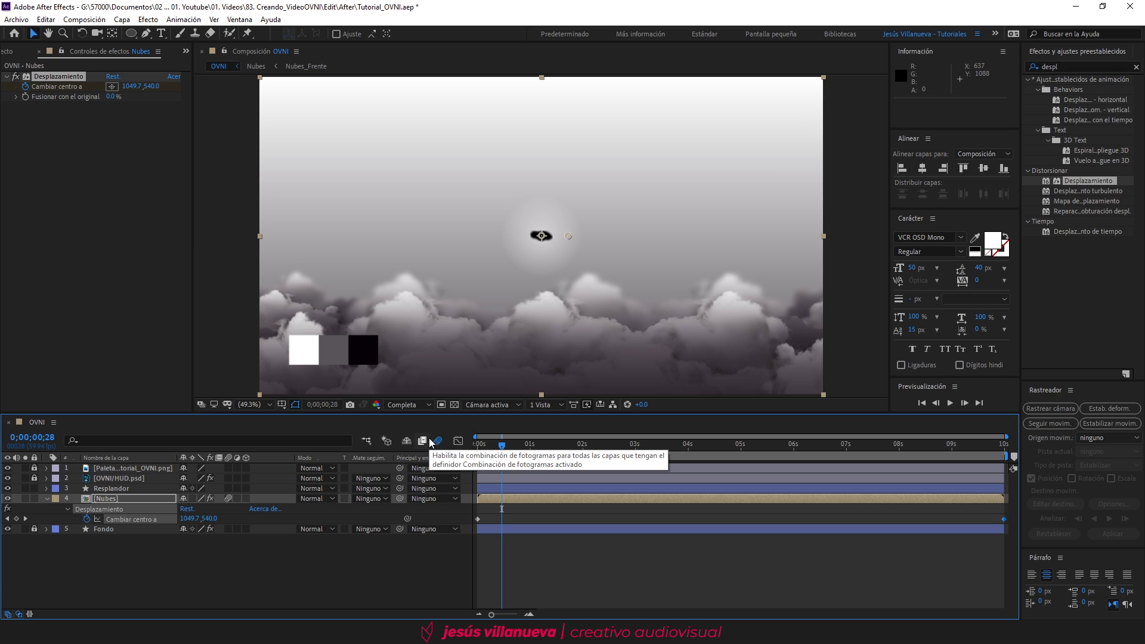
Step: Search the effects for "desenf" and apply Desenfoque direccional to the Nubes layer
click(1067, 66)
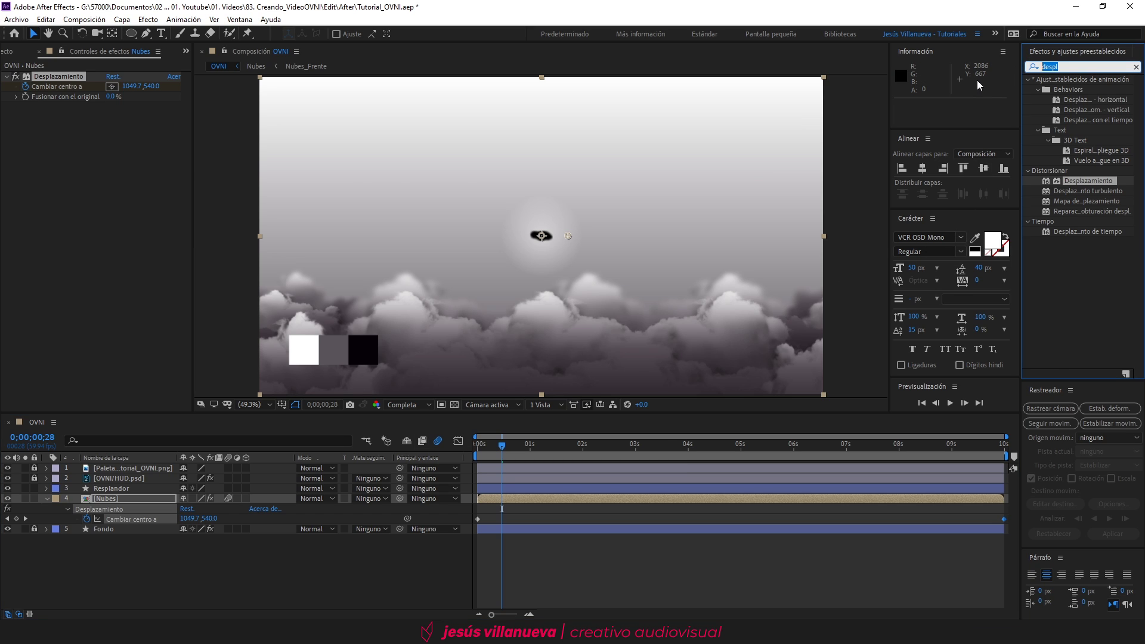
key(BackSpace)
key(BackSpace)
text(enf)
drag(1109, 252, 99, 501)
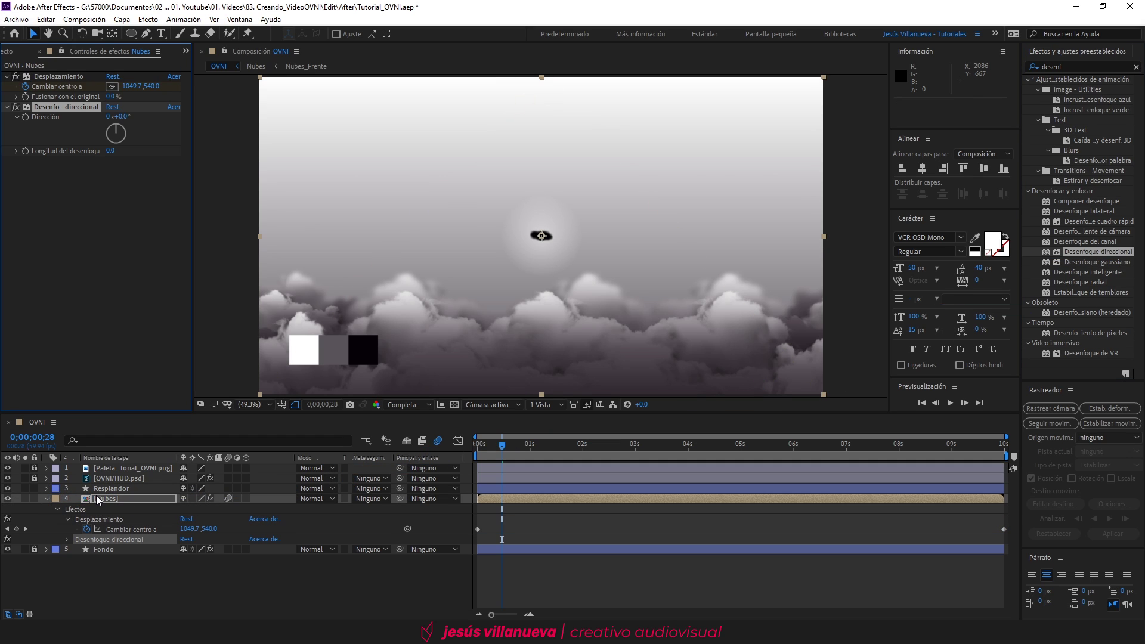
Step: Set the Nubes layer's directional blur to a direction of 90° and a blur length of 15, and preview the result
click(123, 117)
text(90)
key(Return)
click(113, 151)
text(15)
key(Return)
key(space)
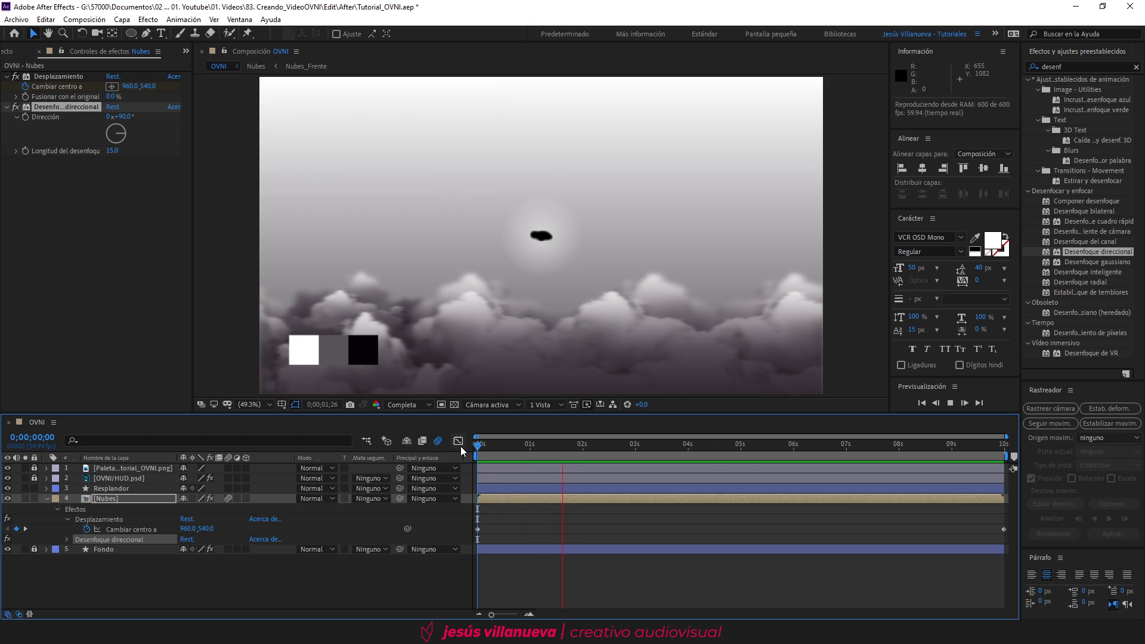
key(space)
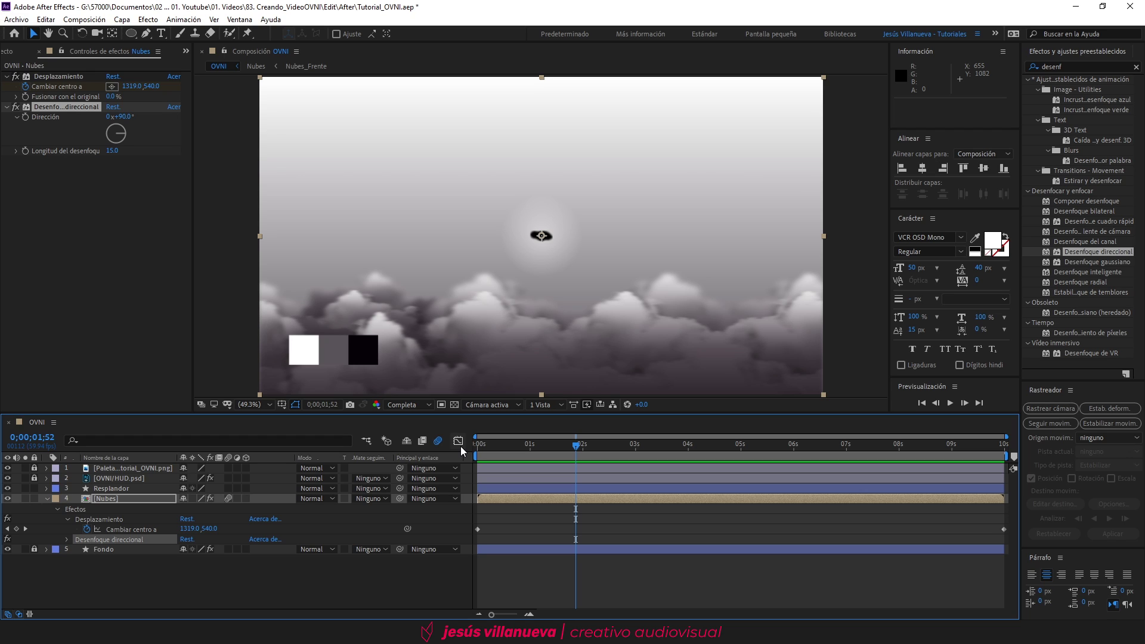
Step: Apply the Tinción effect to the Nubes layer, map white to the palette's middle grey, and collapse the layer's properties
click(1083, 66)
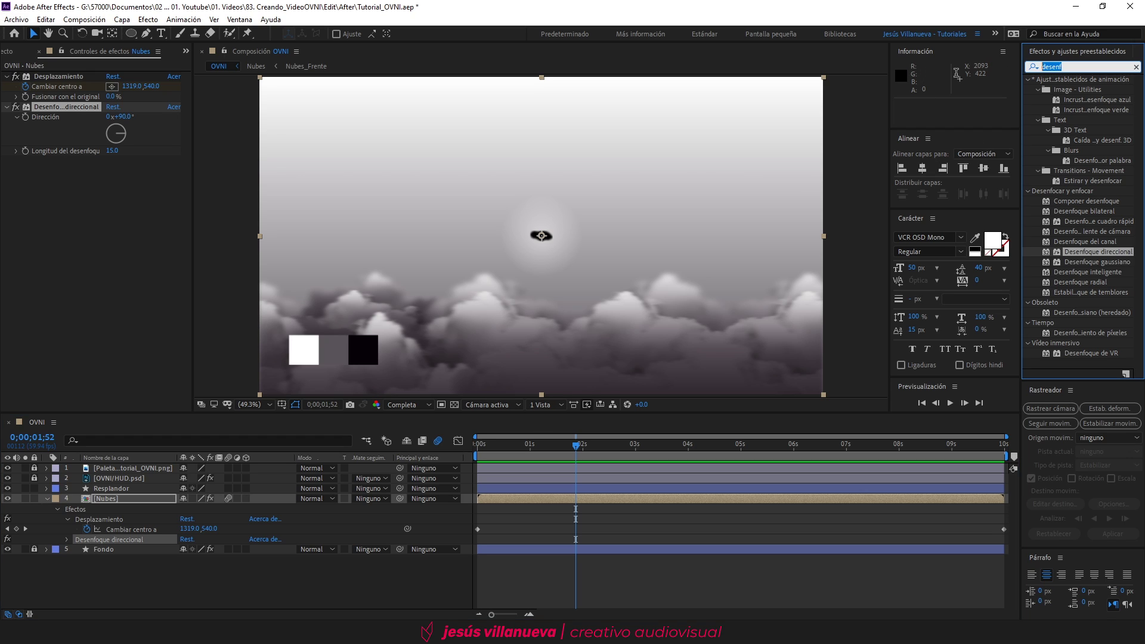
text(tinc)
drag(1073, 89, 146, 497)
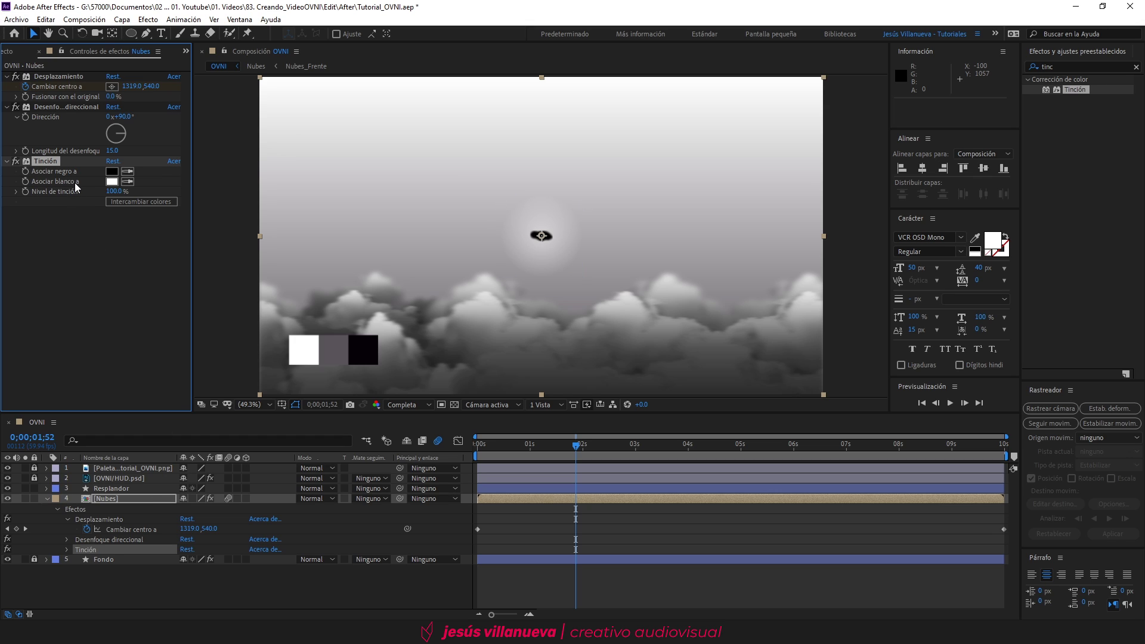
click(127, 182)
click(341, 343)
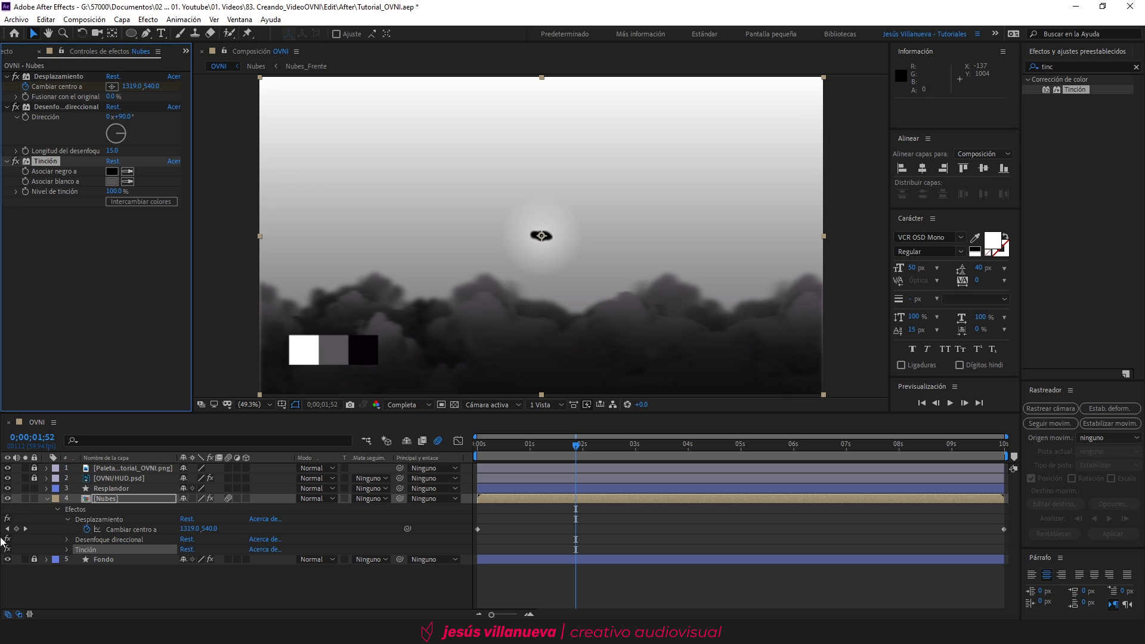
click(47, 498)
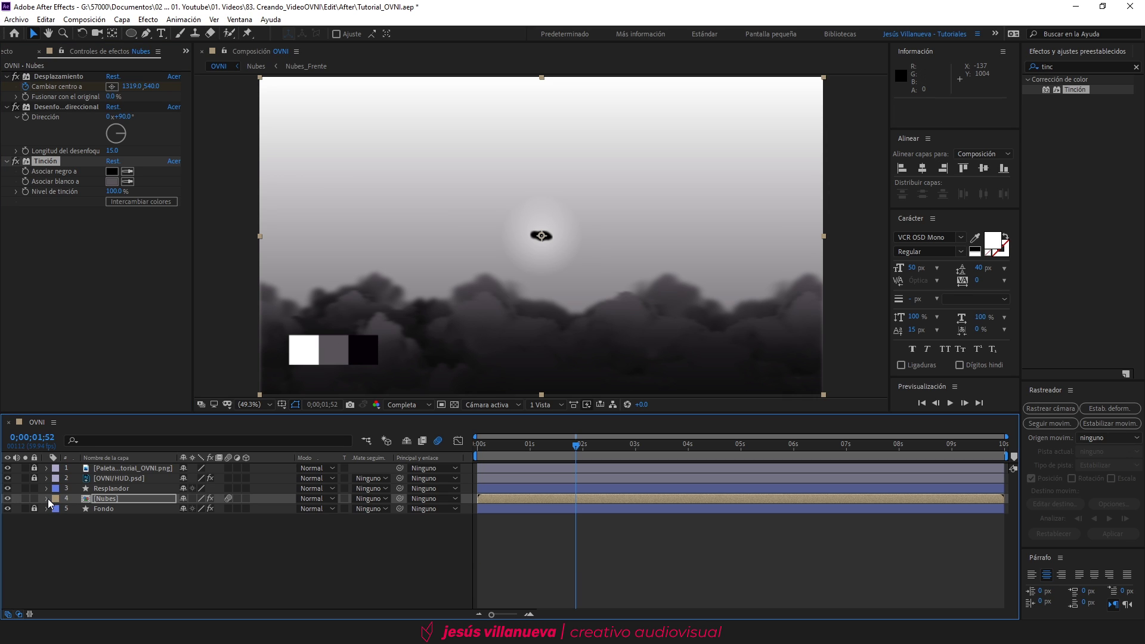
Step: Create an adjustment layer and place it directly above the OVNI/HUD.psd layer
right_click(128, 545)
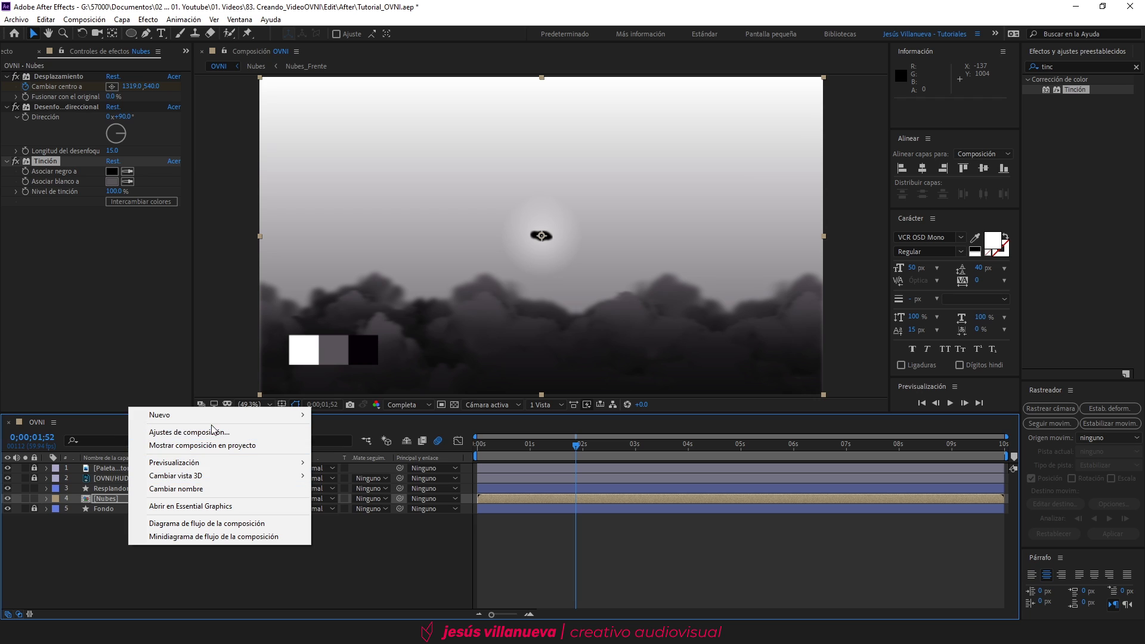
mouse_move(219, 415)
click(351, 511)
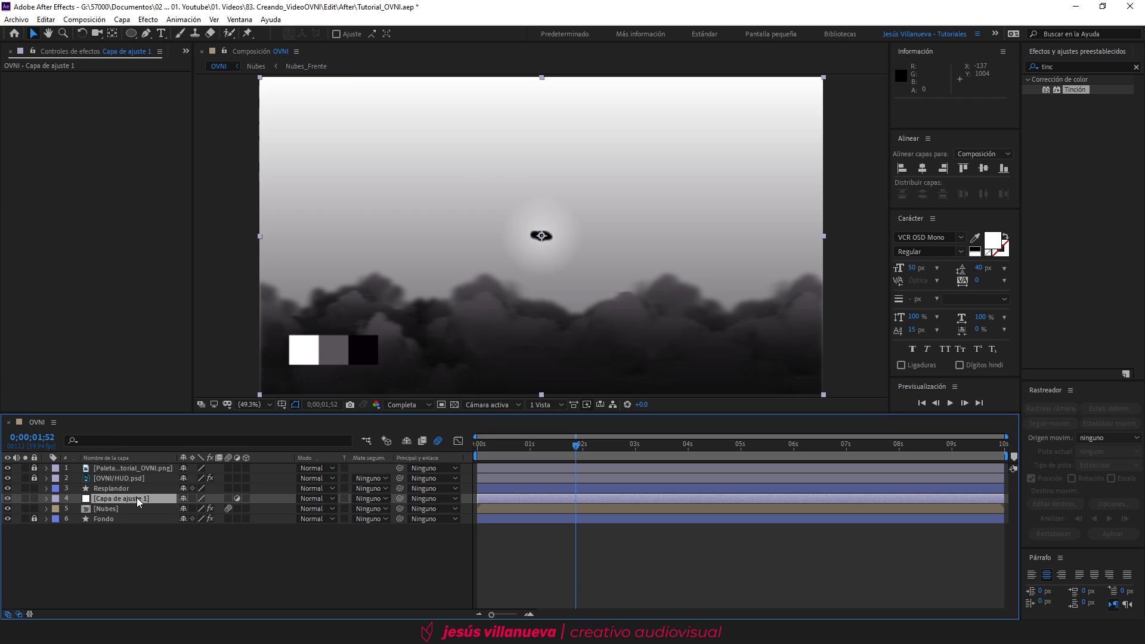
drag(137, 497, 145, 476)
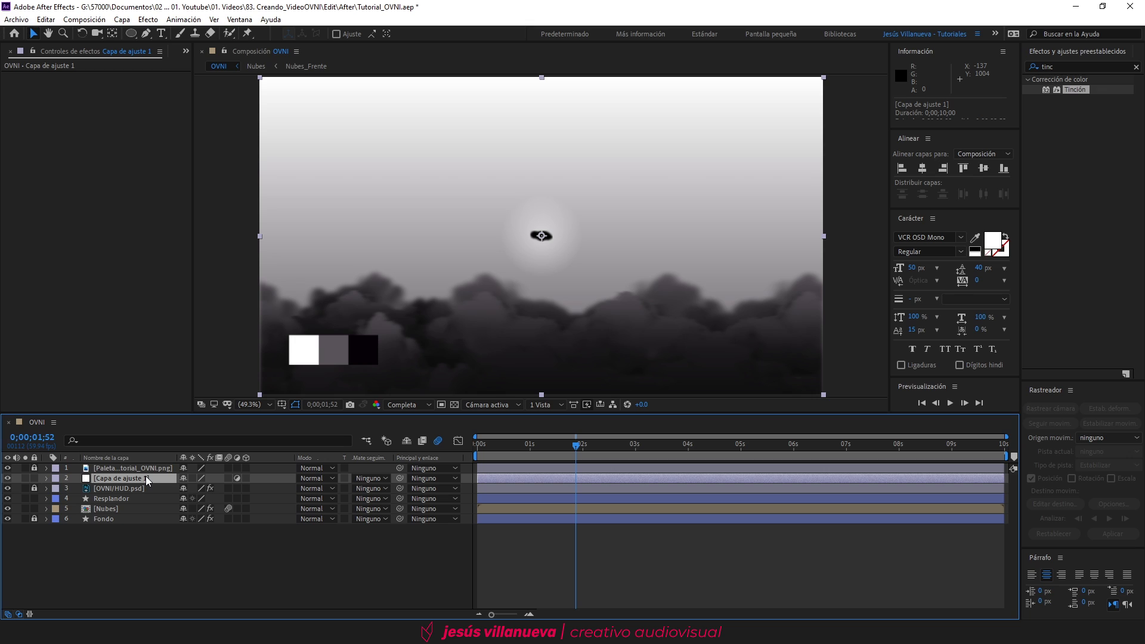
Step: Rename the new adjustment layer as Corrección_Color
key(Return)
text(C)
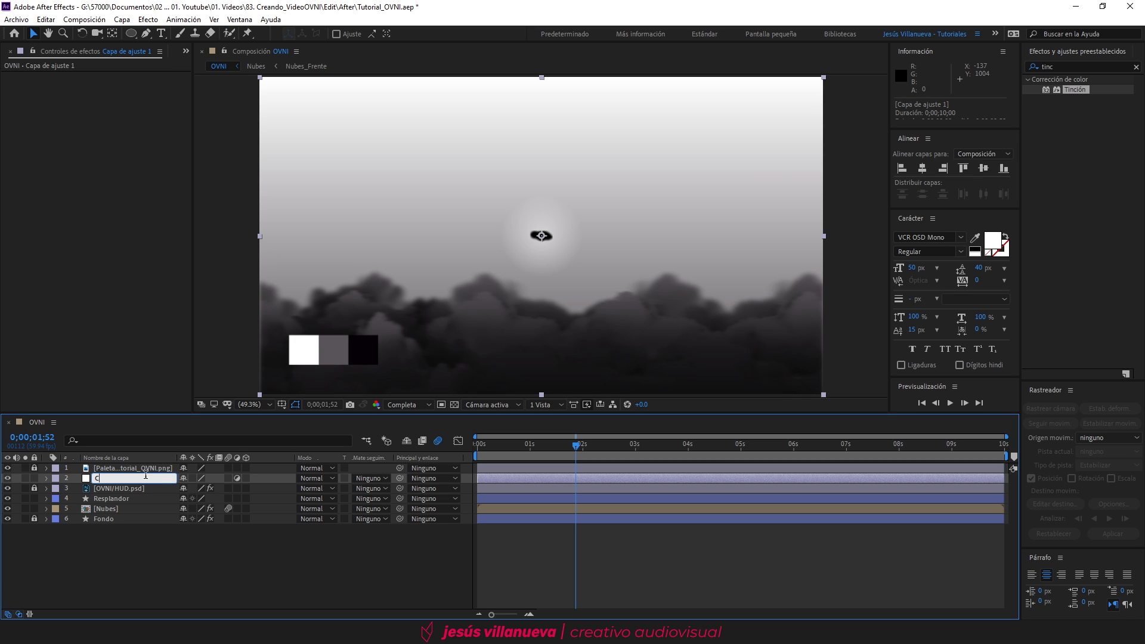
text(orrección_Colo)
text(r)
key(Return)
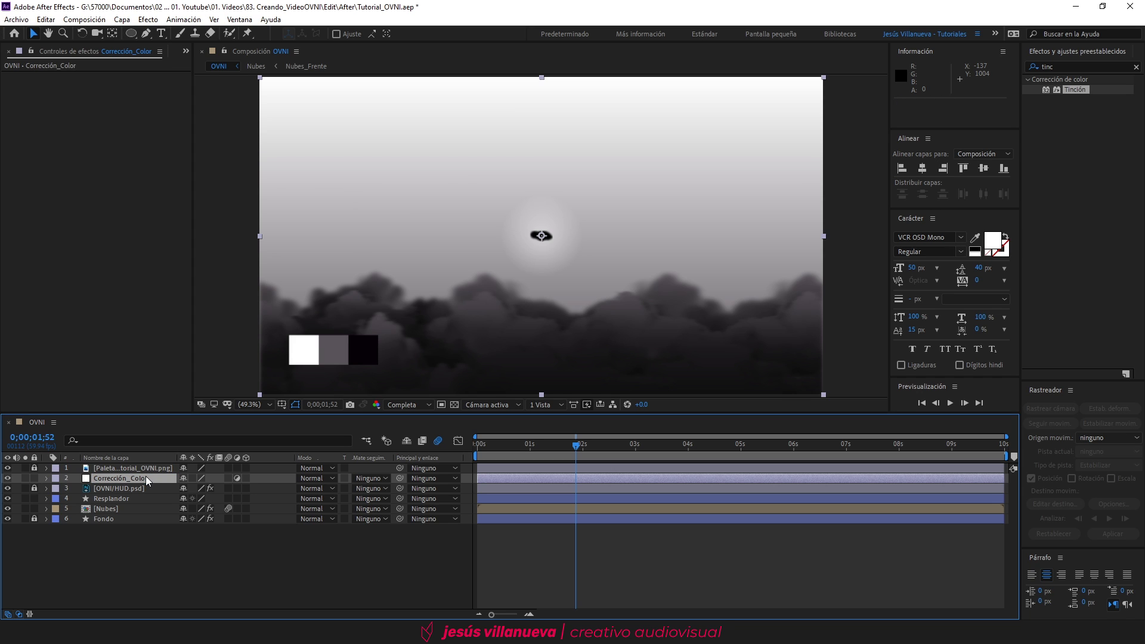
Step: Apply the Tinción effect to the Corrección_Color layer and map black to the palette's darkest swatch
drag(1082, 90, 159, 477)
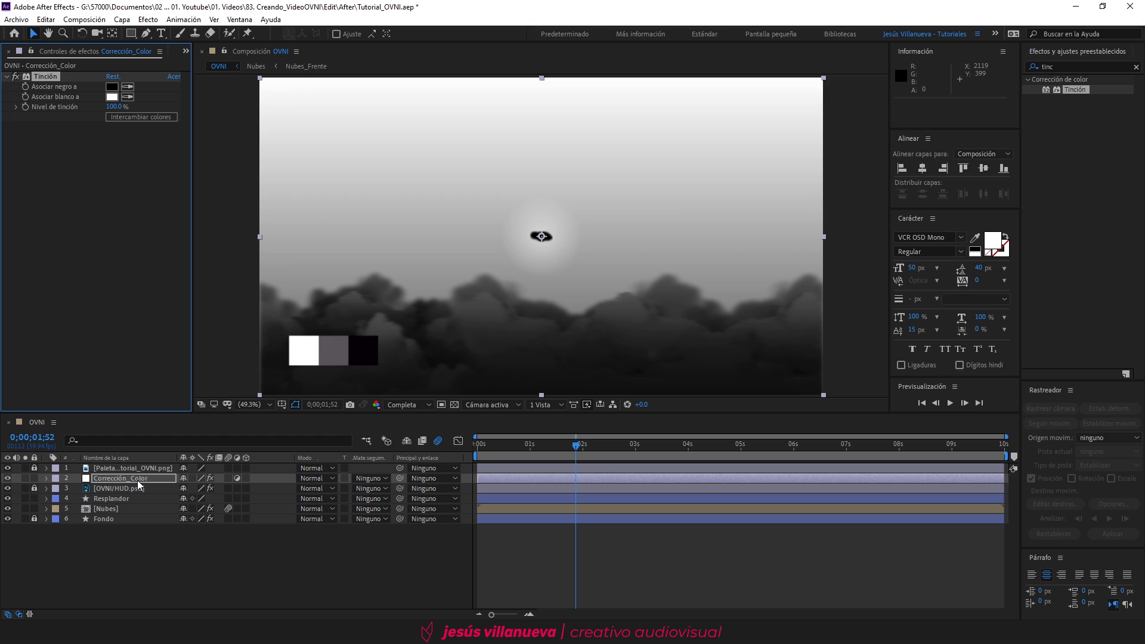
click(127, 86)
click(357, 347)
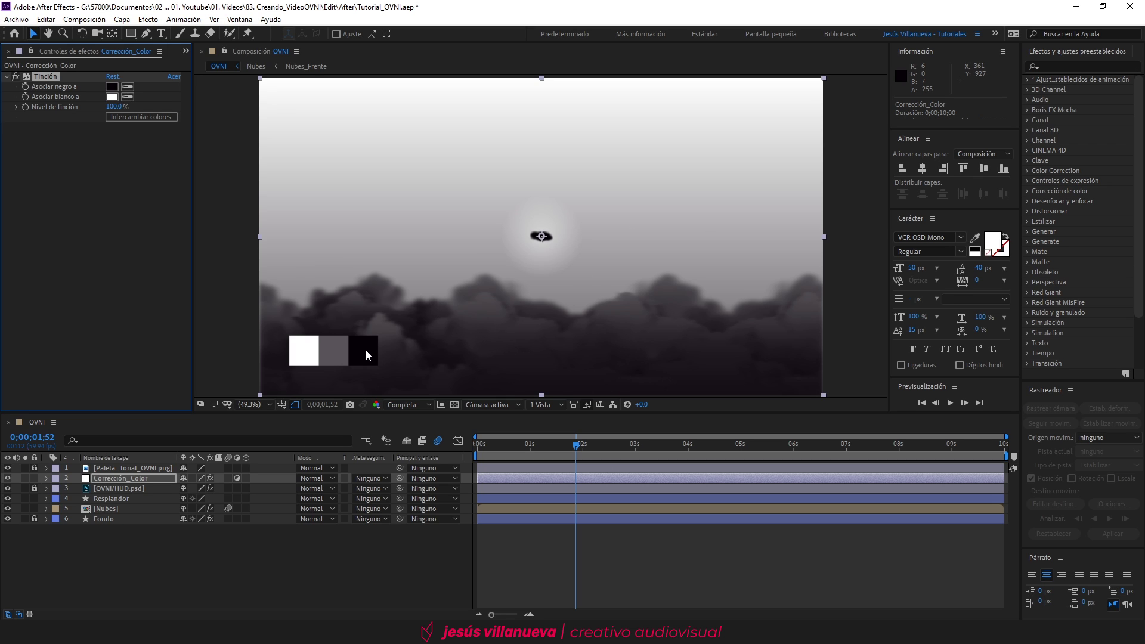
Step: Unlock the Fondo layer and set its gradient's end colour to the palette's darkest swatch and its start colour to 7C7C7C
click(34, 518)
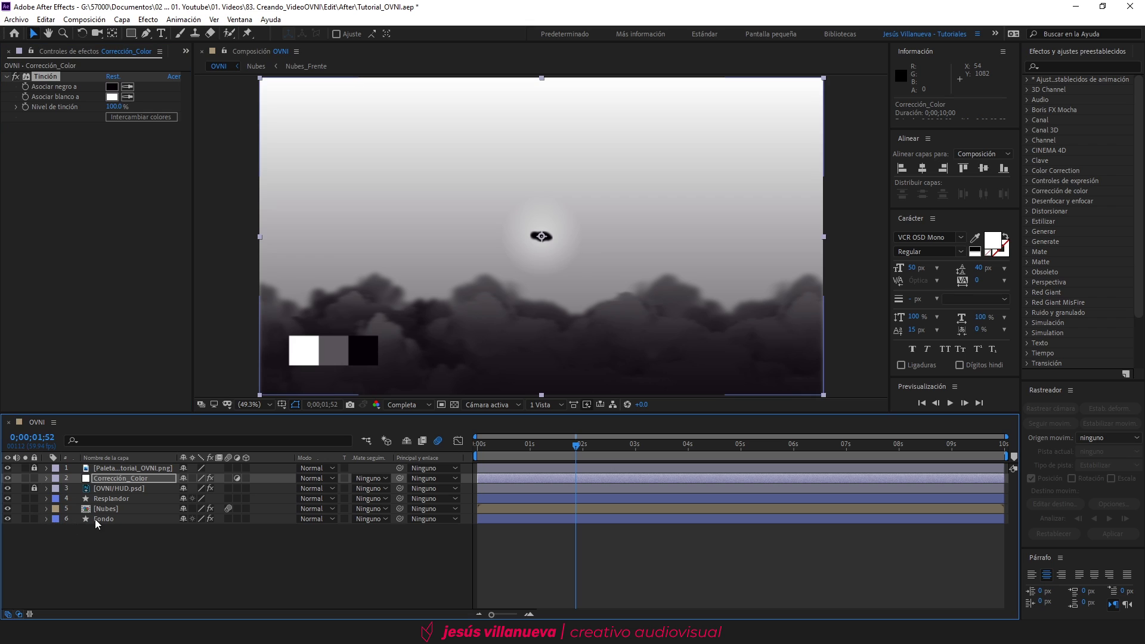
click(100, 519)
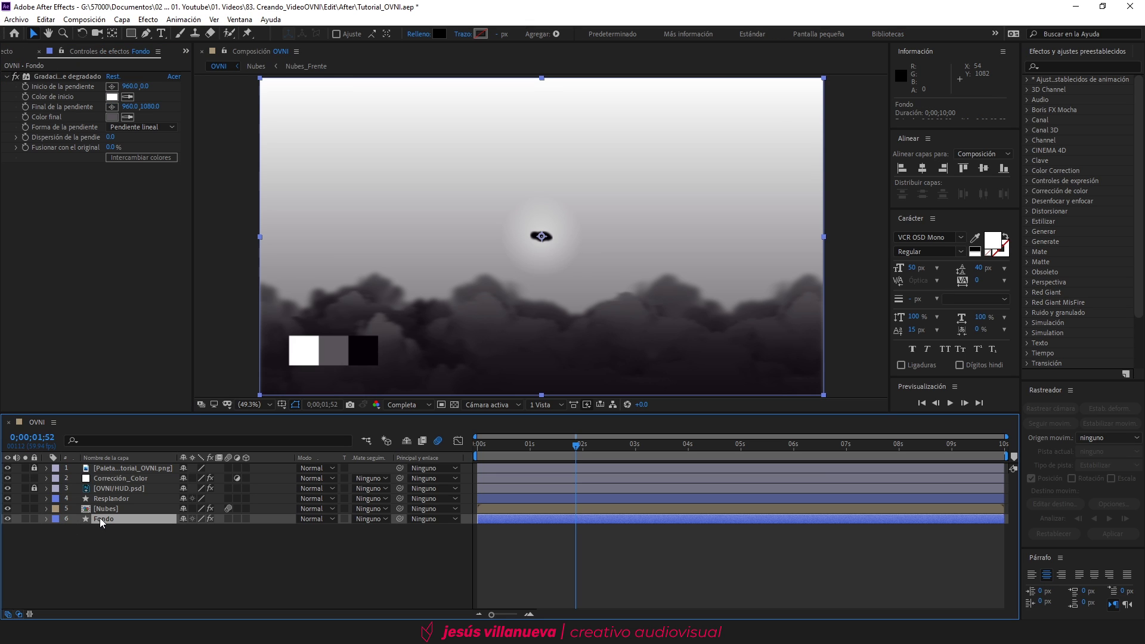
click(362, 349)
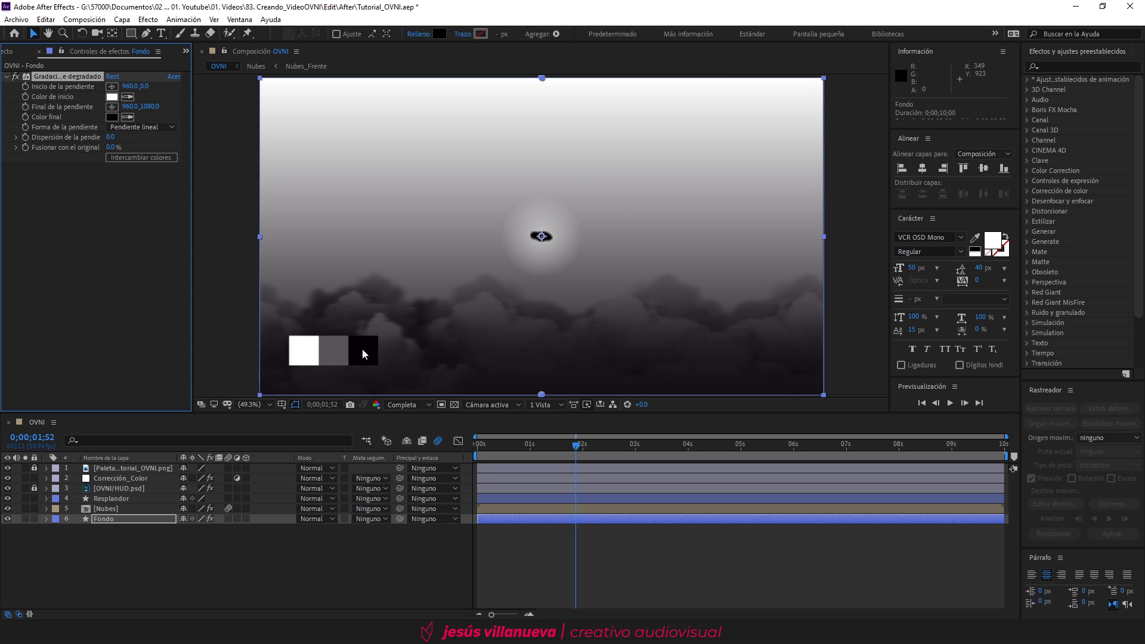
click(111, 97)
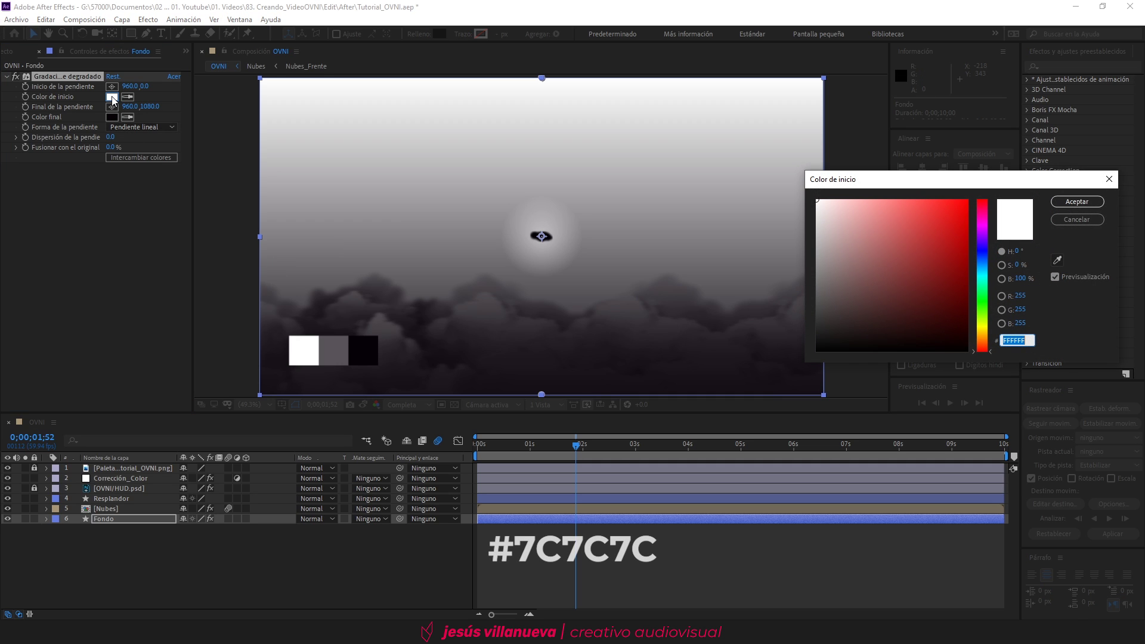
text(7C7C7C)
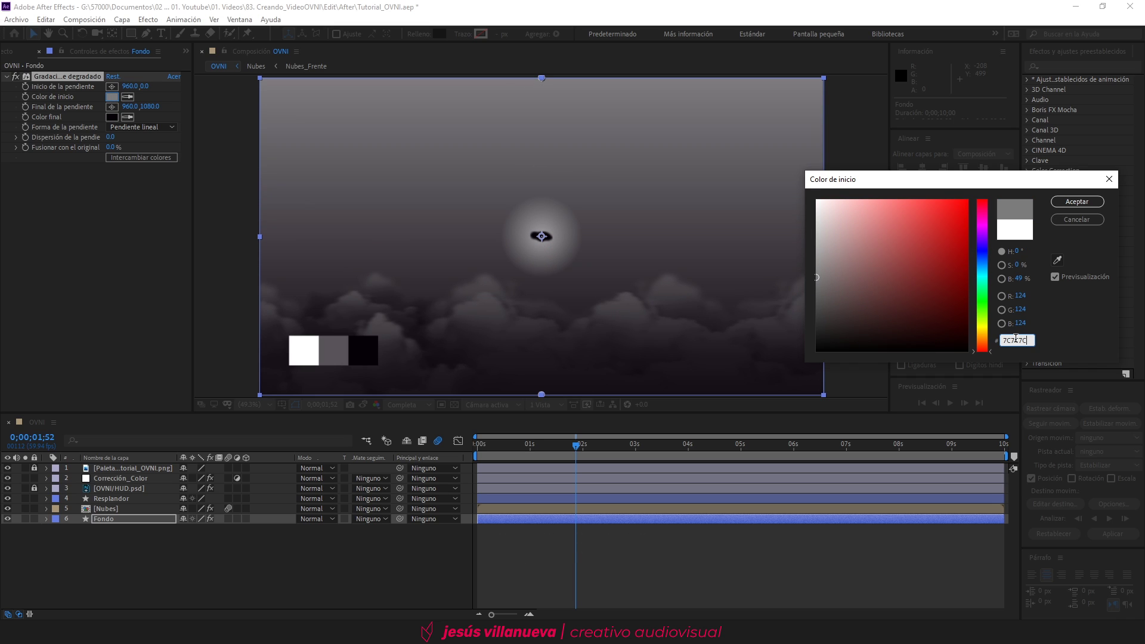
click(1075, 204)
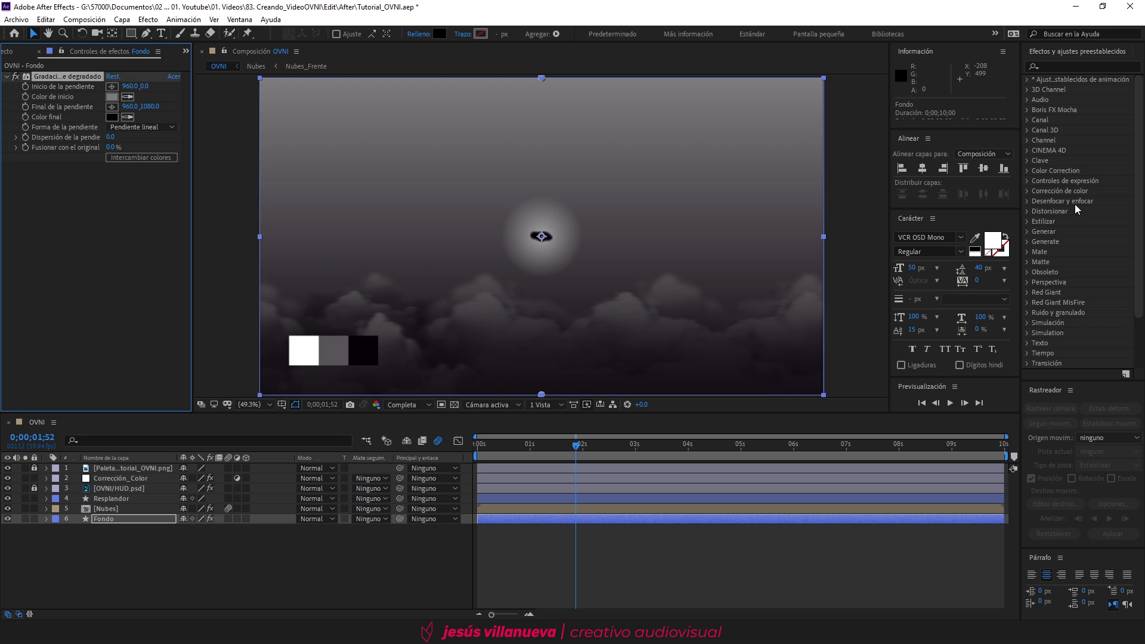
Step: Set the Resplandor layer's opacity to 25%
click(127, 498)
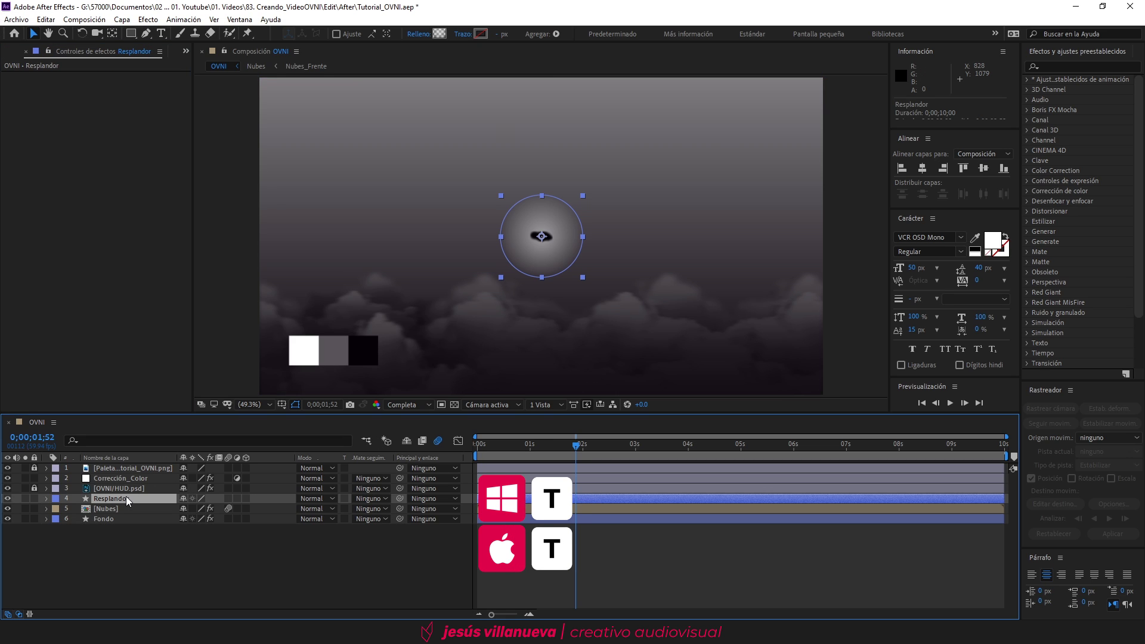
key(t)
click(186, 508)
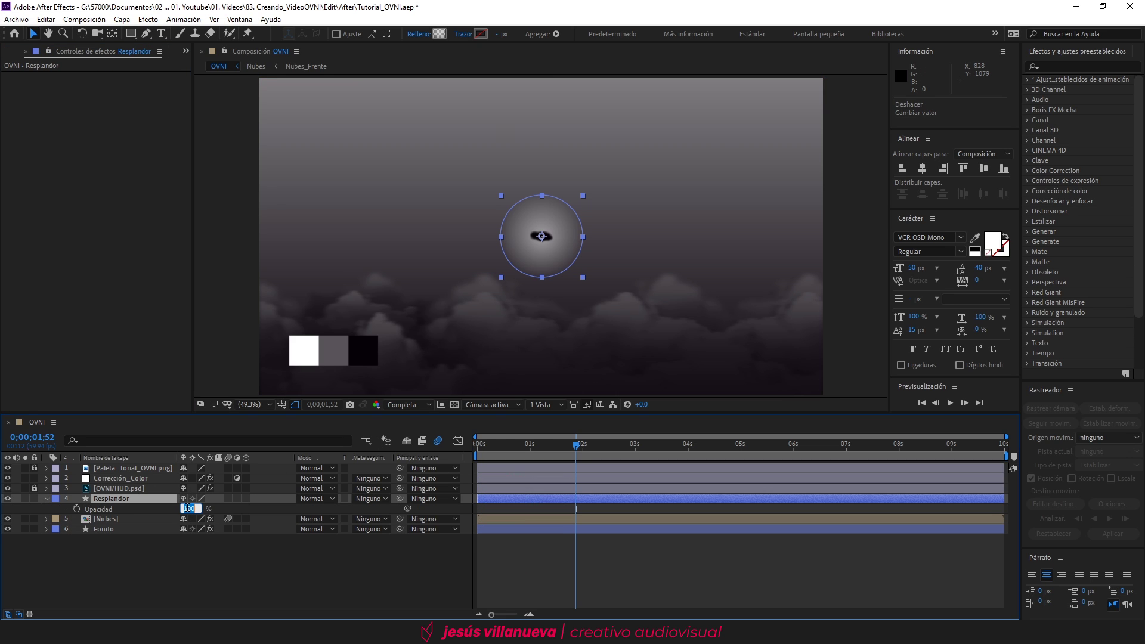
text(25)
click(195, 542)
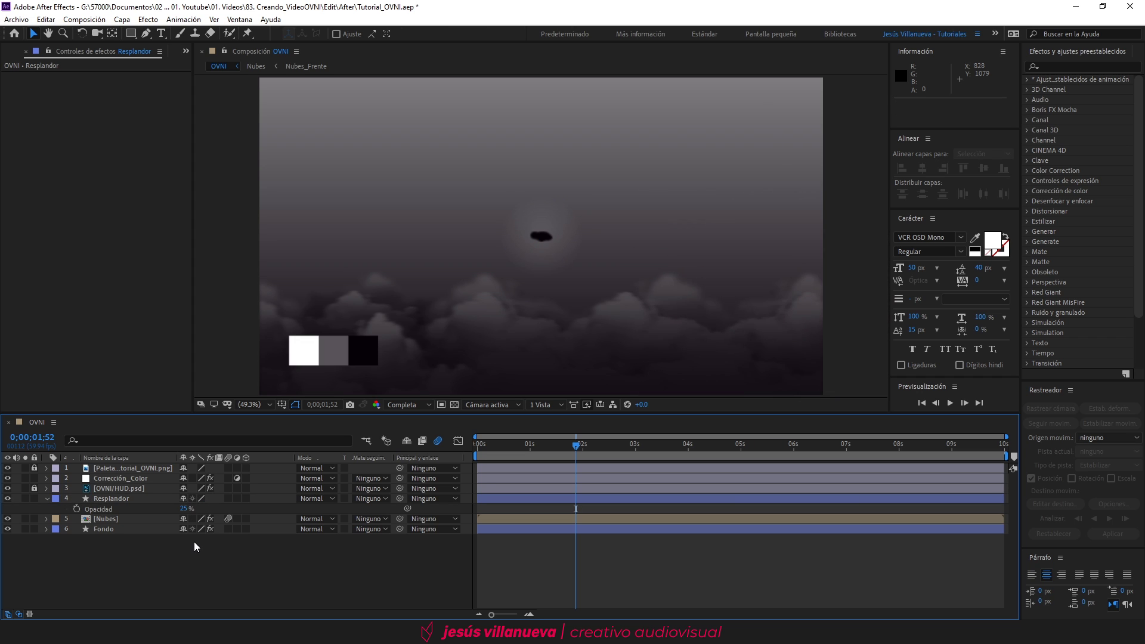
Step: Unlock the PaletaDeColor_Tutorial_OVNI.png layer and delete it from the OVNI composition
click(34, 468)
click(123, 468)
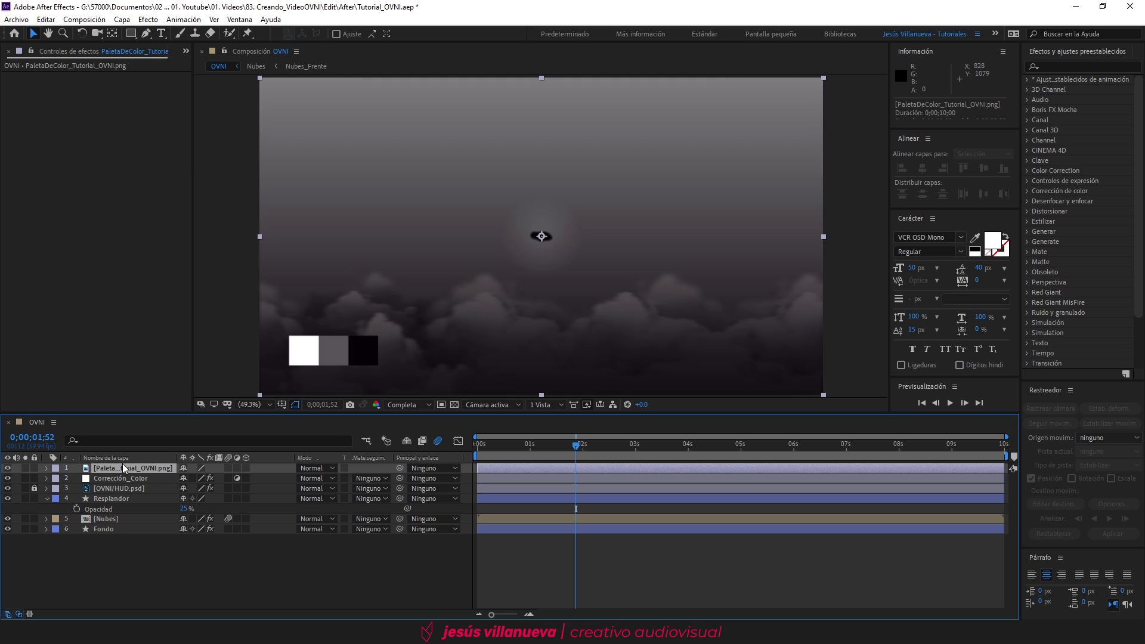
key(Delete)
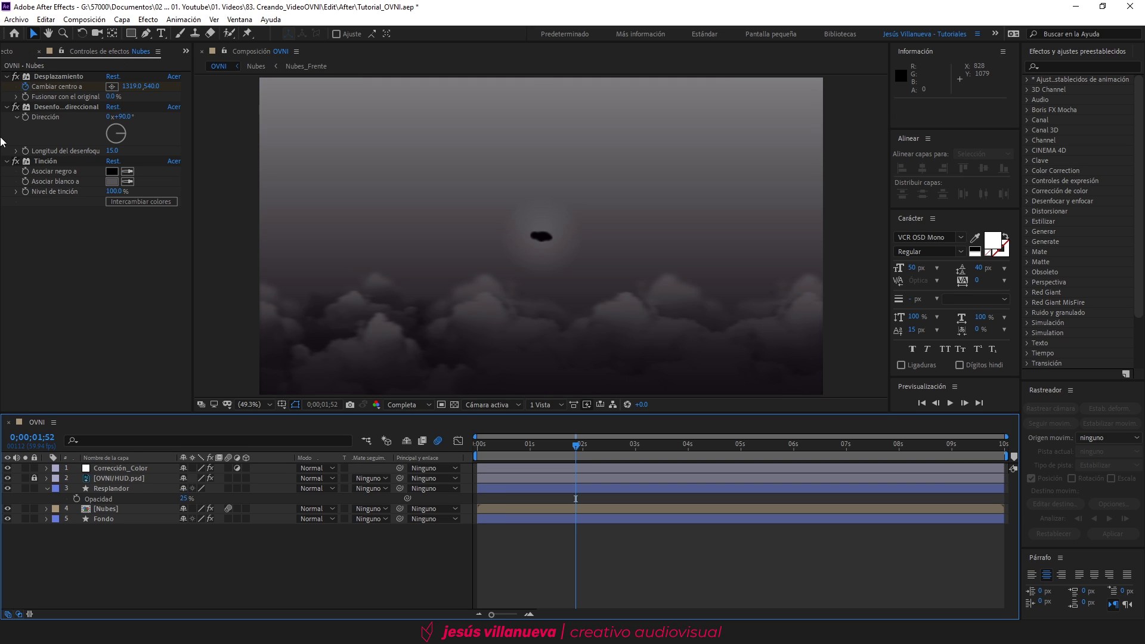
Step: Import the Bad tracking frames from the Ruido_01 folder as a JPEG image sequence
click(12, 51)
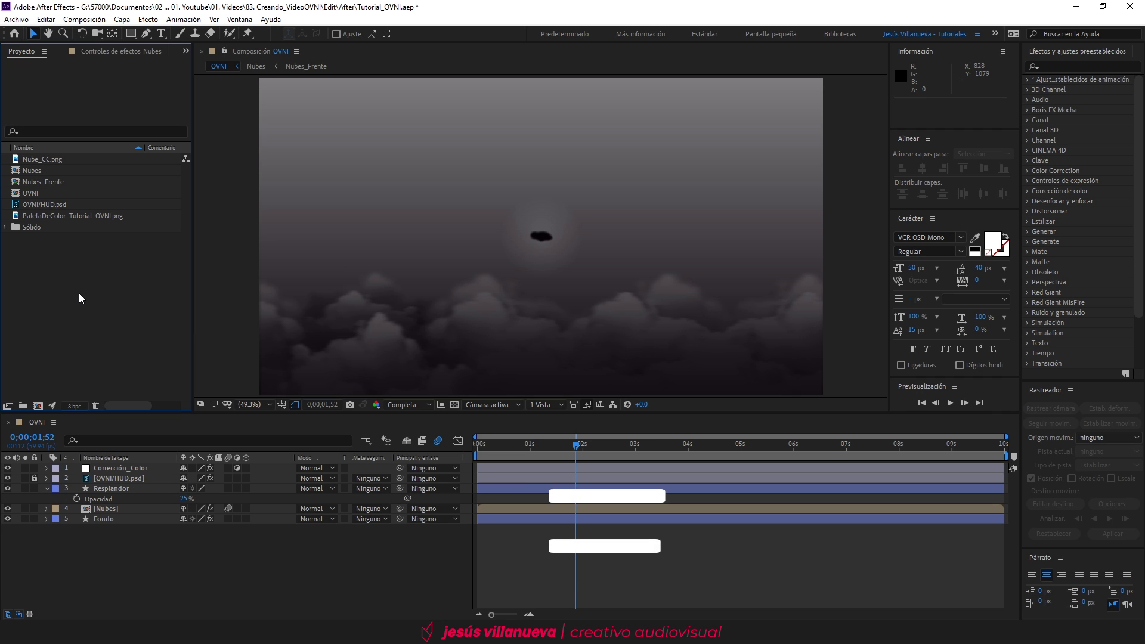
key(ctrl+i)
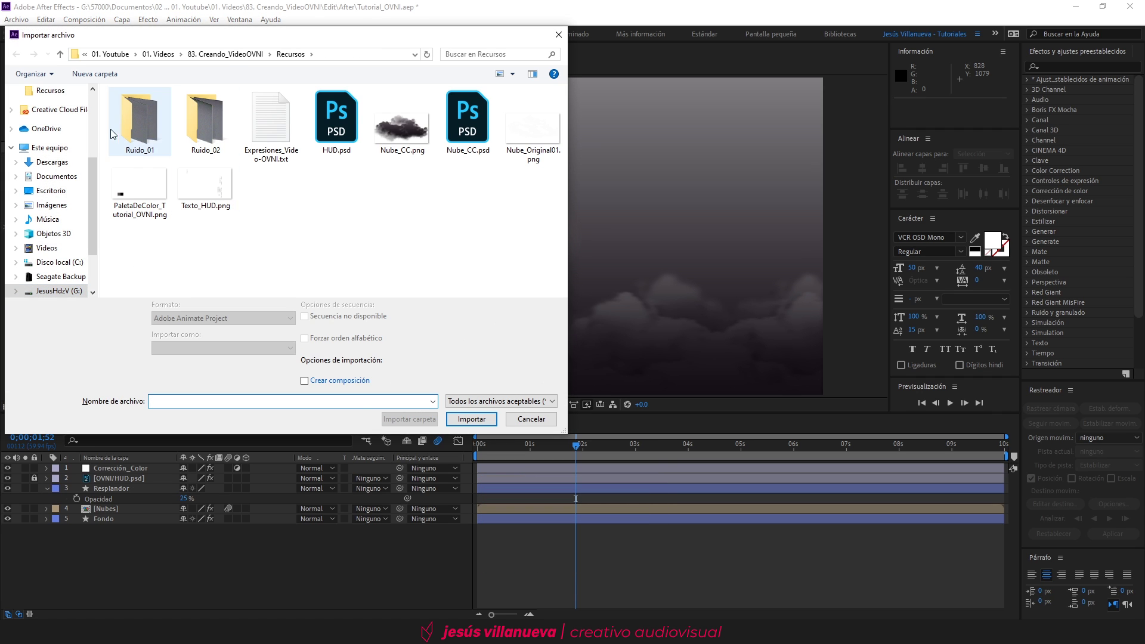
double_click(146, 111)
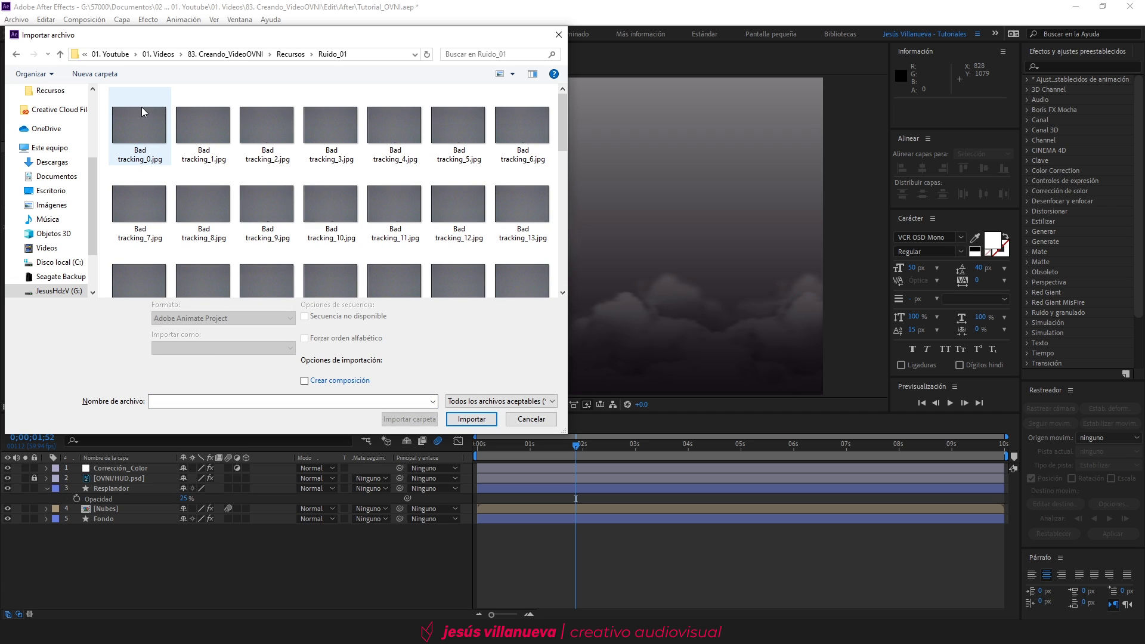
click(149, 122)
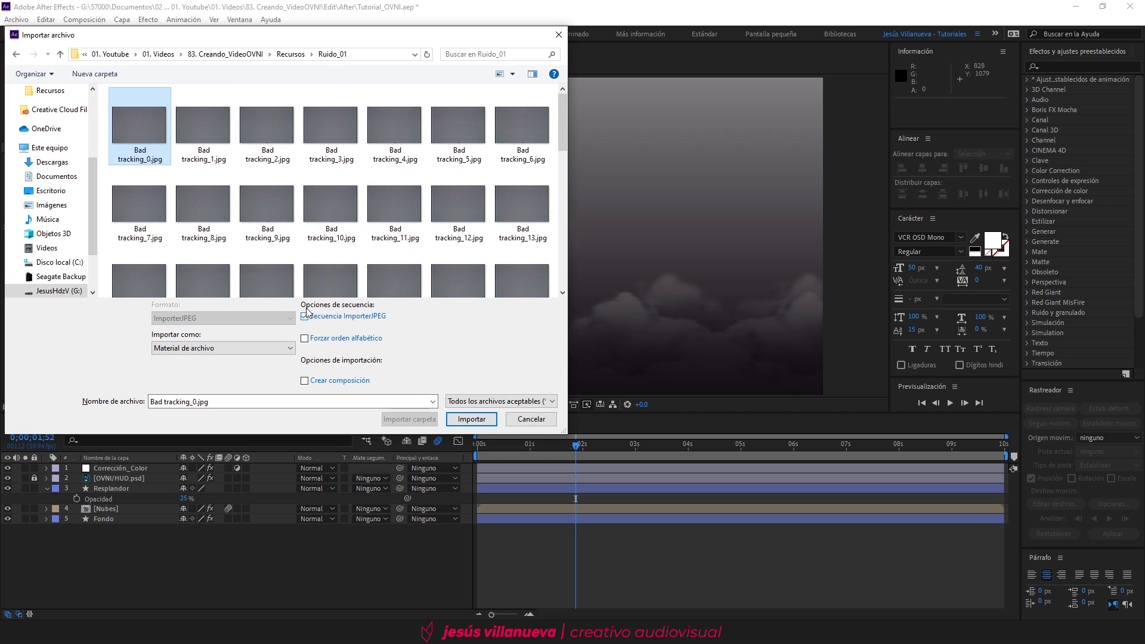
click(484, 420)
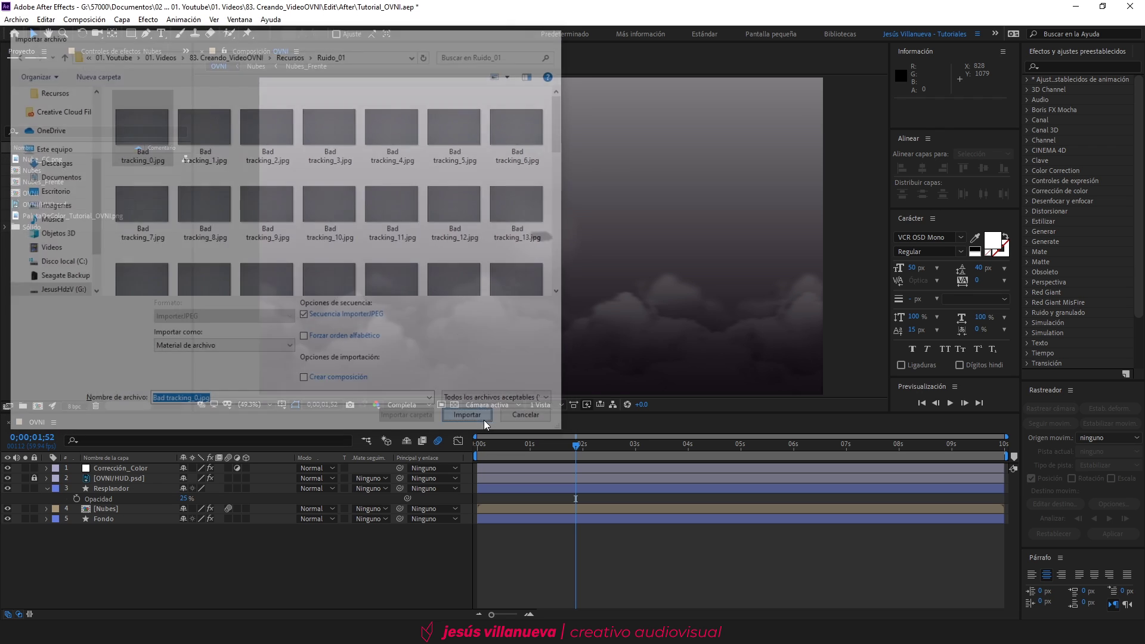
click(159, 332)
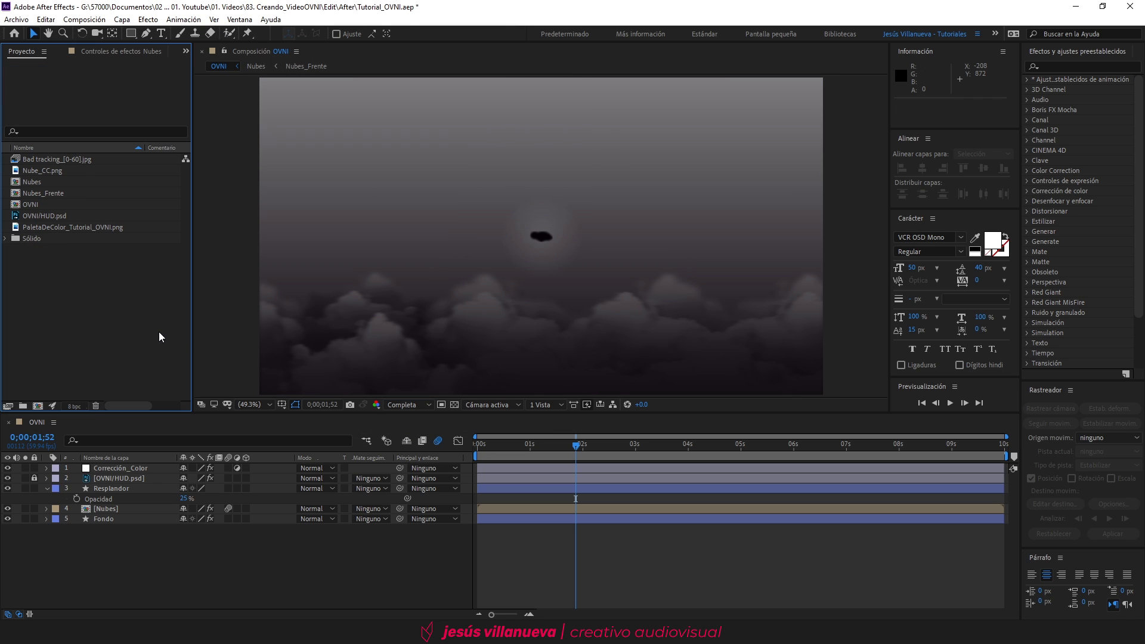
Step: Import the Vertical Slip frames from the Ruido_02 folder as a JPEG image sequence
double_click(158, 332)
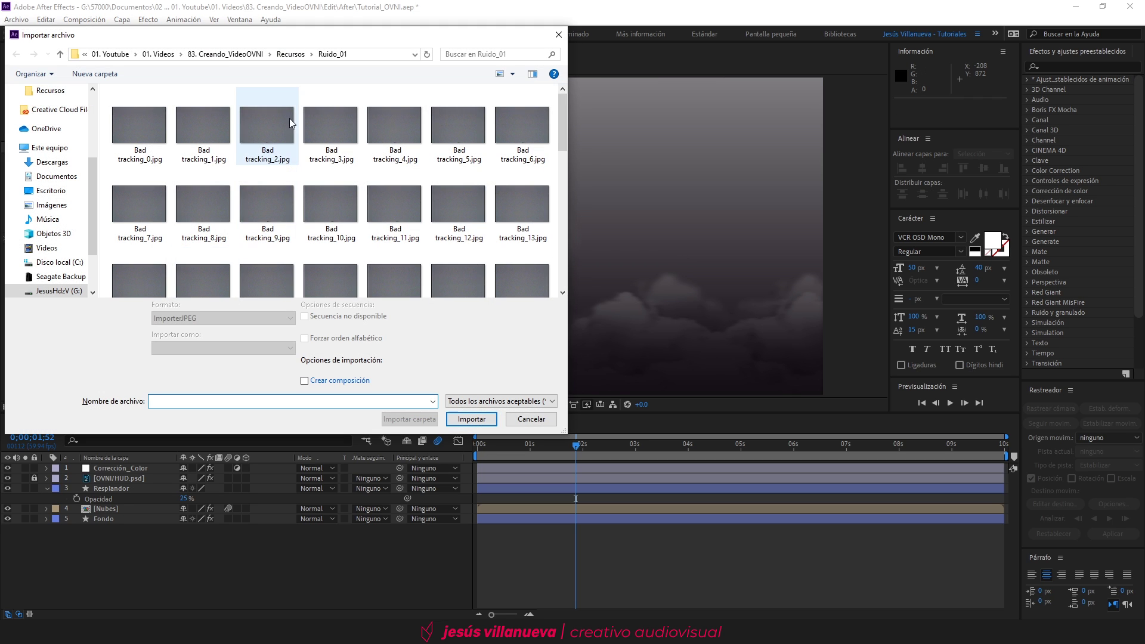
click(292, 54)
double_click(221, 112)
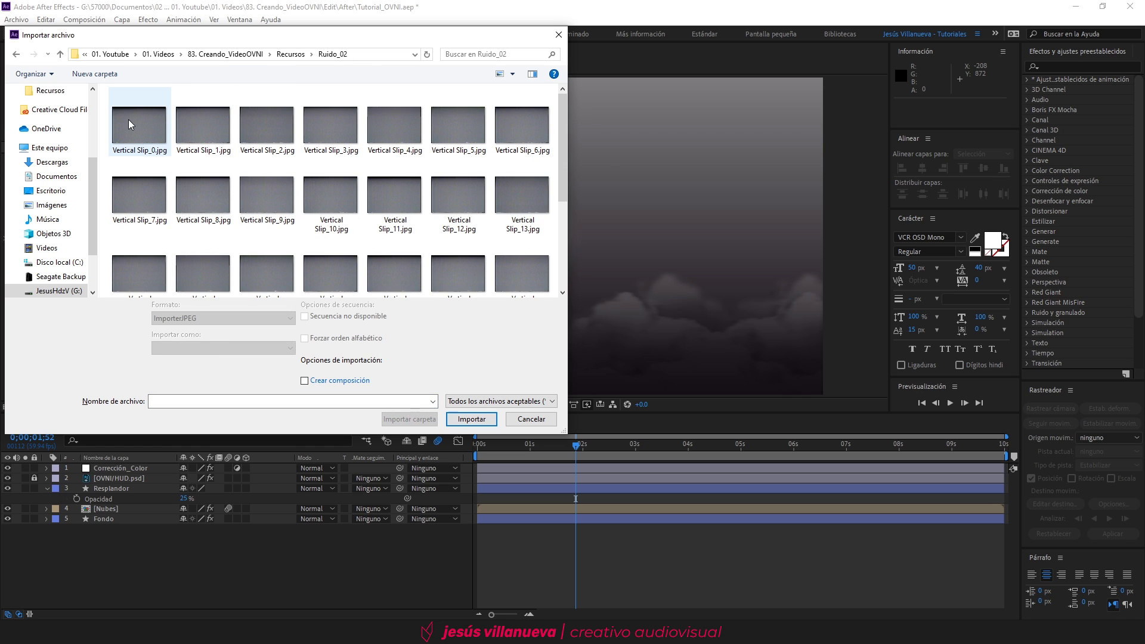
click(157, 138)
click(460, 419)
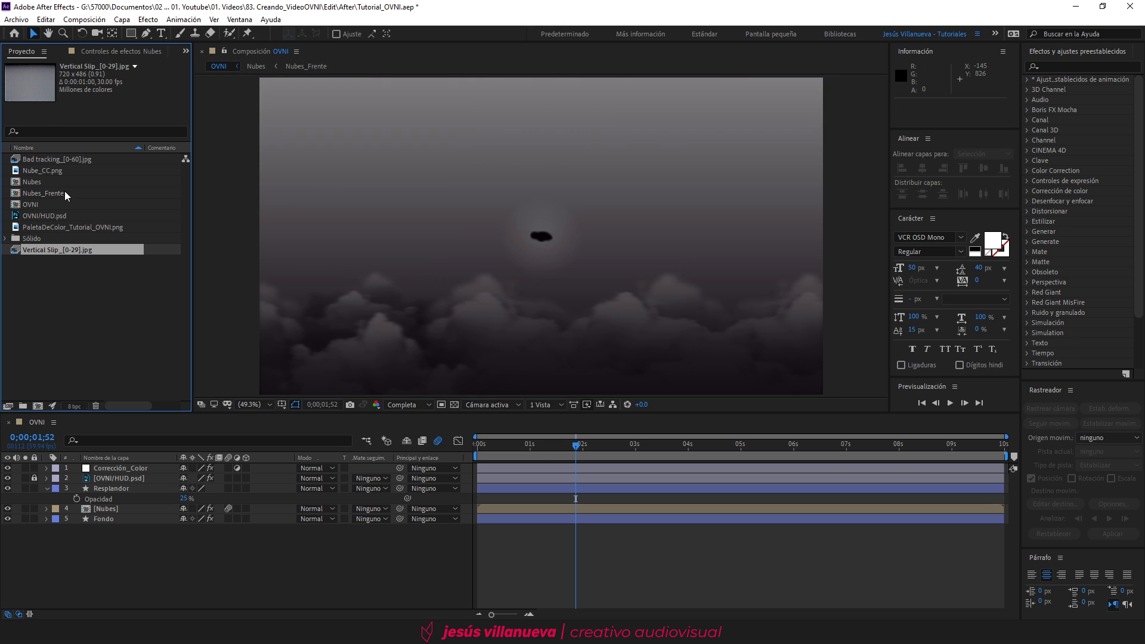
Step: Add the Bad tracking sequence to the OVNI composition just below Corrección_Color and set its scale to 225%
click(59, 159)
drag(58, 159, 94, 477)
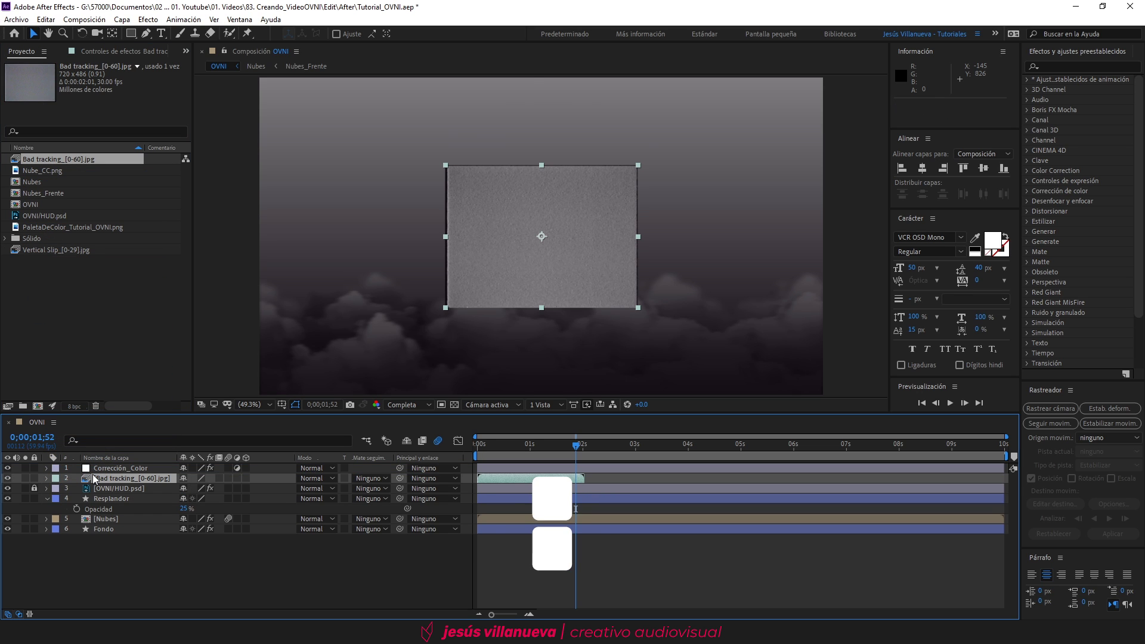
key(s)
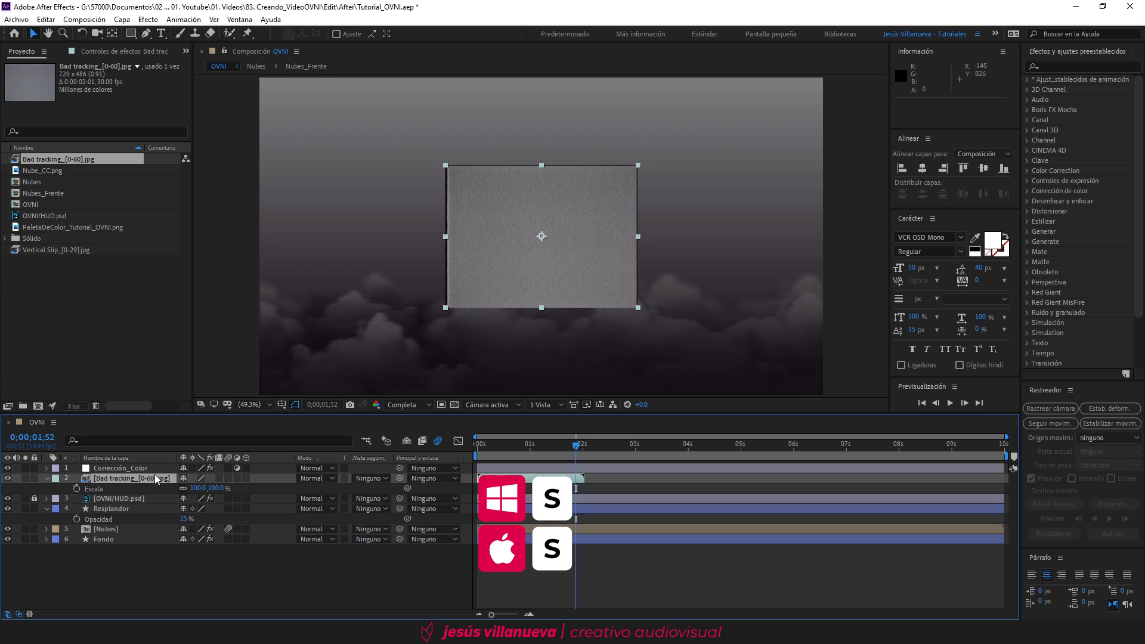
click(197, 487)
text(225)
key(Return)
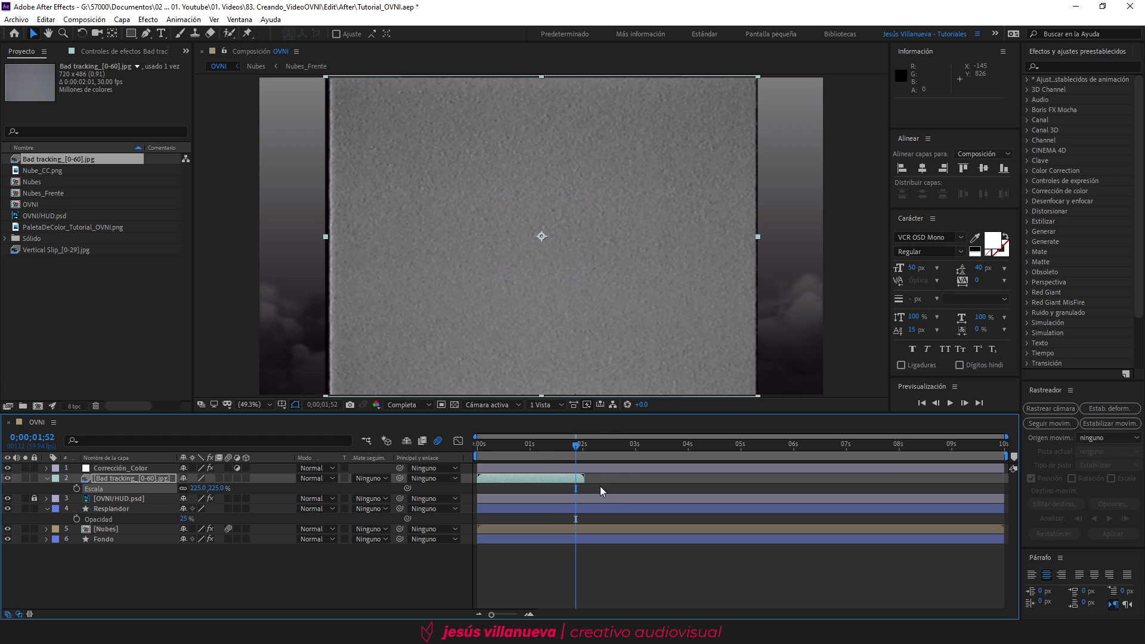
Step: Set the Bad tracking footage to loop 5 times and extend its layer to the end of the composition
right_click(86, 161)
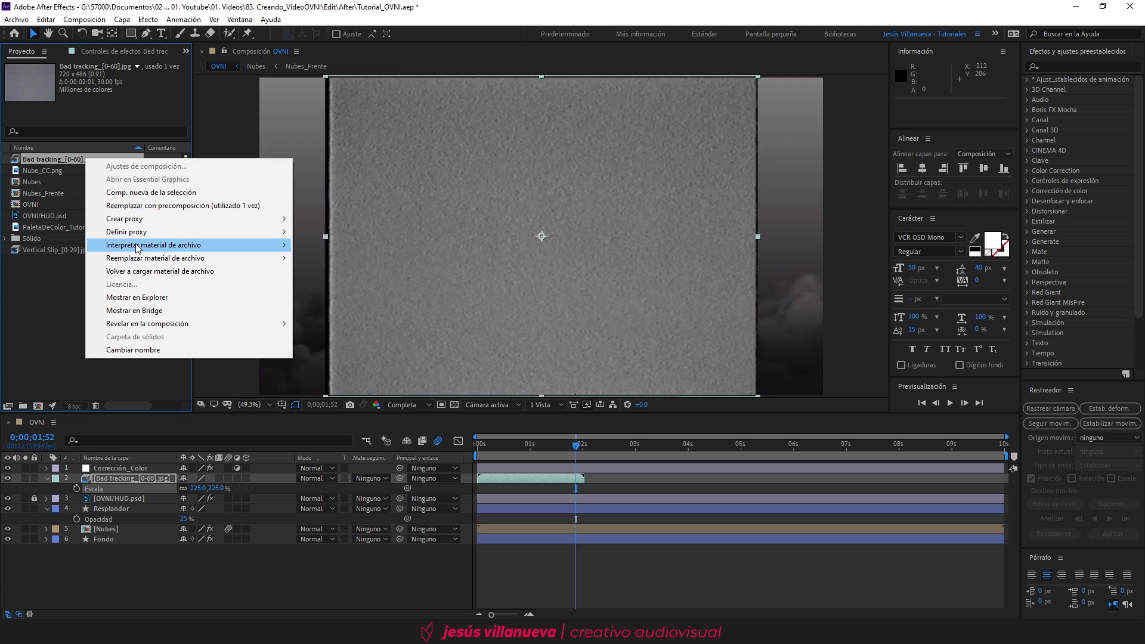
mouse_move(152, 249)
click(311, 246)
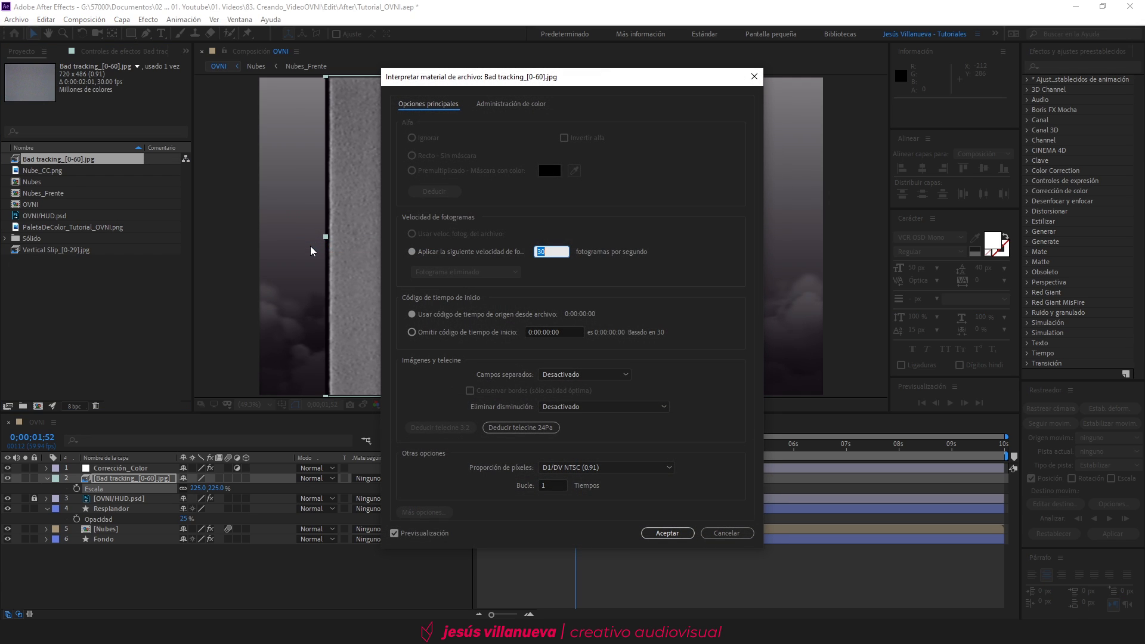
click(543, 485)
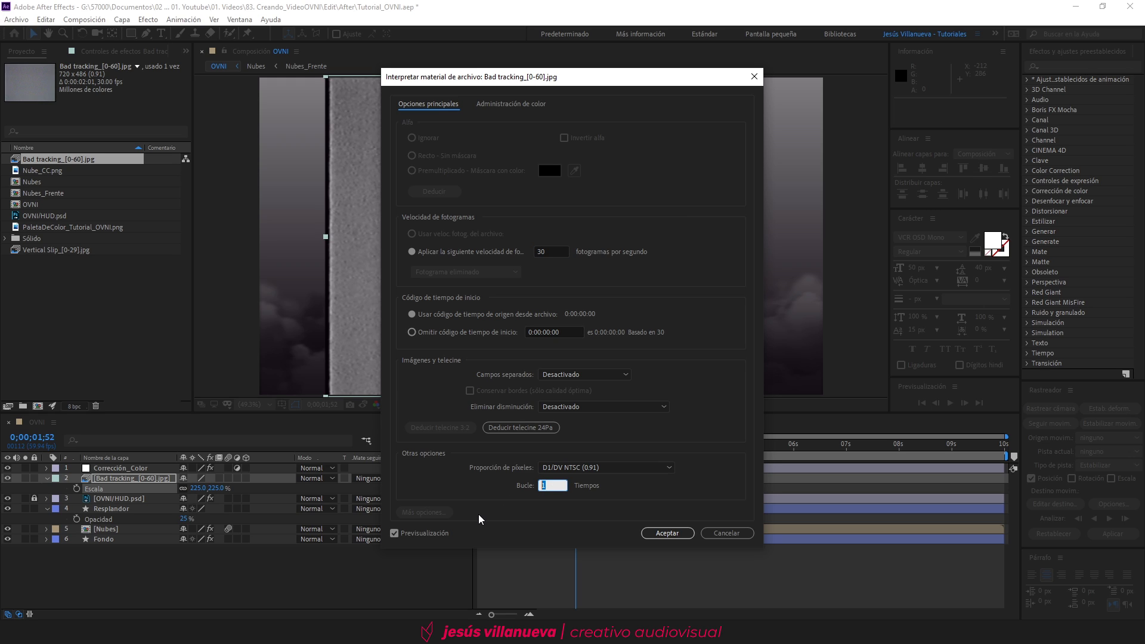
text(5)
click(667, 533)
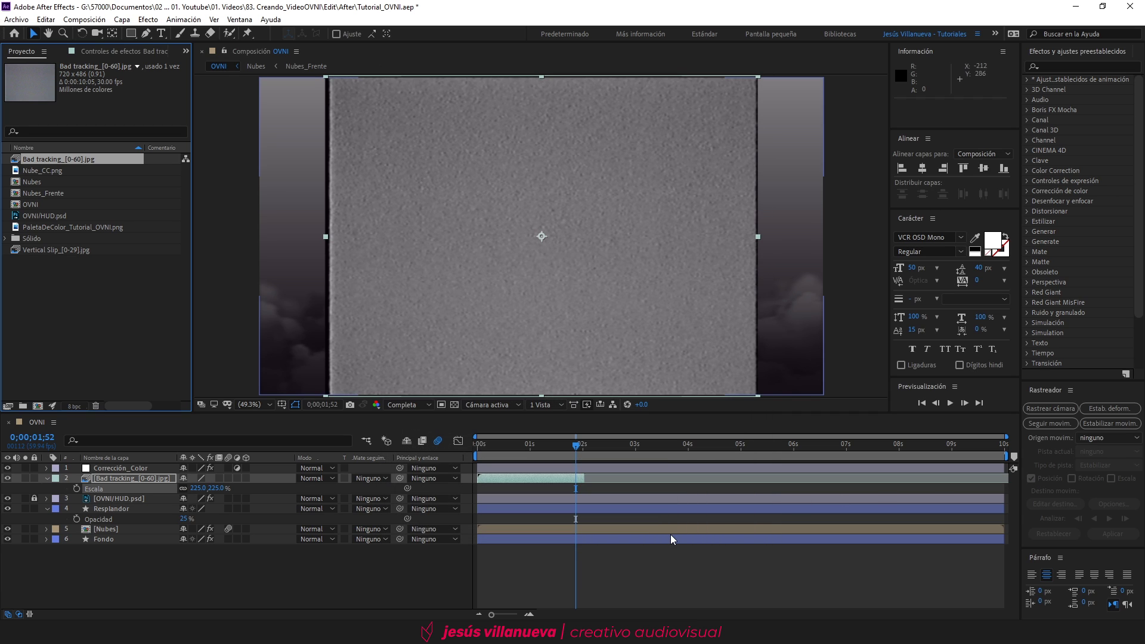
drag(584, 478, 1046, 479)
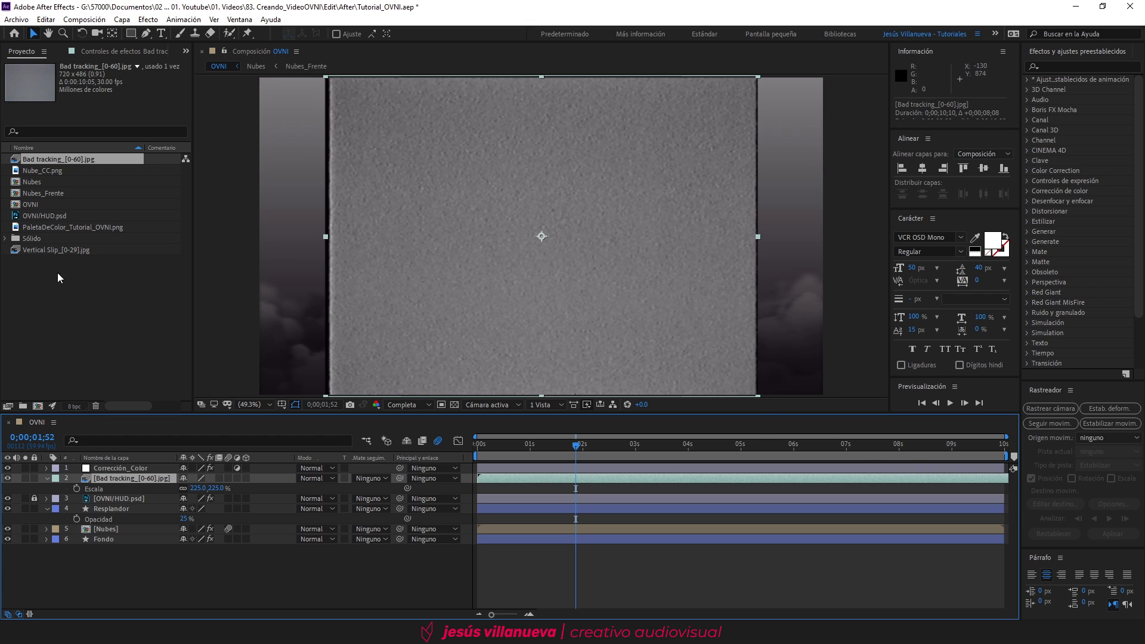
Step: Add the Vertical Slip sequence to the OVNI composition just below Corrección_Color and set its scale to 250%
click(68, 249)
drag(68, 249, 106, 470)
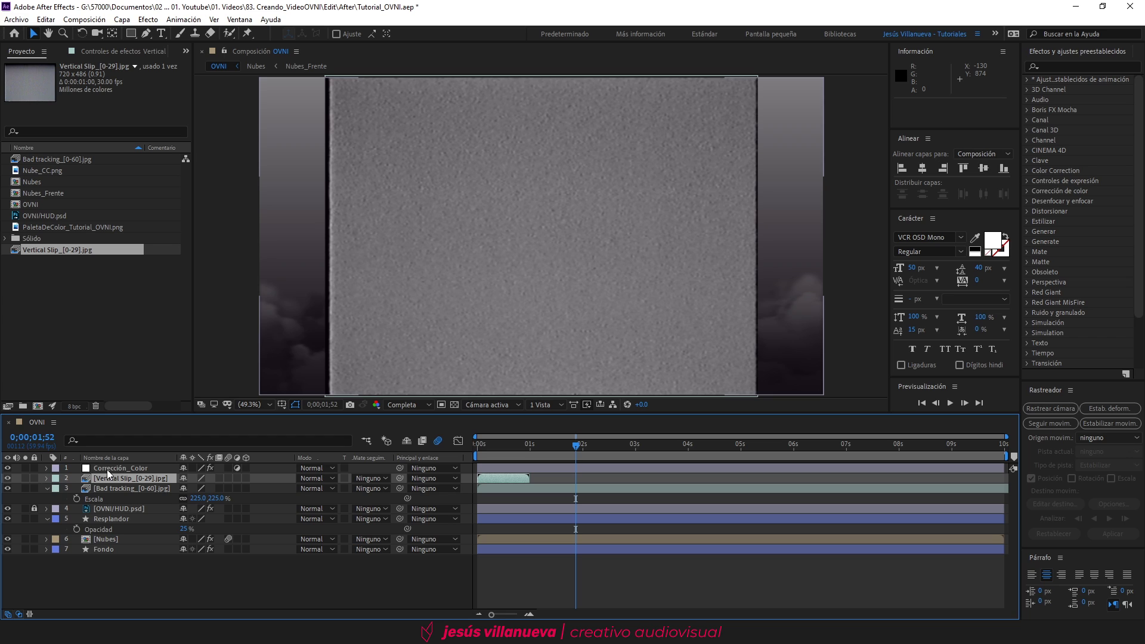
key(s)
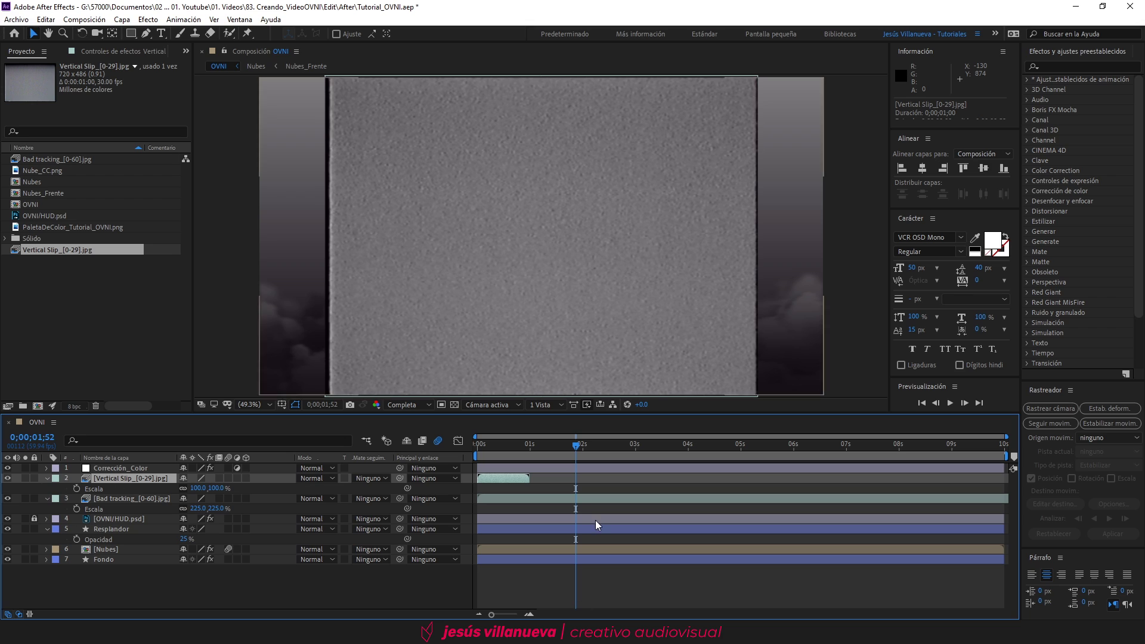
click(512, 449)
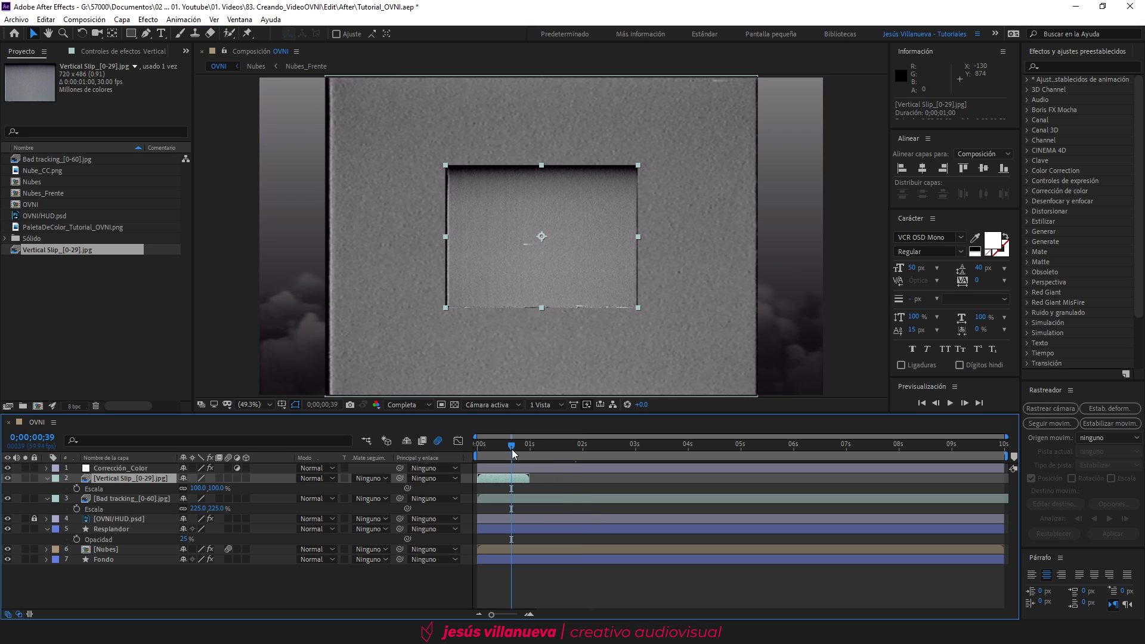
click(198, 489)
text(250)
key(Return)
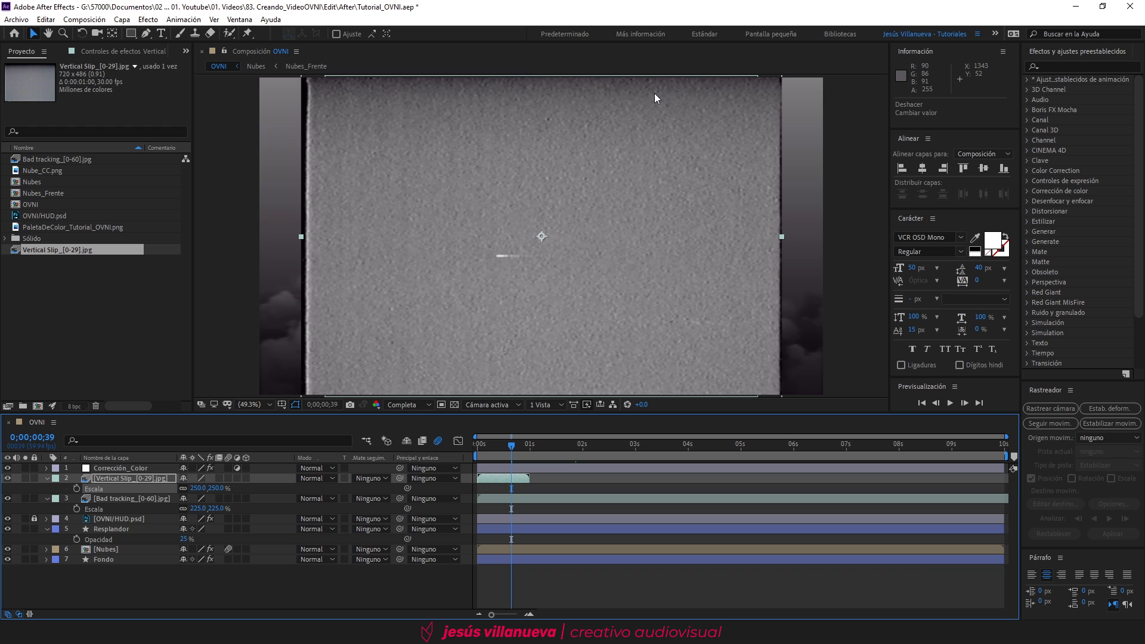
Step: Set the Vertical Slip footage to loop 10 times and extend its layer to the end of the composition
right_click(62, 250)
mouse_move(237, 338)
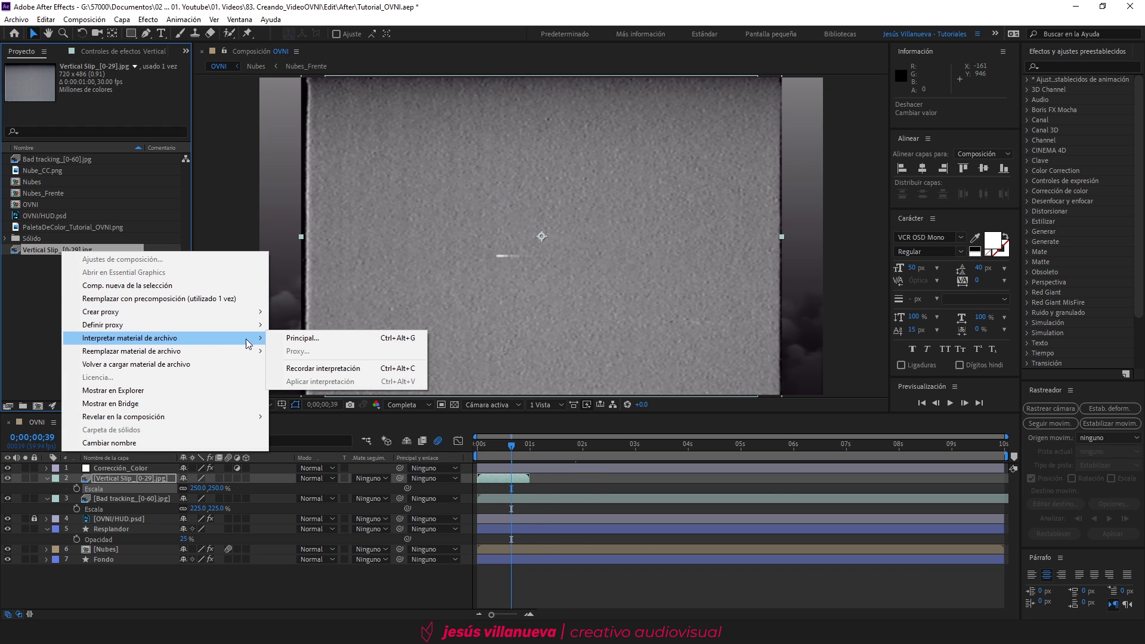
click(293, 338)
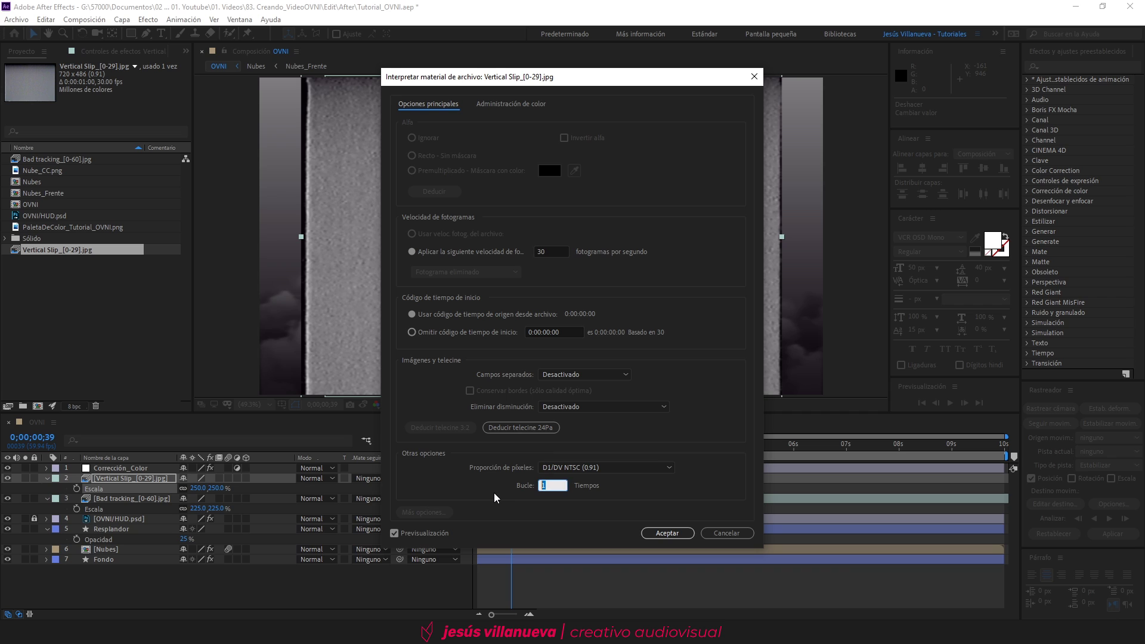
text(10)
key(Return)
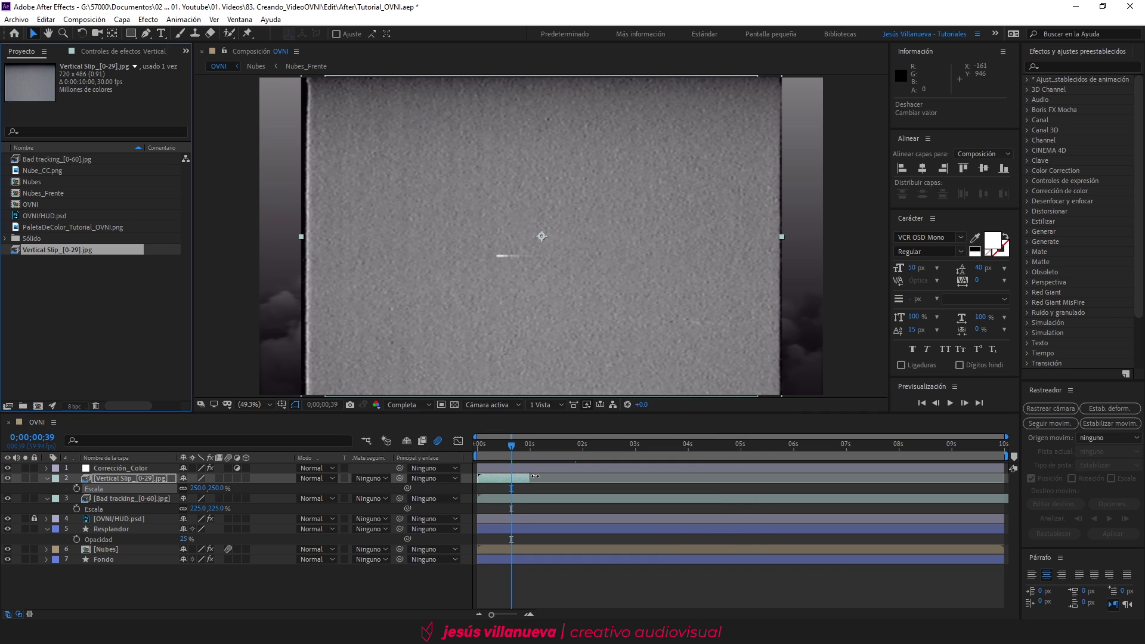
drag(532, 478, 1003, 478)
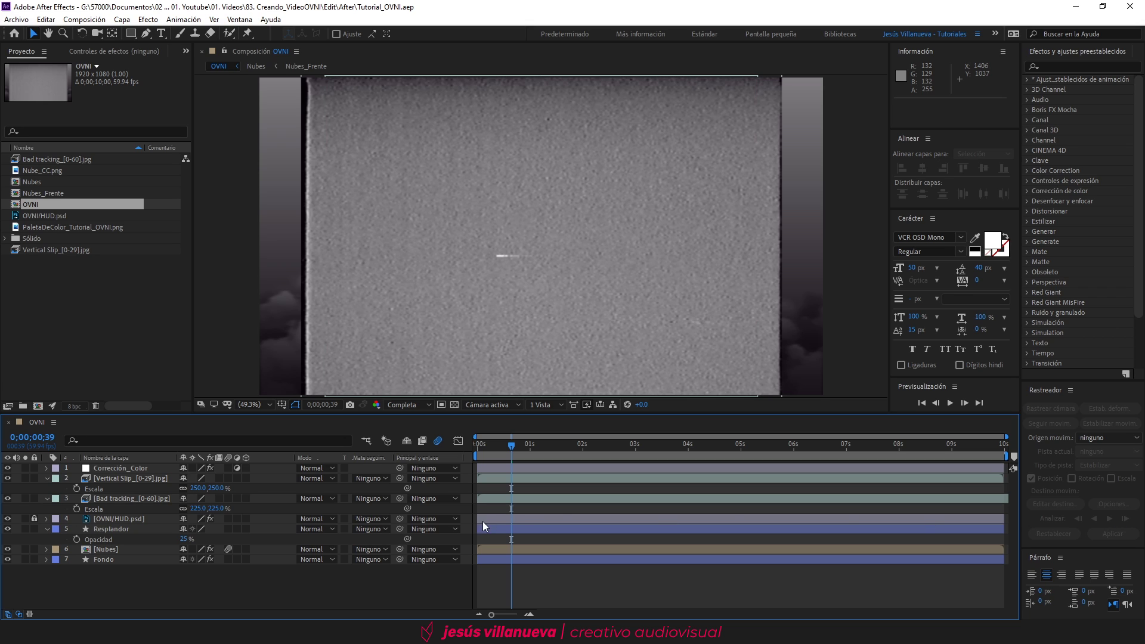
Step: Set the Bad tracking layer's blending mode to Luz fuerte and check it with the Vertical Slip layer temporarily hidden
click(106, 499)
click(306, 500)
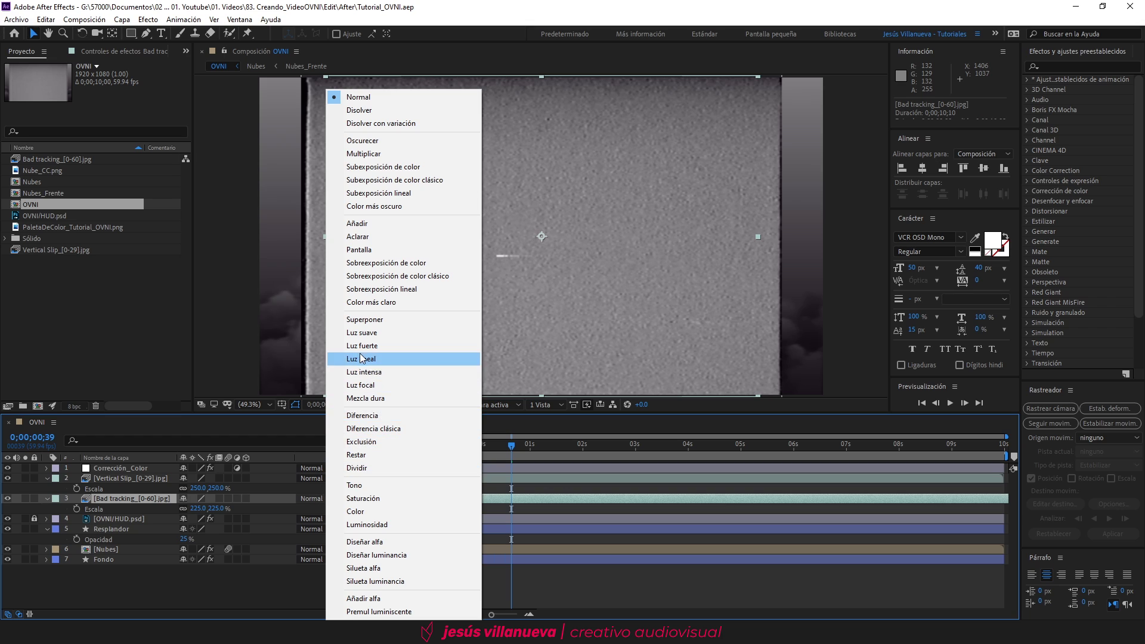
click(364, 346)
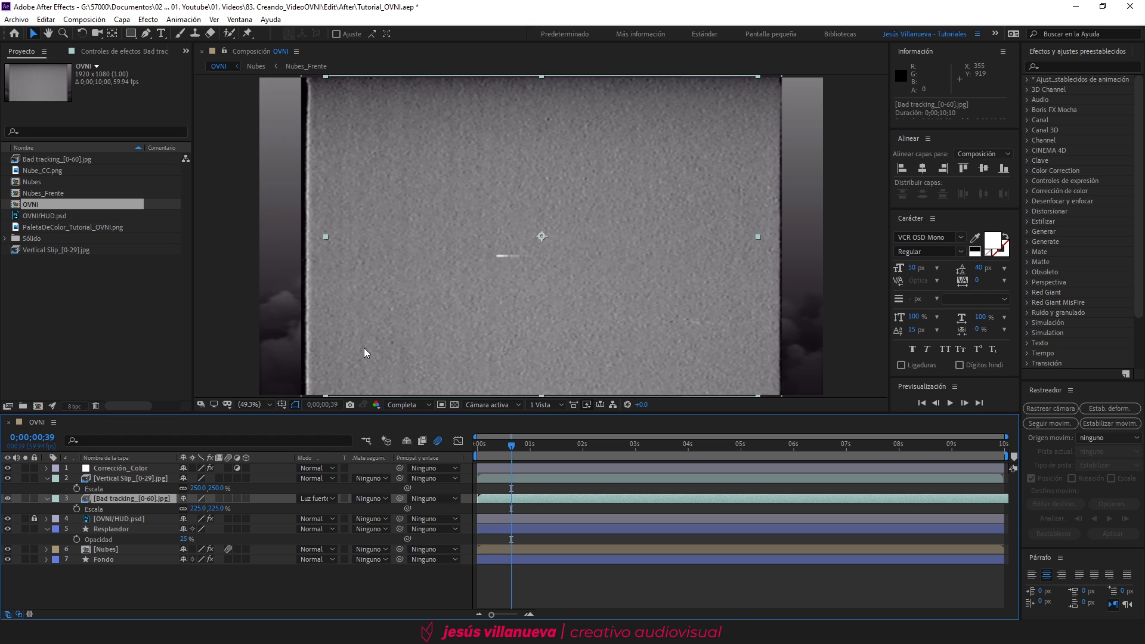
click(8, 478)
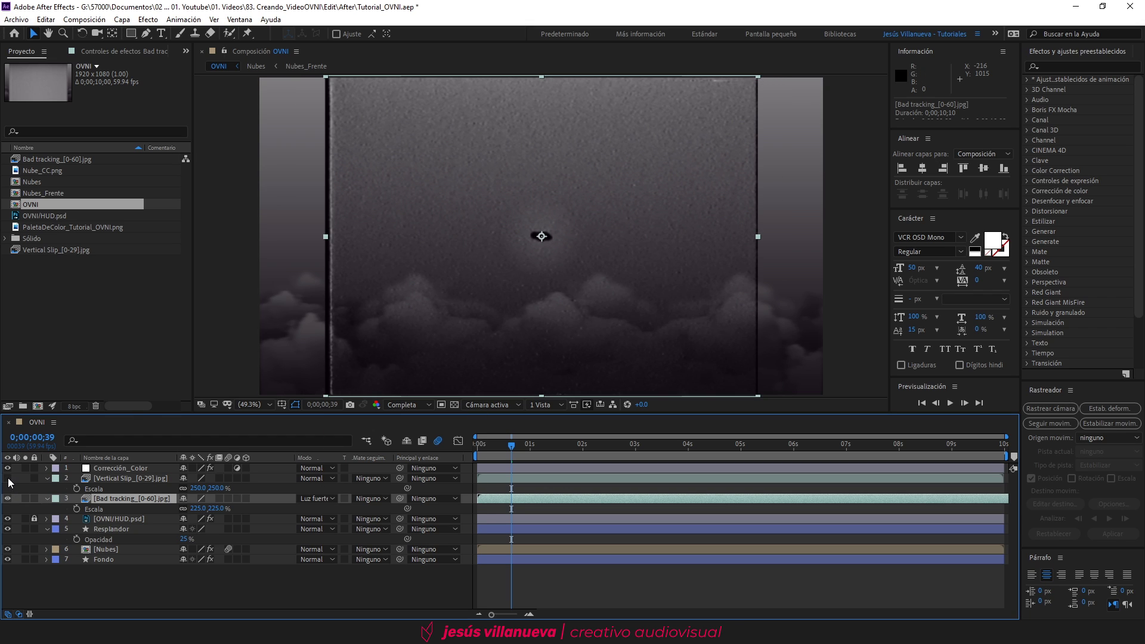
click(9, 478)
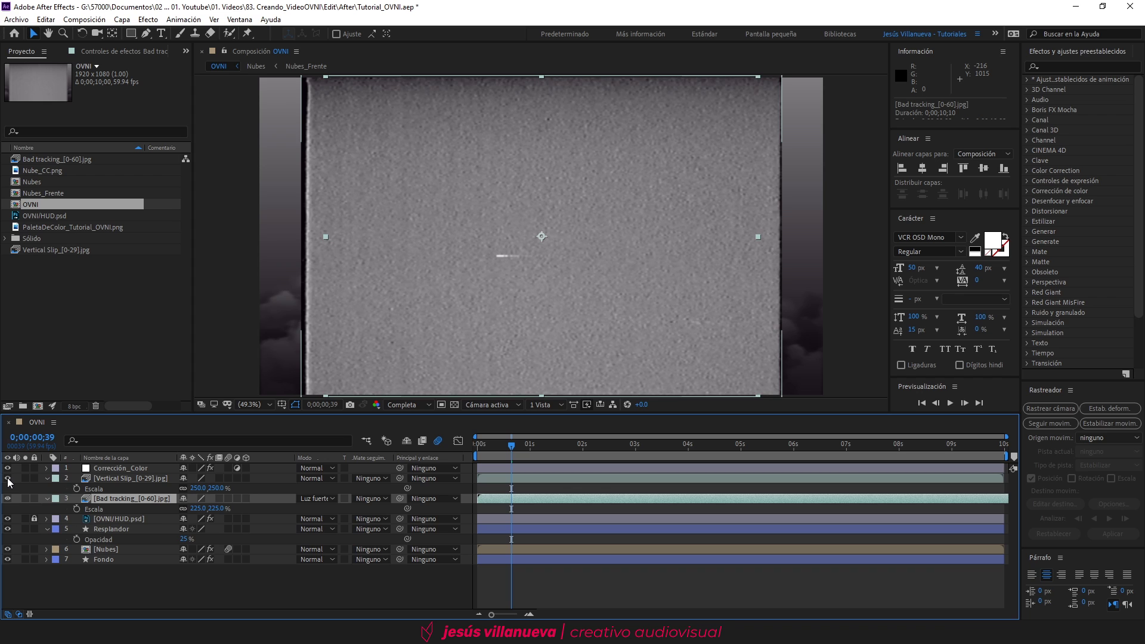
Step: Set the Vertical Slip layer's blending mode to Color más oscuro and preview the composition from the start
click(127, 477)
click(322, 477)
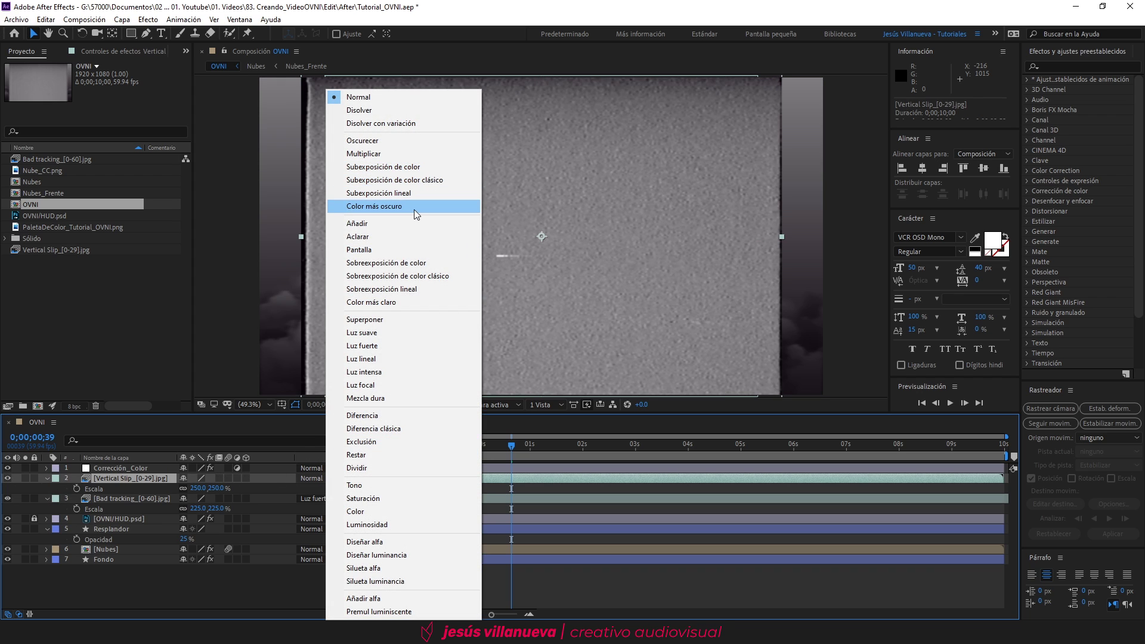
click(414, 208)
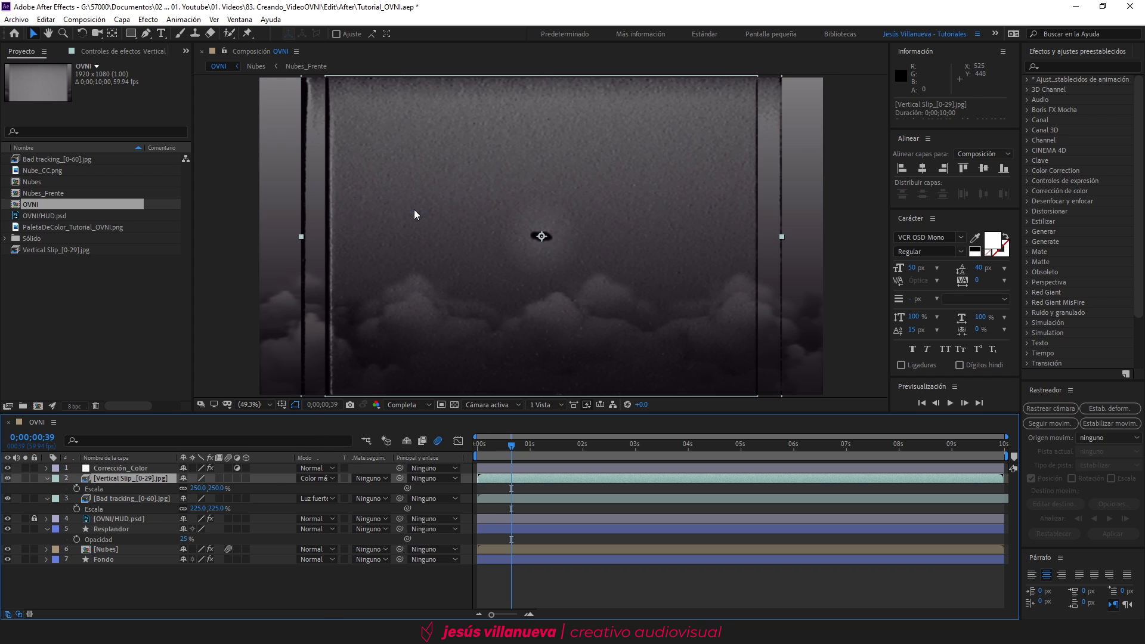
click(480, 449)
key(space)
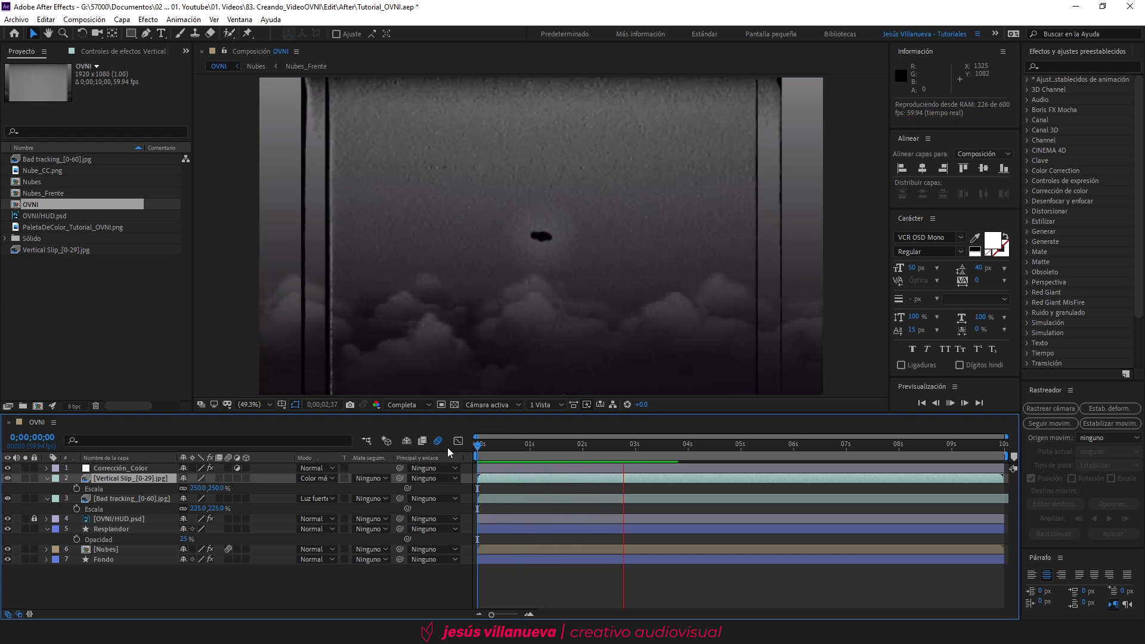
key(space)
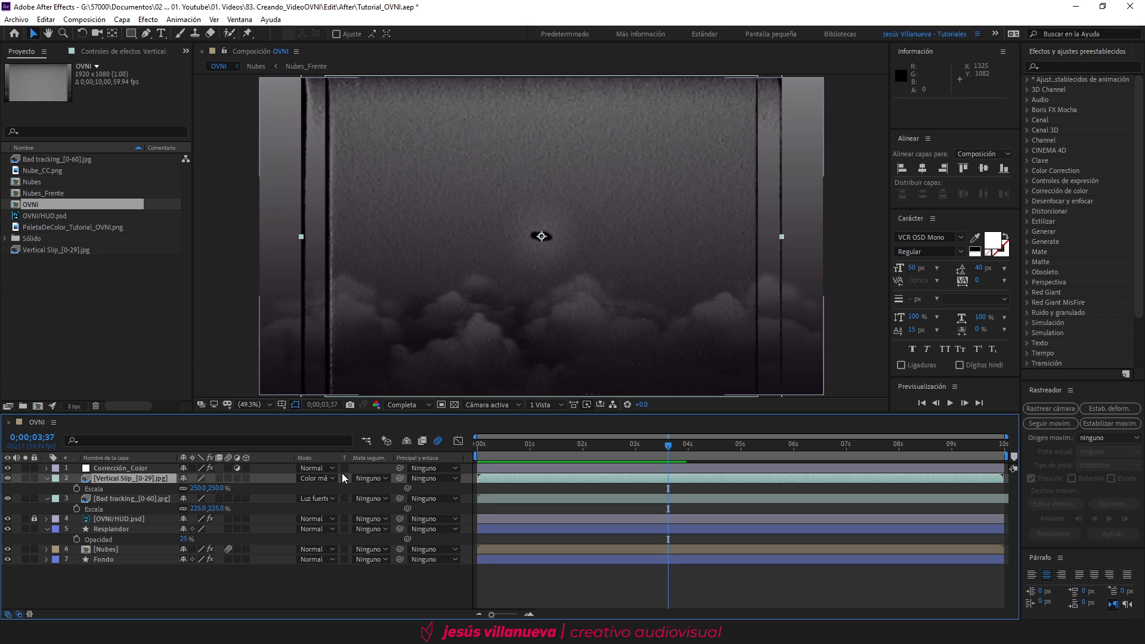
Step: Precompose all seven layers of the OVNI composition into a new composition named Escena
click(46, 478)
click(46, 489)
click(46, 509)
drag(60, 571, 116, 459)
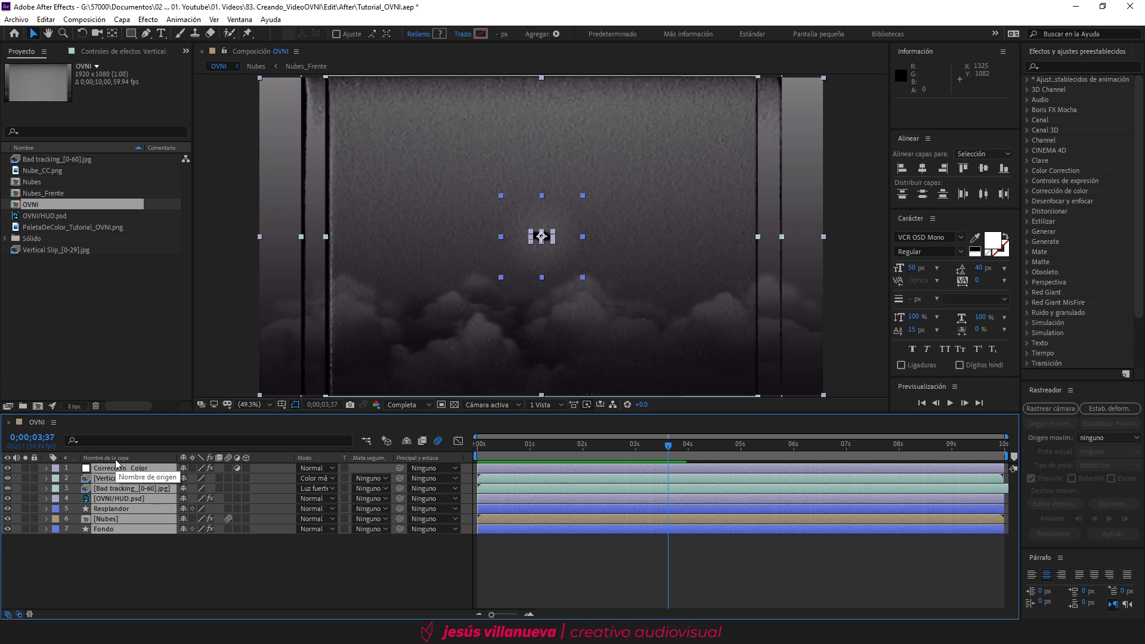
right_click(111, 496)
click(155, 443)
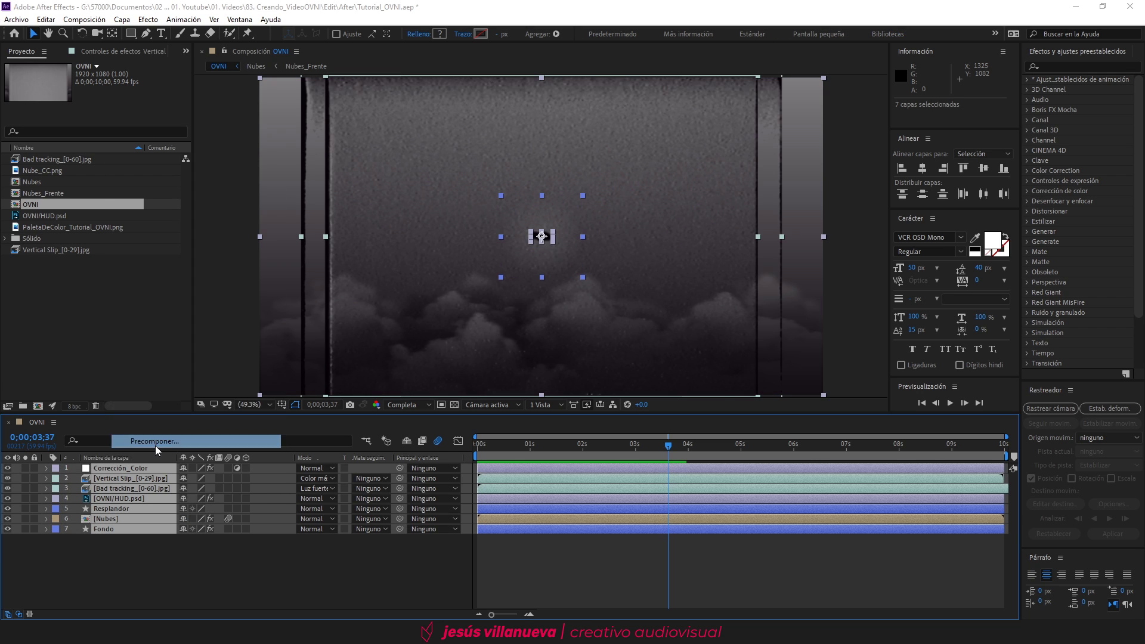
text(Escena)
key(Return)
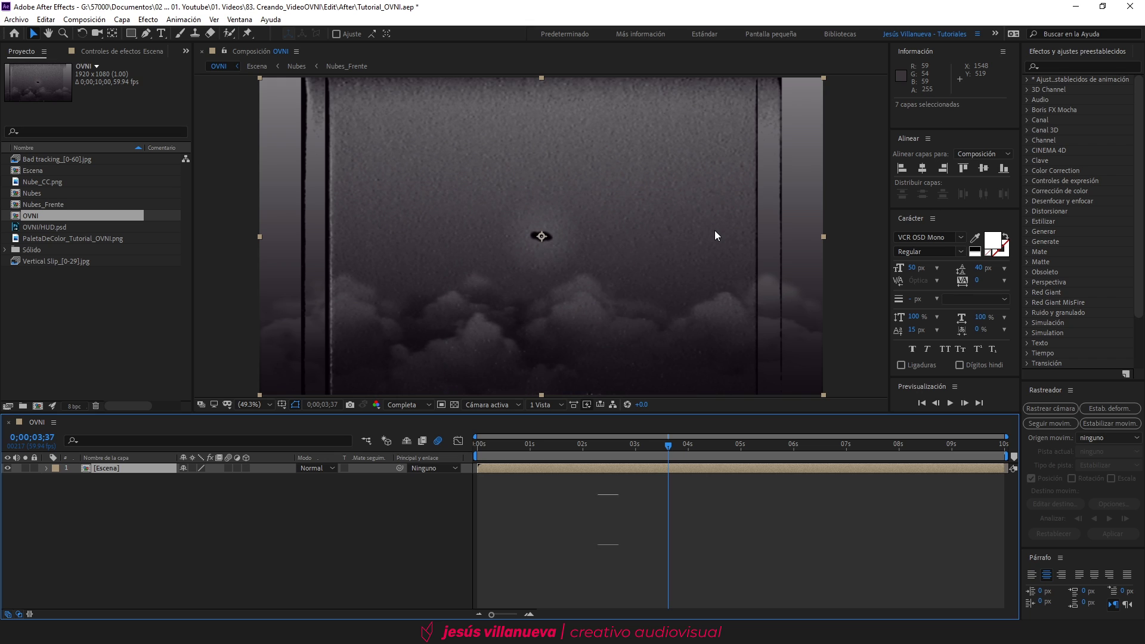
Step: Set the Escena layer's rotation to 25° and lock the layer
key(r)
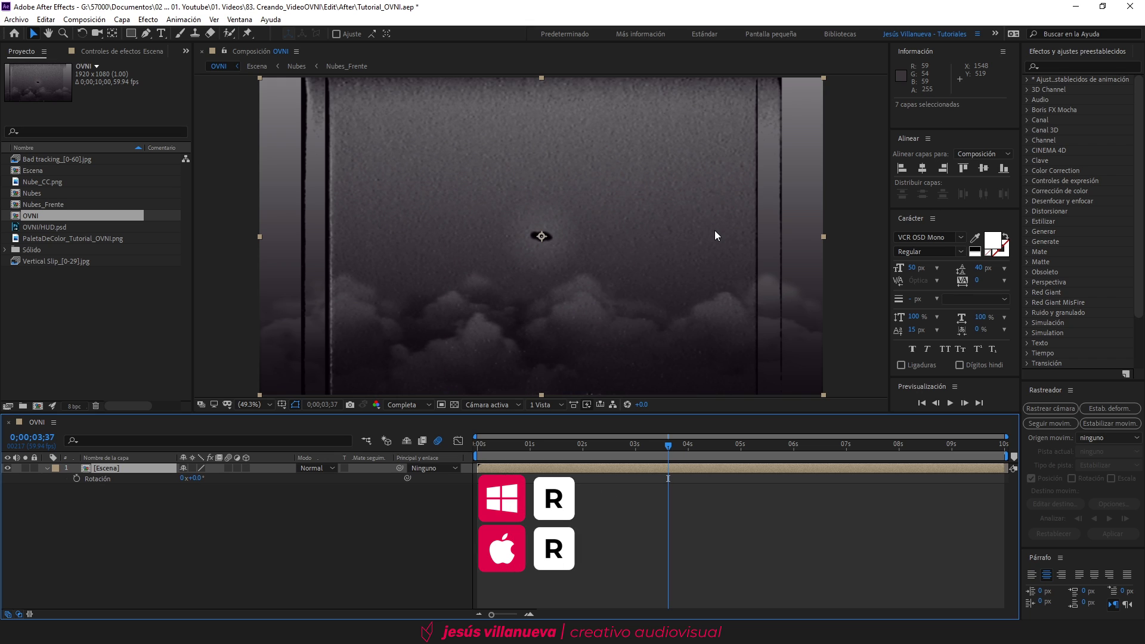
click(200, 480)
text(25)
key(Return)
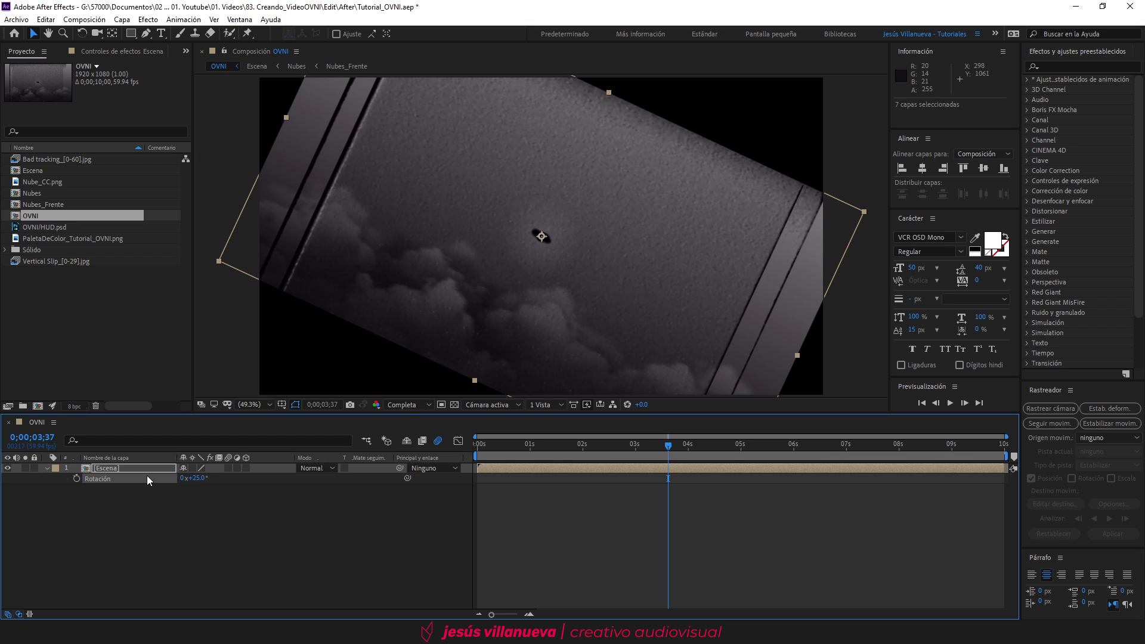
click(32, 468)
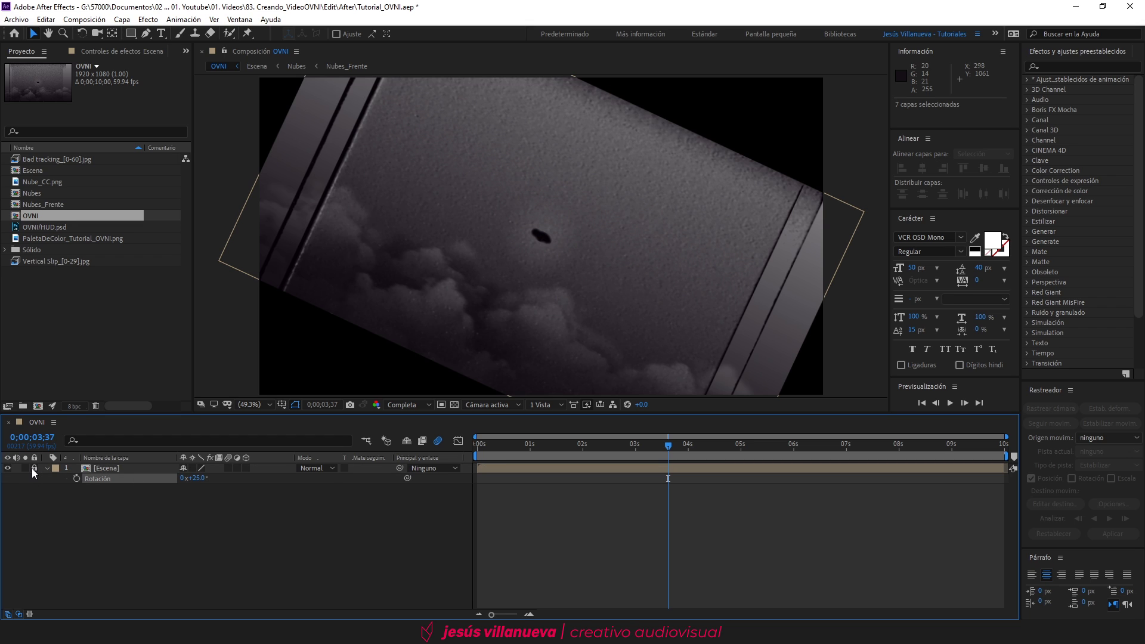
Step: Create a composition-sized rectangle shape layer with a solid black fill above the Escena layer
click(132, 35)
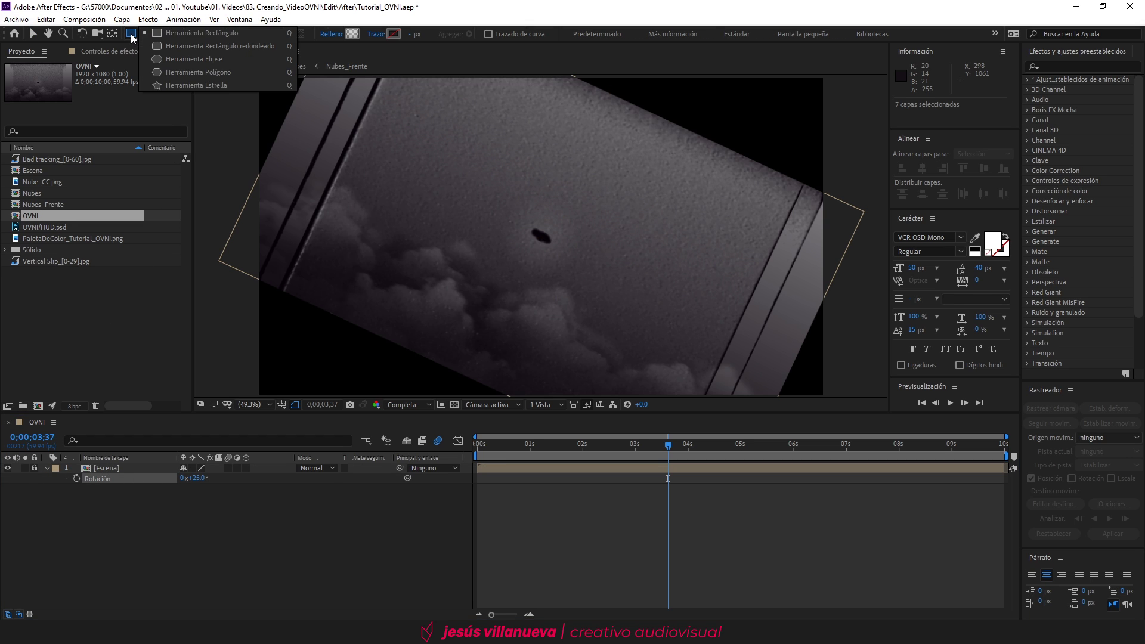
click(181, 34)
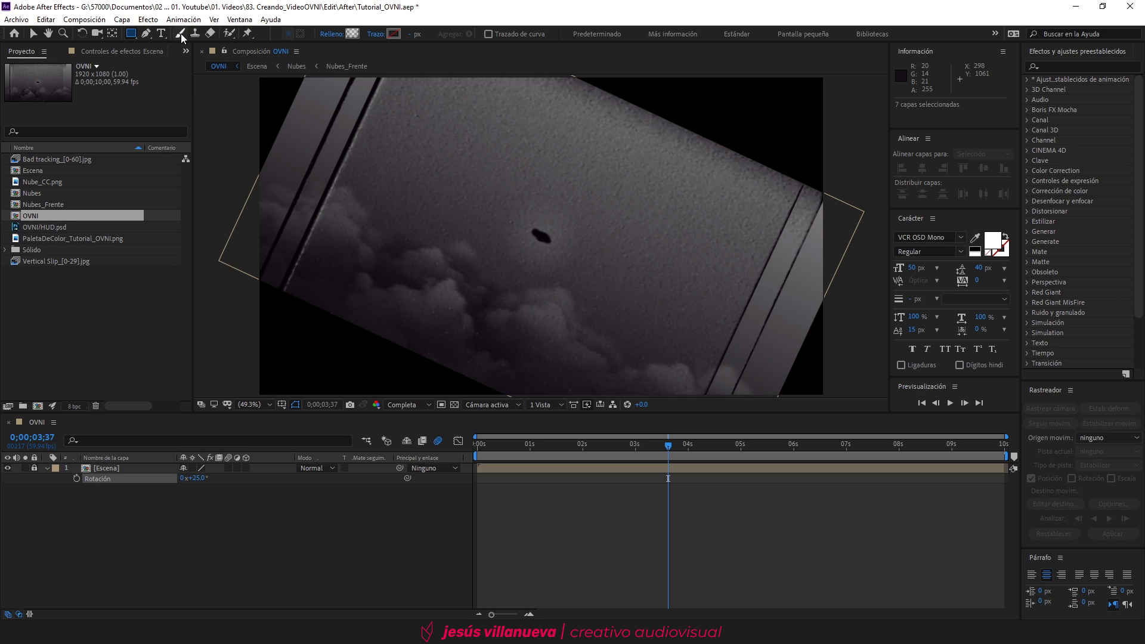
click(324, 34)
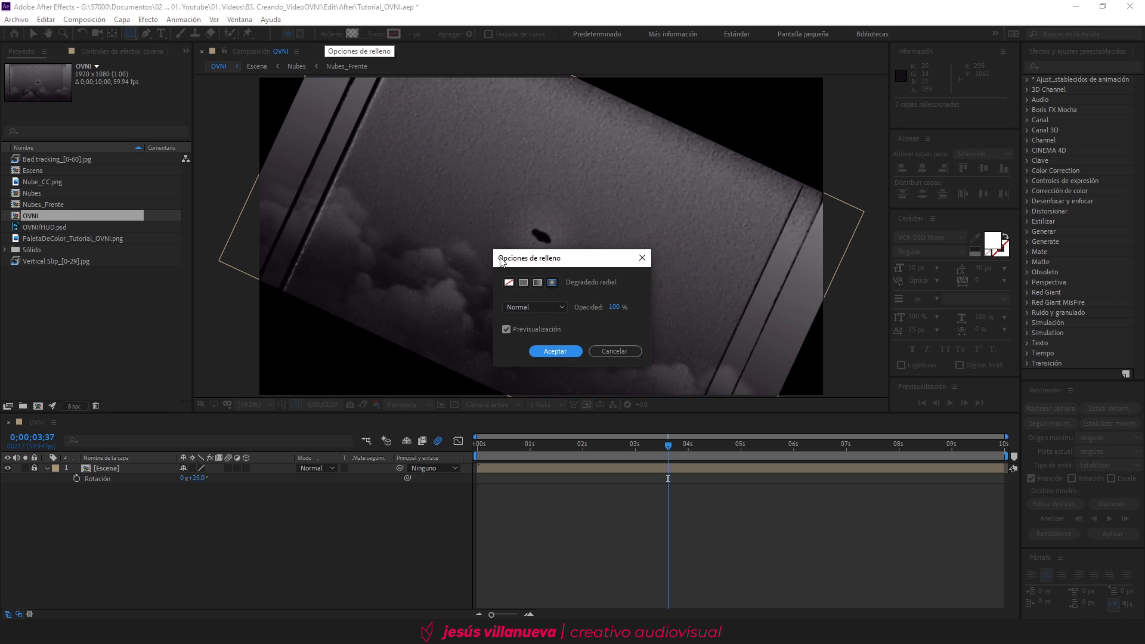
click(522, 283)
click(555, 351)
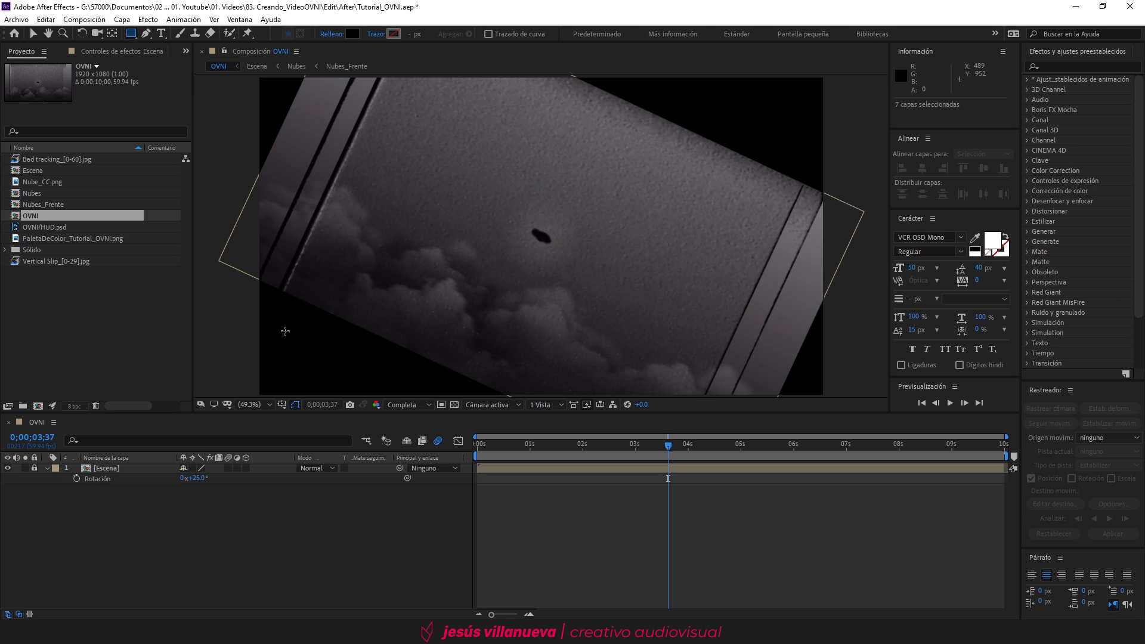
double_click(130, 33)
key(v)
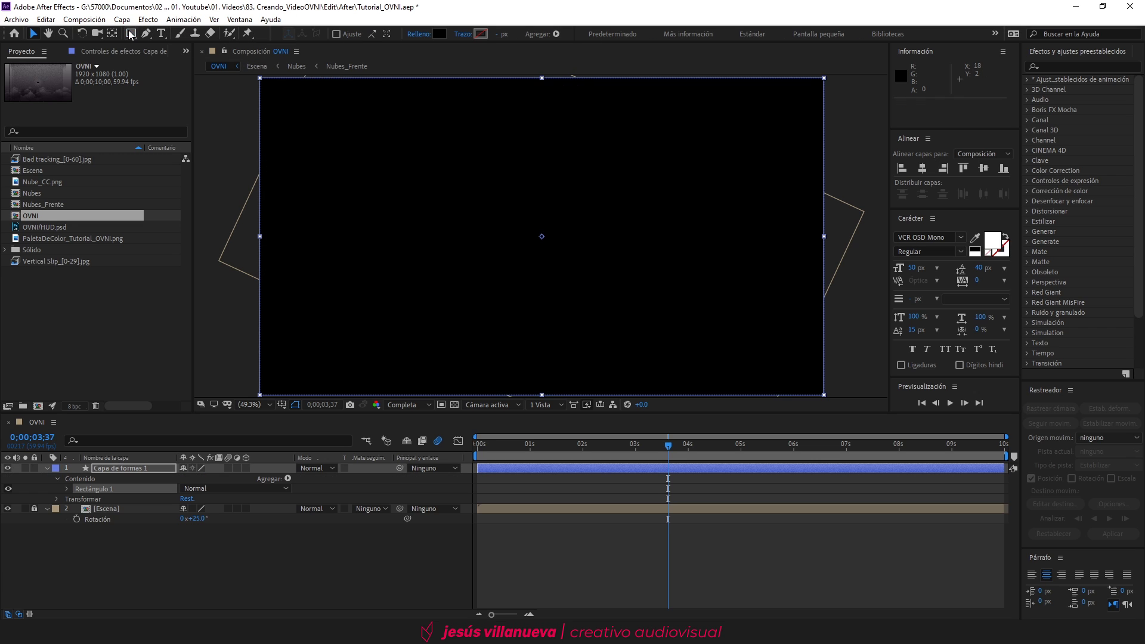
Step: Rename the new rectangle shape layer as Aspecto
click(154, 471)
key(Return)
text(Aspecto)
key(Return)
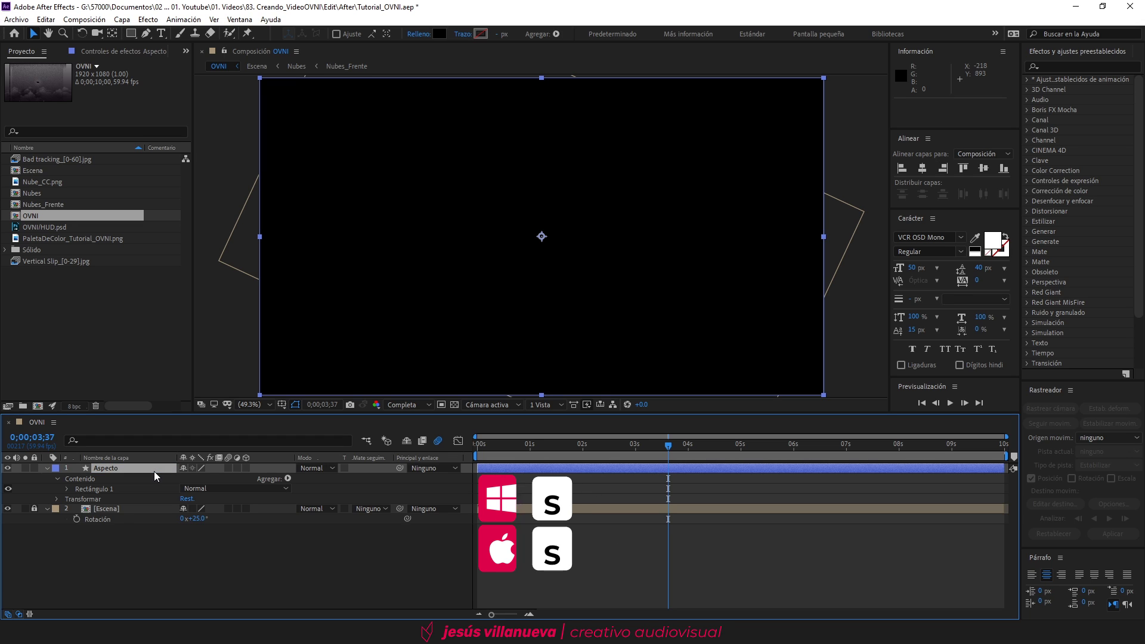
Step: Unlink the Aspecto layer's scale dimensions and set its horizontal scale to 70%
key(s)
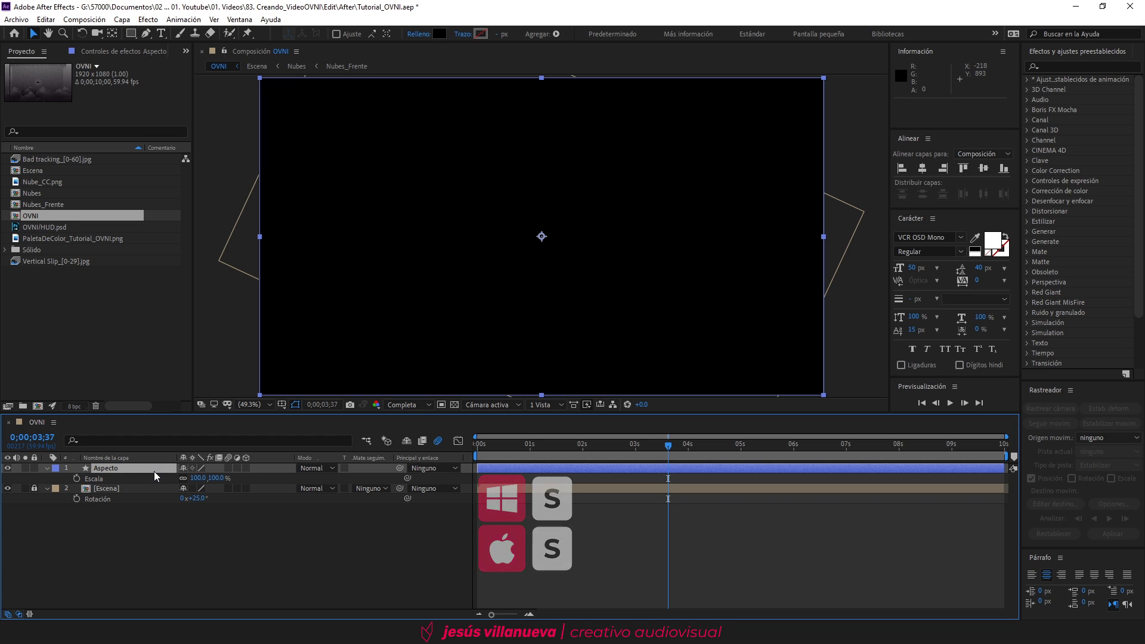
click(184, 478)
click(197, 478)
text(70)
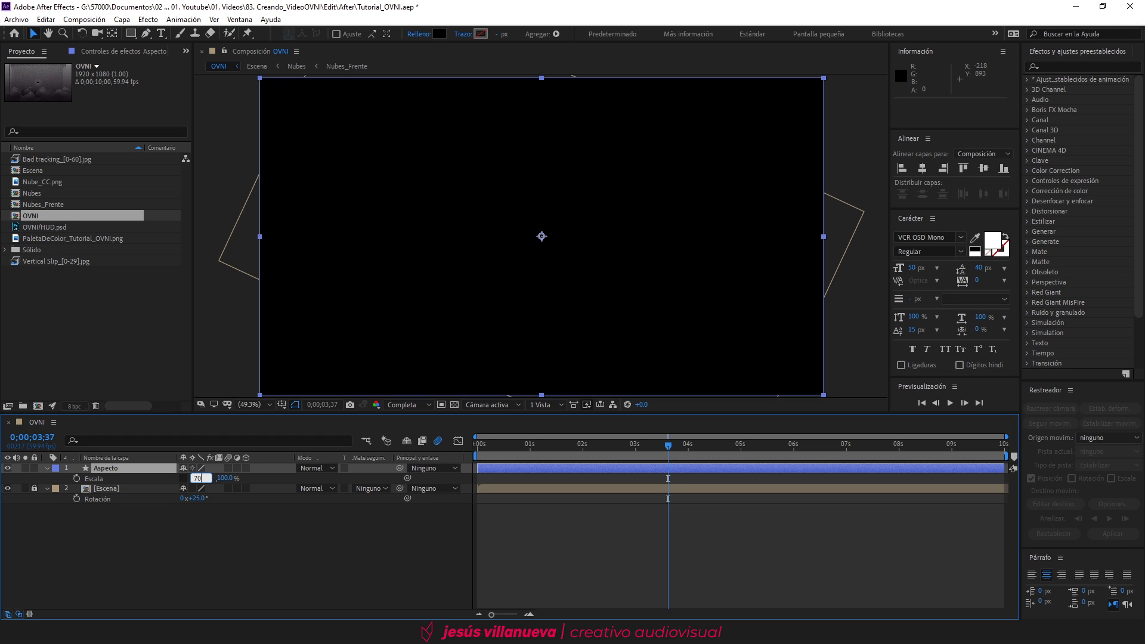
key(Return)
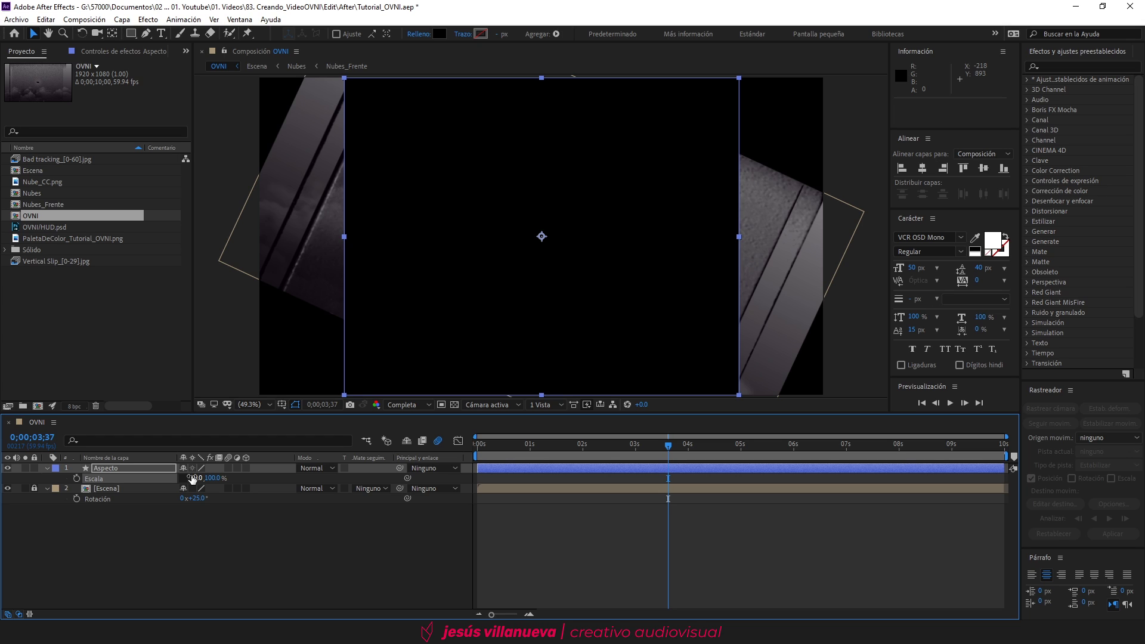
Step: Unlock the Escena layer and set its track matte to Mate alfa "Aspecto"
click(129, 488)
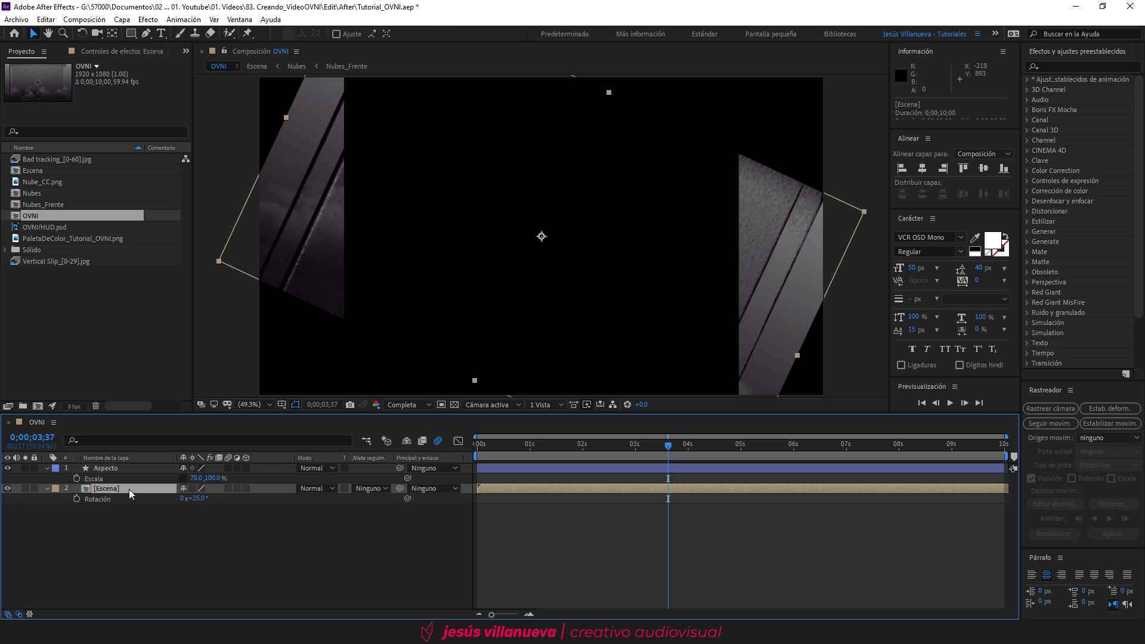
click(366, 488)
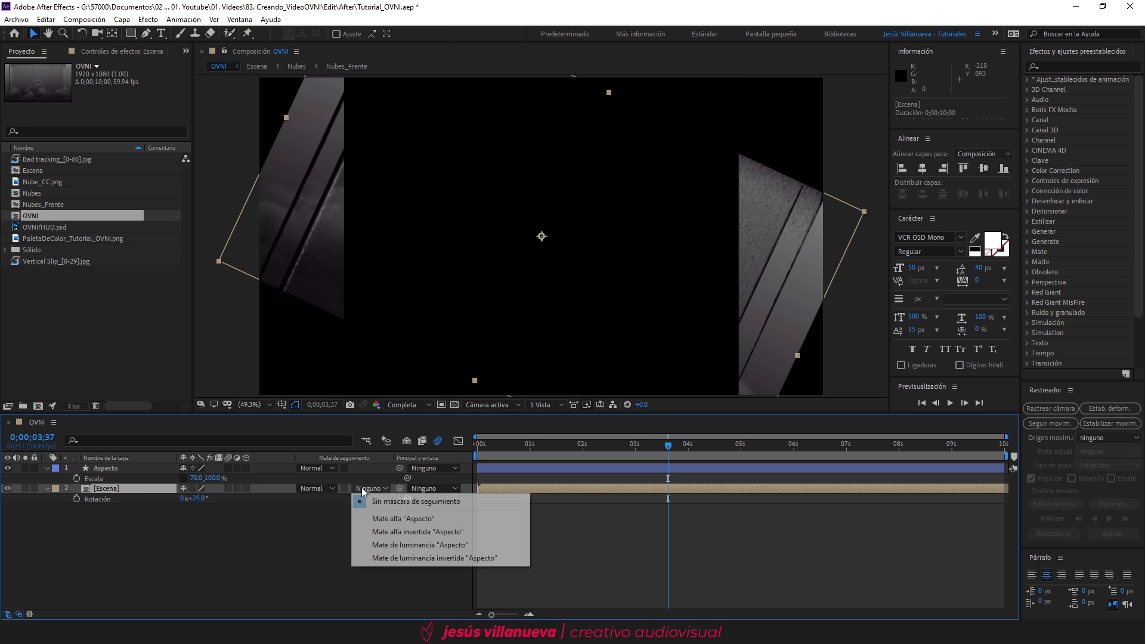
click(393, 519)
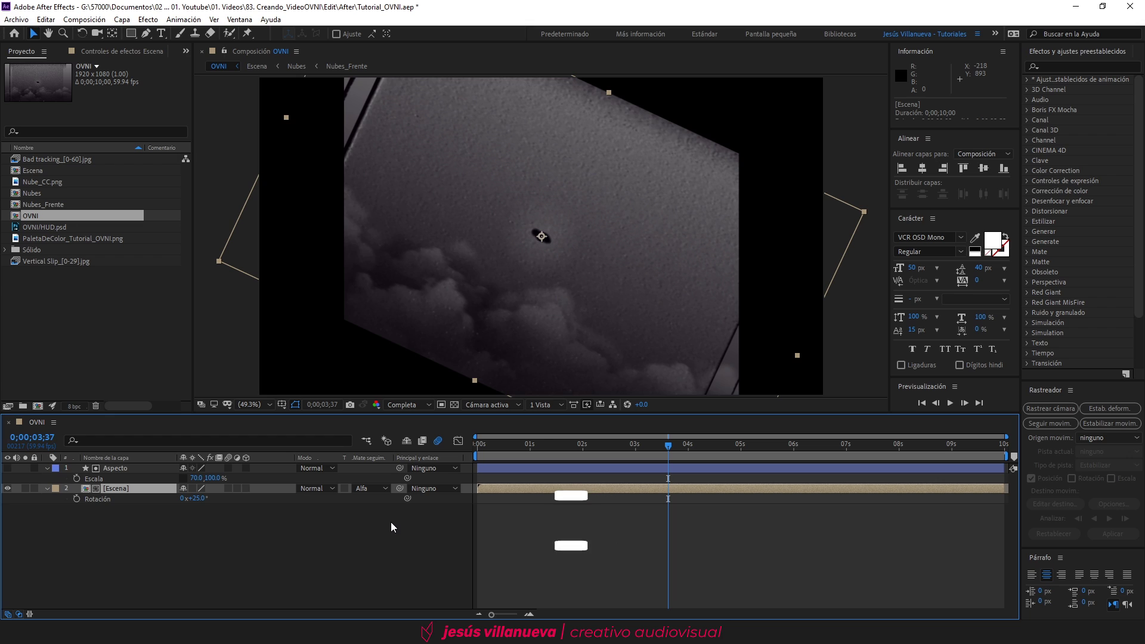
Step: Set the Escena layer's scale to 145% so it fills the matte area
key(s)
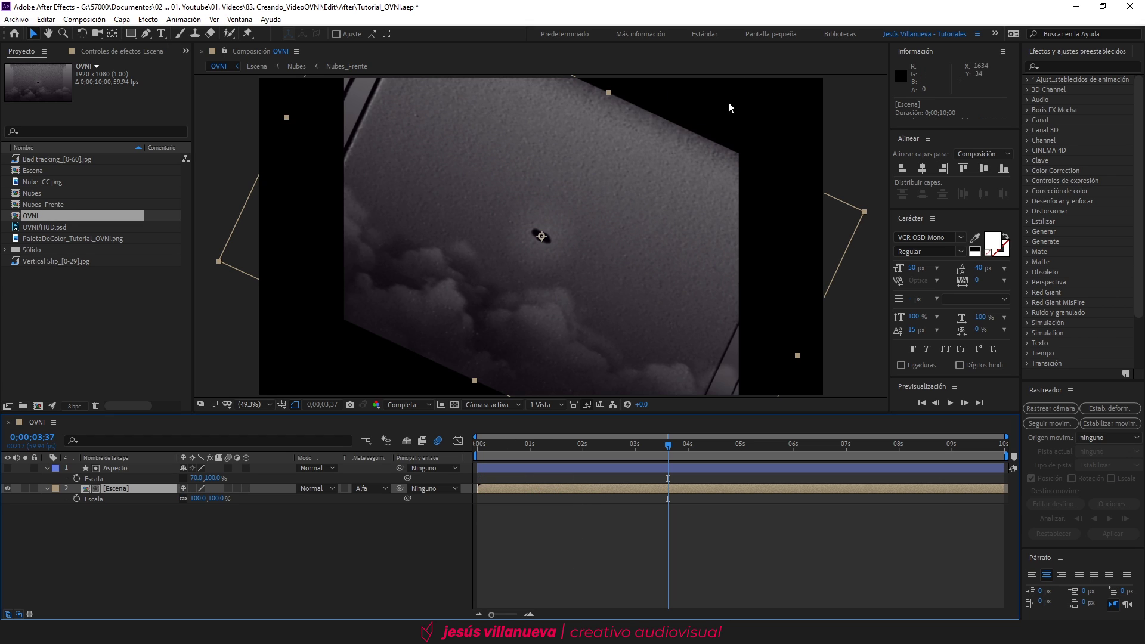
click(195, 498)
text(145)
key(Return)
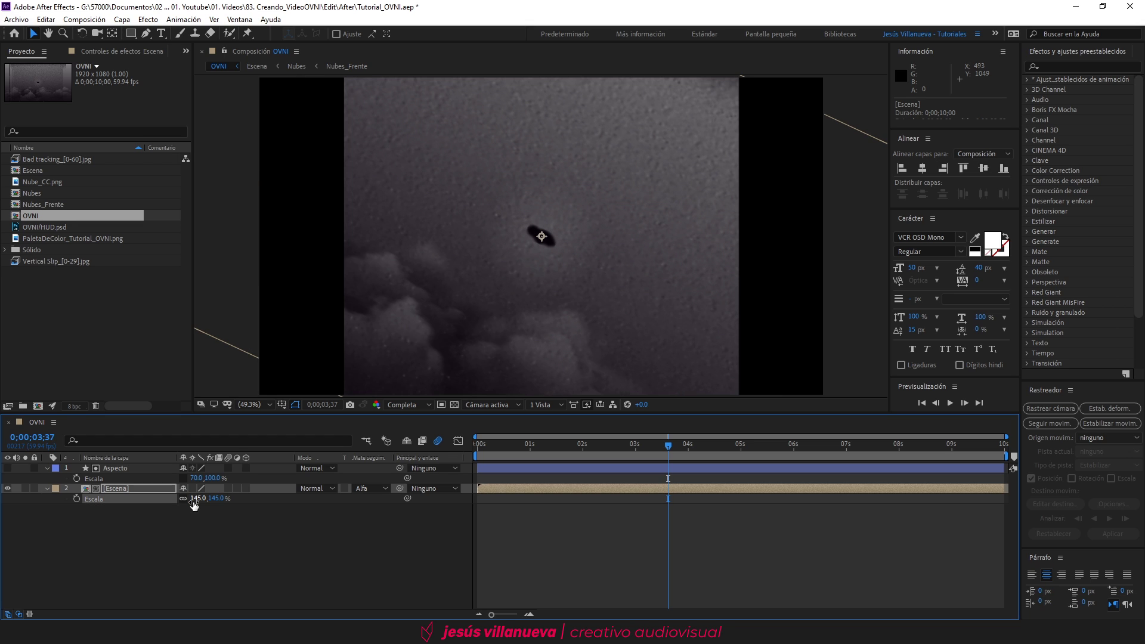
Step: Import Texto_HUD.png from the Recursos folder and place it above all layers in the OVNI composition
click(52, 312)
key(ctrl+i)
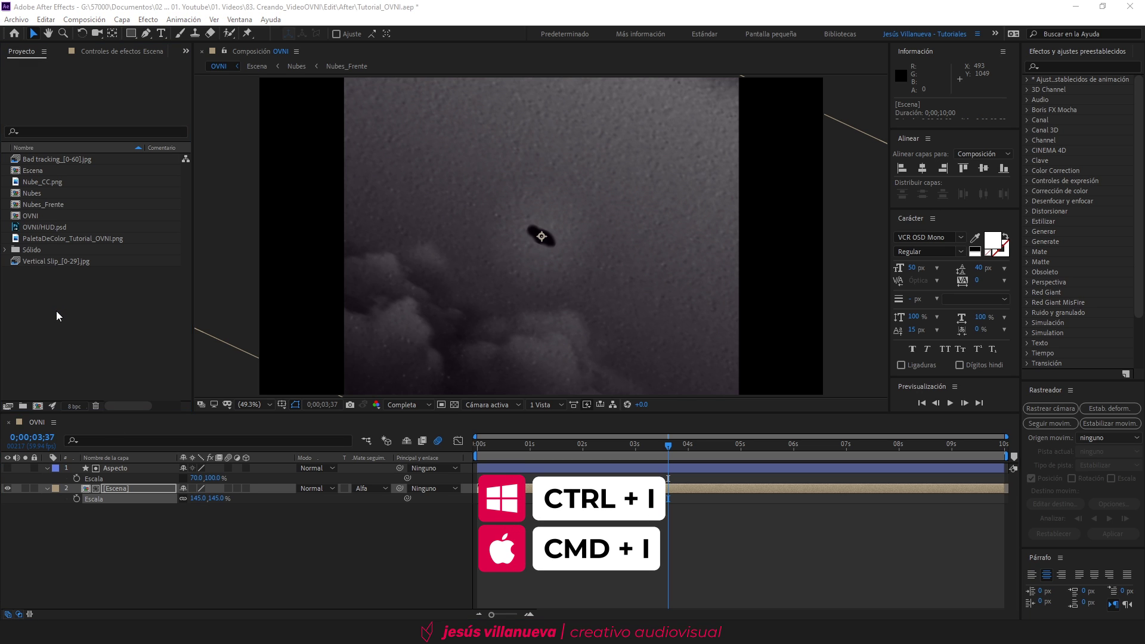
click(301, 55)
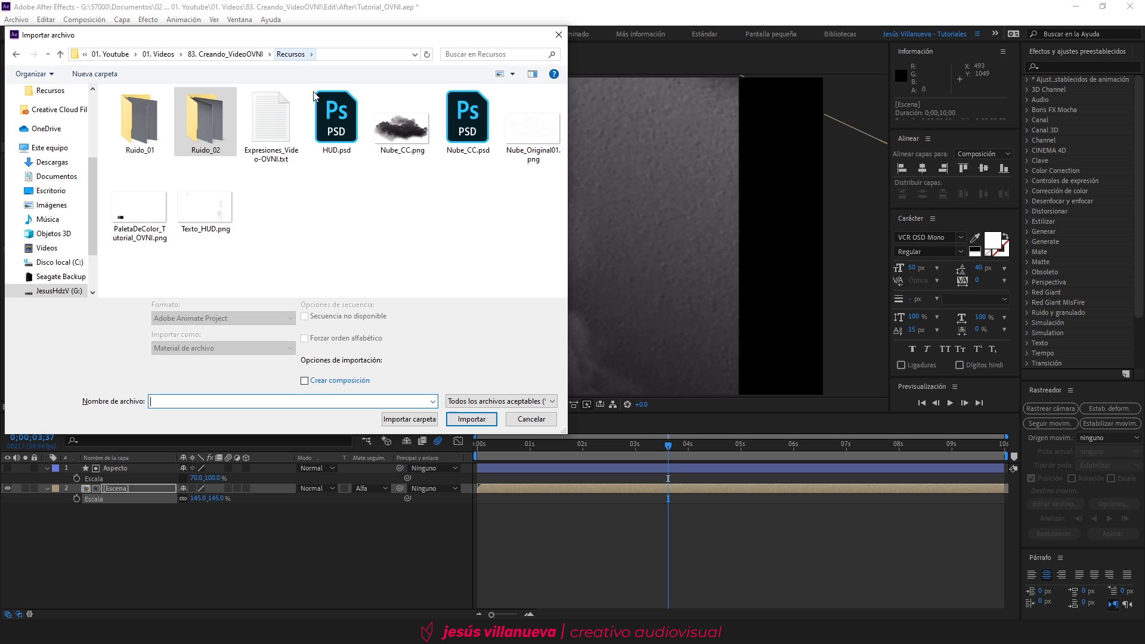
click(215, 224)
click(479, 408)
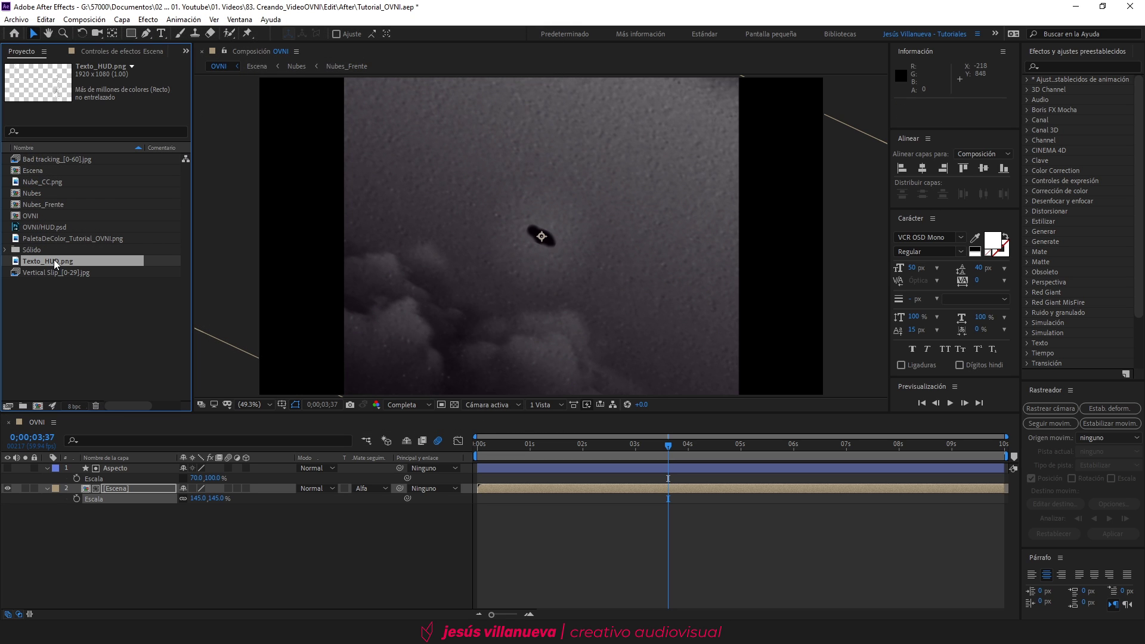
drag(55, 259, 126, 464)
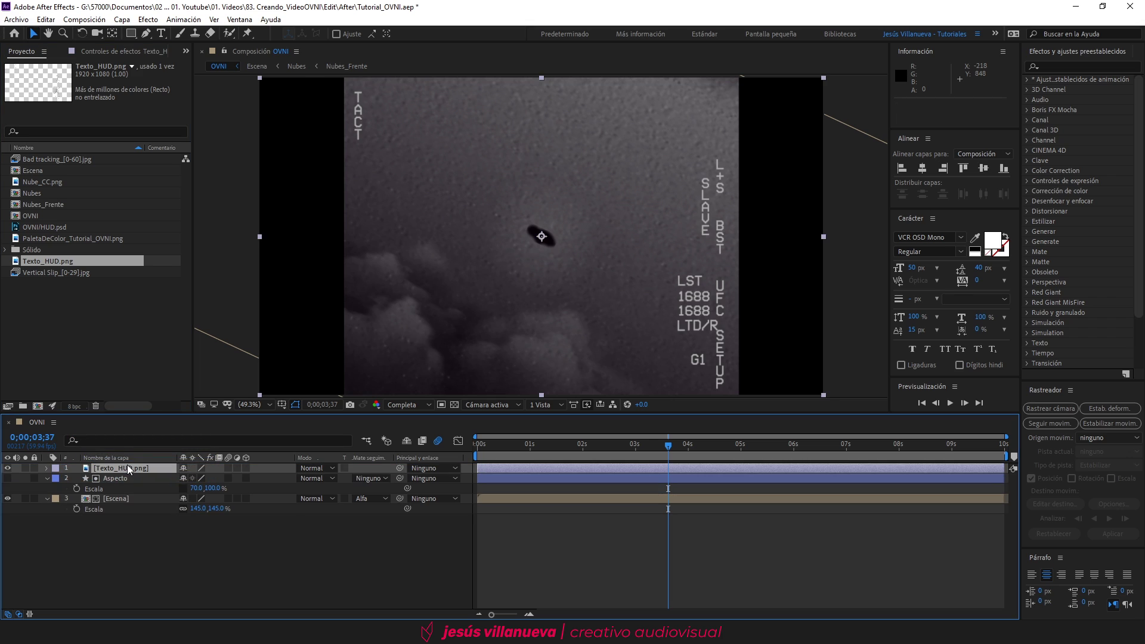
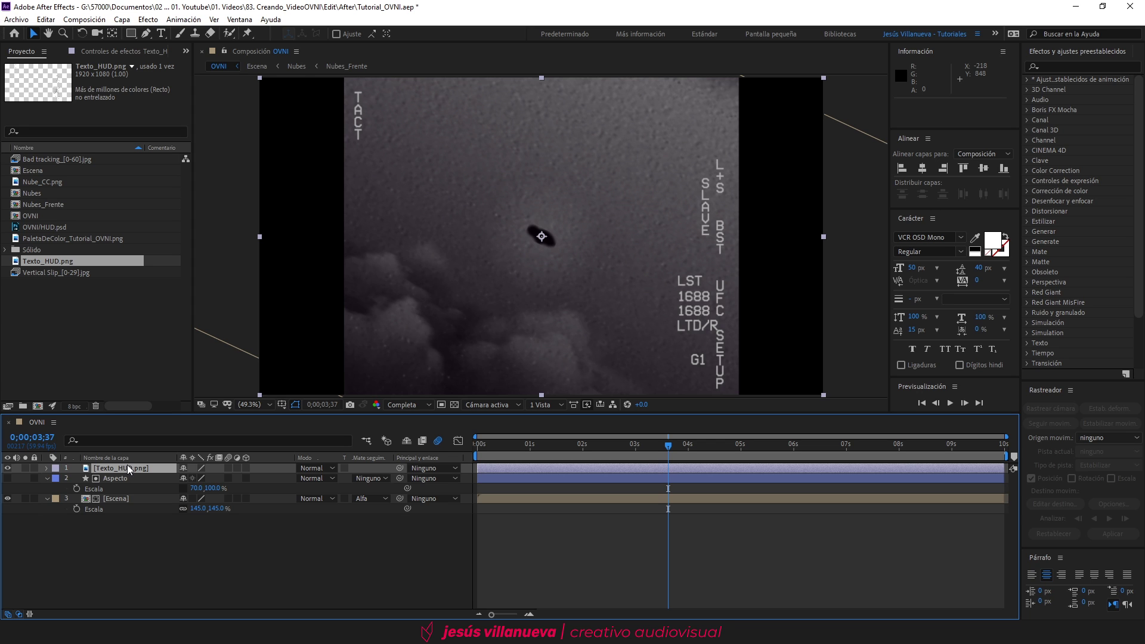
Step: Import only the Detector layer of HUD.psd at Tamaño del documento and place it at the top of the OVNI composition
click(78, 349)
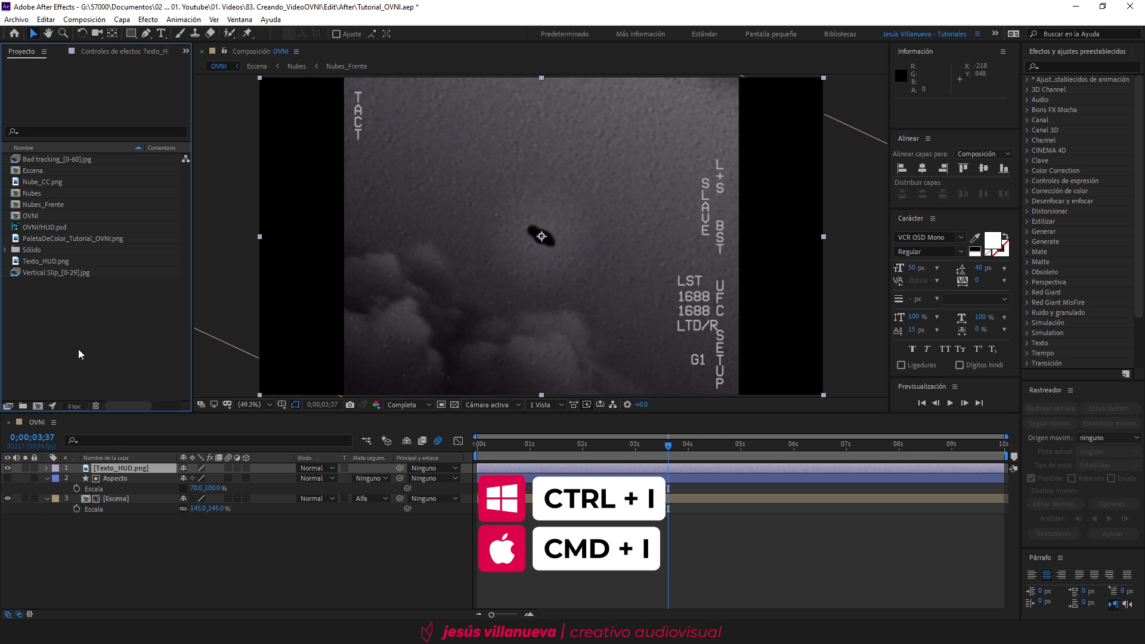
key(ctrl+i)
click(313, 143)
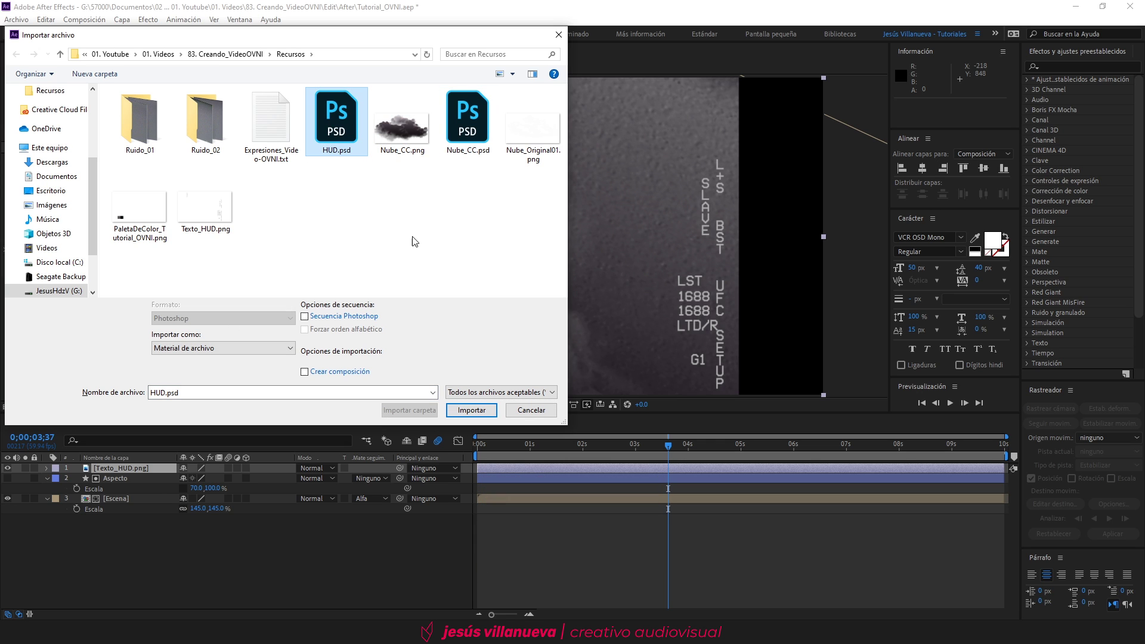
click(471, 410)
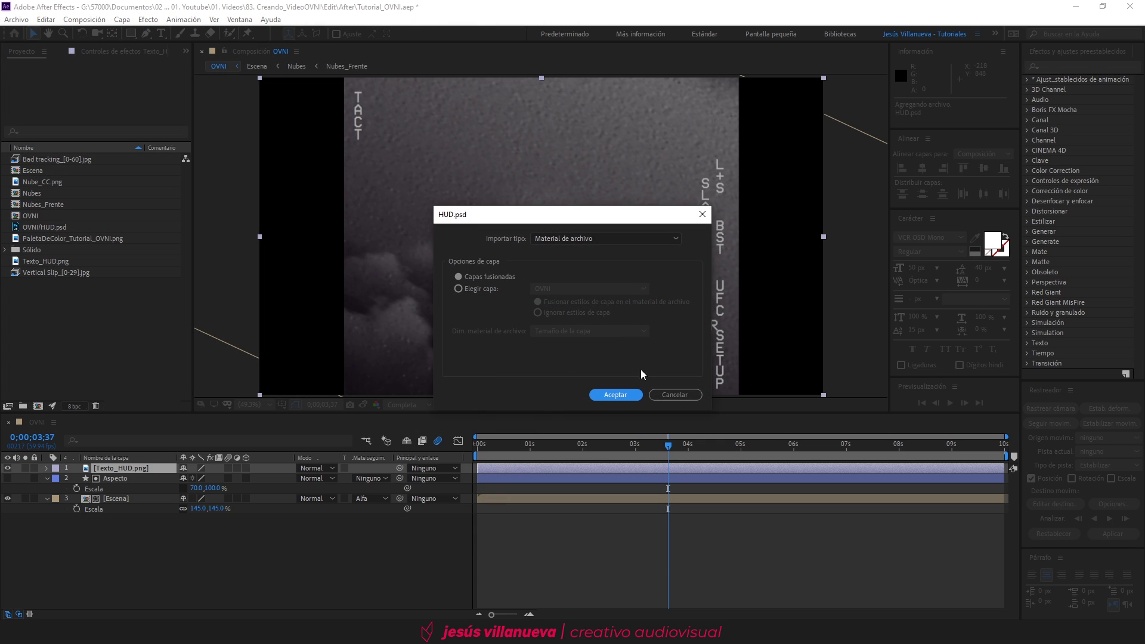
click(481, 291)
click(571, 287)
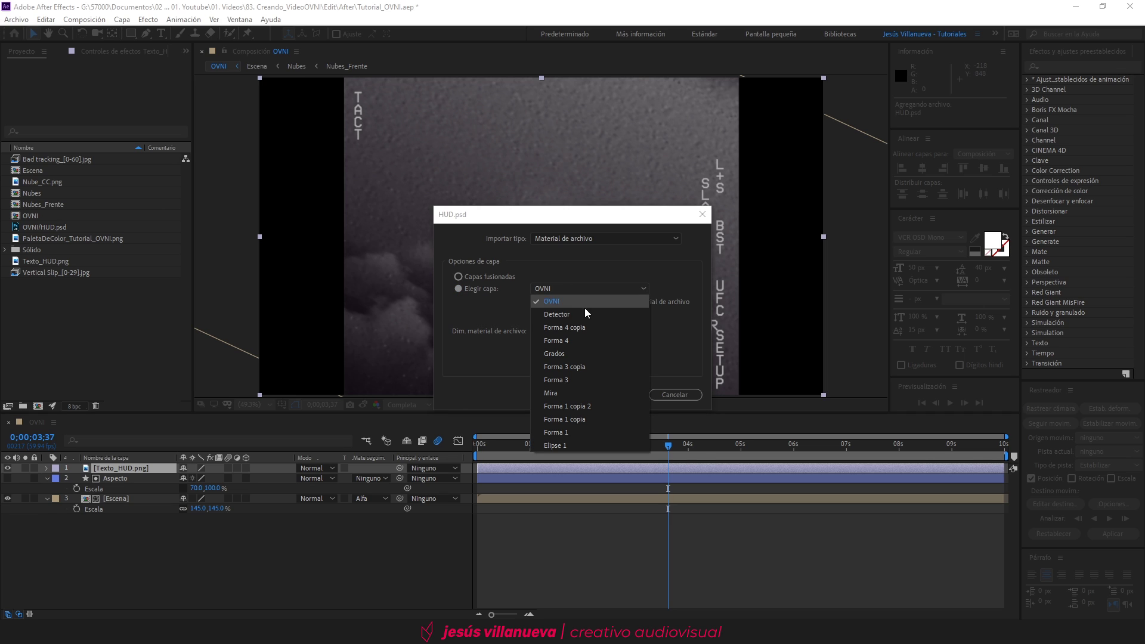
click(557, 313)
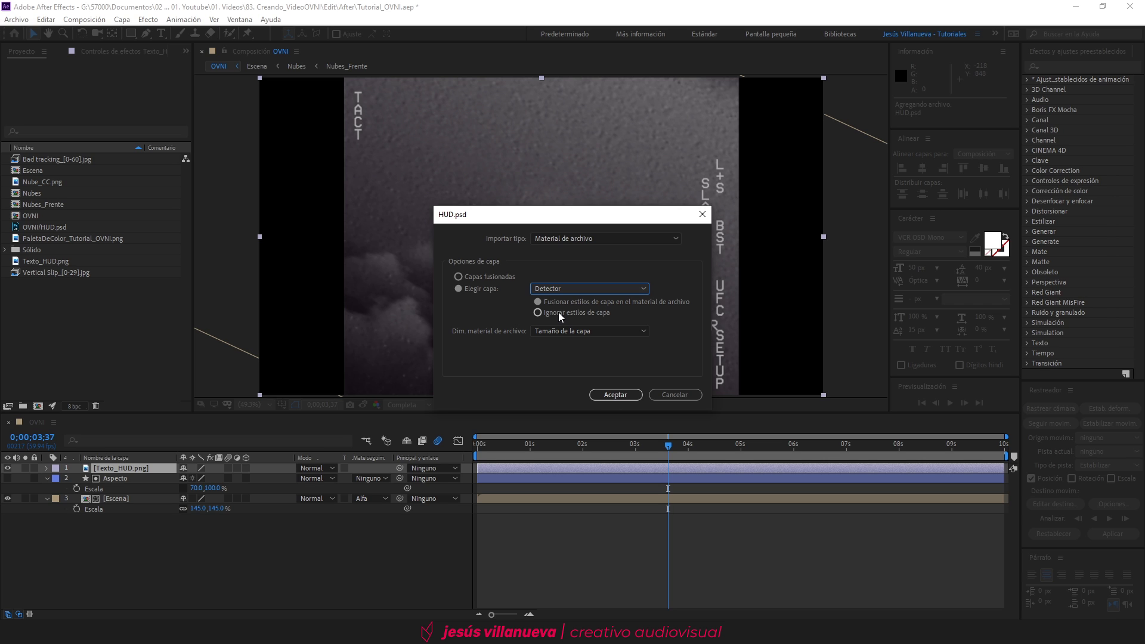
click(587, 332)
click(585, 355)
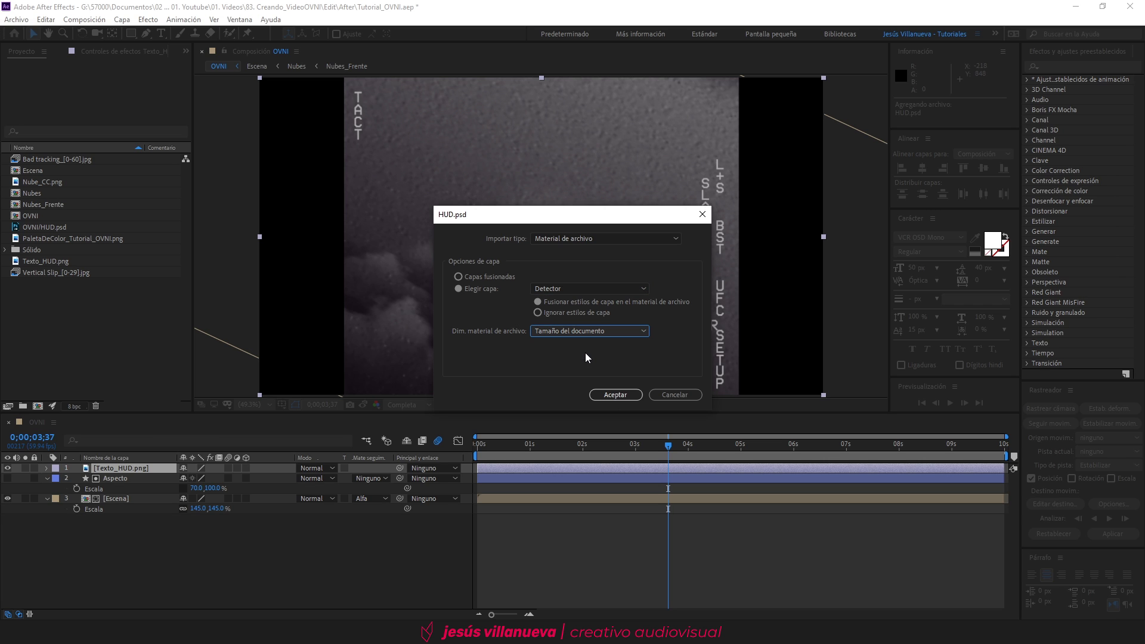
click(612, 395)
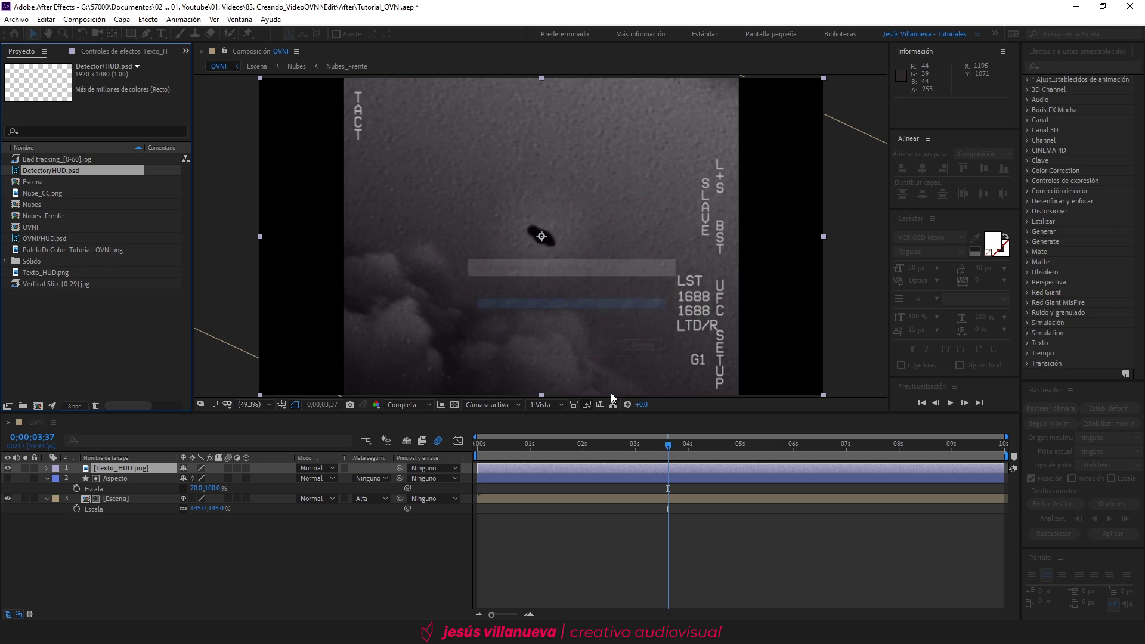
drag(50, 169, 109, 464)
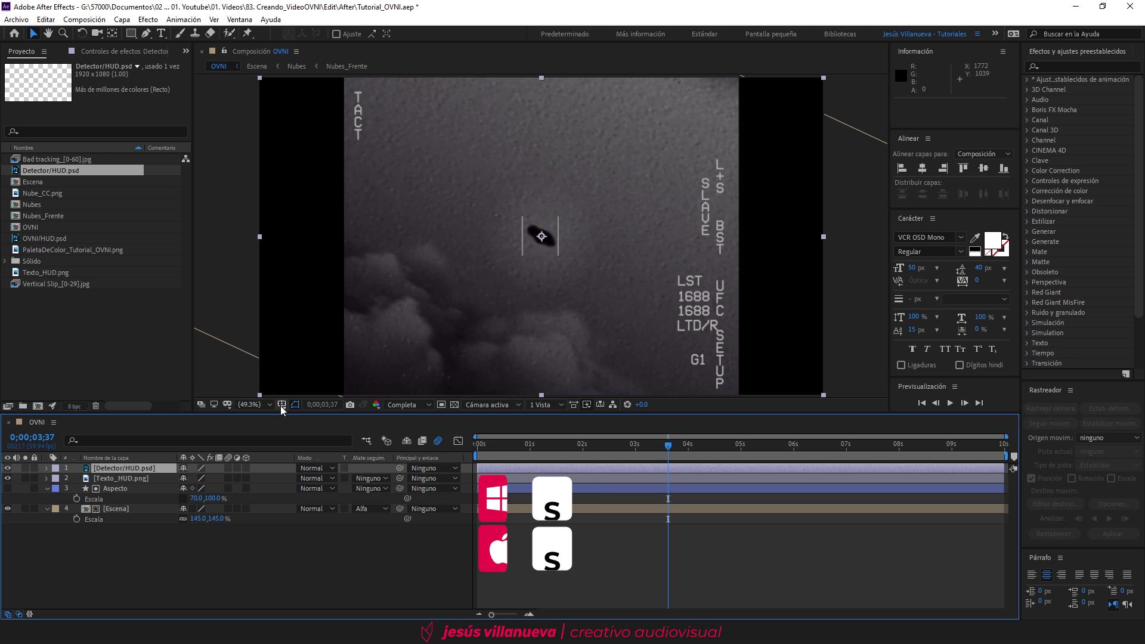
Step: Copy the "Escala - Detector" expression with wiggle(5,5) from Expresiones_VideoOVNI.txt in Notepad into the Detector layer's Scale property and preview the animation
key(s)
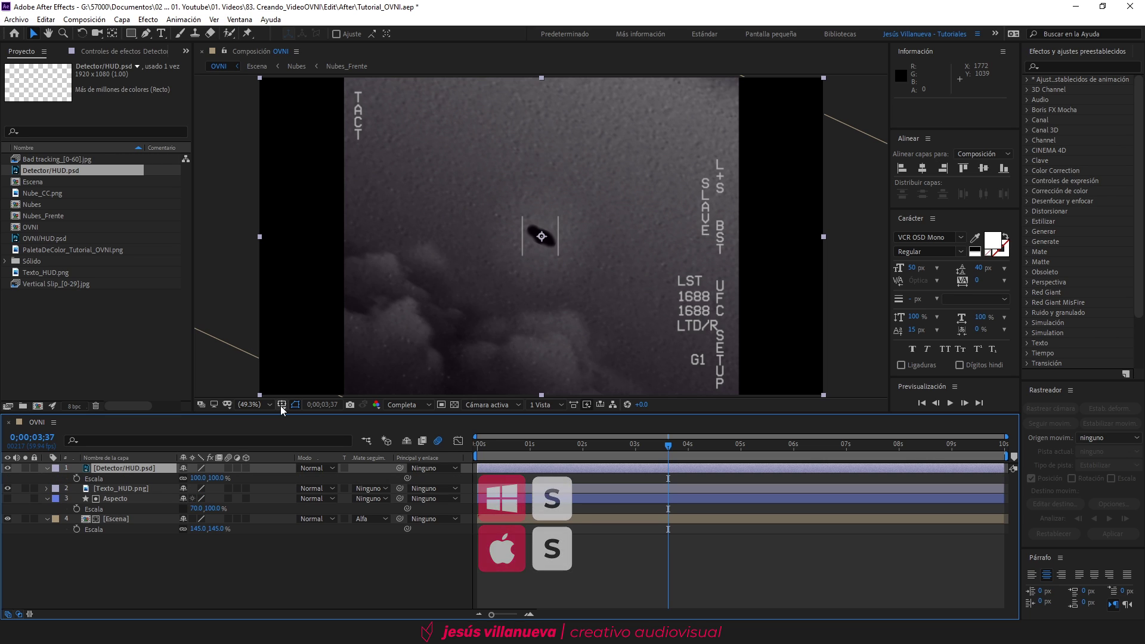
alt+click(76, 478)
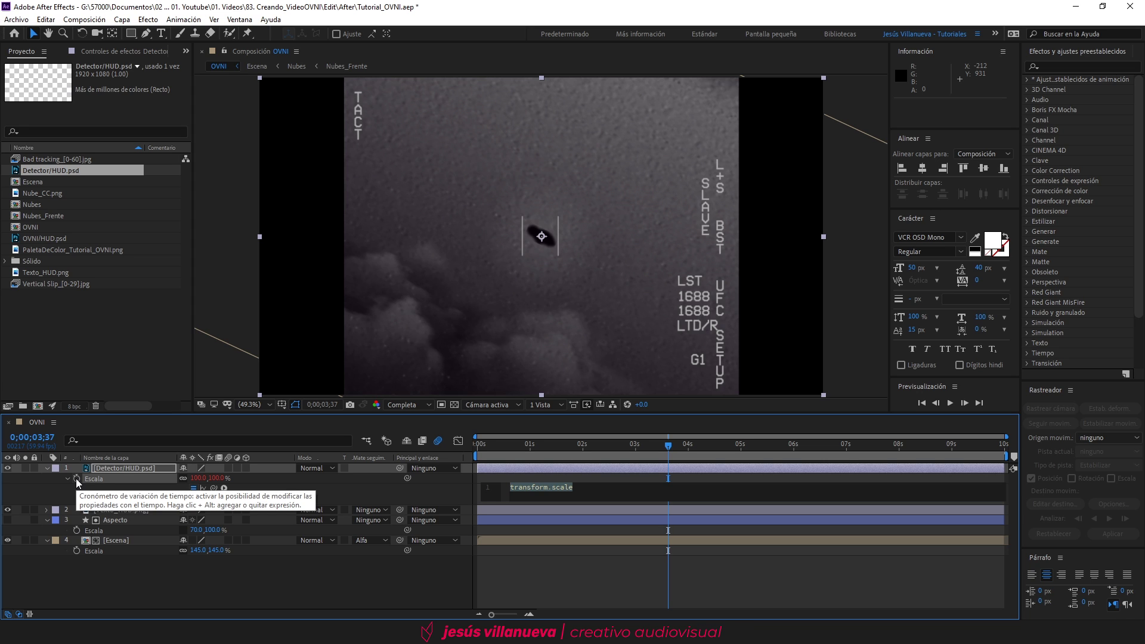
key(alt+Tab)
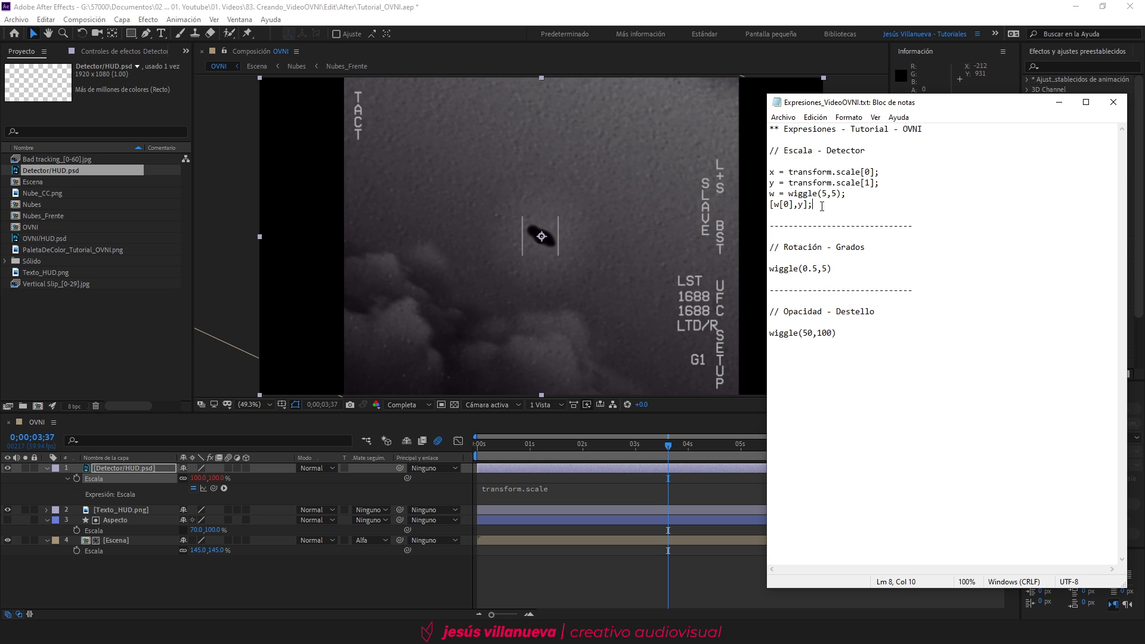
drag(814, 204, 763, 171)
key(ctrl+c)
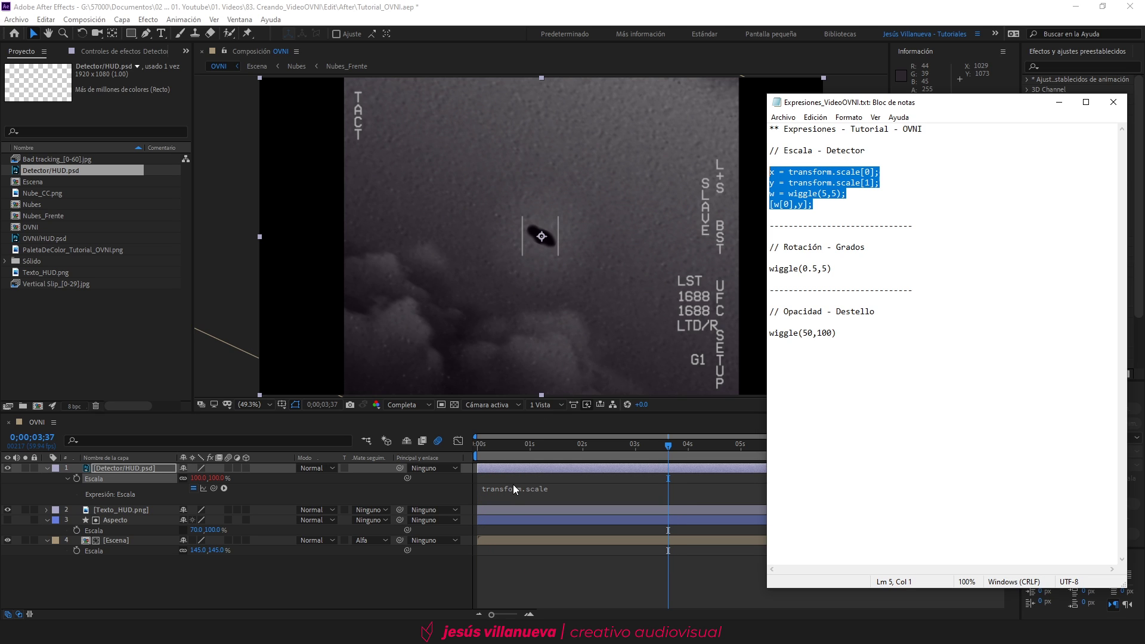
click(516, 488)
key(ctrl+v)
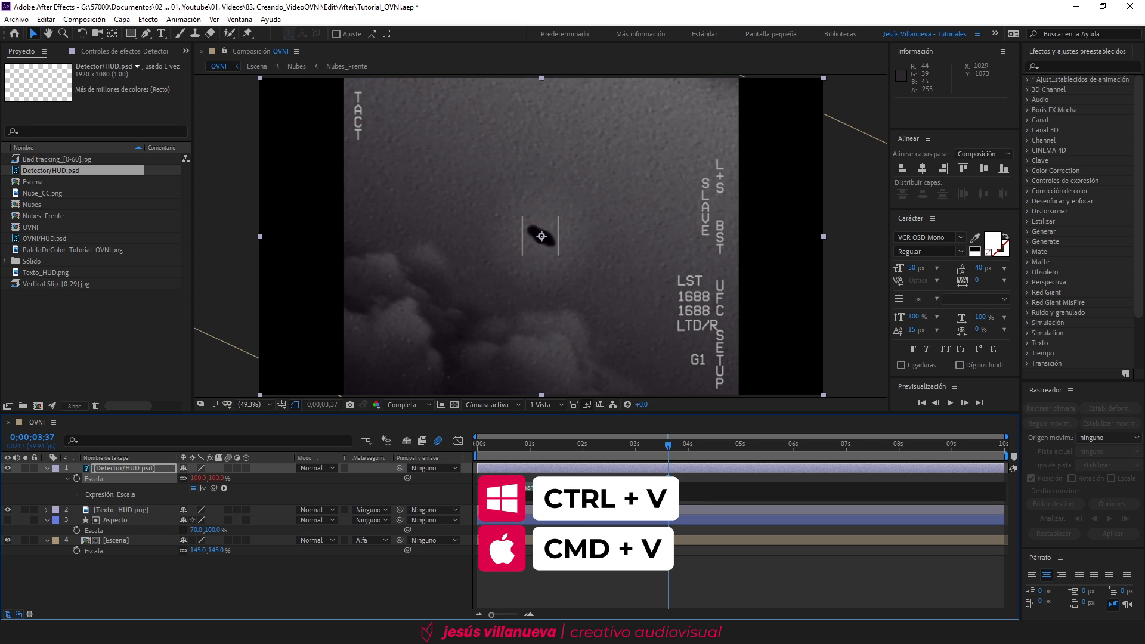
click(437, 577)
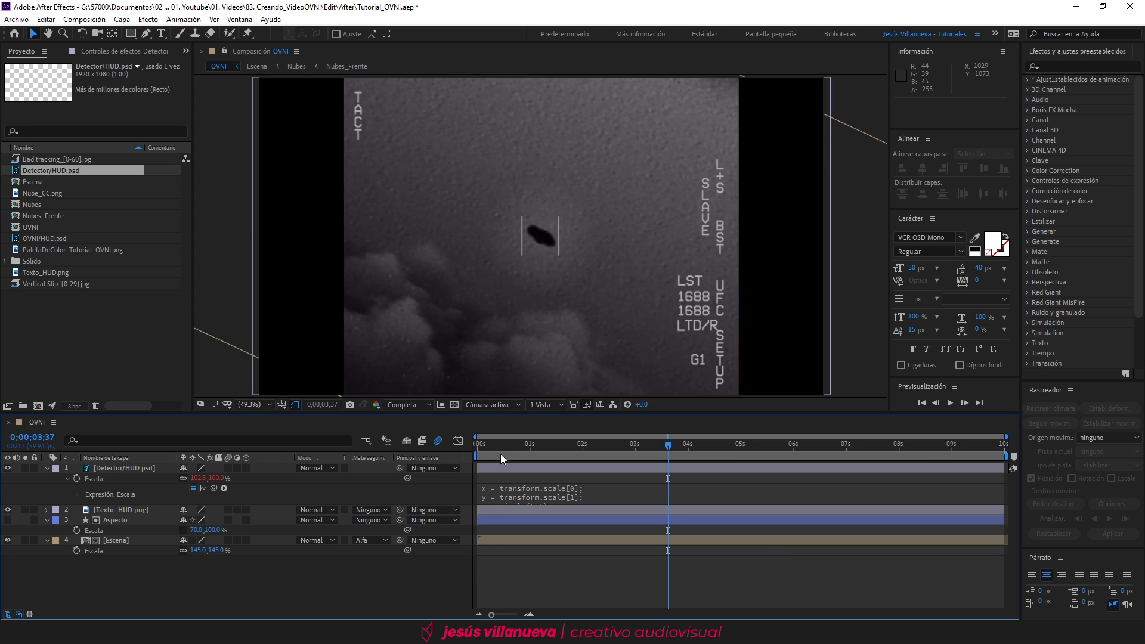
key(space)
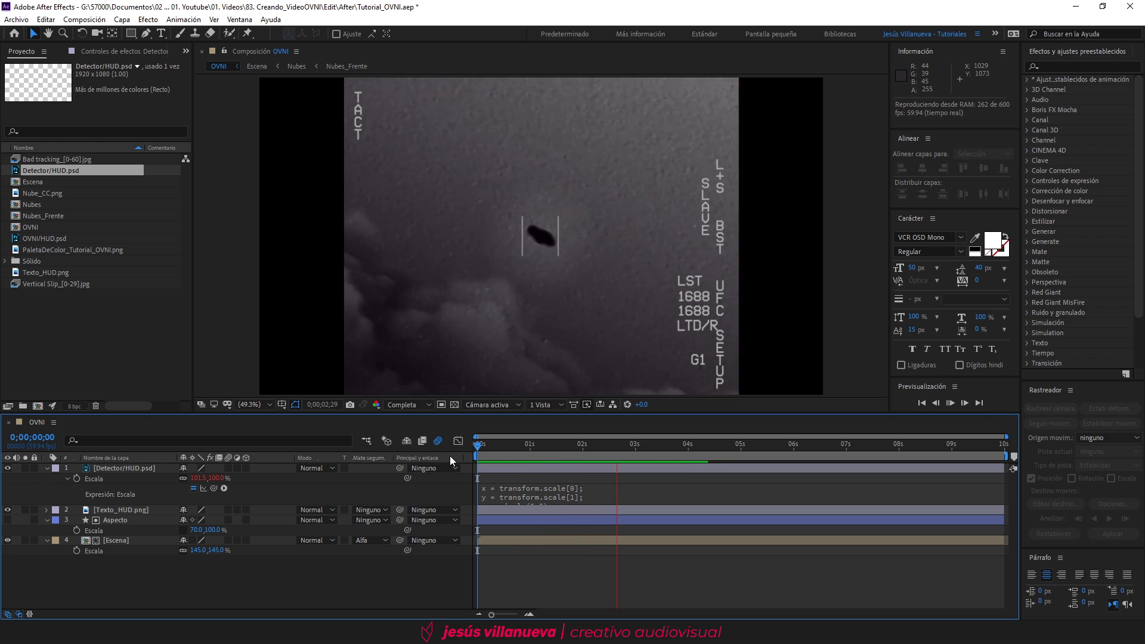
key(space)
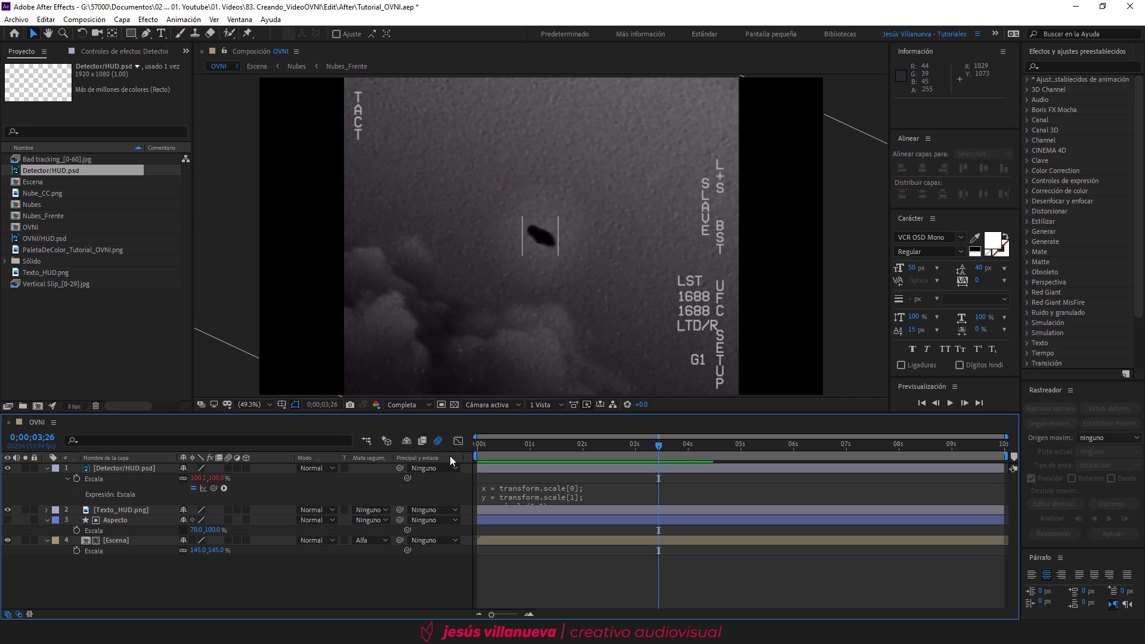
Step: Import only the Mira layer of HUD.psd at Tamaño del documento and place it at the top of the OVNI composition
click(123, 330)
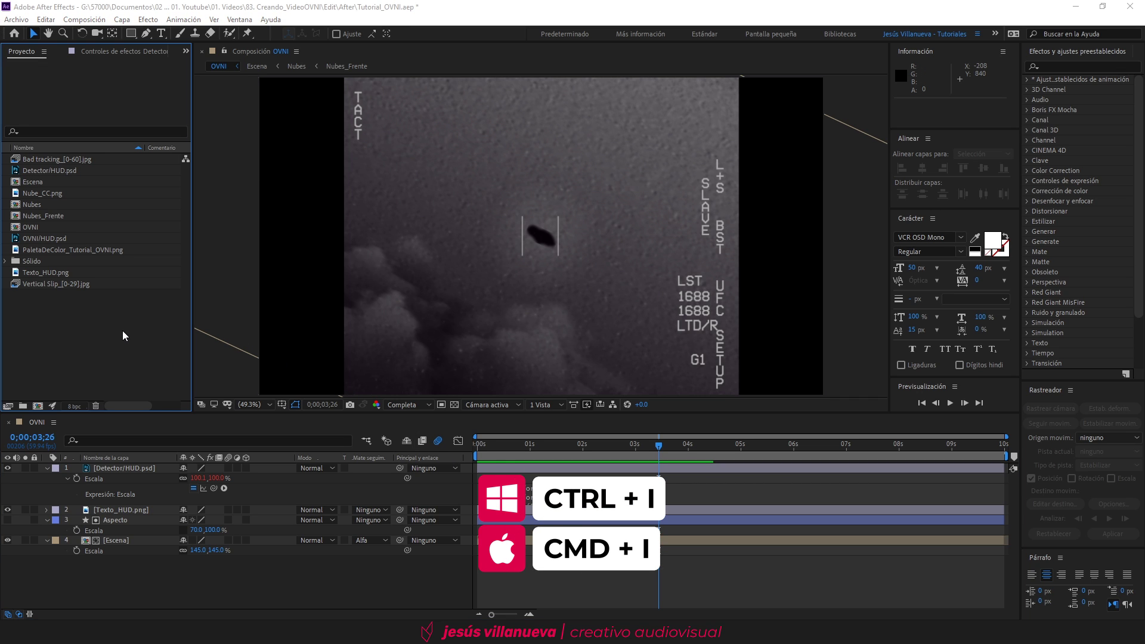
key(ctrl+i)
click(332, 145)
click(471, 410)
click(475, 290)
click(550, 288)
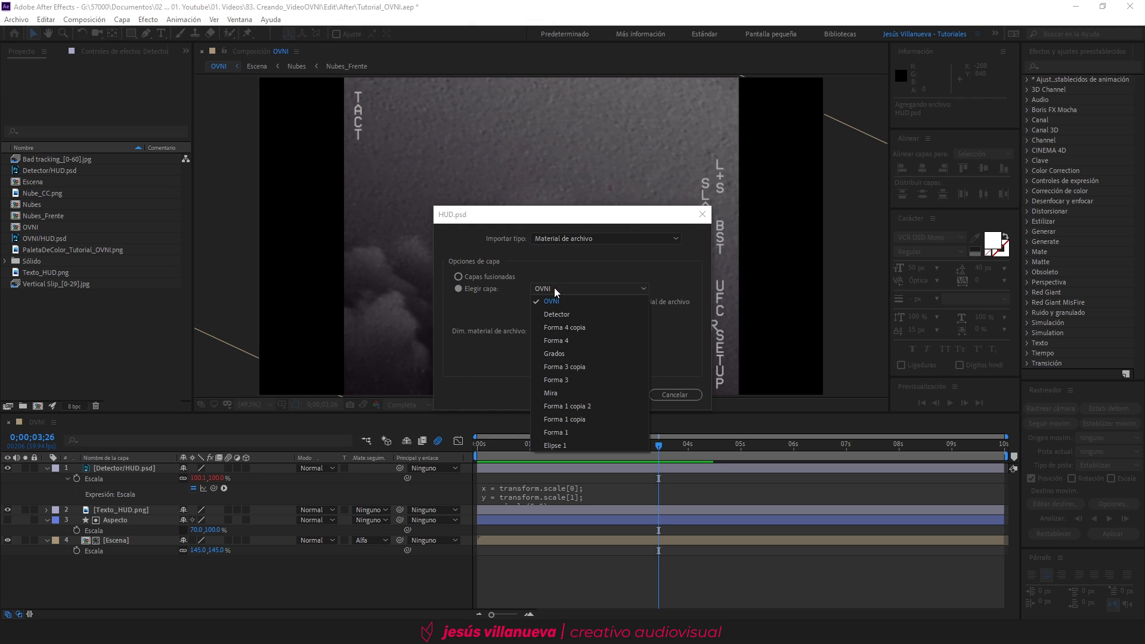
click(560, 394)
click(593, 394)
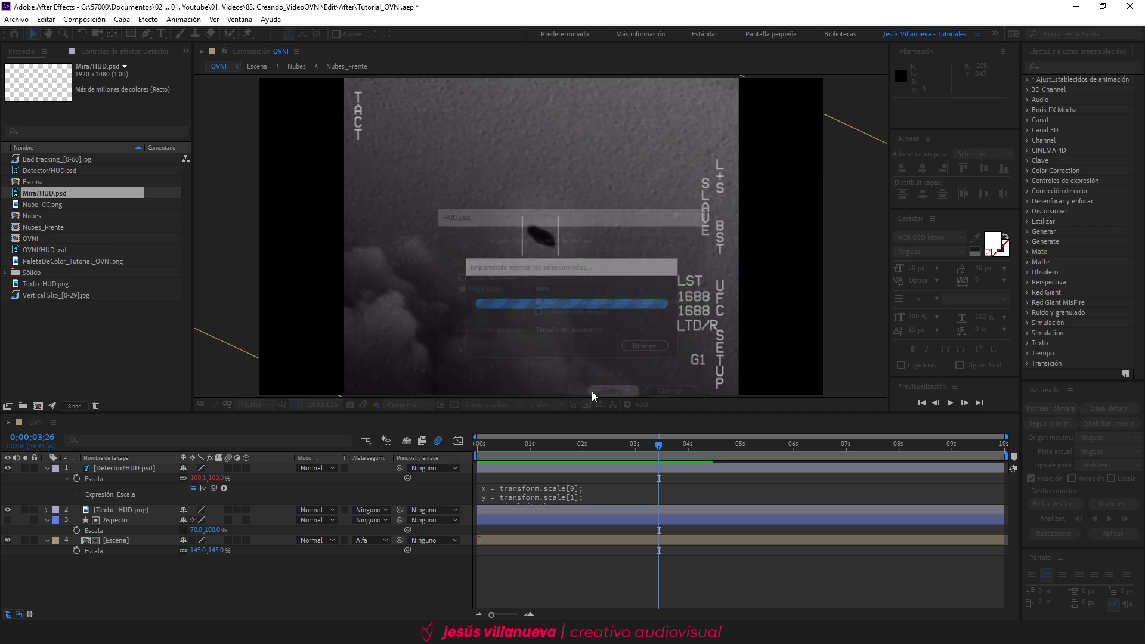
drag(52, 193, 113, 466)
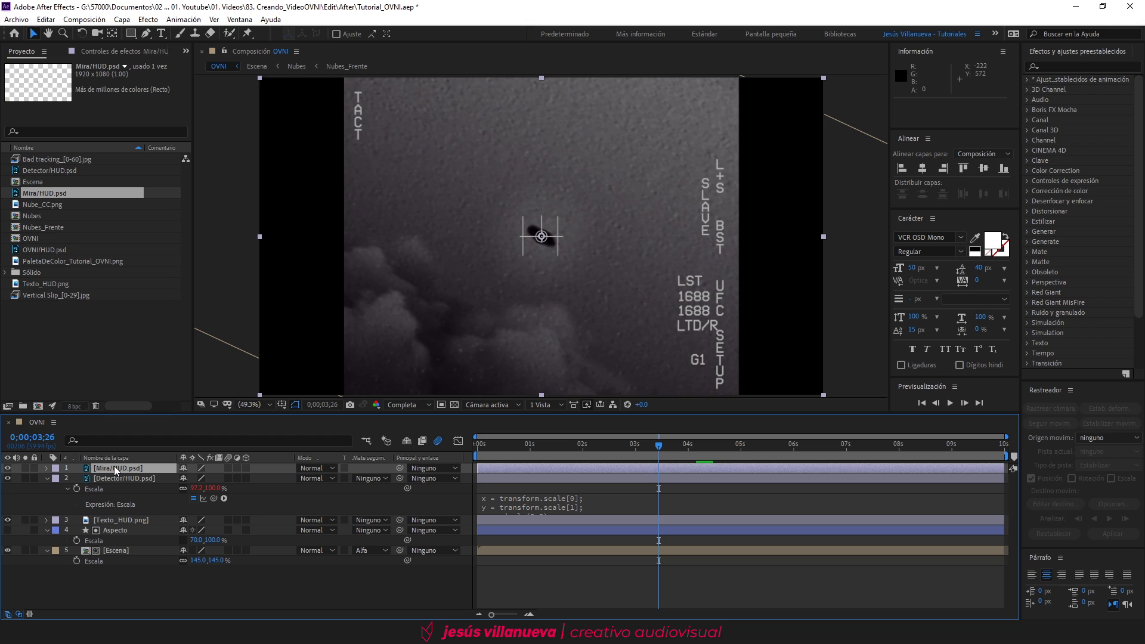
Step: Set the Mira layer's vertical position to 360
key(p)
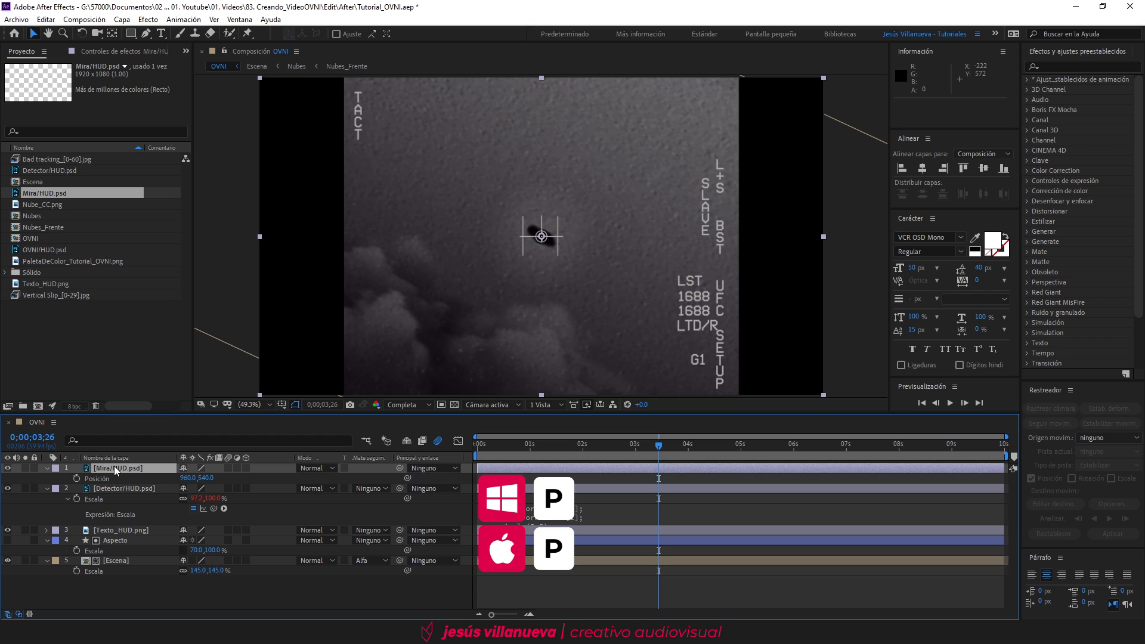
click(206, 478)
text(360)
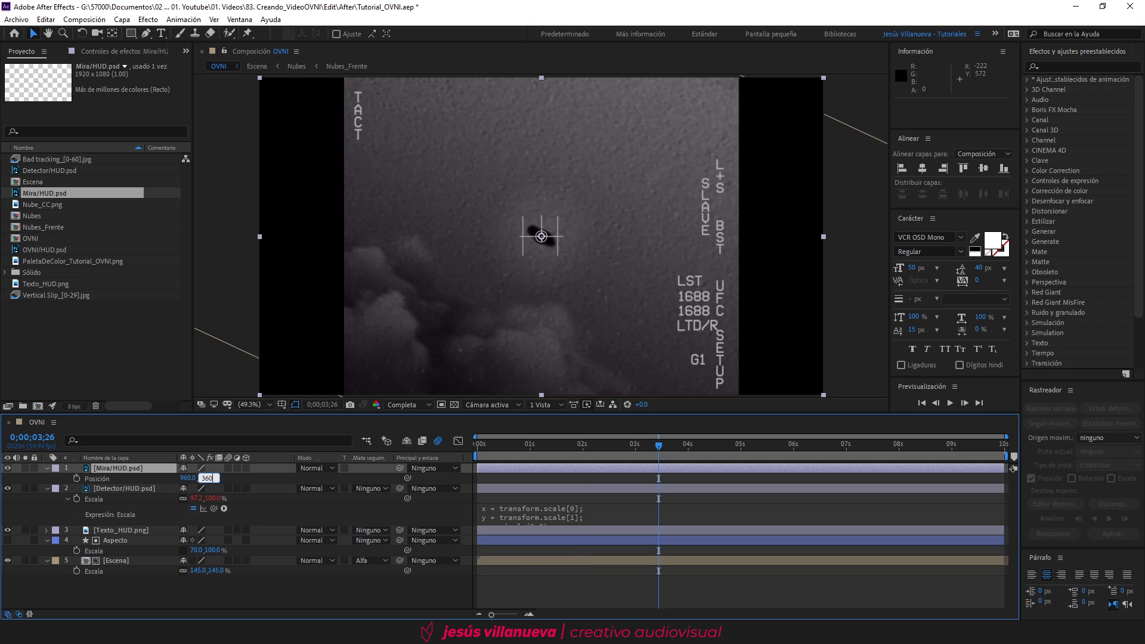
key(Return)
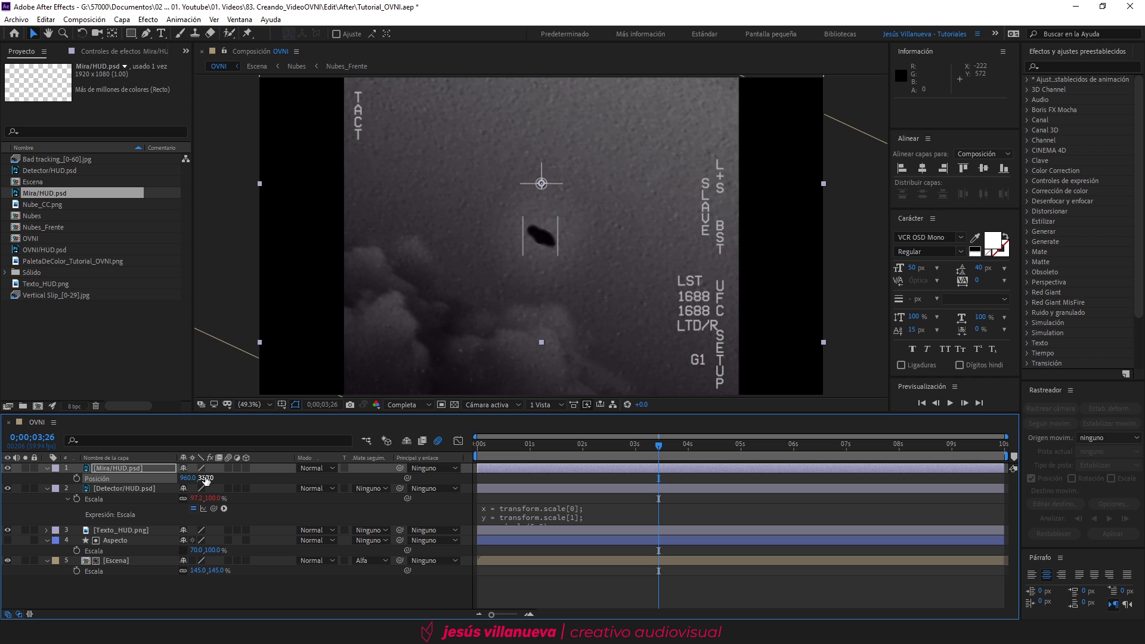
Step: Import only the Grados layer of HUD.psd at Tamaño del documento and place it above the Mira layer
double_click(156, 369)
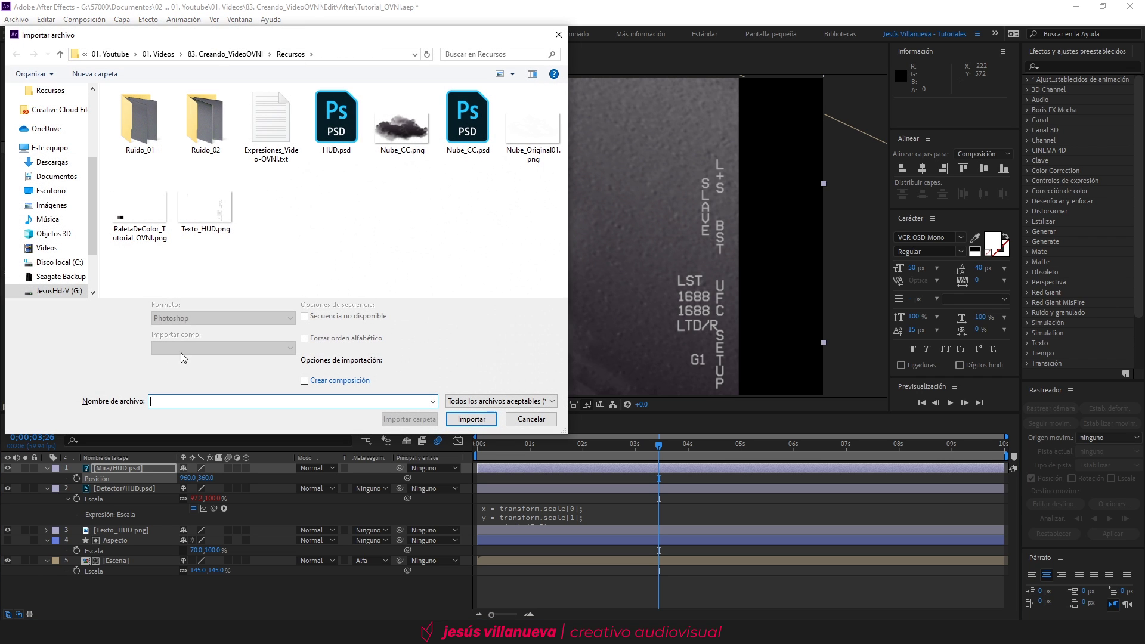
click(336, 119)
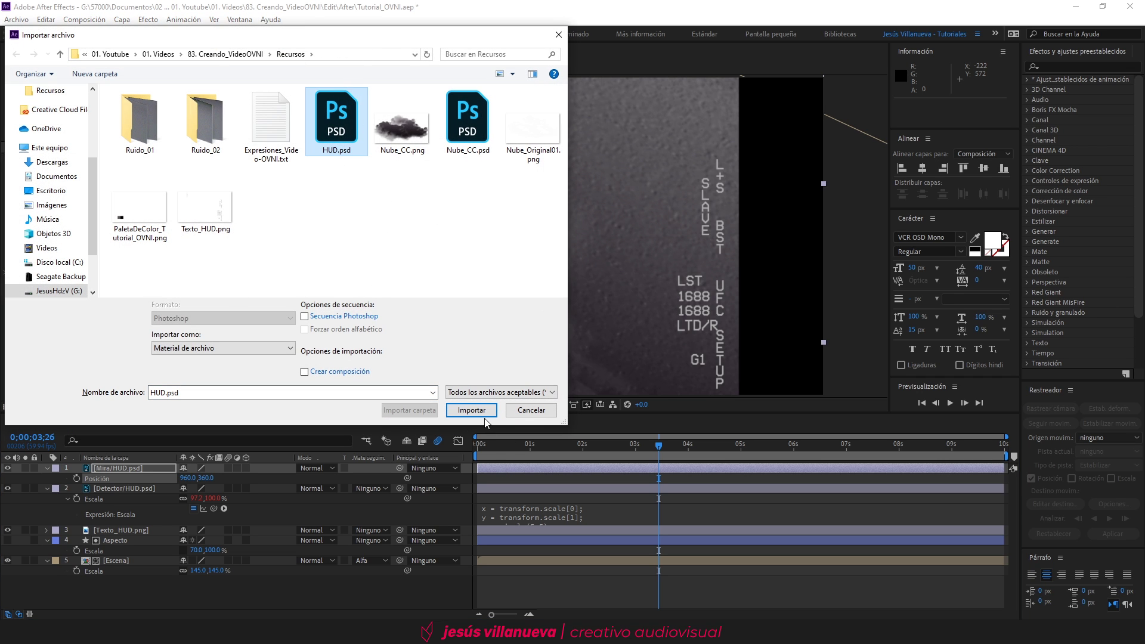
click(481, 418)
click(459, 289)
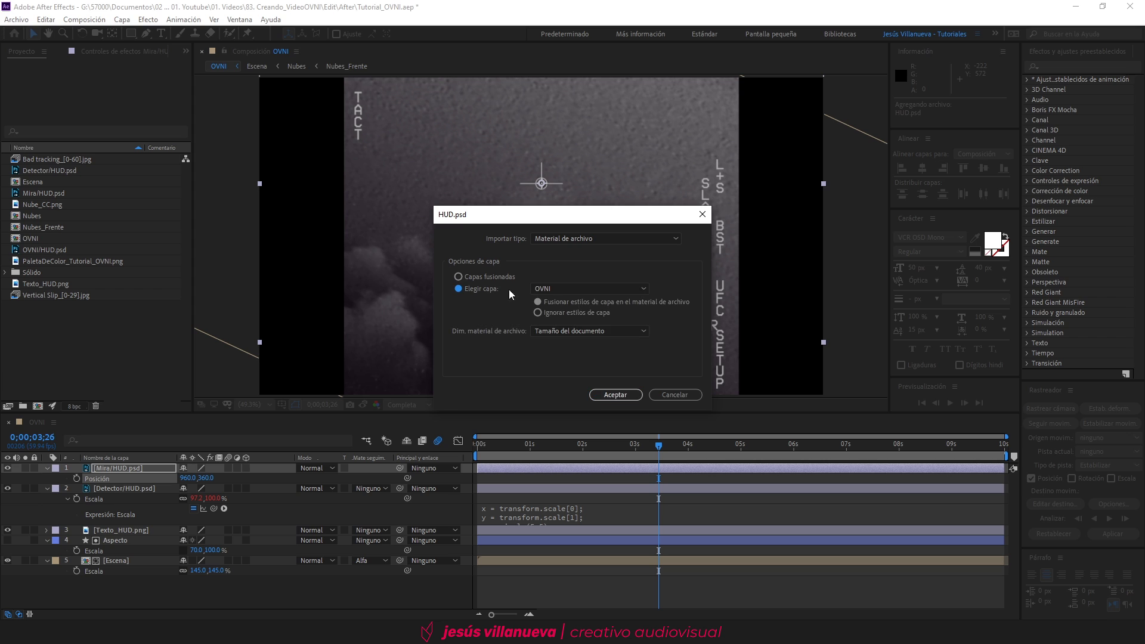
click(549, 288)
click(565, 354)
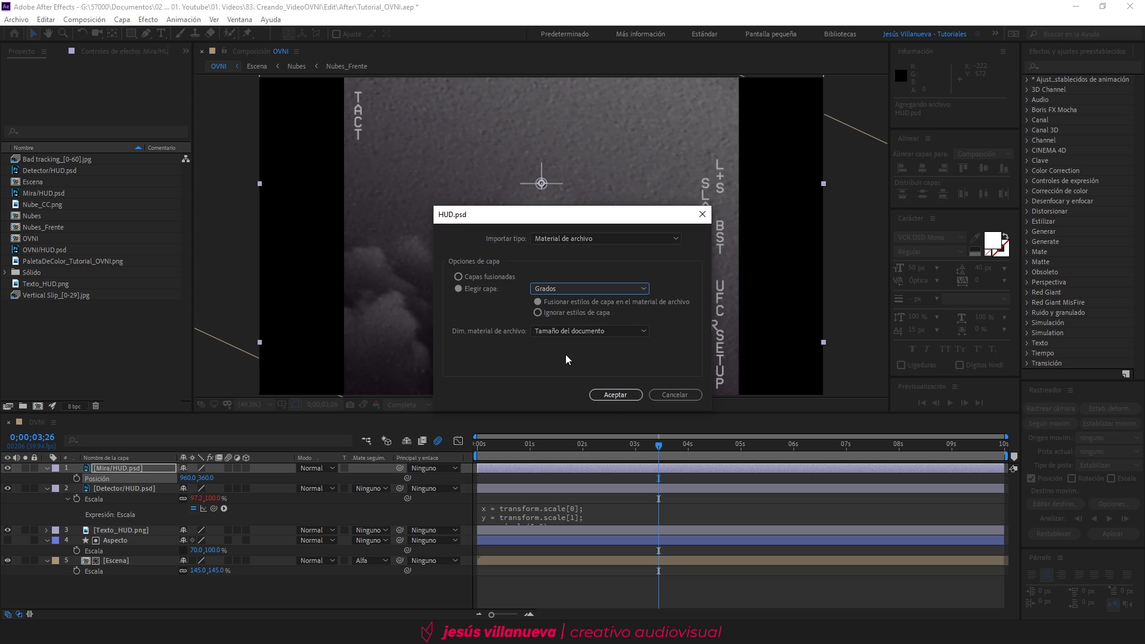
click(615, 394)
drag(35, 188, 130, 466)
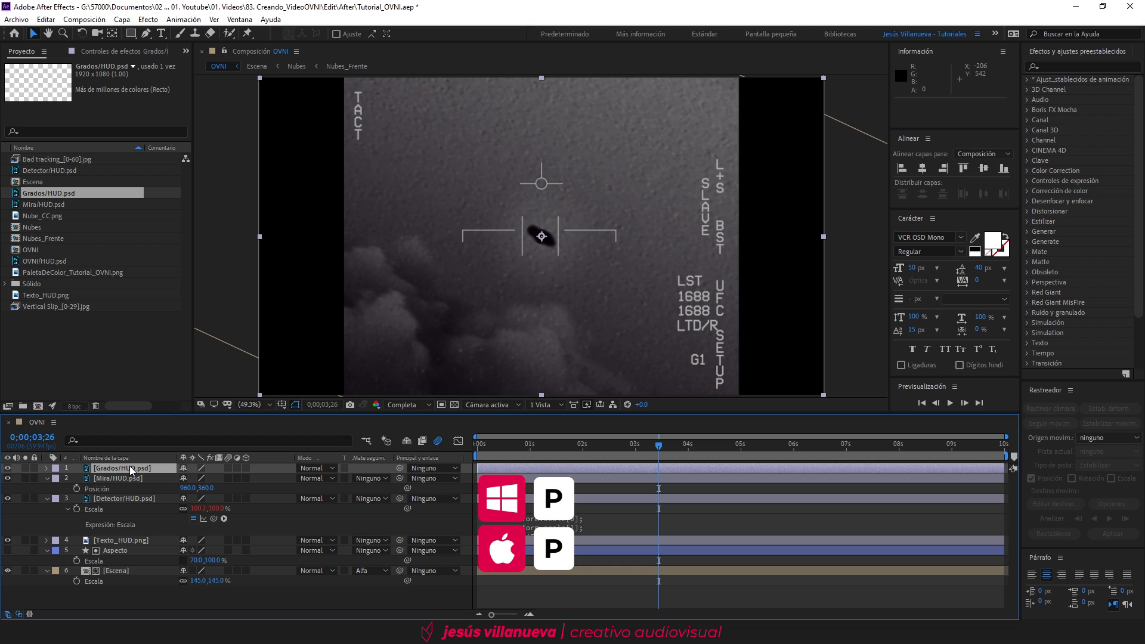
Step: Set the Grados layer's vertical position to 360
key(p)
click(205, 478)
text(360)
key(Return)
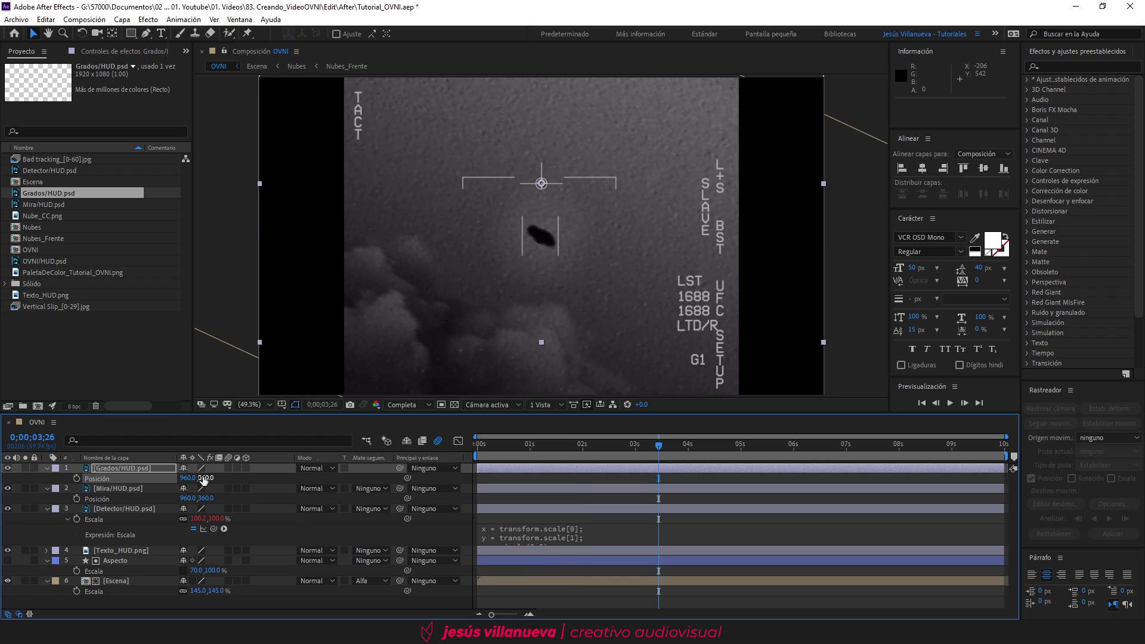
Step: Copy the expression wiggle(0.5,5) from Expresiones_VideoOVNI.txt in Notepad into the Grados layer's Rotation property and preview the animation
key(r)
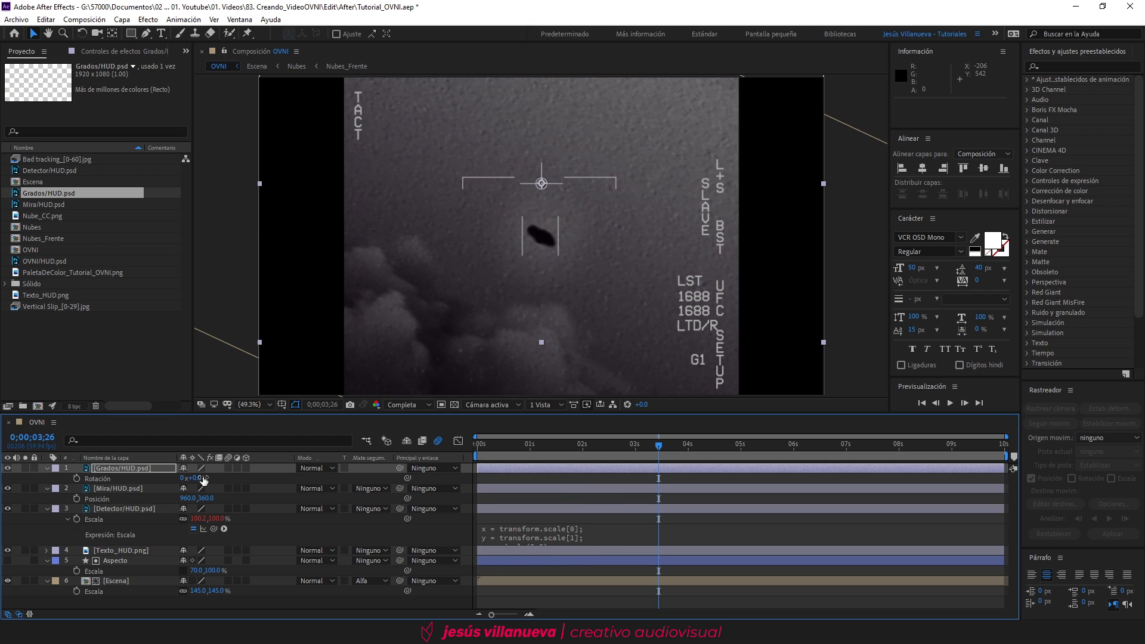
alt+click(78, 477)
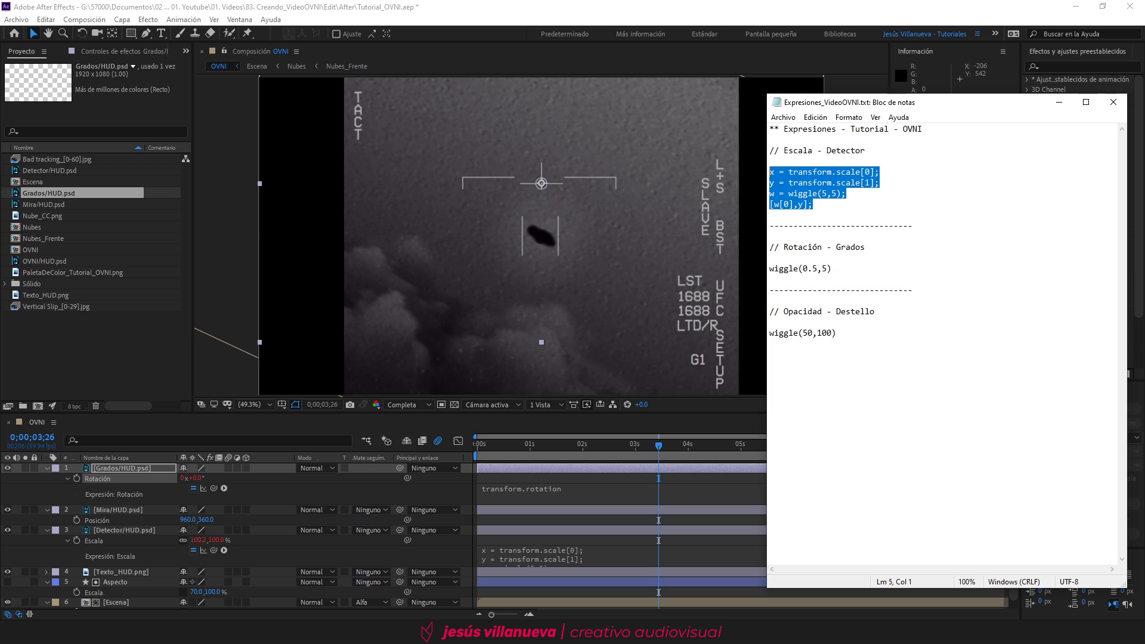
drag(840, 267, 770, 270)
key(ctrl+c)
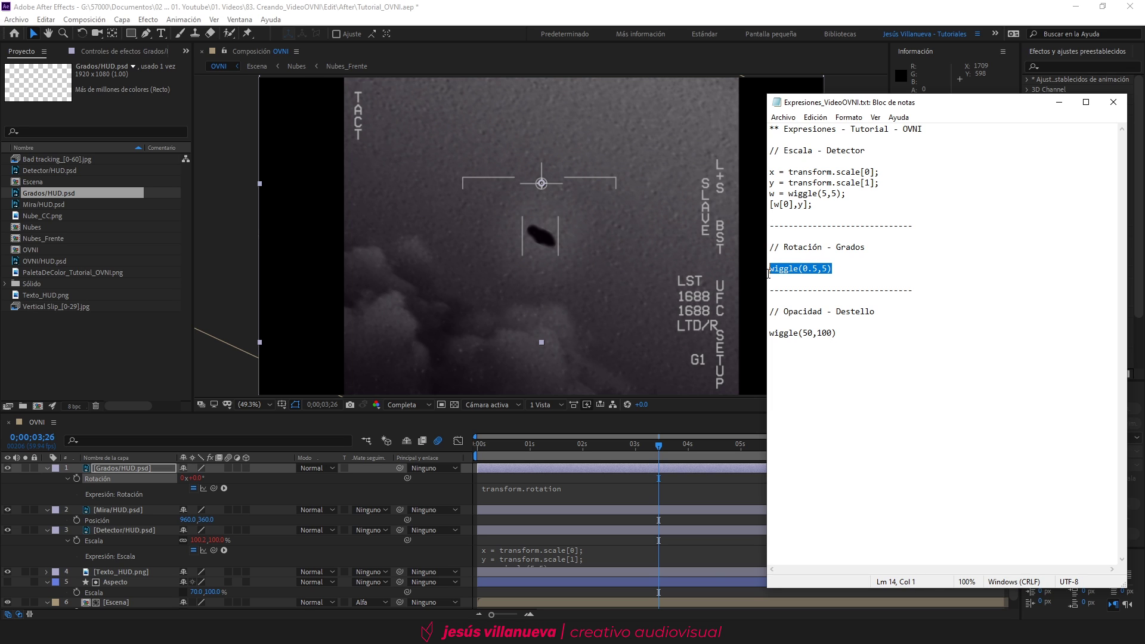
click(581, 488)
key(ctrl+v)
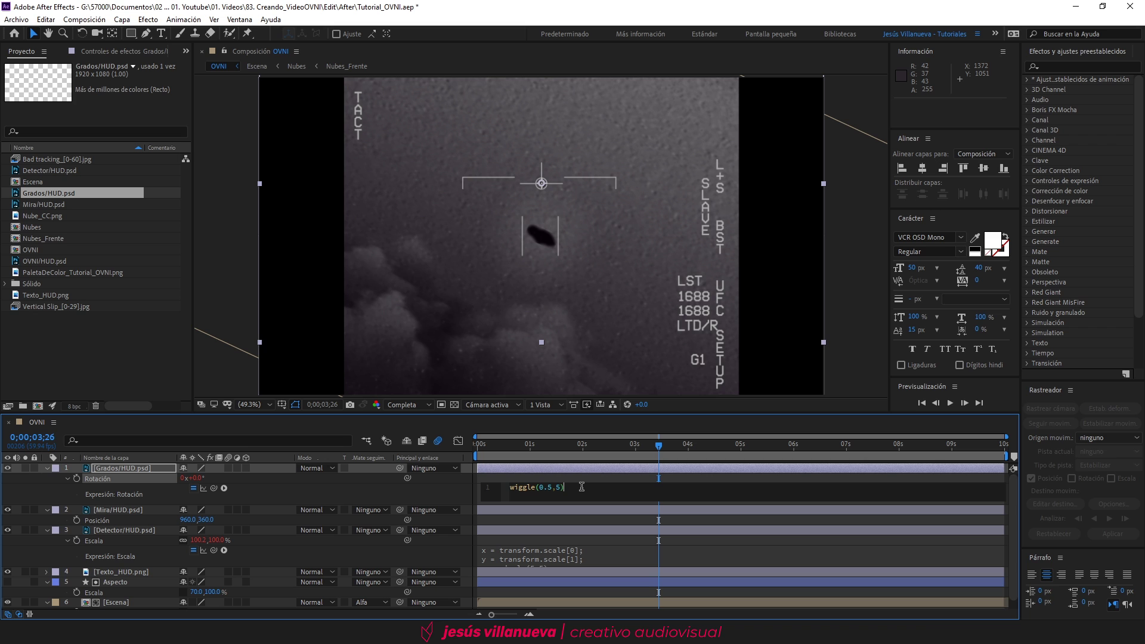
click(456, 494)
key(space)
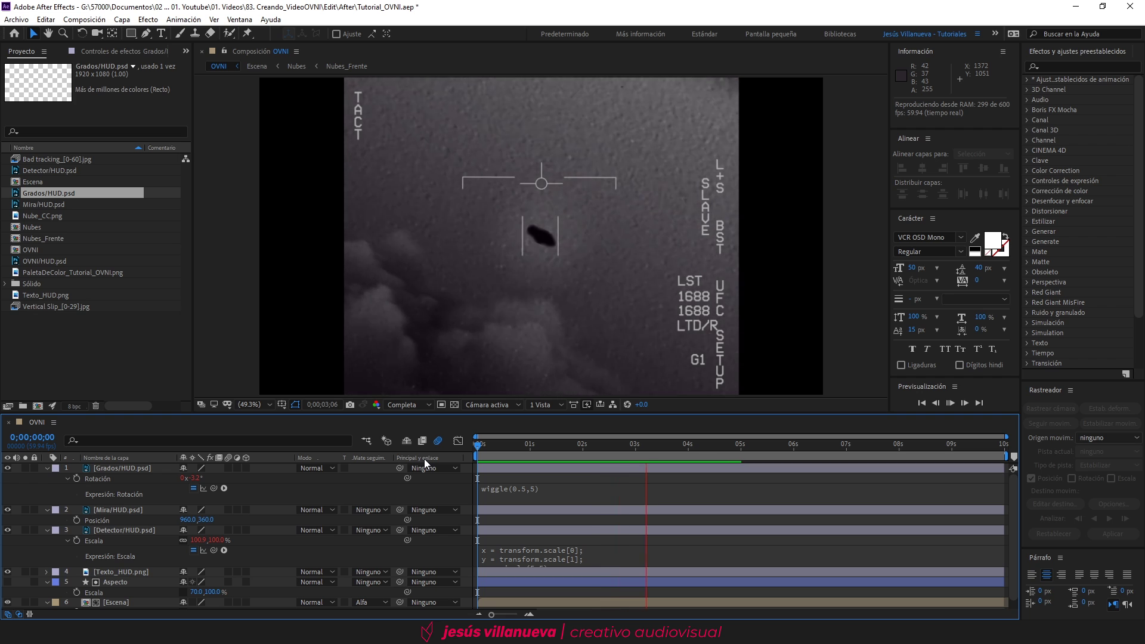
key(space)
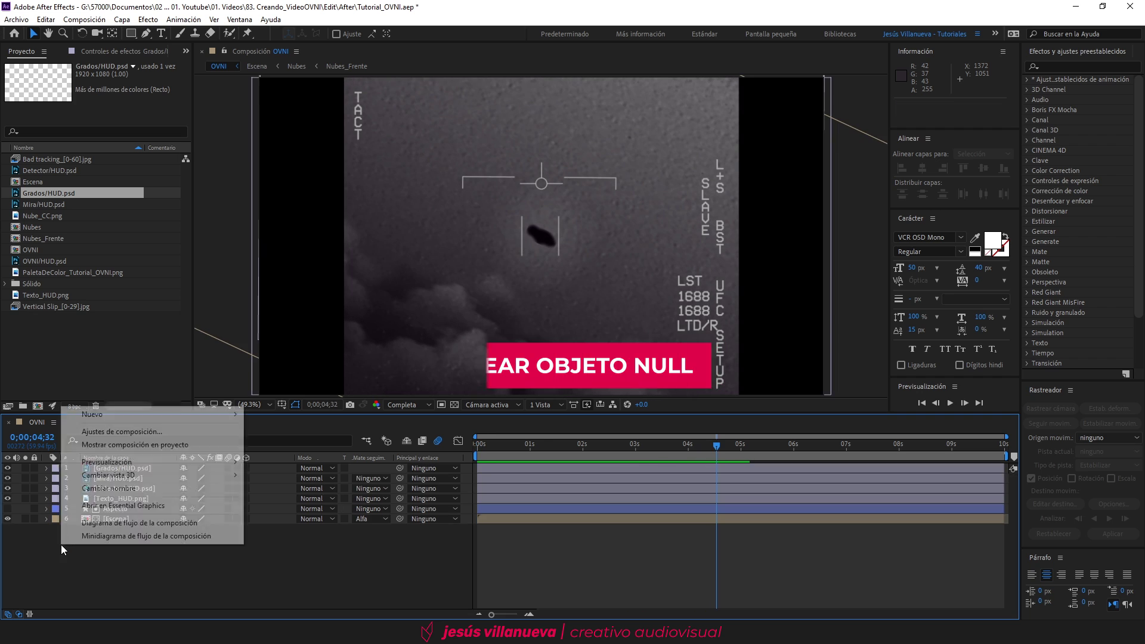
Step: Collapse the layers' properties, create a null object in the OVNI composition and rename it Rotación
key(u)
right_click(60, 545)
mouse_move(149, 413)
click(277, 483)
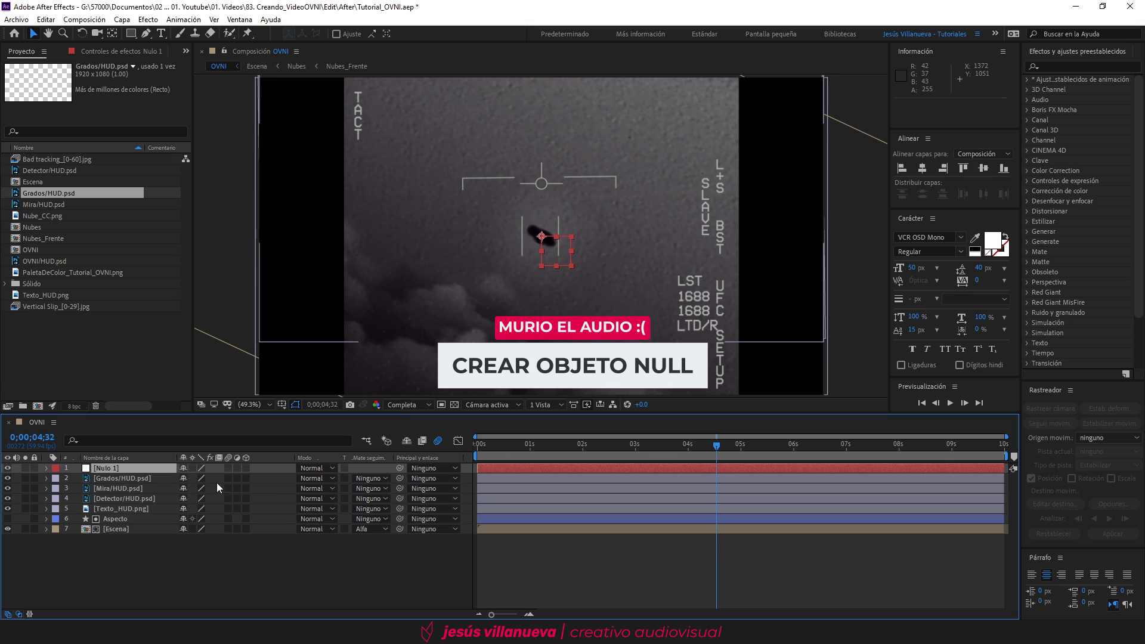
key(Return)
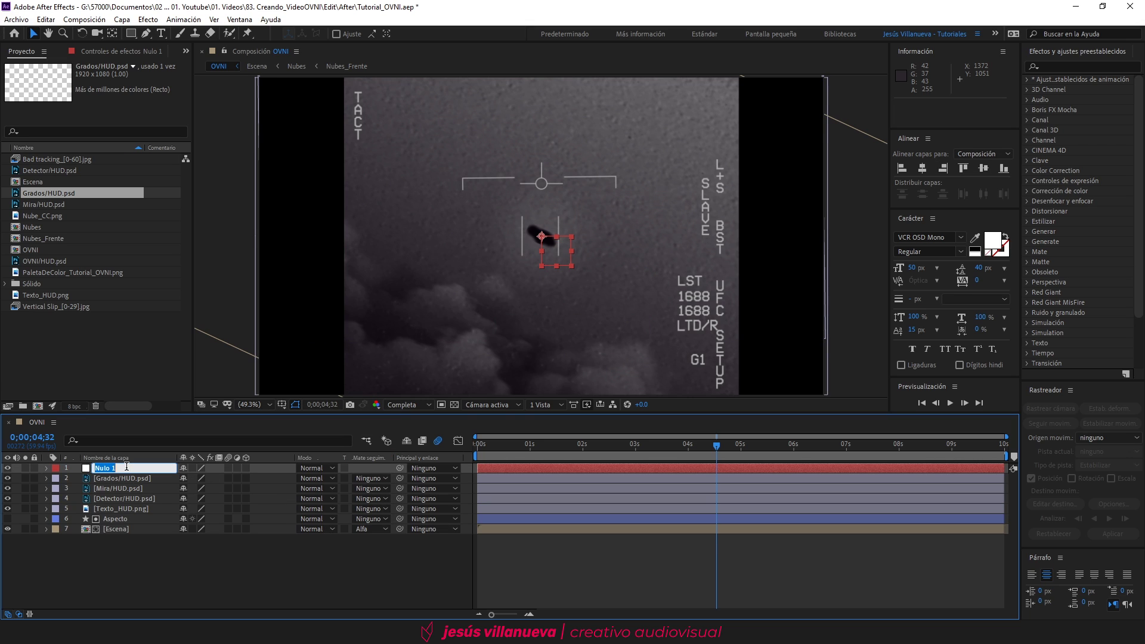
text(Rotación)
key(Return)
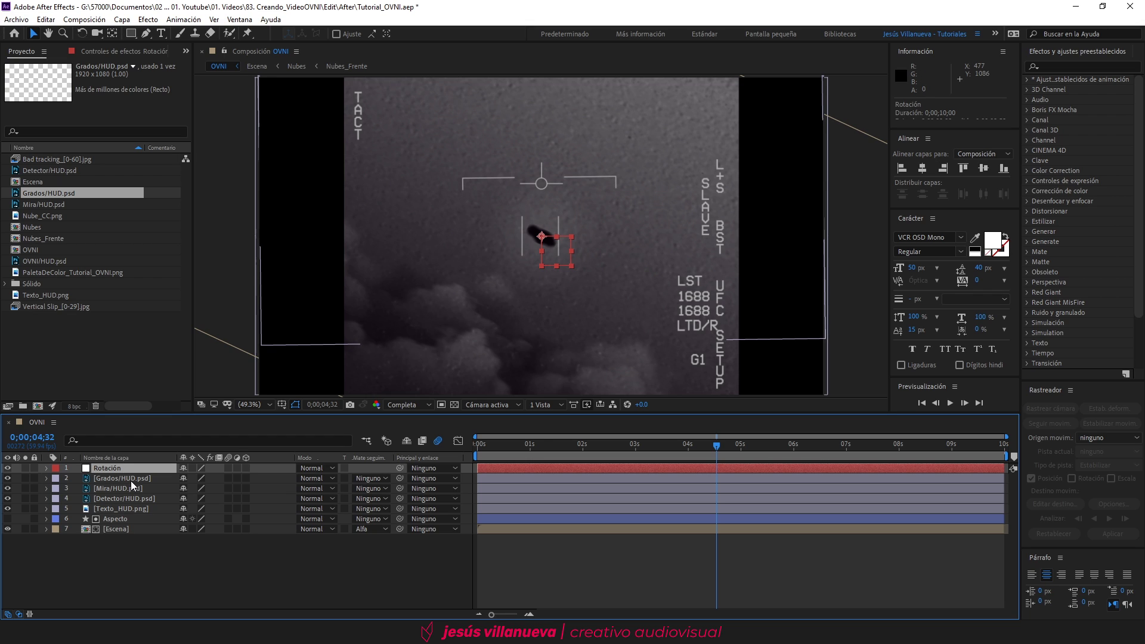
Step: Set the Rotación null's vertical position to 360 so it aligns with the Grados layer
click(131, 481)
click(134, 470)
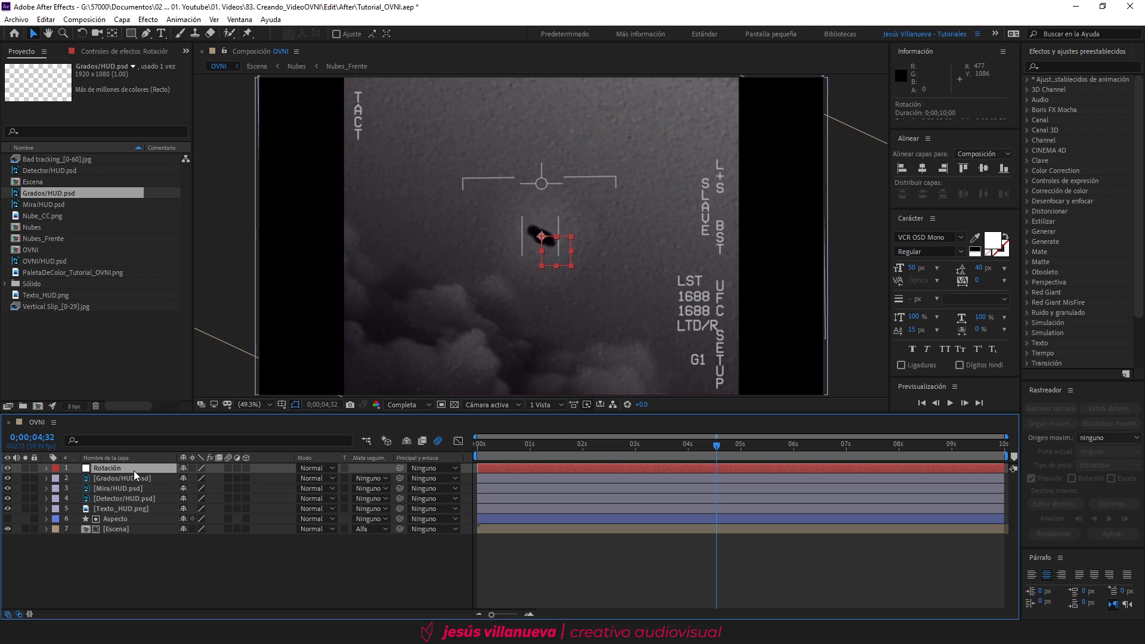
key(p)
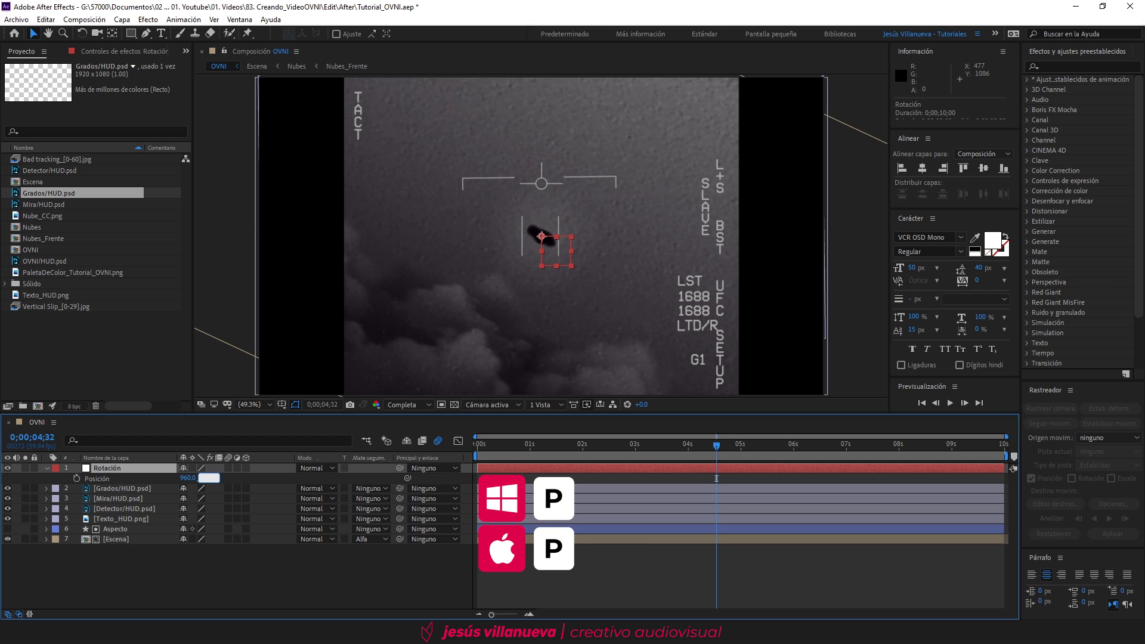
text(360)
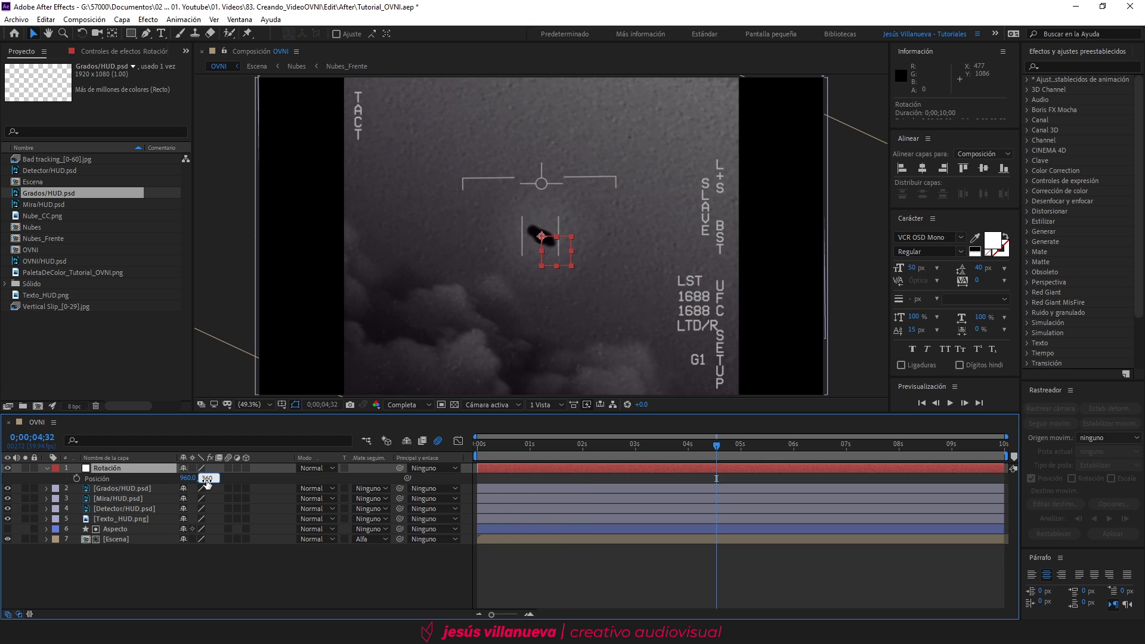
key(Return)
click(157, 485)
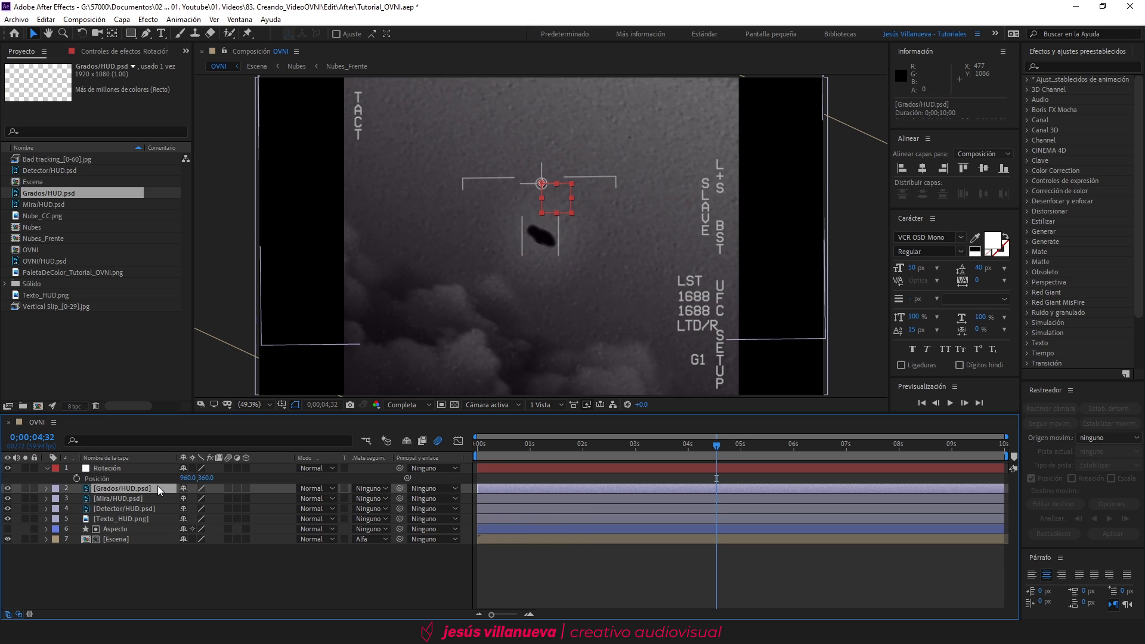
click(163, 467)
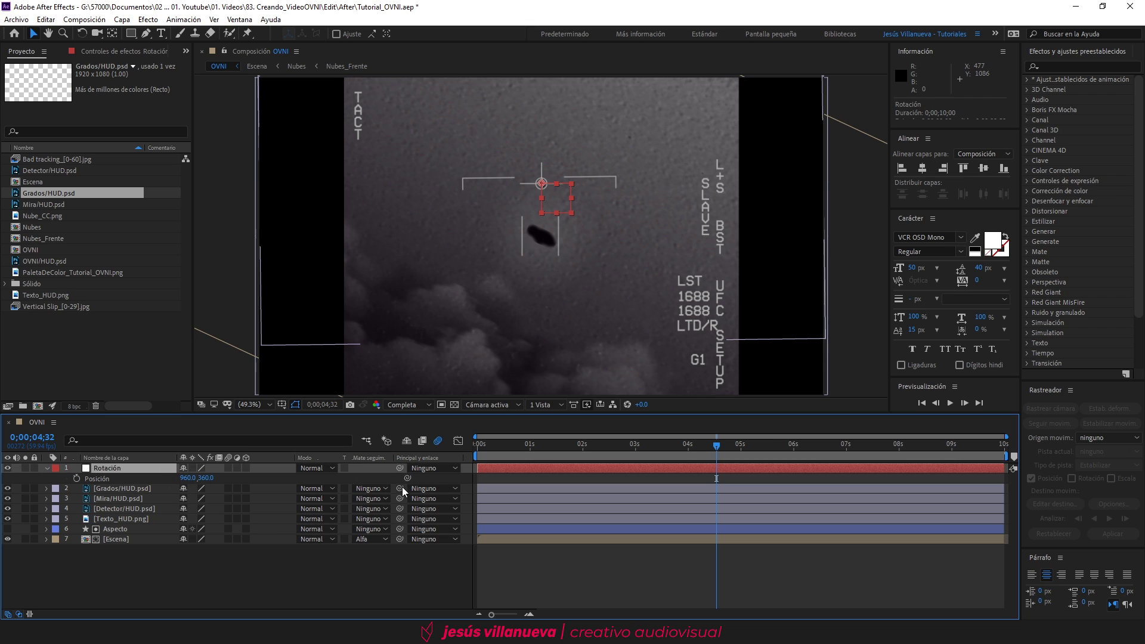
Step: Parent the Grados layer to the Rotación null and set the null's rotation to 25°
drag(398, 489, 145, 469)
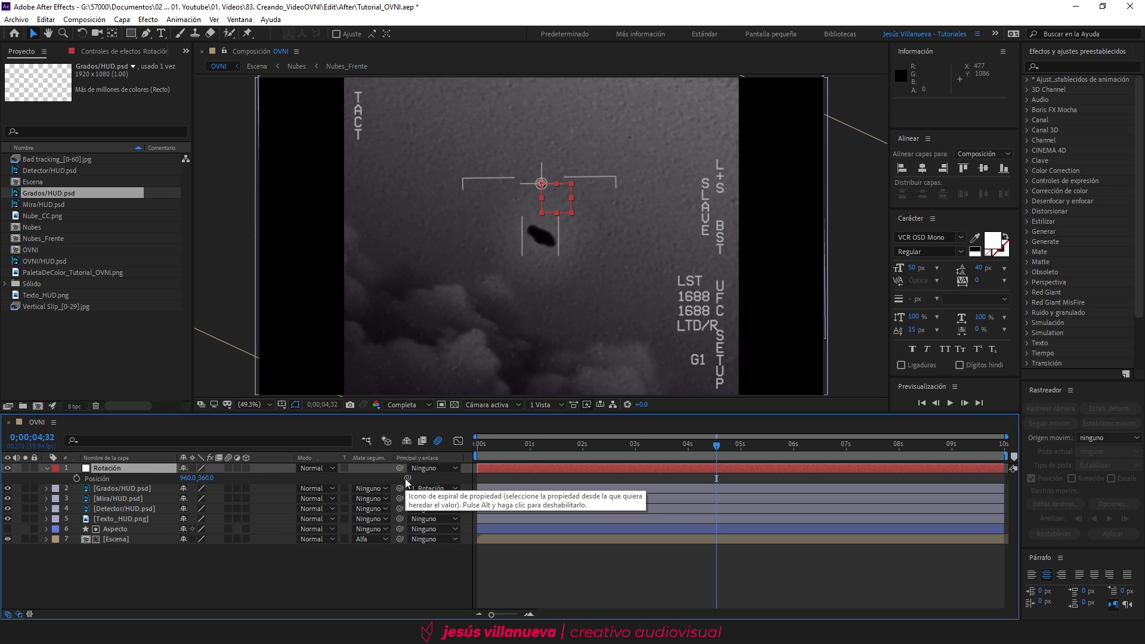
click(19, 614)
click(19, 614)
click(19, 614)
click(19, 614)
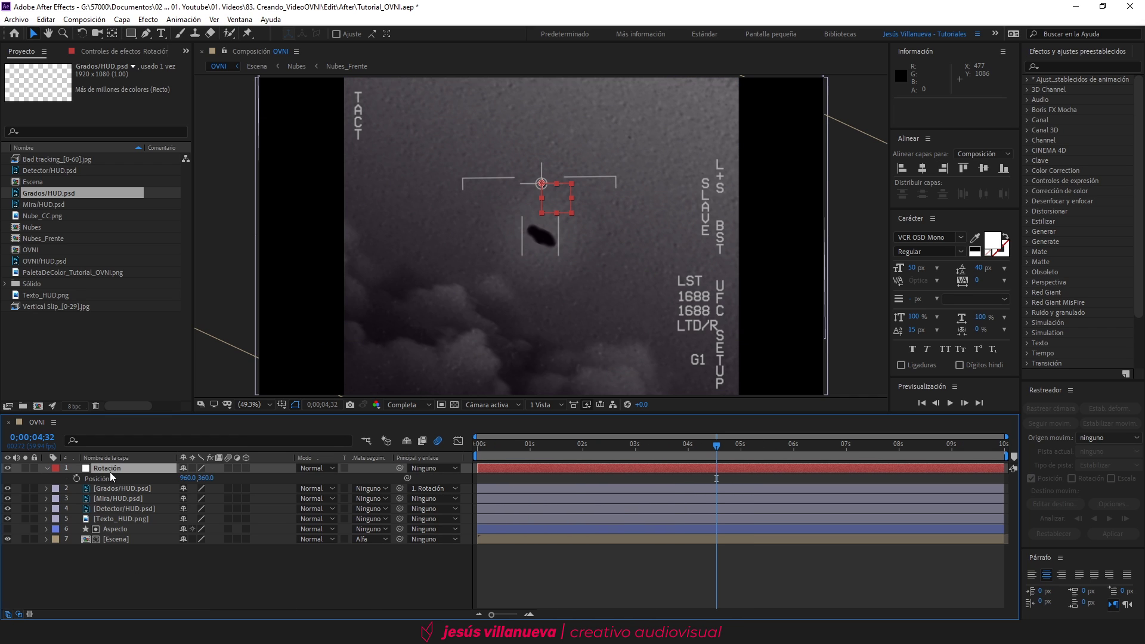
key(r)
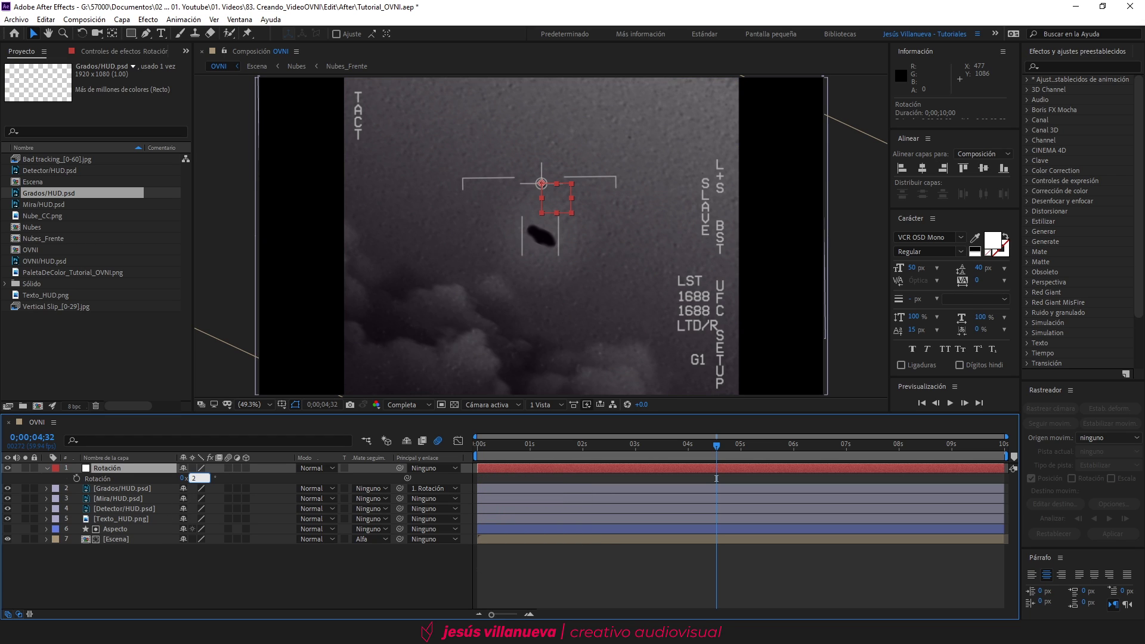
drag(202, 478, 200, 479)
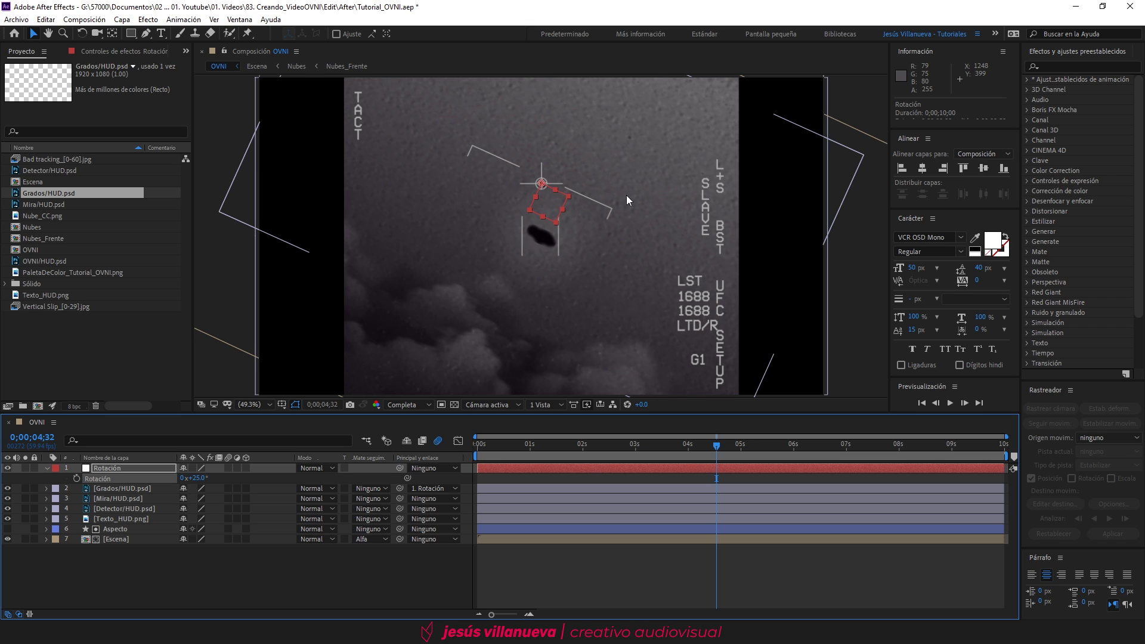
Step: Apply the Sombra paralela effect to the Texto_HUD, Detector, Mira and Grados layers
click(1069, 67)
text(sombr)
drag(1102, 192, 149, 520)
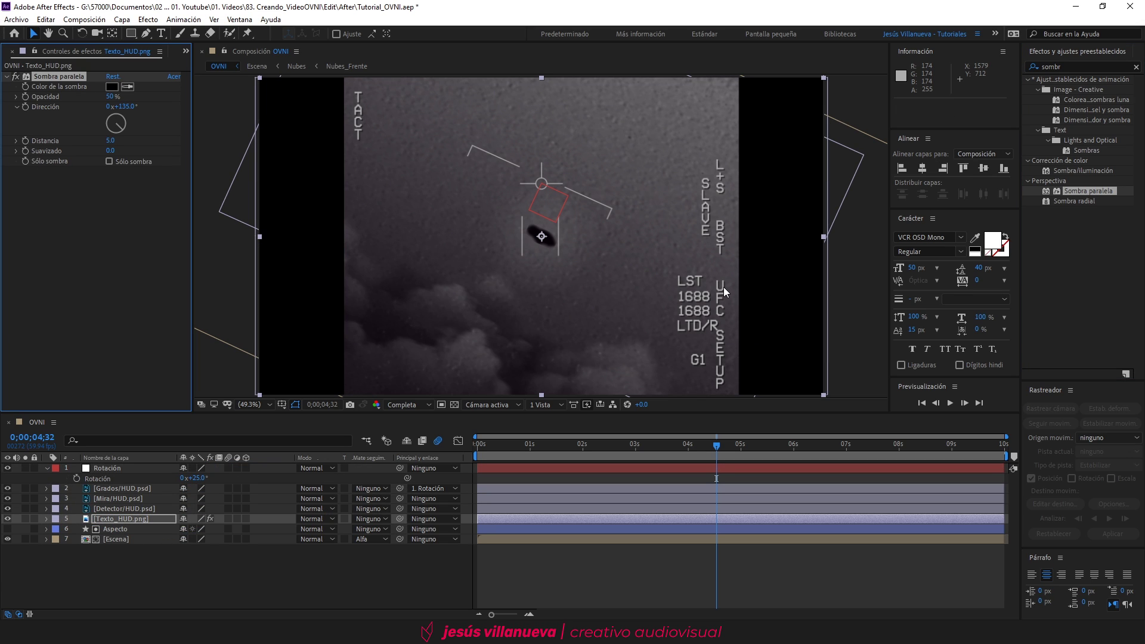
drag(1088, 191, 113, 489)
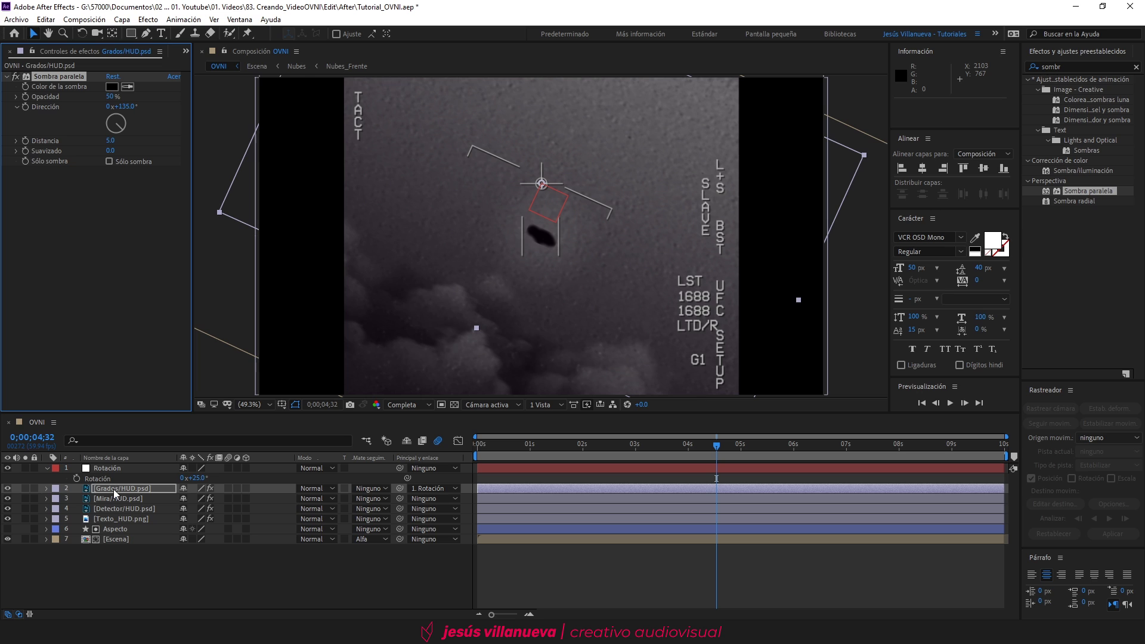
Step: Precompose all seven layers of the OVNI composition into a new composition named RGB
click(47, 468)
drag(78, 566, 126, 453)
right_click(127, 484)
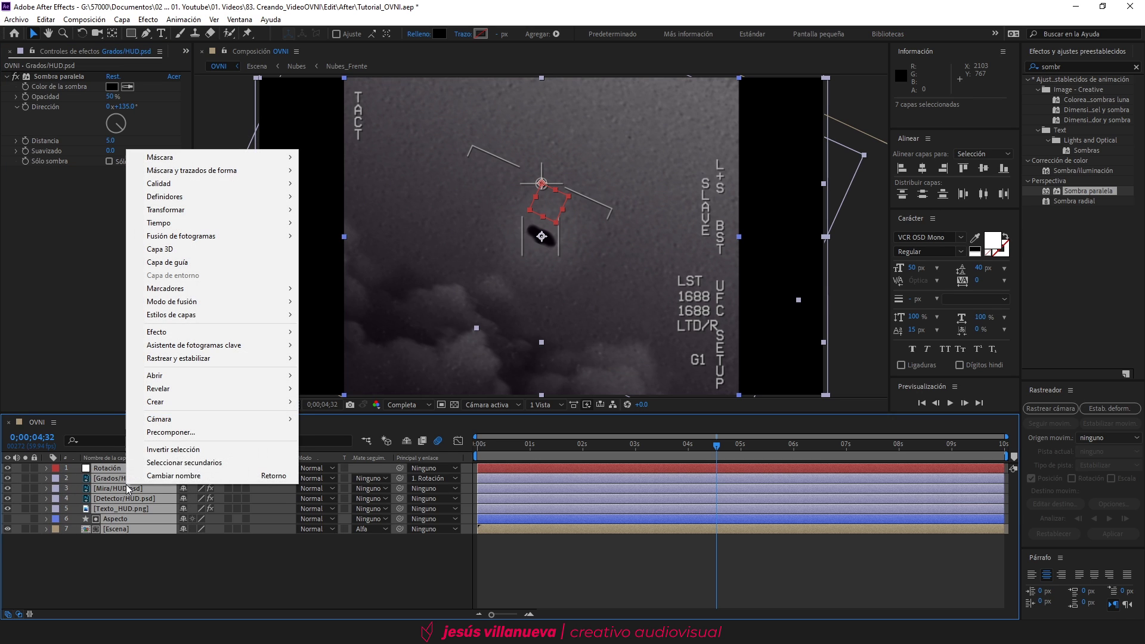
click(184, 432)
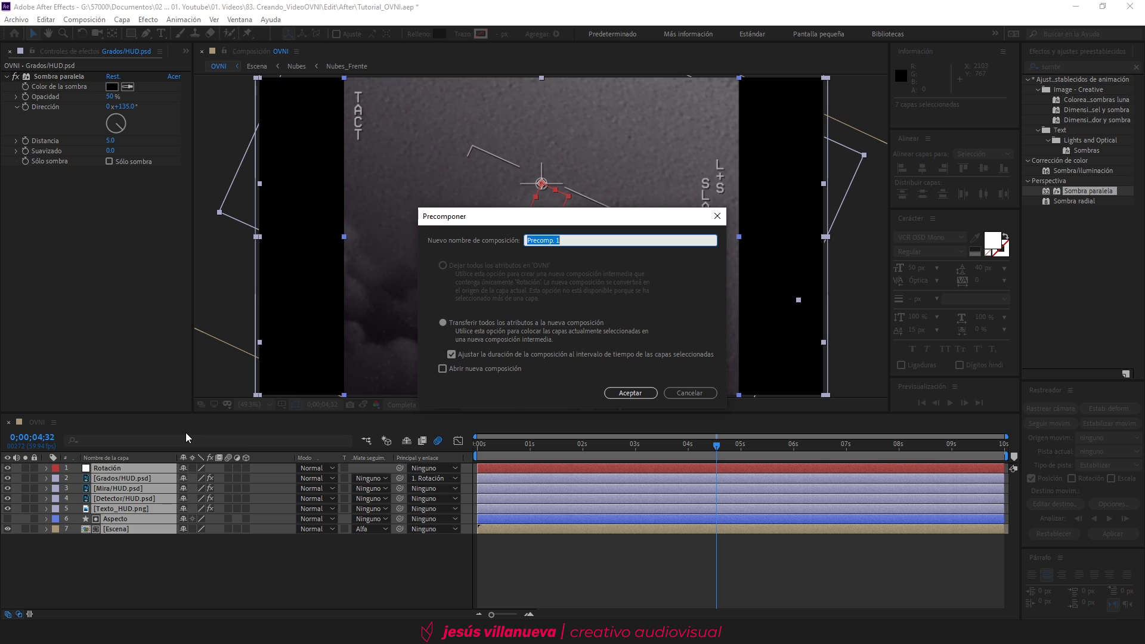
text(RGB)
click(629, 393)
Step: Duplicate the RGB precomposition layer and rename the copy B
key(ctrl+d)
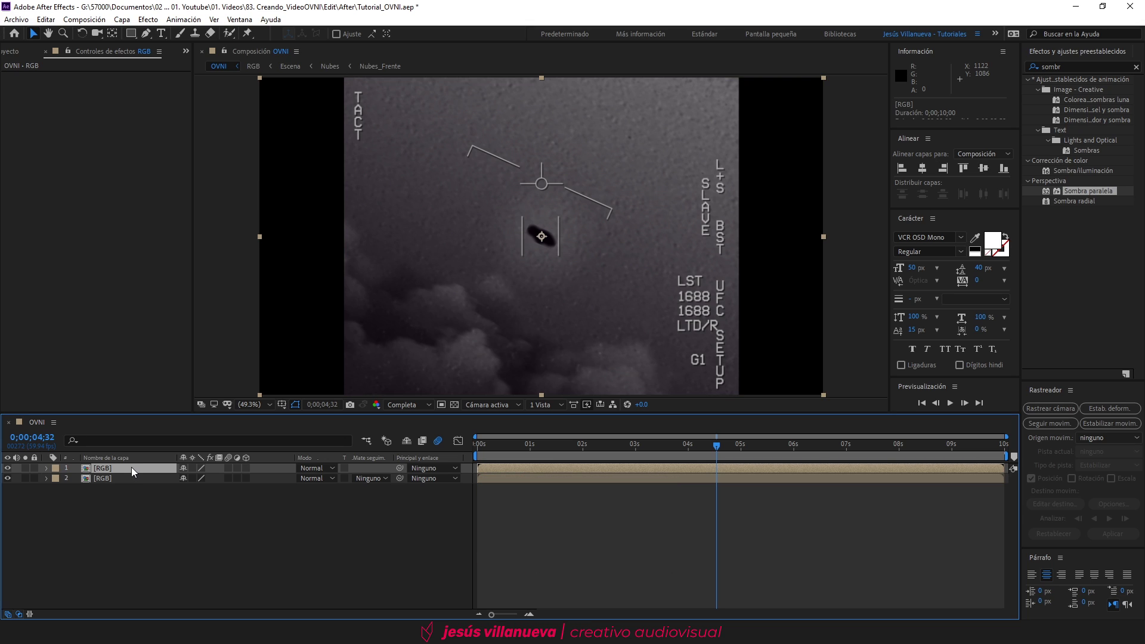
key(Return)
text(B)
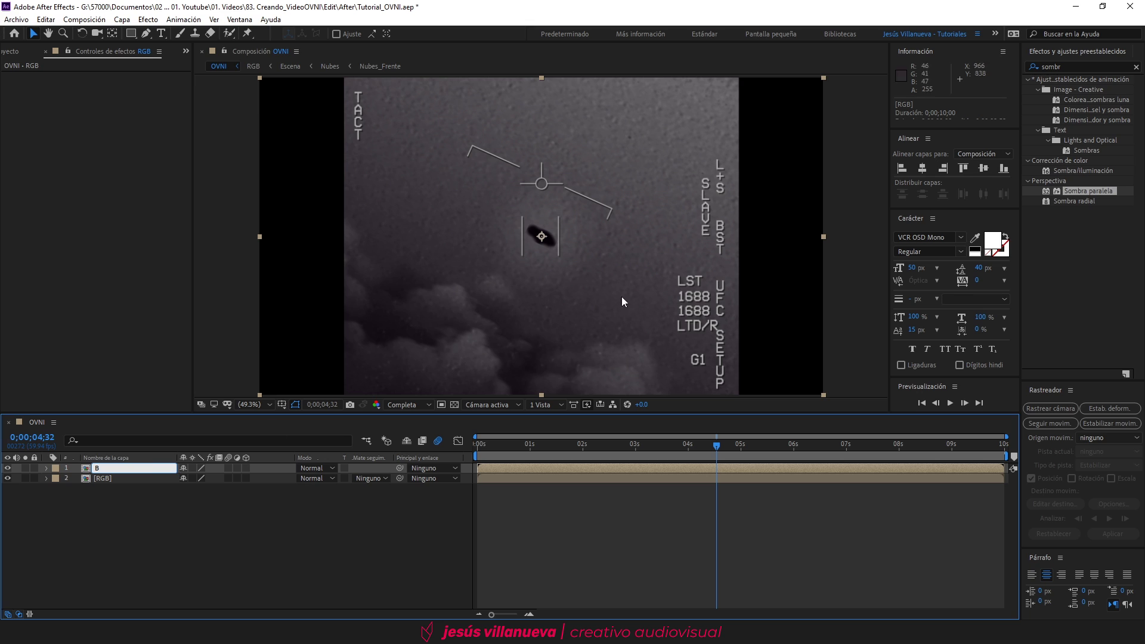
Step: Apply the Definir canales effect to the B layer and set its red and green channels to Desactivado
click(1070, 66)
text(defini)
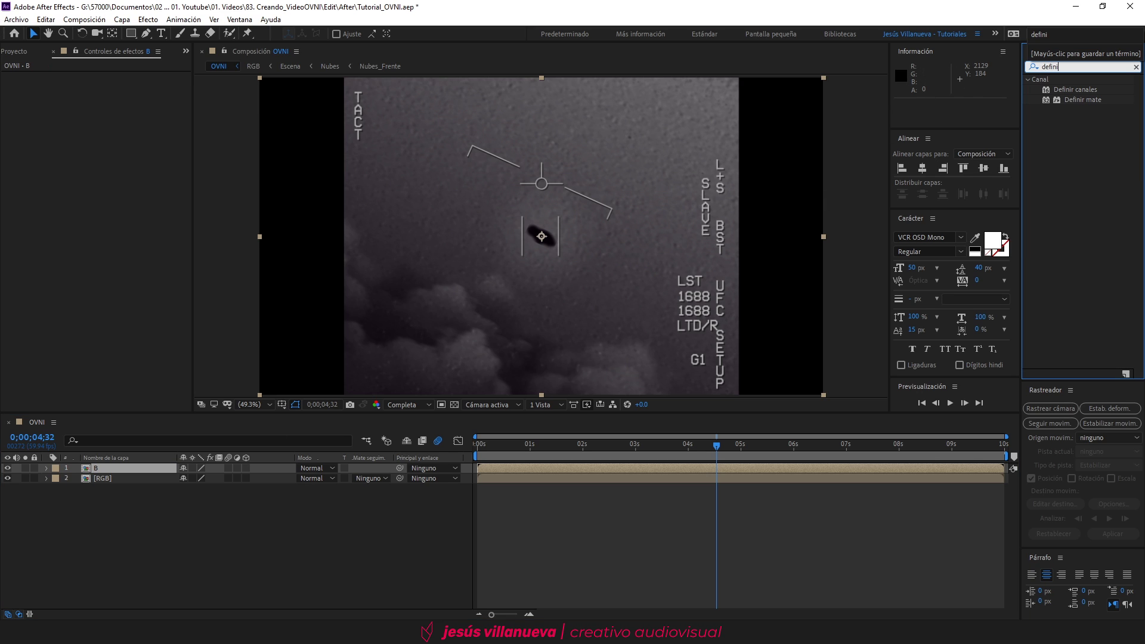
drag(1073, 89, 105, 472)
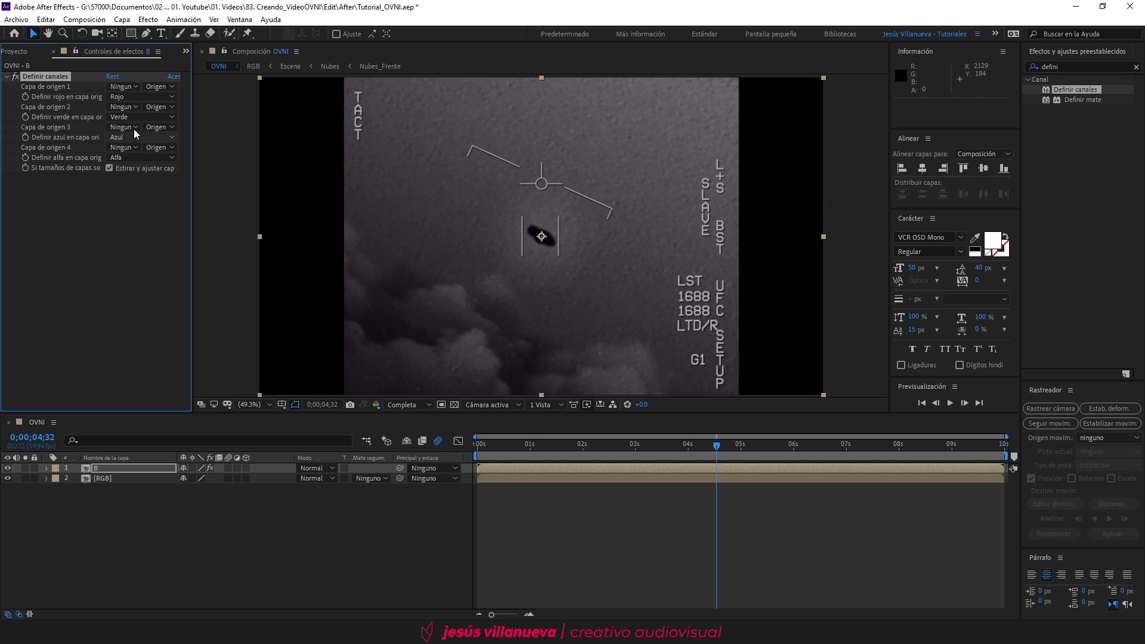
click(143, 98)
click(146, 226)
click(145, 117)
click(146, 247)
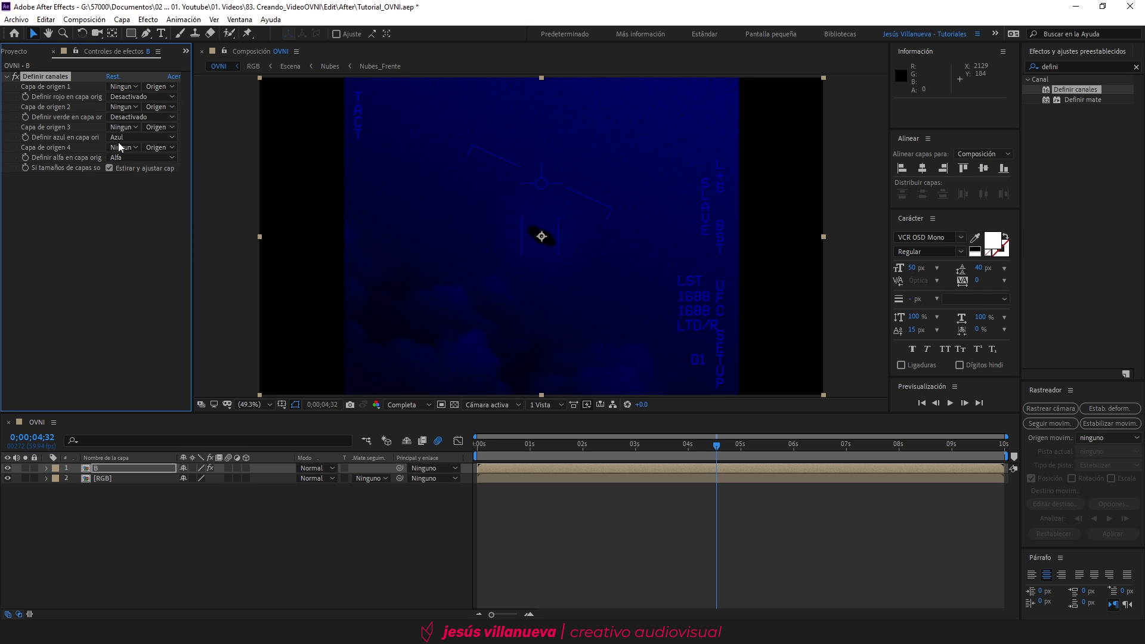
Step: Apply Desenfoque gaussiano to the B layer with edge pixels repeated and the blur set to 15
click(1070, 67)
text(gaus)
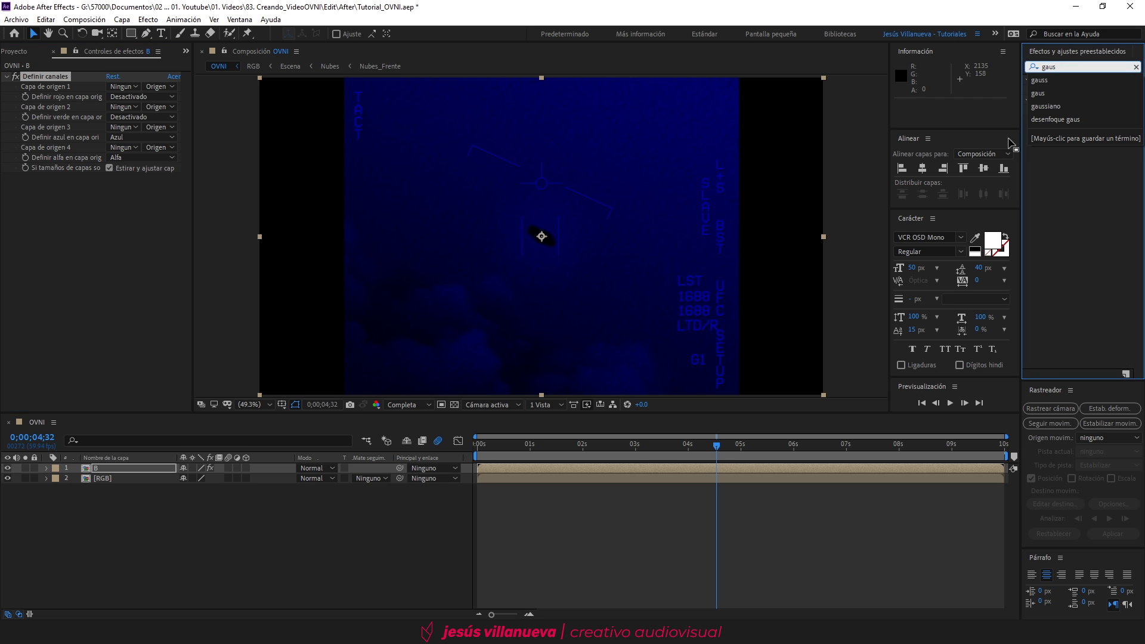
drag(1102, 94, 84, 469)
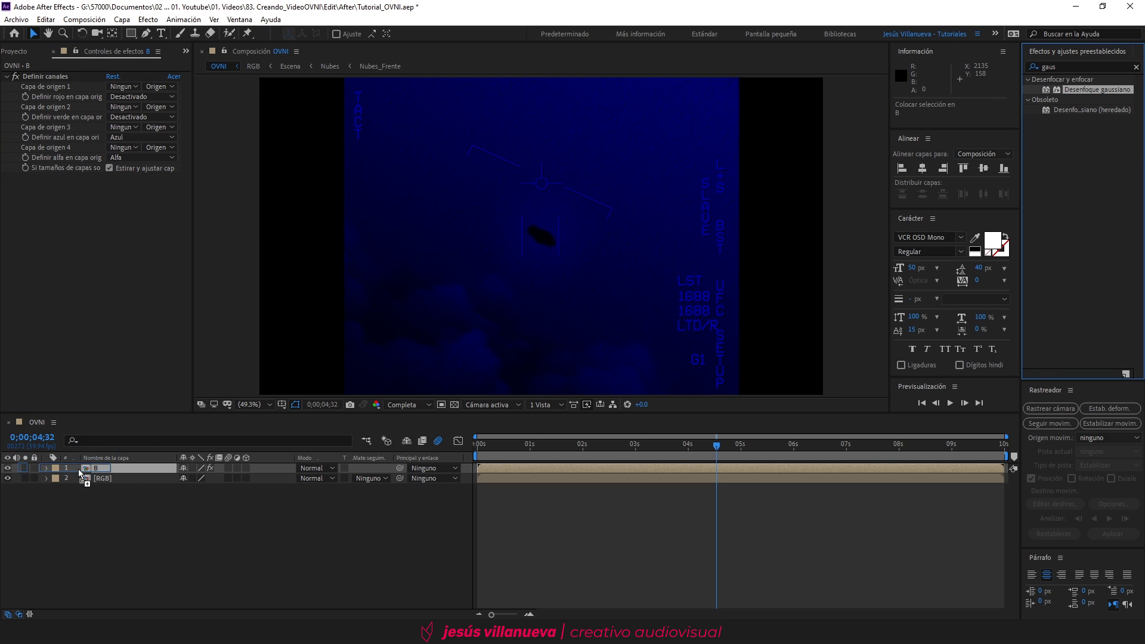
click(109, 209)
click(110, 188)
text(10)
key(Return)
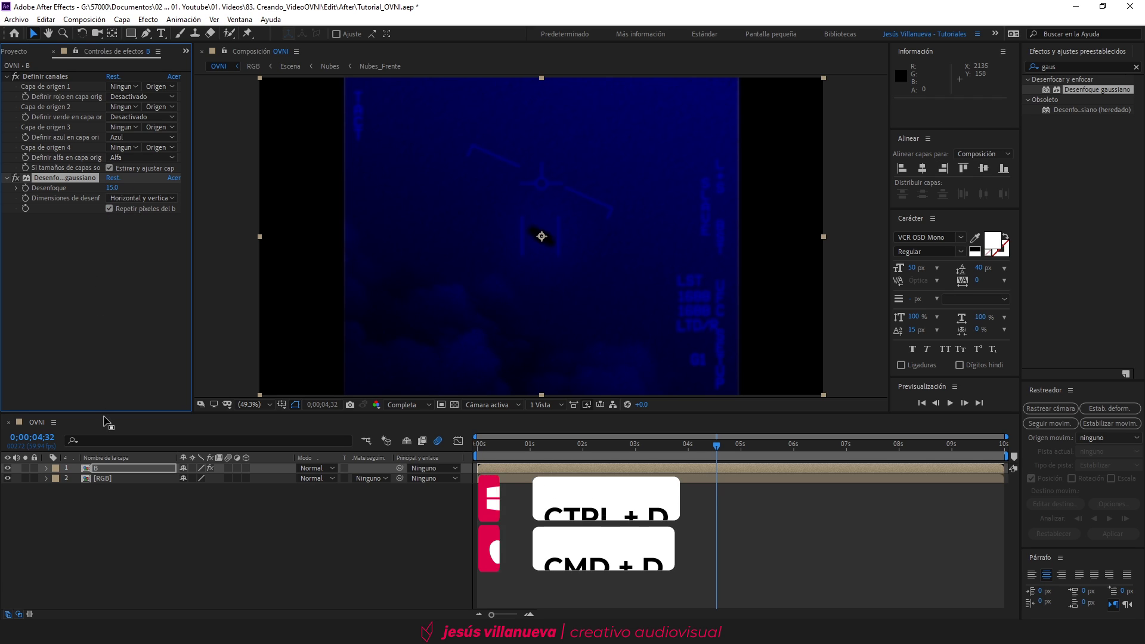
Step: Duplicate the B layer and rename the copy G
click(119, 471)
key(ctrl+d)
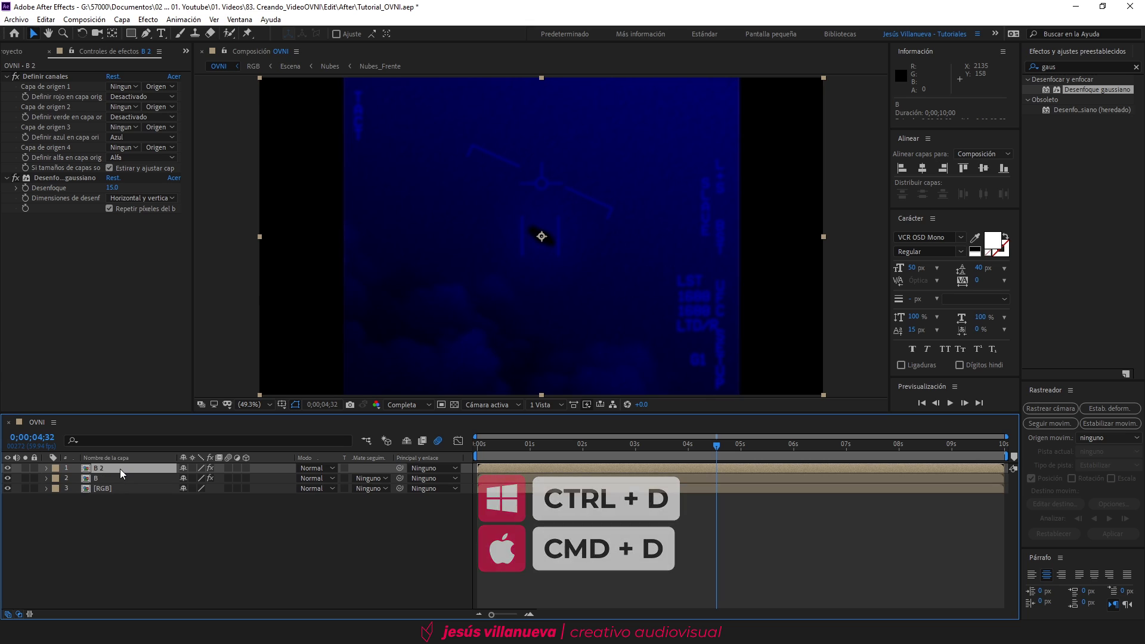
key(Return)
text(G)
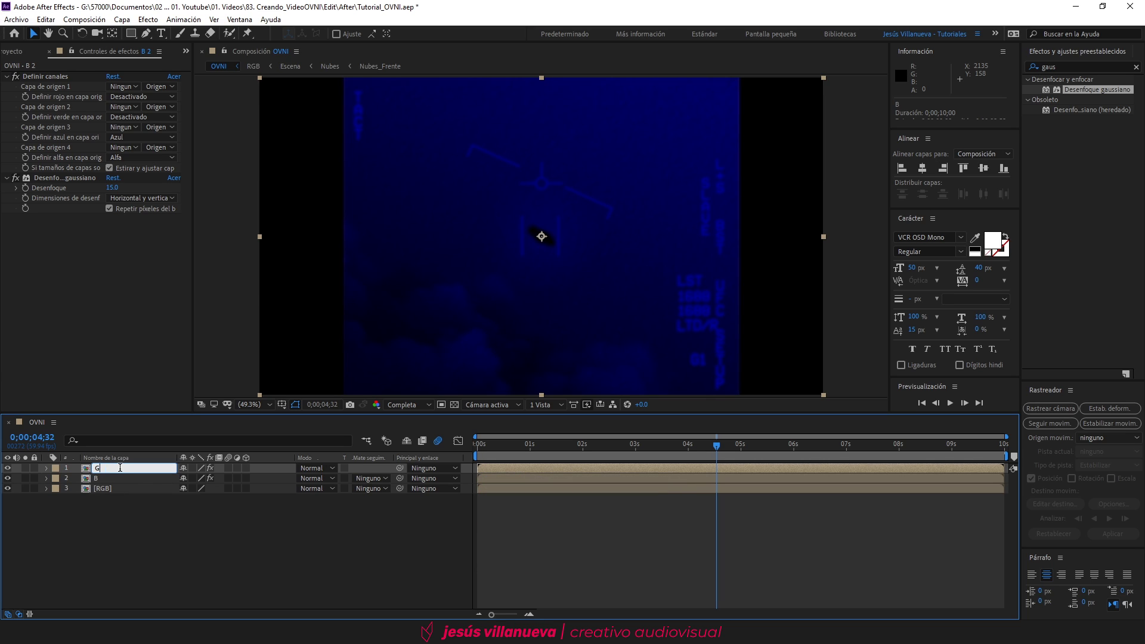
key(Return)
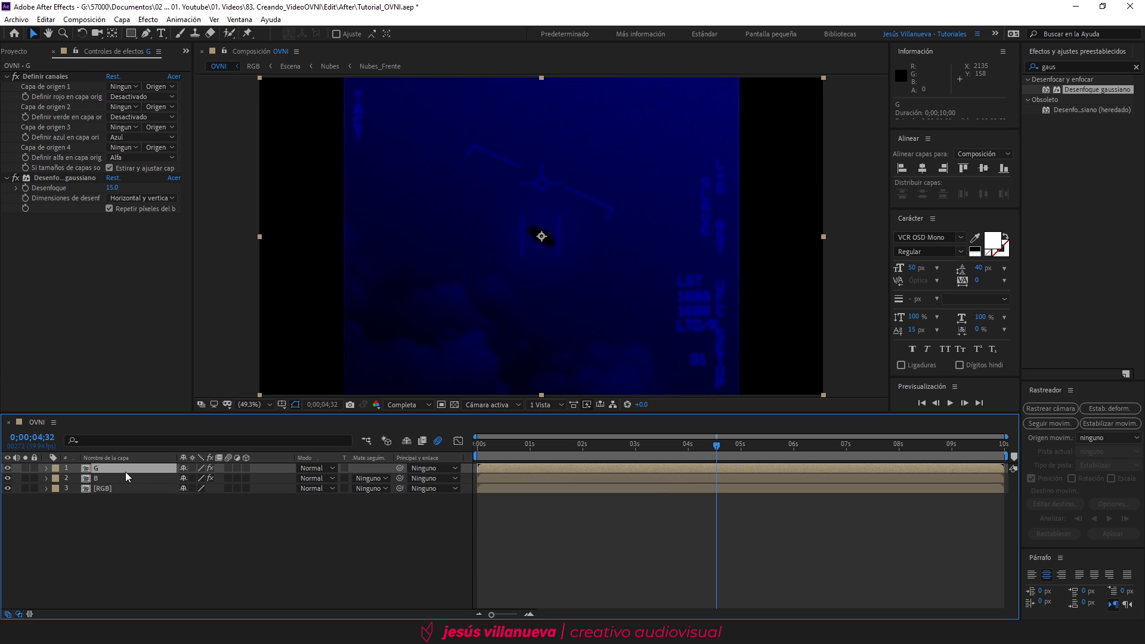
Step: In the G layer's Definir canales effect, set the blue channel to Desactivado and the green channel to Verde
click(141, 137)
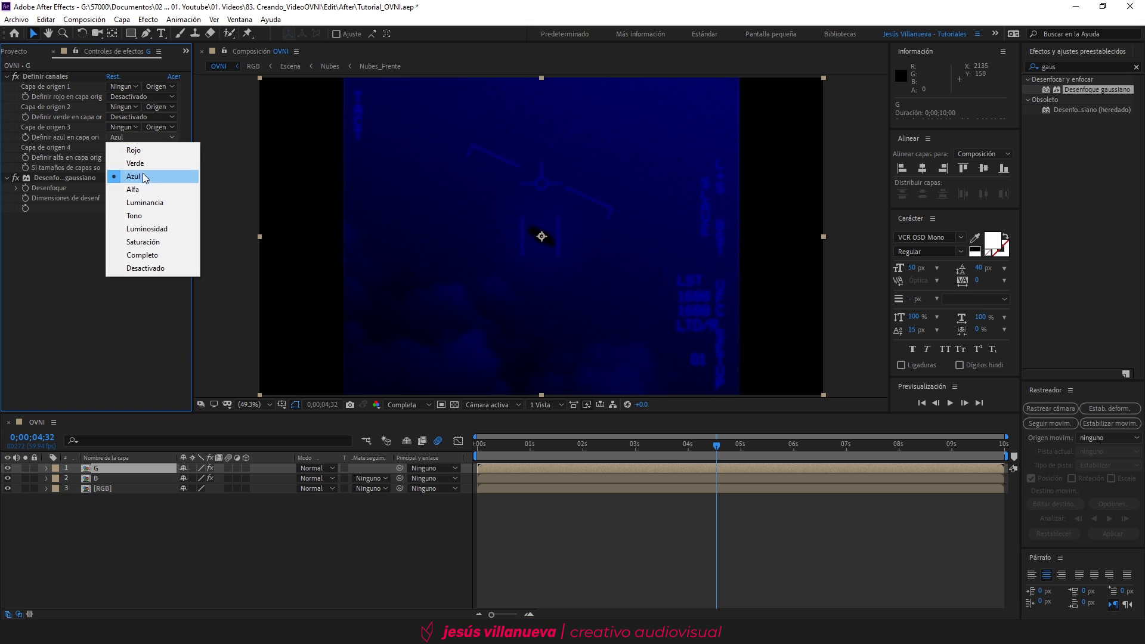
click(146, 268)
click(149, 119)
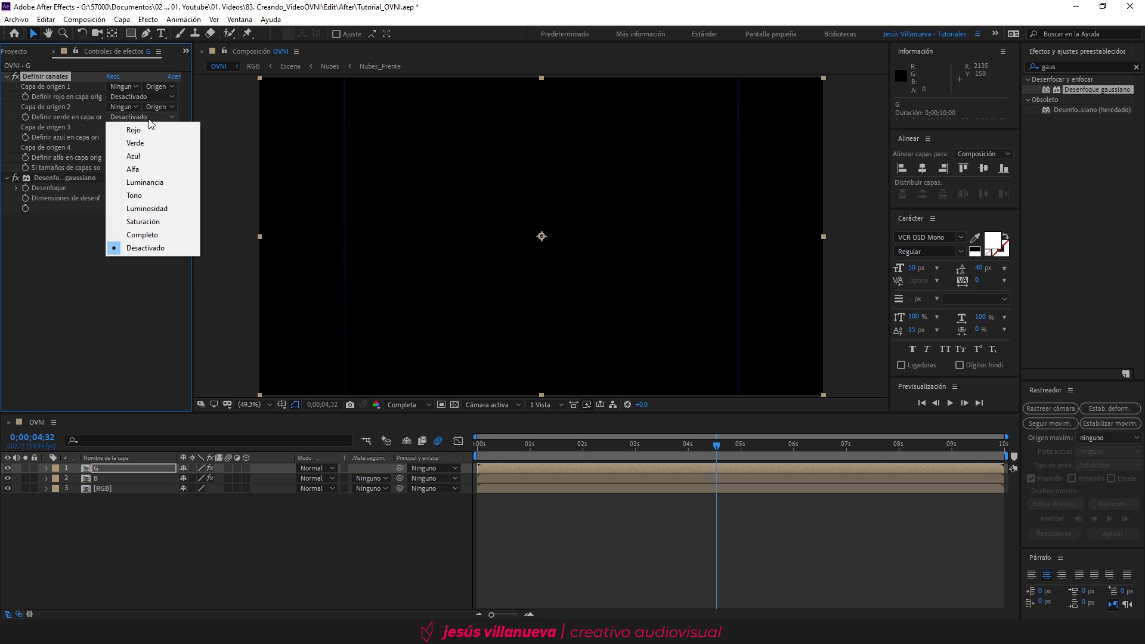
click(148, 142)
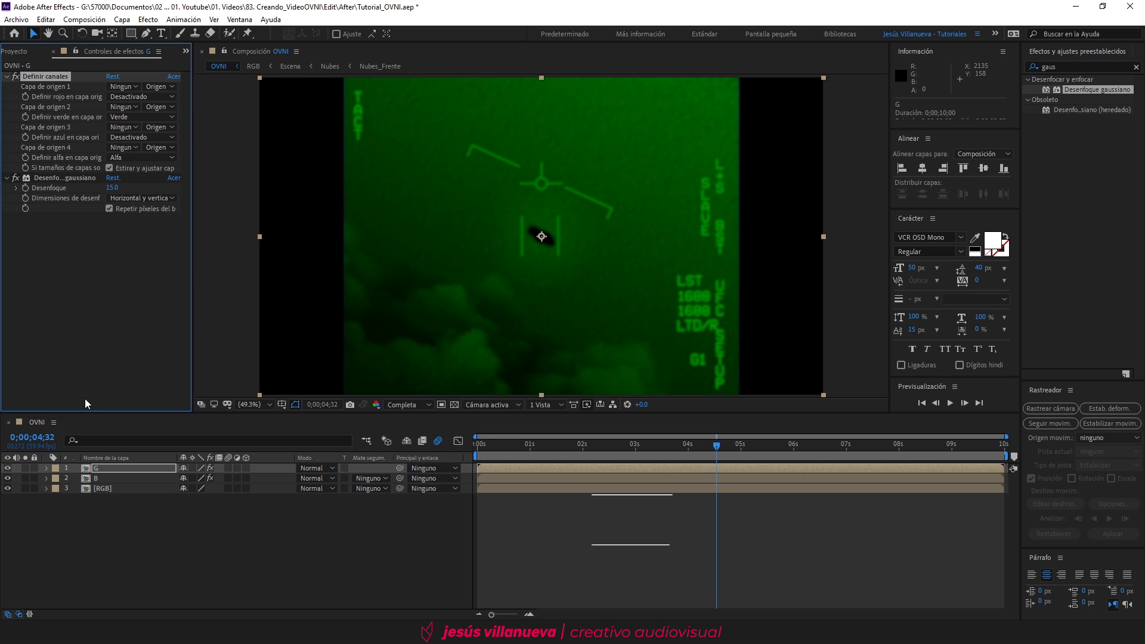
Step: Duplicate the G layer and rename the copy R
click(112, 466)
key(ctrl+d)
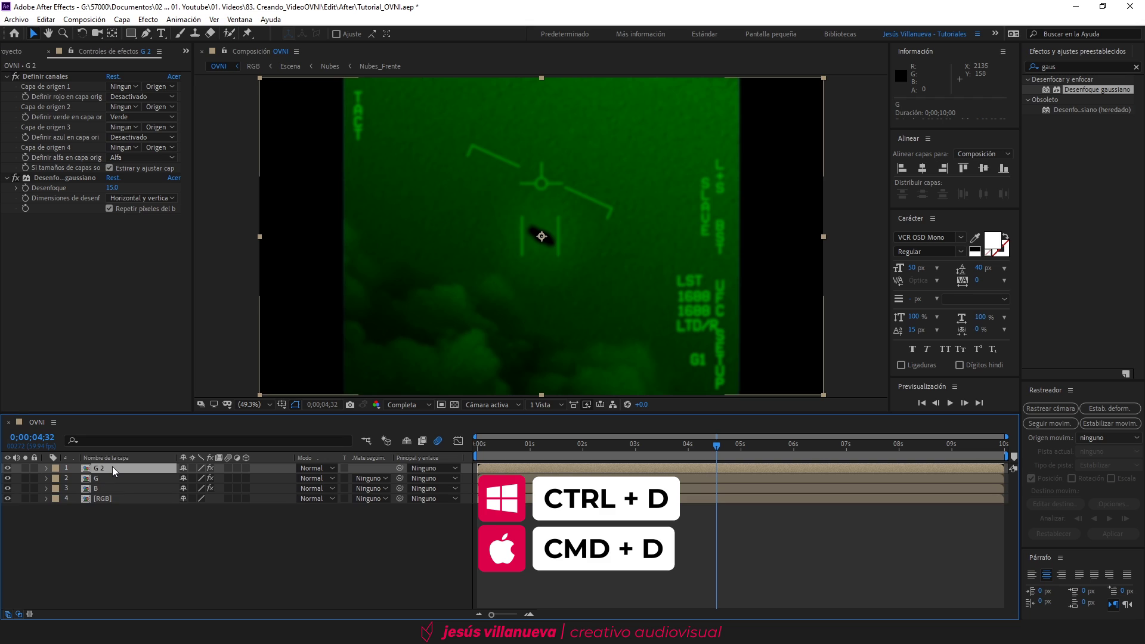
key(Return)
text(R)
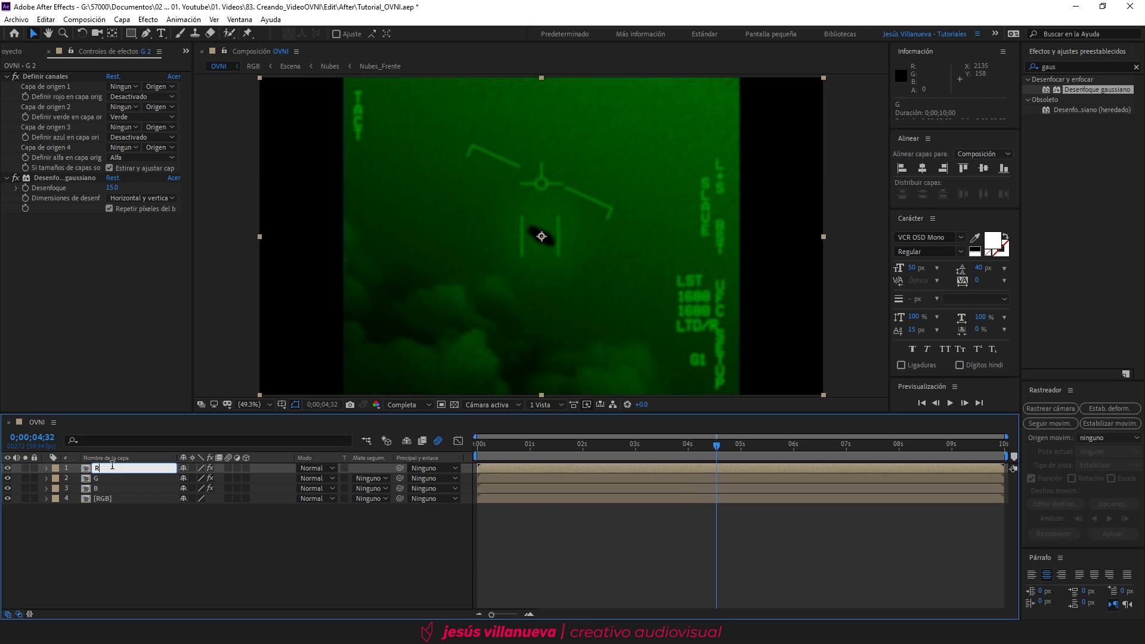
key(Return)
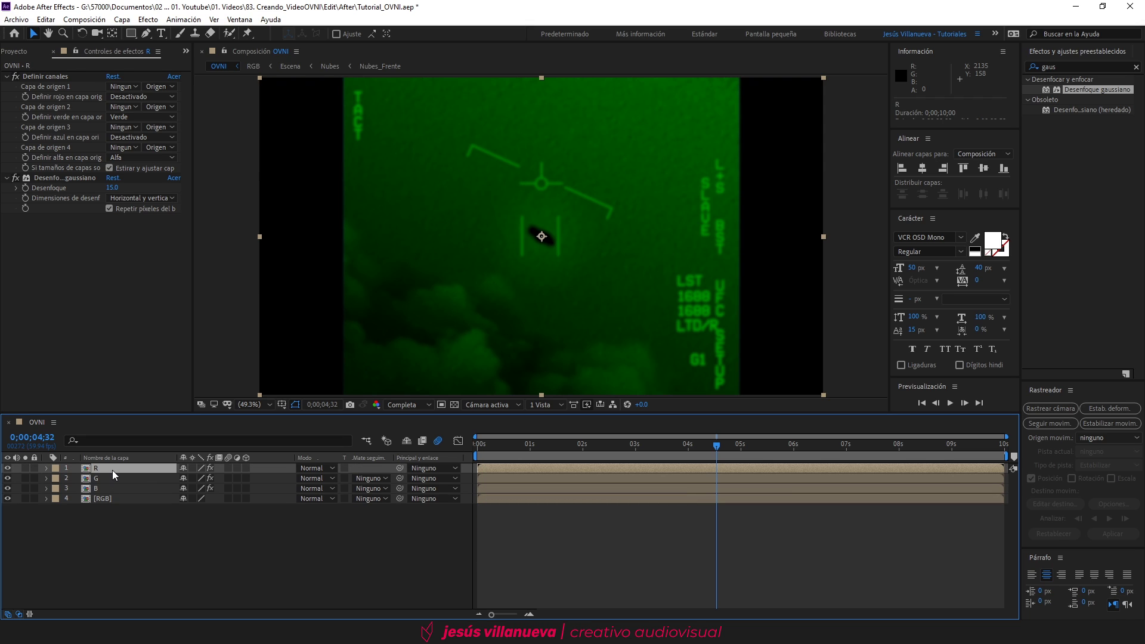
Step: In the R layer's Definir canales effect, set the green channel to Desactivado and the red channel to Rojo
click(134, 117)
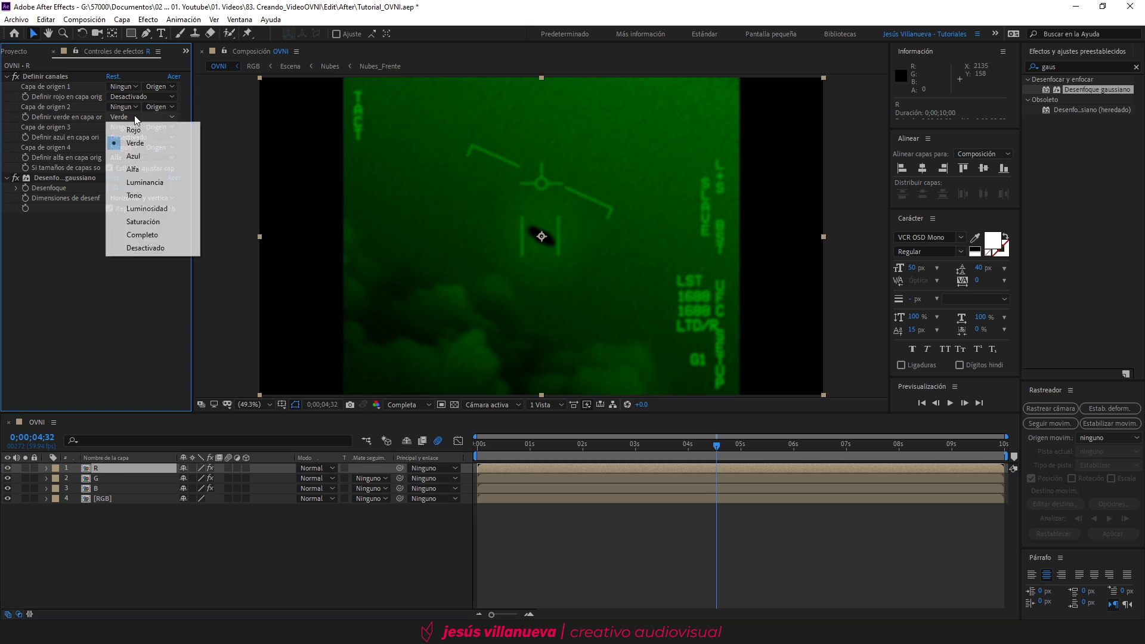
click(143, 247)
click(144, 98)
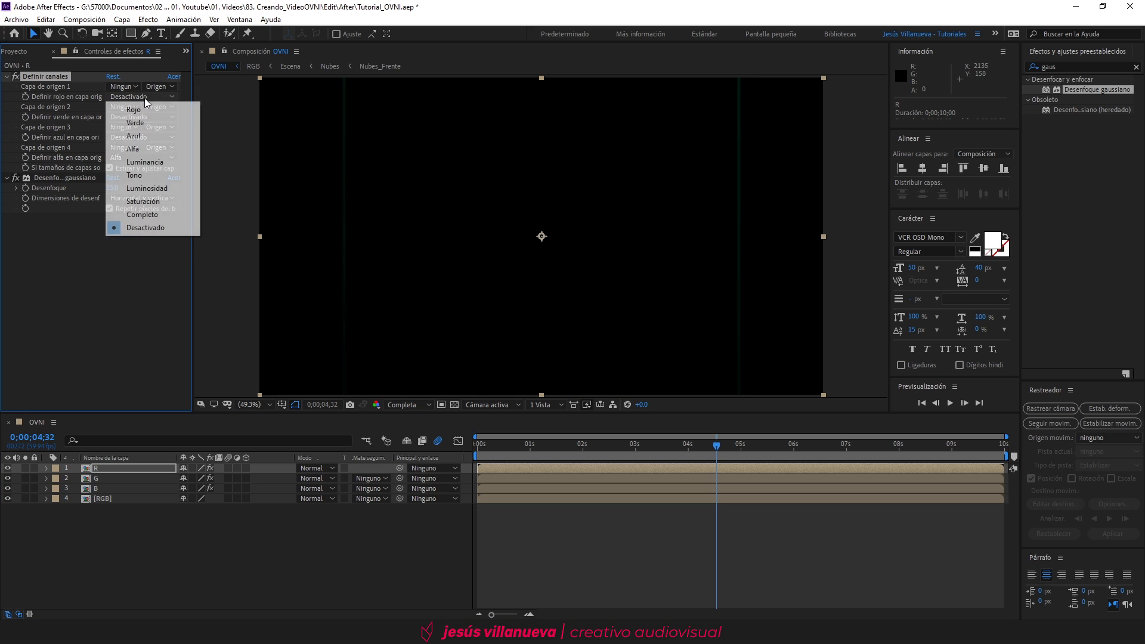
click(148, 112)
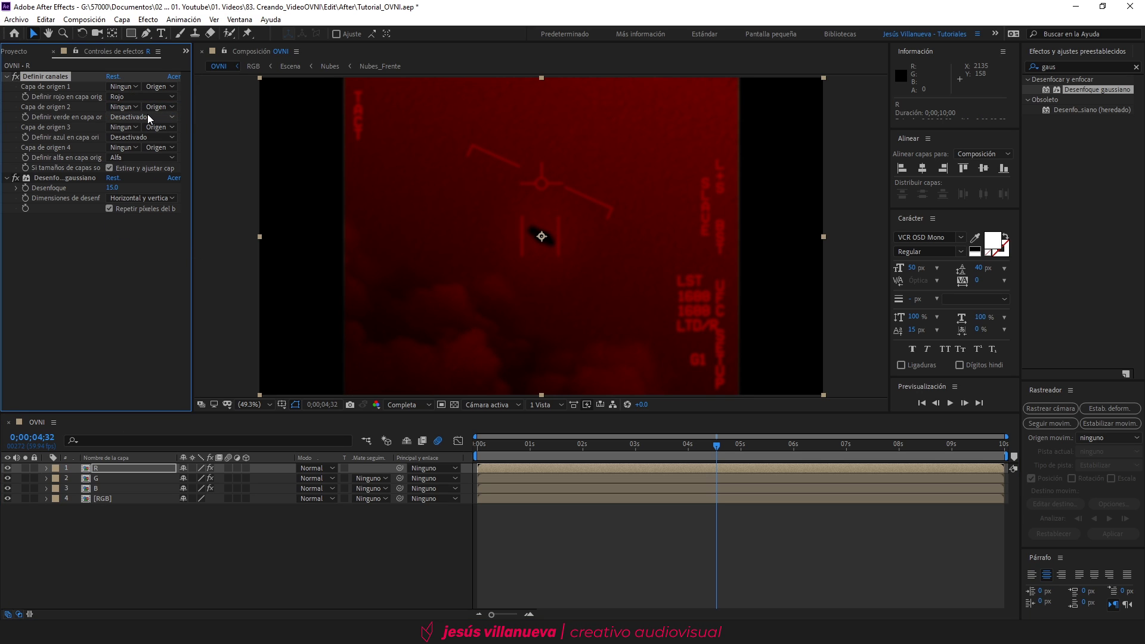
Step: Set the blending mode of the R, G, B and RGB layers to Añadir
drag(137, 530, 121, 469)
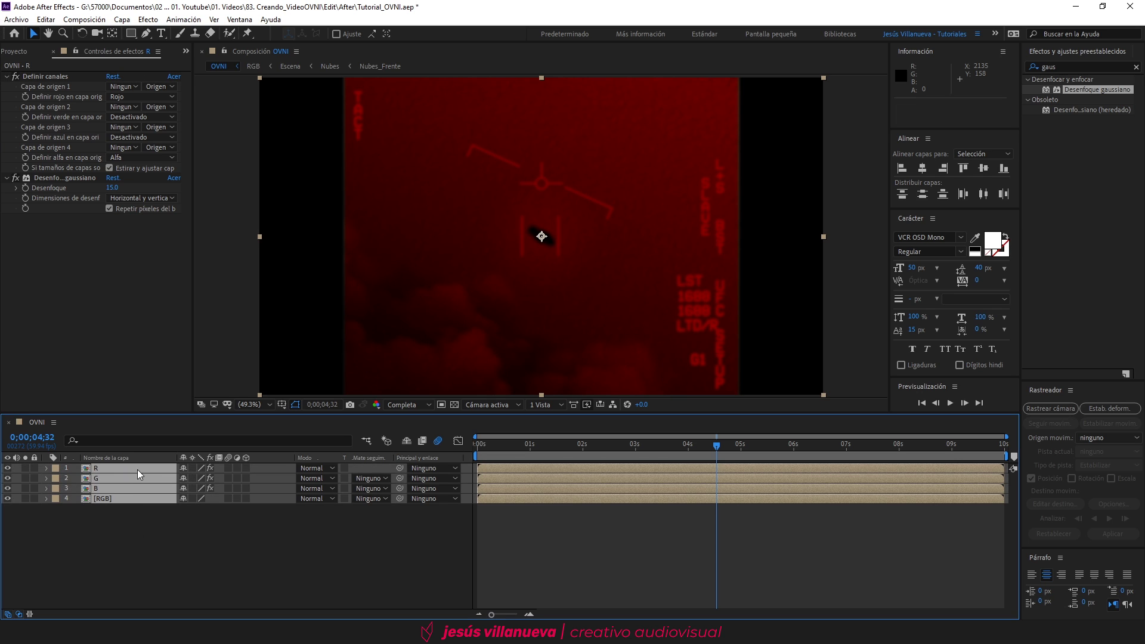
click(316, 476)
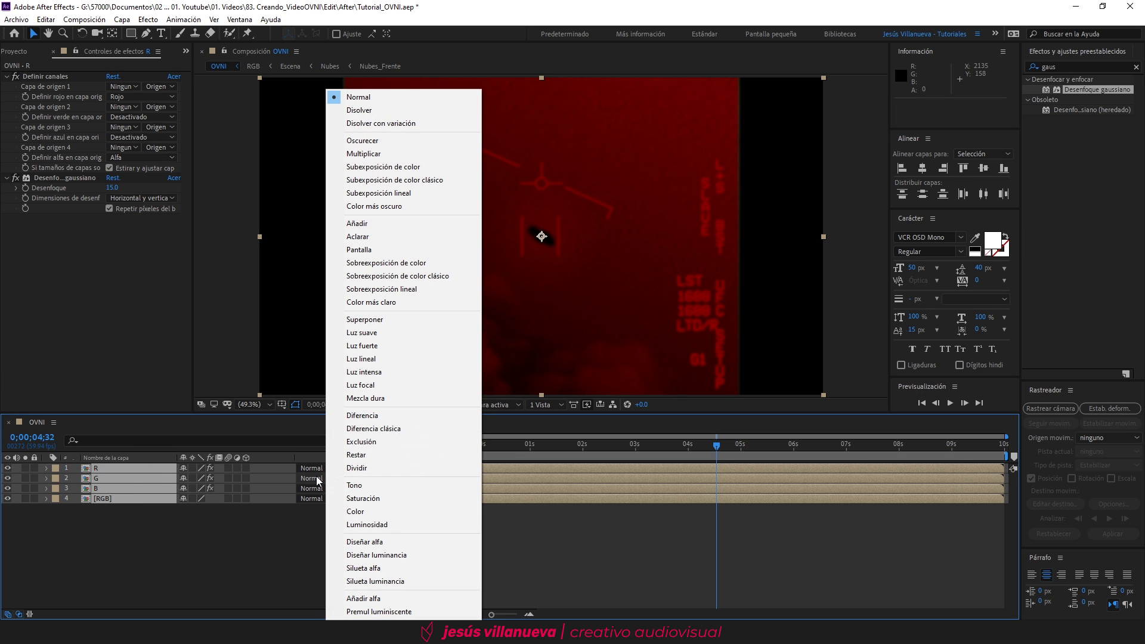
click(432, 223)
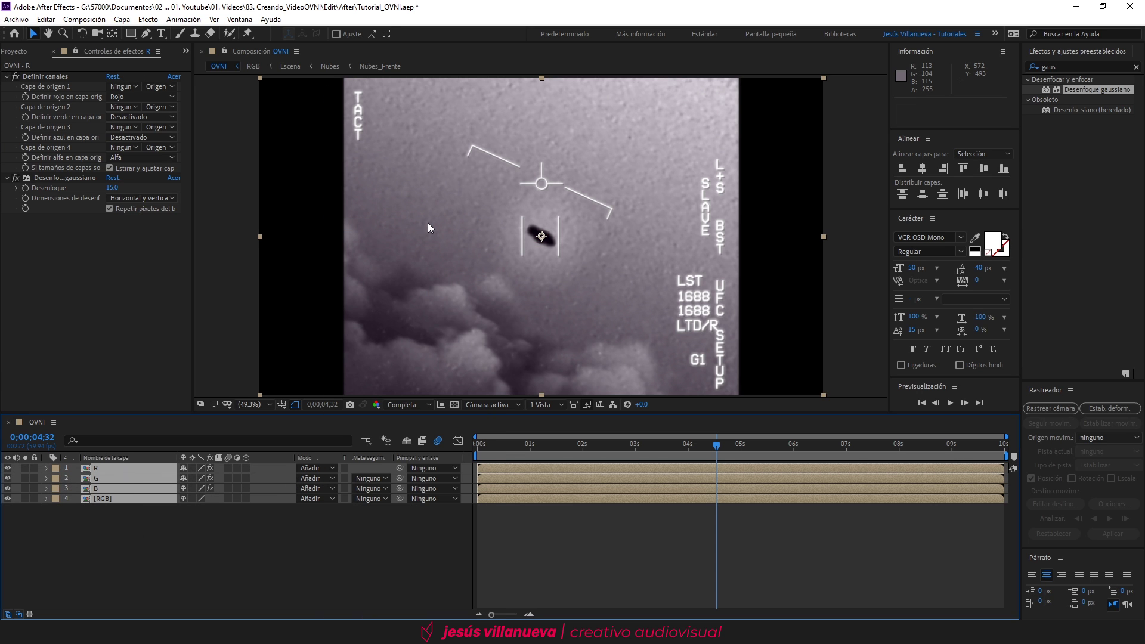
click(138, 556)
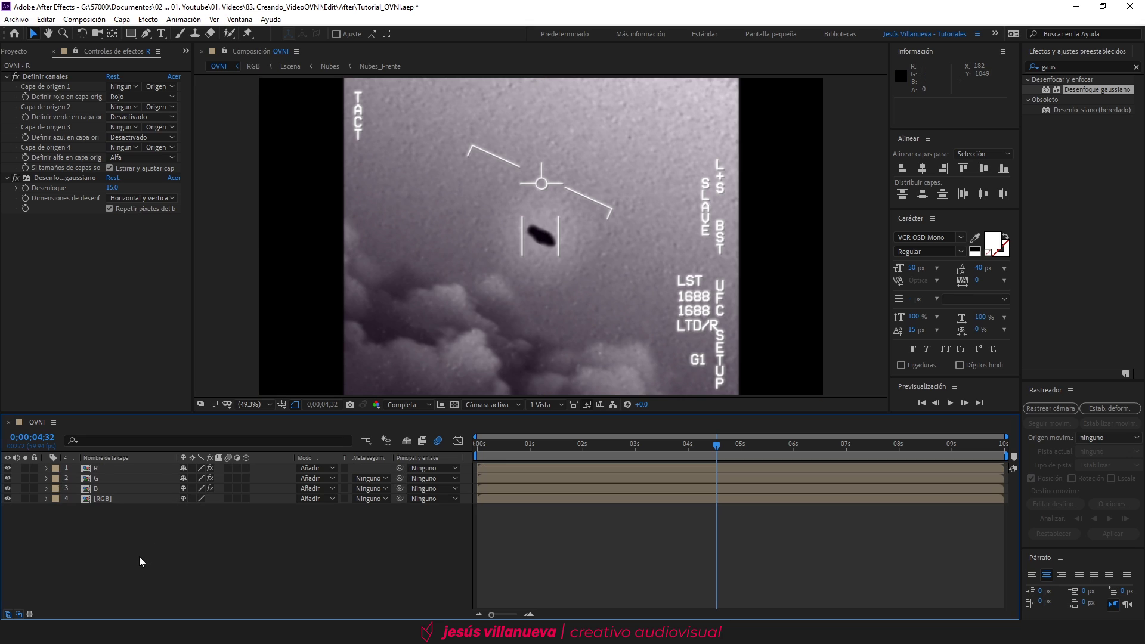
Step: Set the B layer's horizontal position to 980
click(113, 489)
key(p)
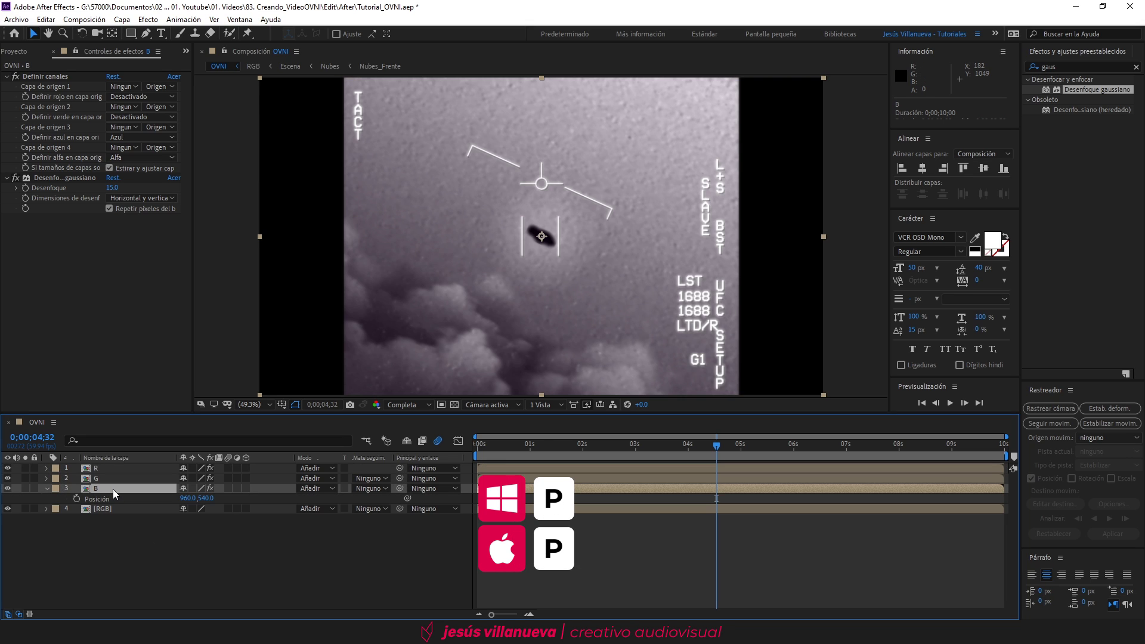
click(187, 498)
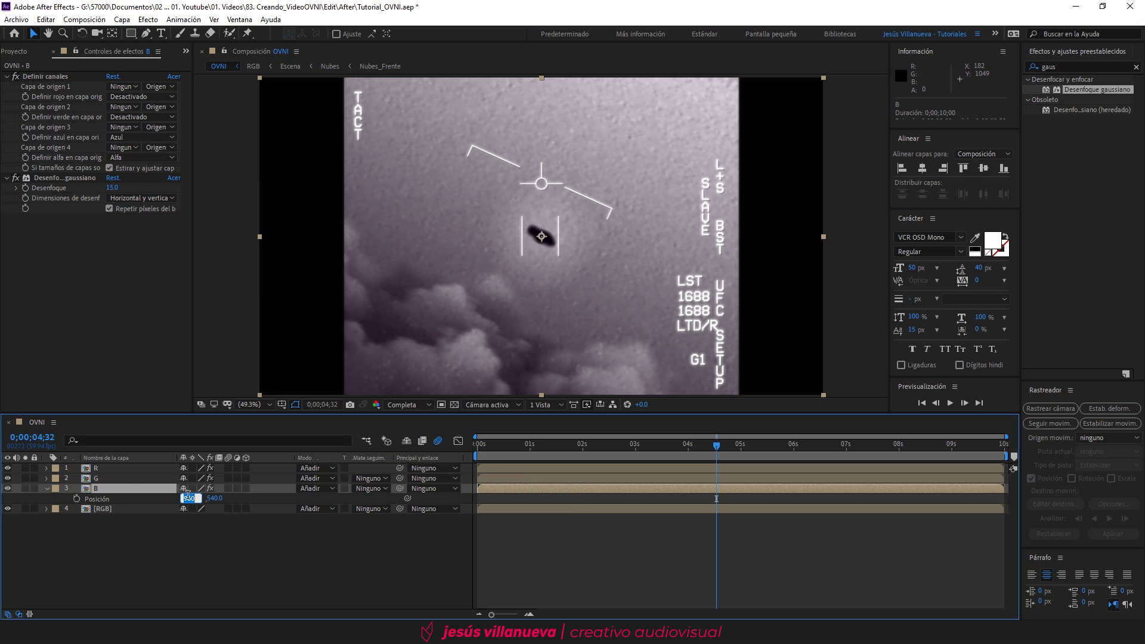
text(980)
key(Return)
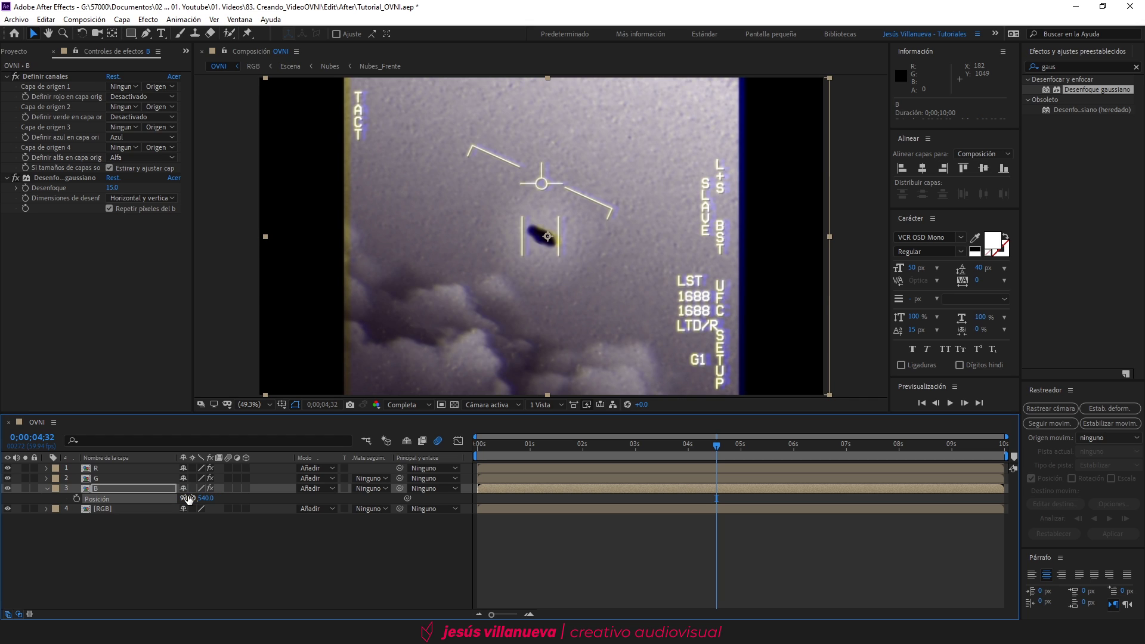
Step: Set the R layer's horizontal position to 940
click(152, 468)
key(p)
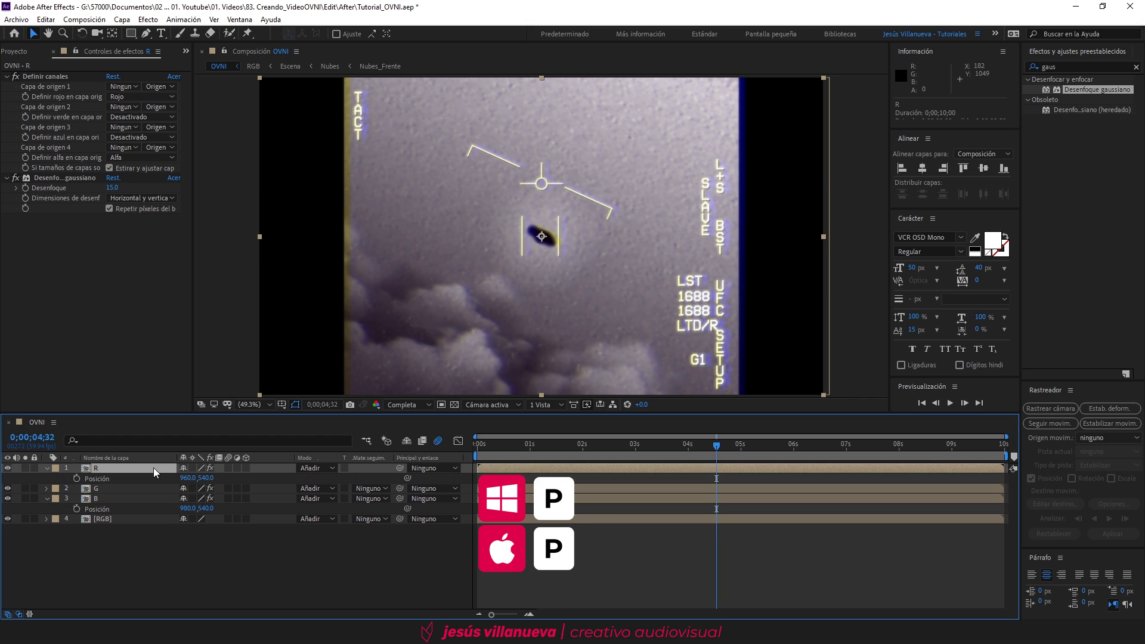
click(186, 477)
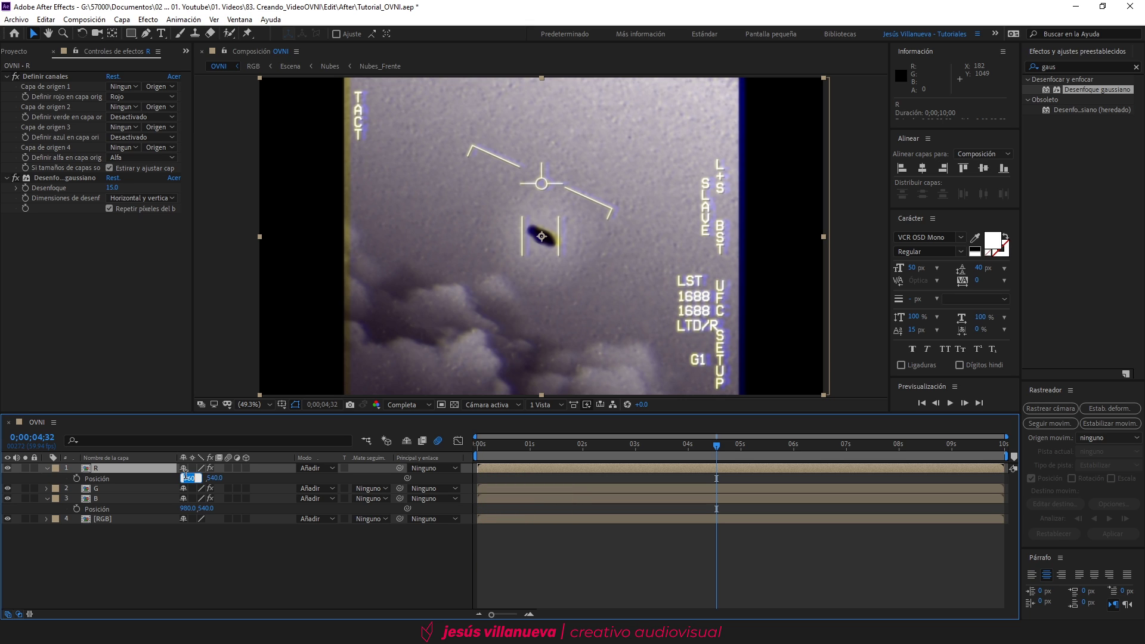
text(940)
key(Return)
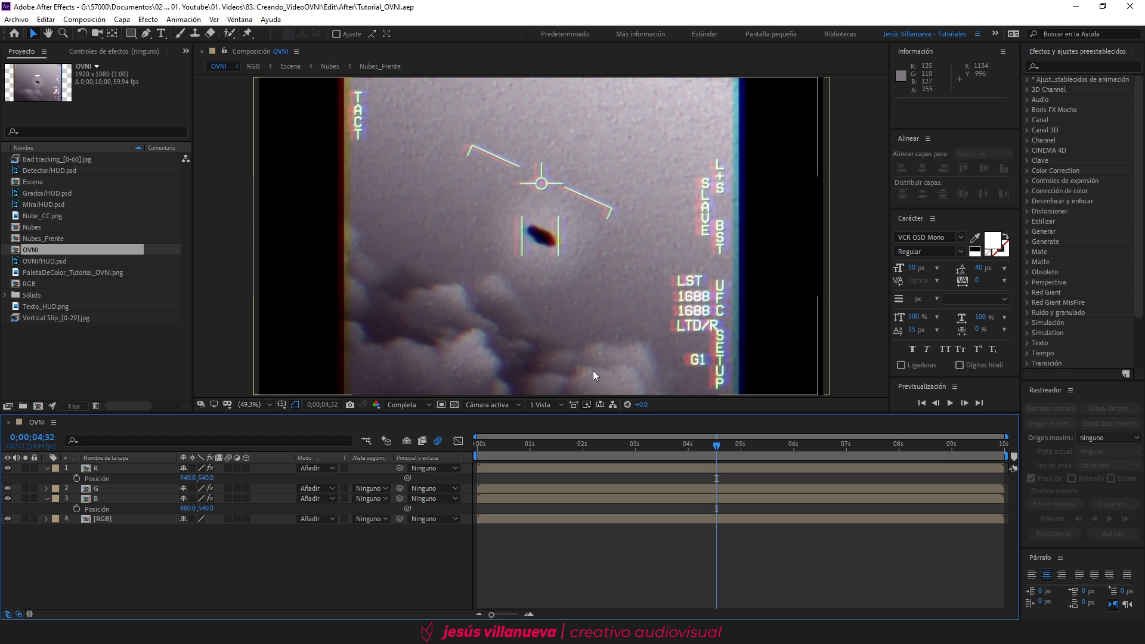
Step: Set the opacity of the R, G and B layers to 10%
click(130, 467)
ctrl+click(130, 488)
ctrl+click(131, 498)
key(t)
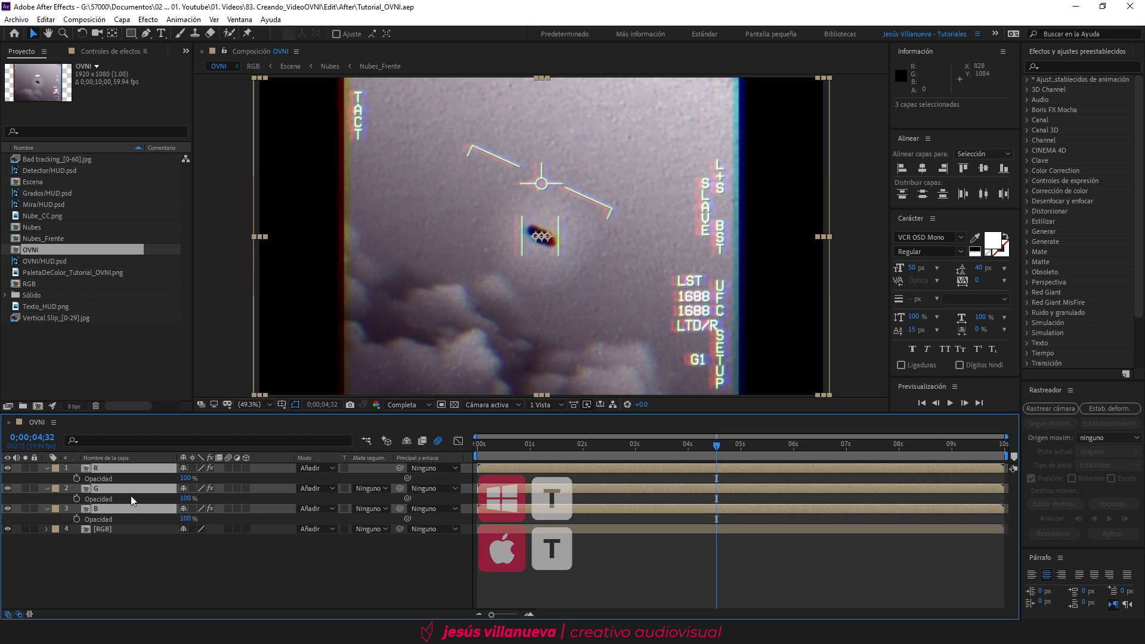
click(185, 478)
text(10)
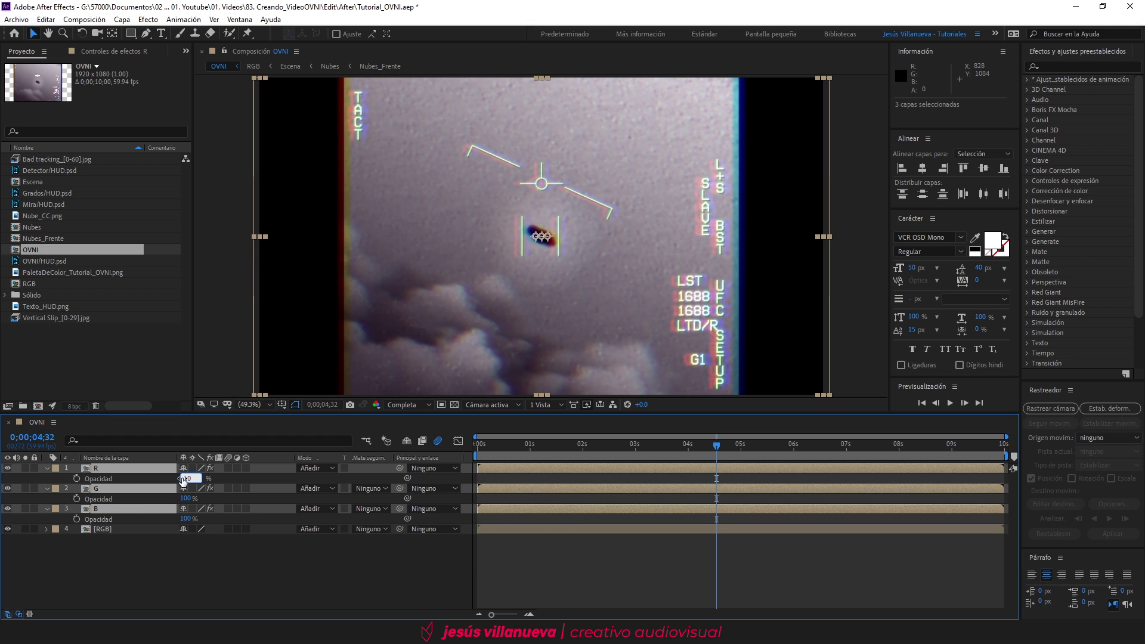
key(Return)
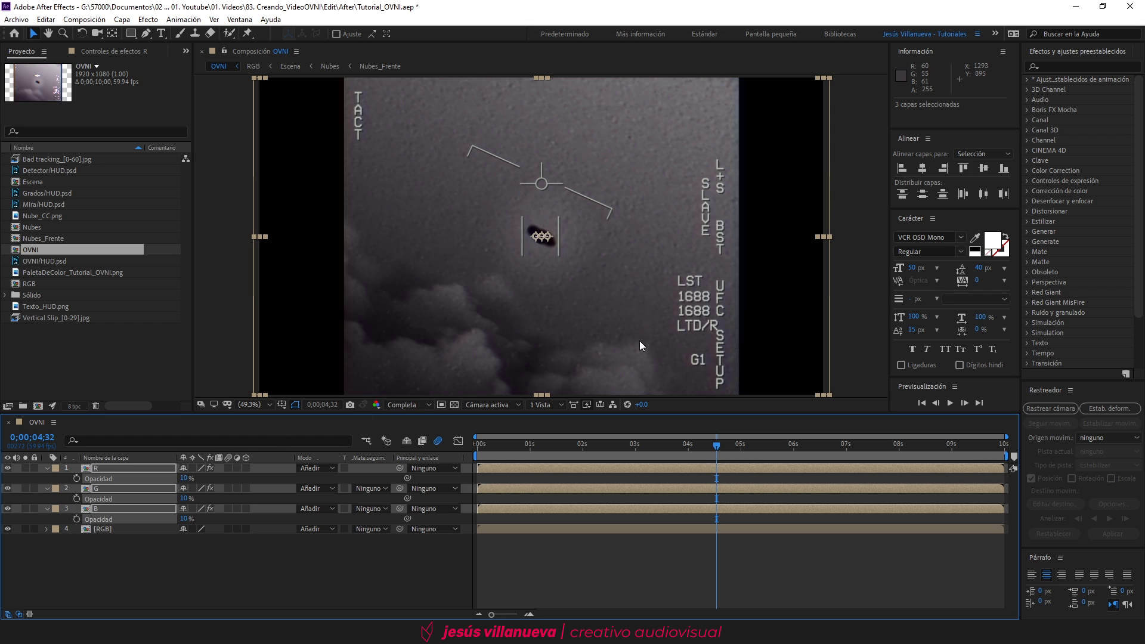
click(200, 558)
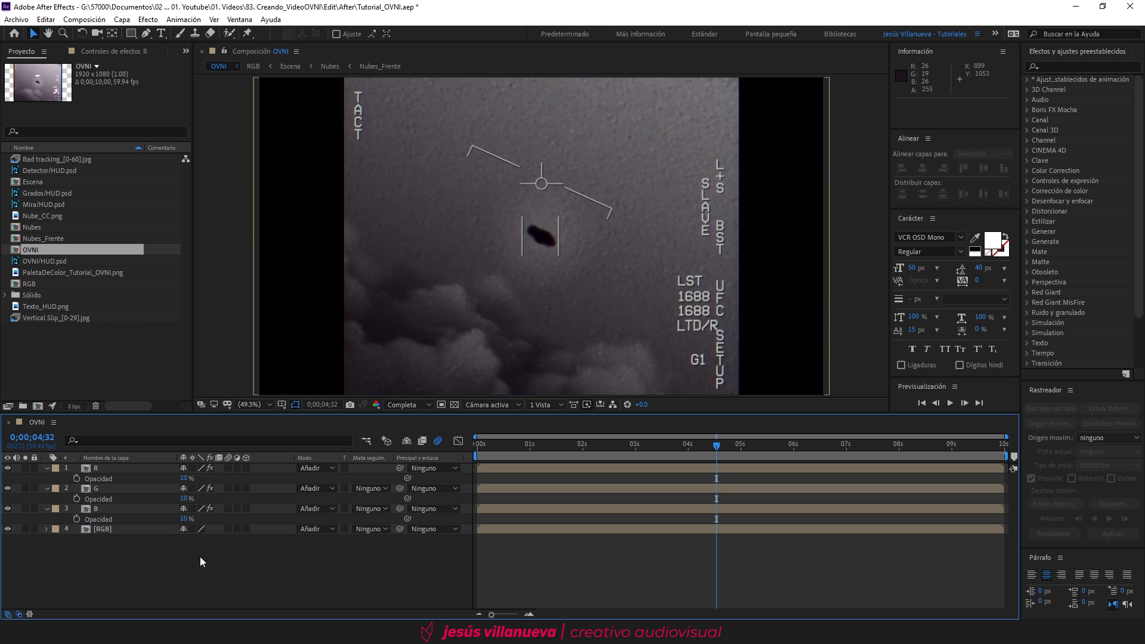
Step: Create an adjustment layer in the OVNI composition and name it Ruido
right_click(201, 558)
mouse_move(253, 427)
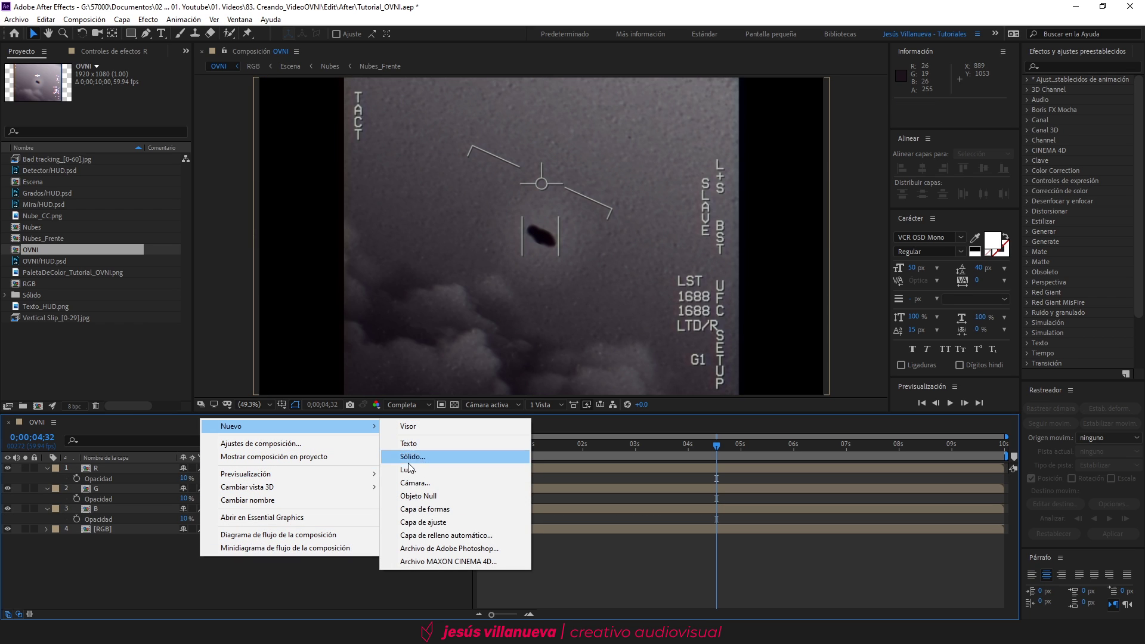
click(443, 524)
key(Return)
text(Ruido)
key(Return)
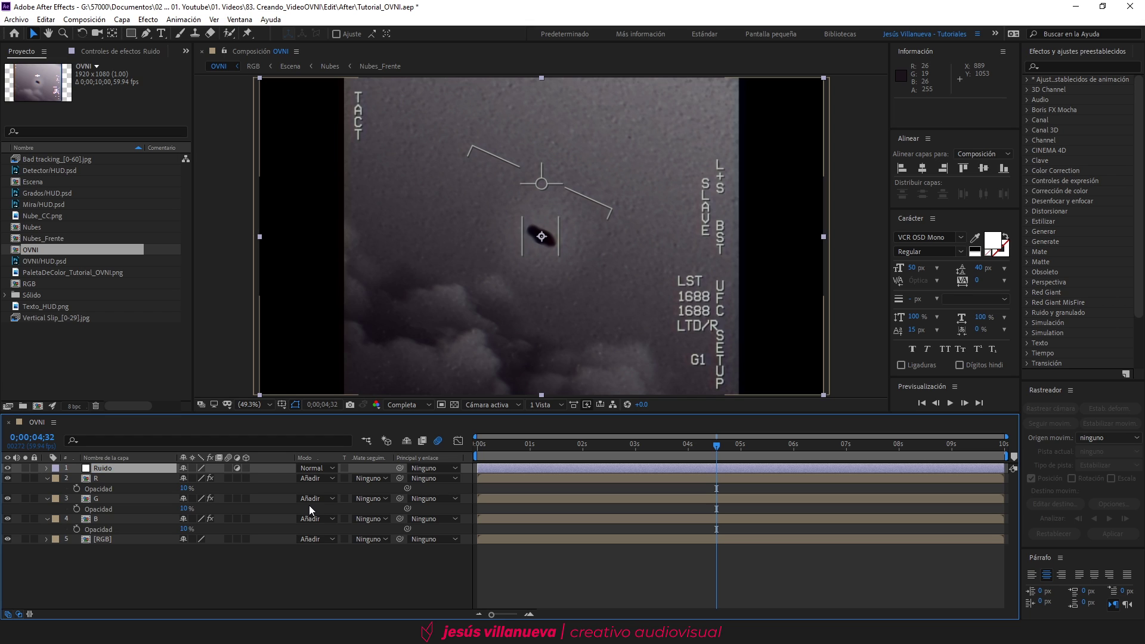
Step: Apply the Ruido effect to the Ruido layer with a 25% noise level and colour noise turned off
click(1070, 65)
text(rui)
key(Return)
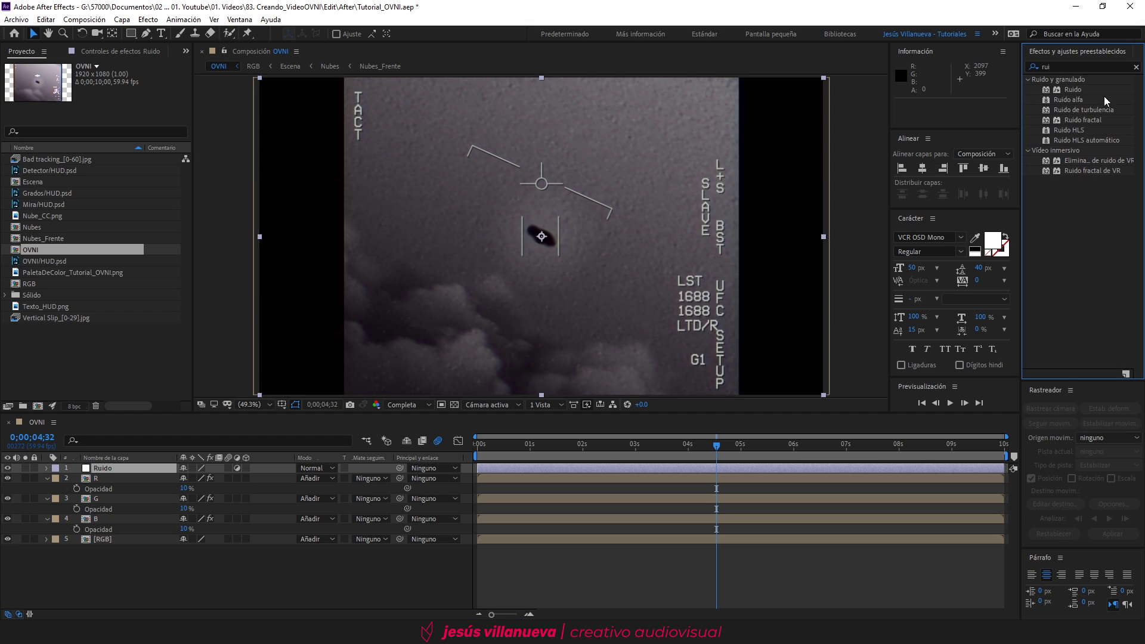
drag(1074, 88, 117, 466)
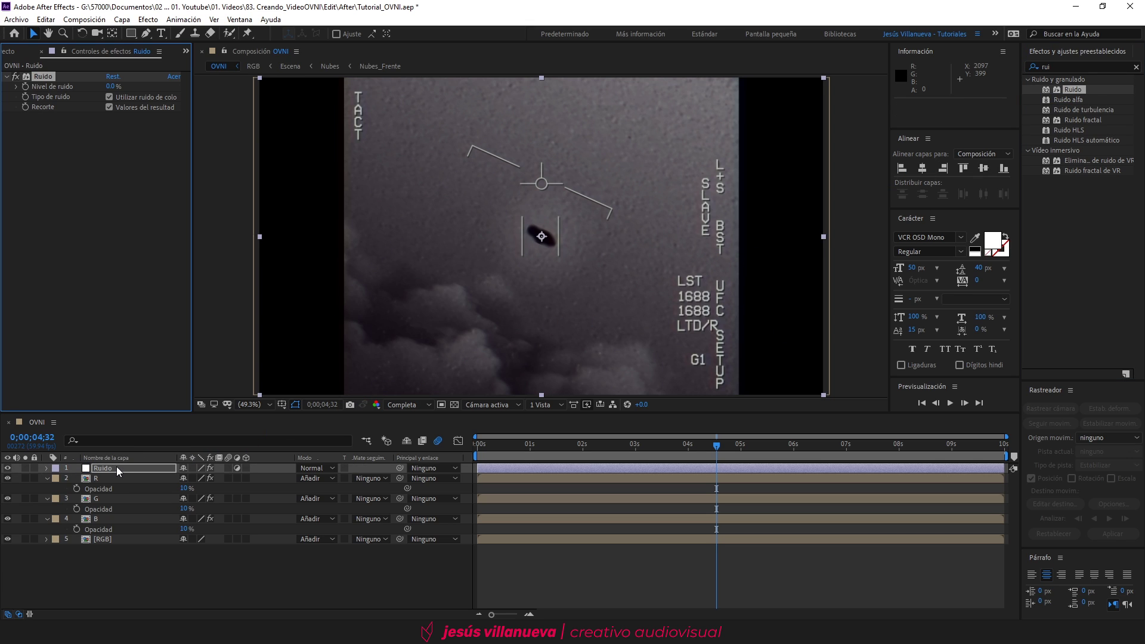
text(20)
key(Return)
Step: Apply the camera lens blur effect to the Ruido layer with a blur radius of 3
click(1049, 66)
text(desenf)
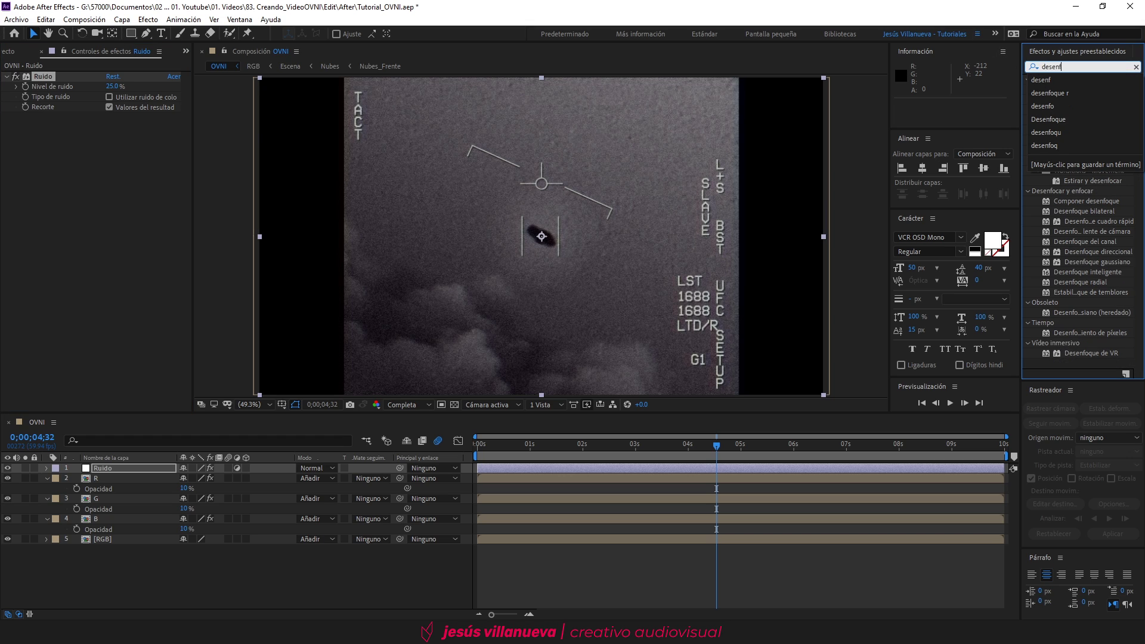
drag(1070, 232, 125, 466)
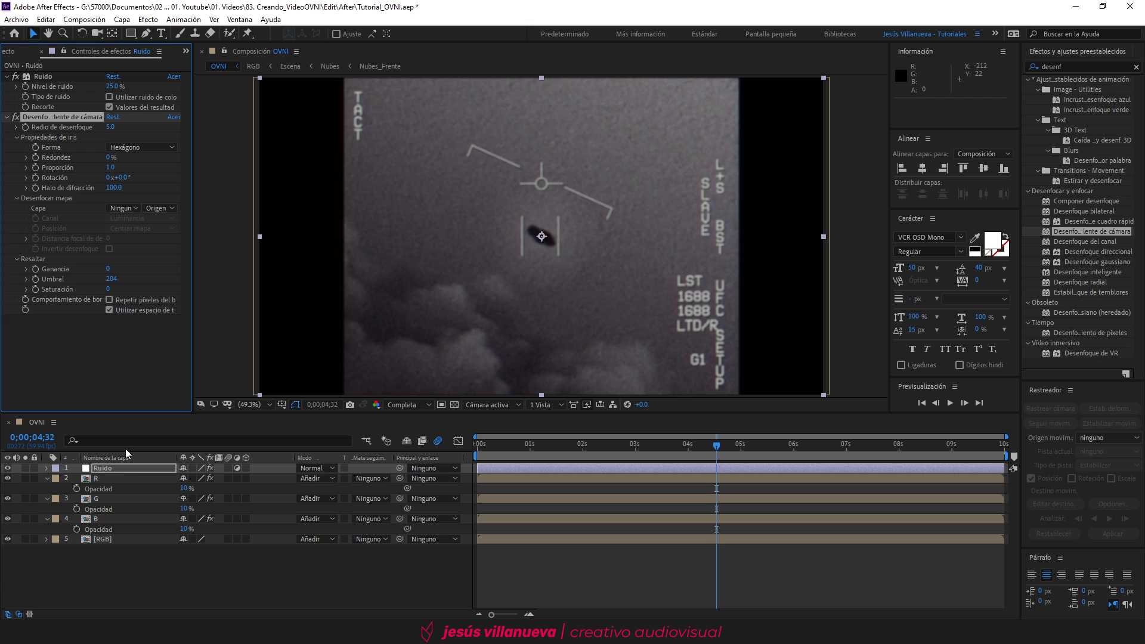
click(110, 127)
text(30)
key(Return)
Step: Create a new composition named Re-Escalar with a size of 960 x 540 px
click(84, 19)
click(93, 34)
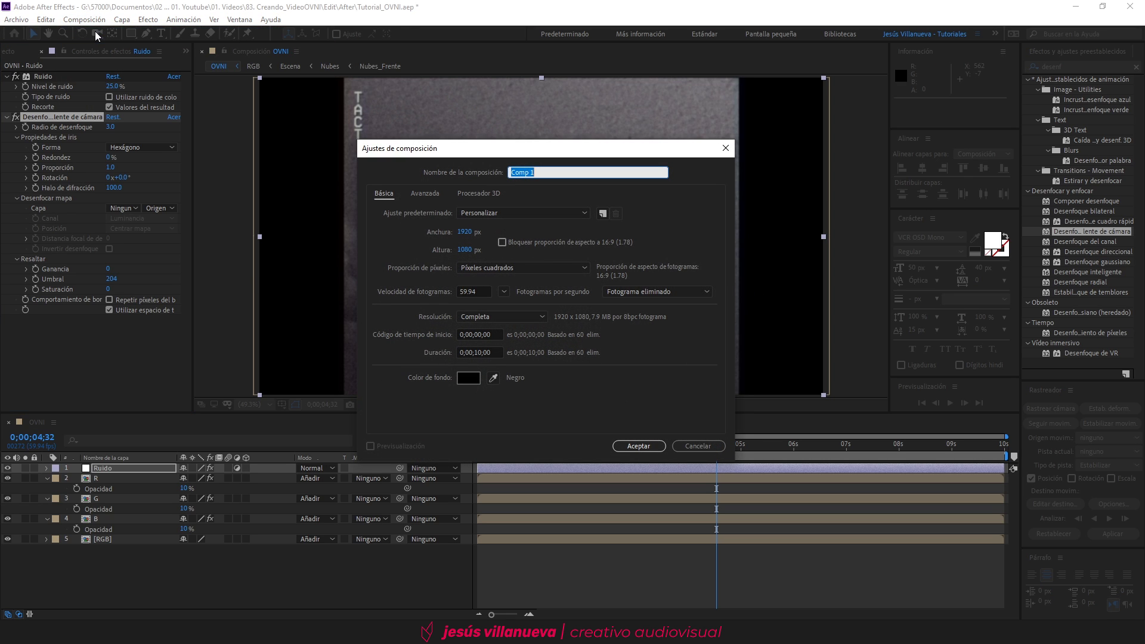
text(Re-Escalar)
key(Tab)
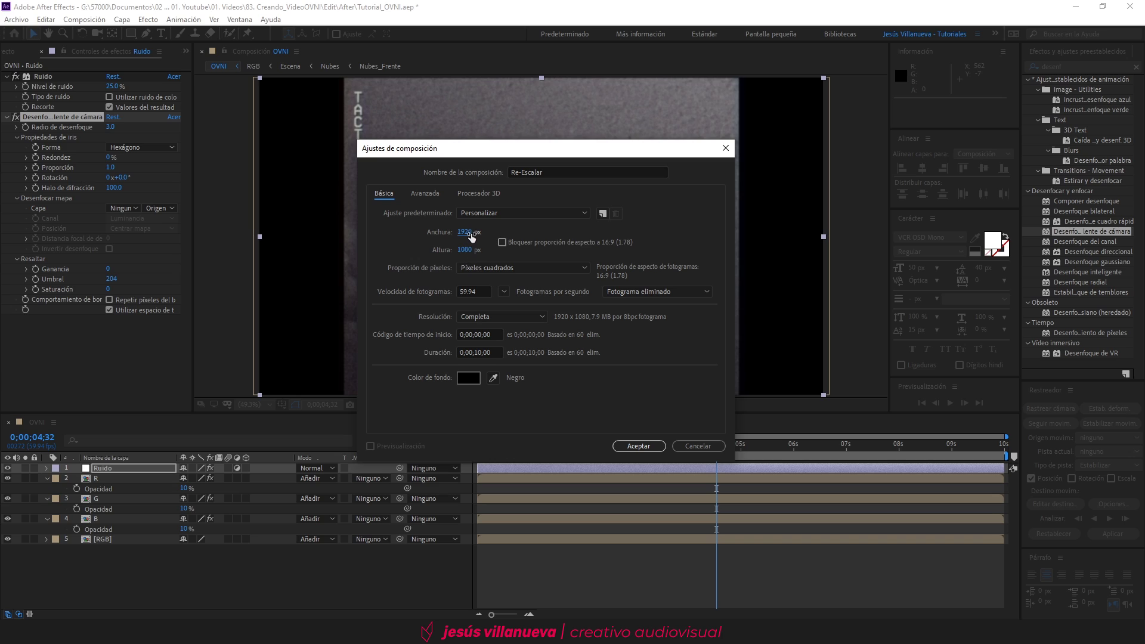
click(471, 231)
text(960)
key(Tab)
text(540)
click(638, 399)
click(639, 446)
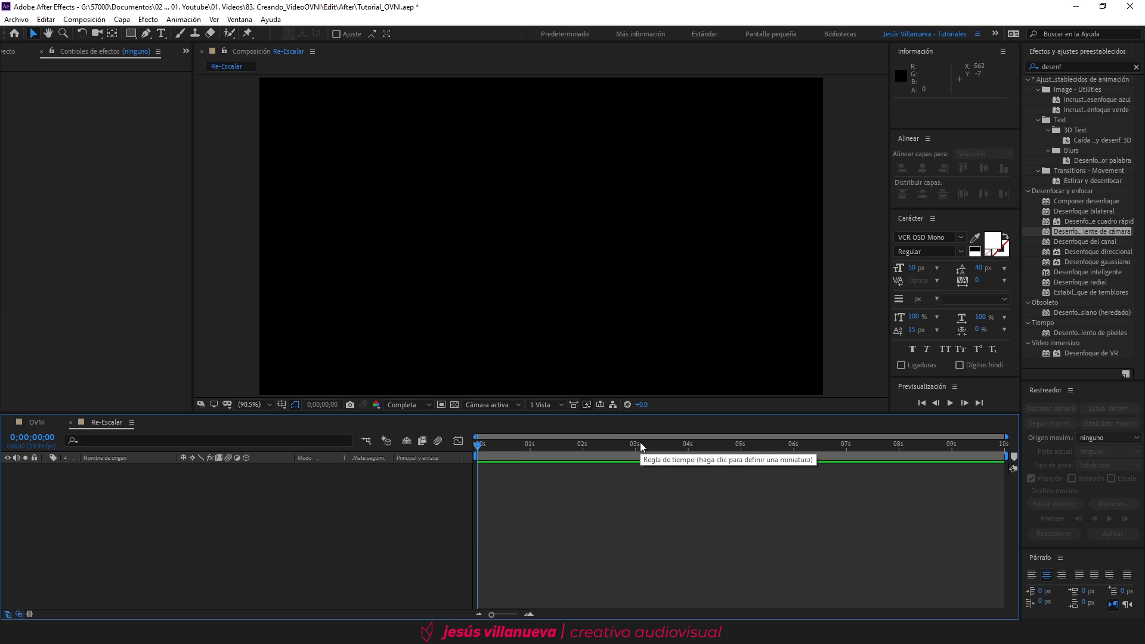
Step: Add the OVNI composition to Re-Escalar as a layer and scale it to 50%
click(14, 53)
drag(34, 250, 111, 502)
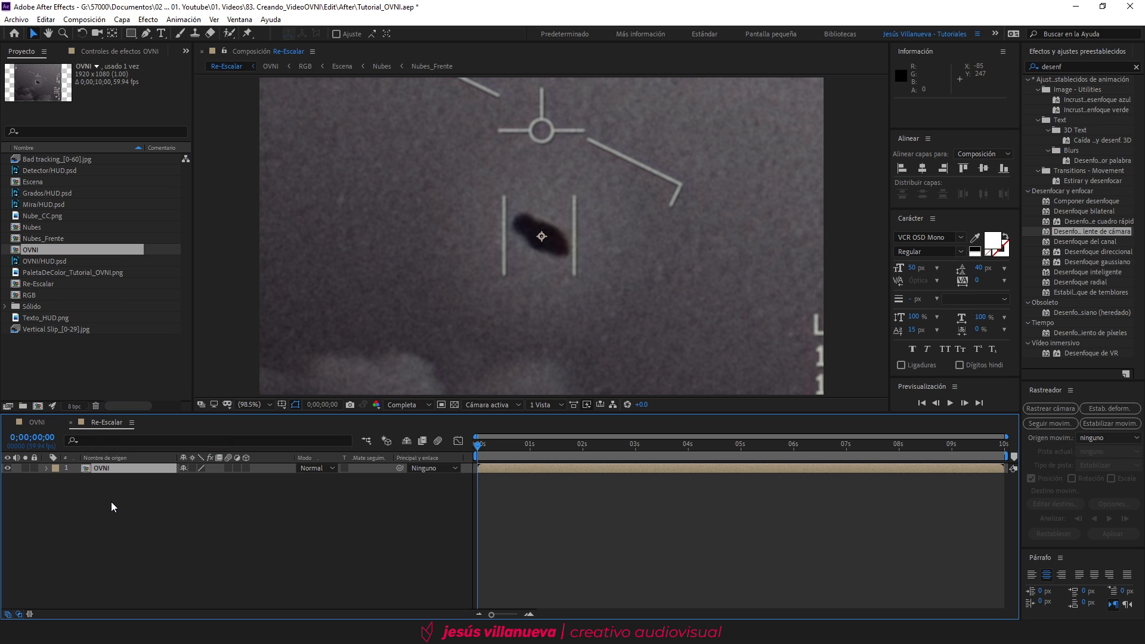
key(s)
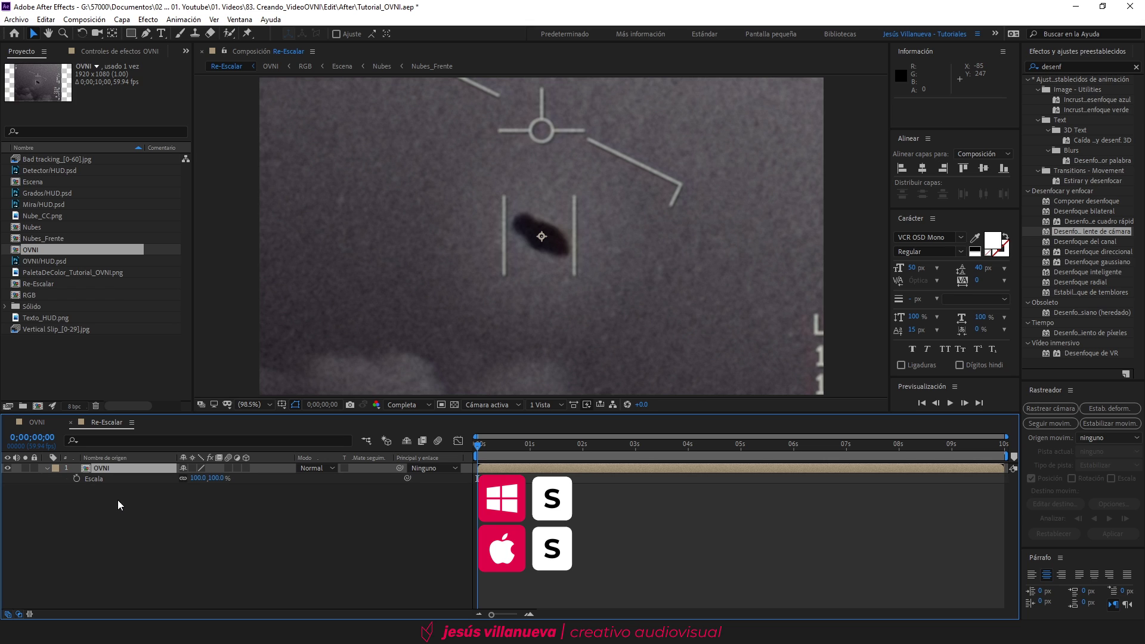
click(194, 479)
text(50)
key(Return)
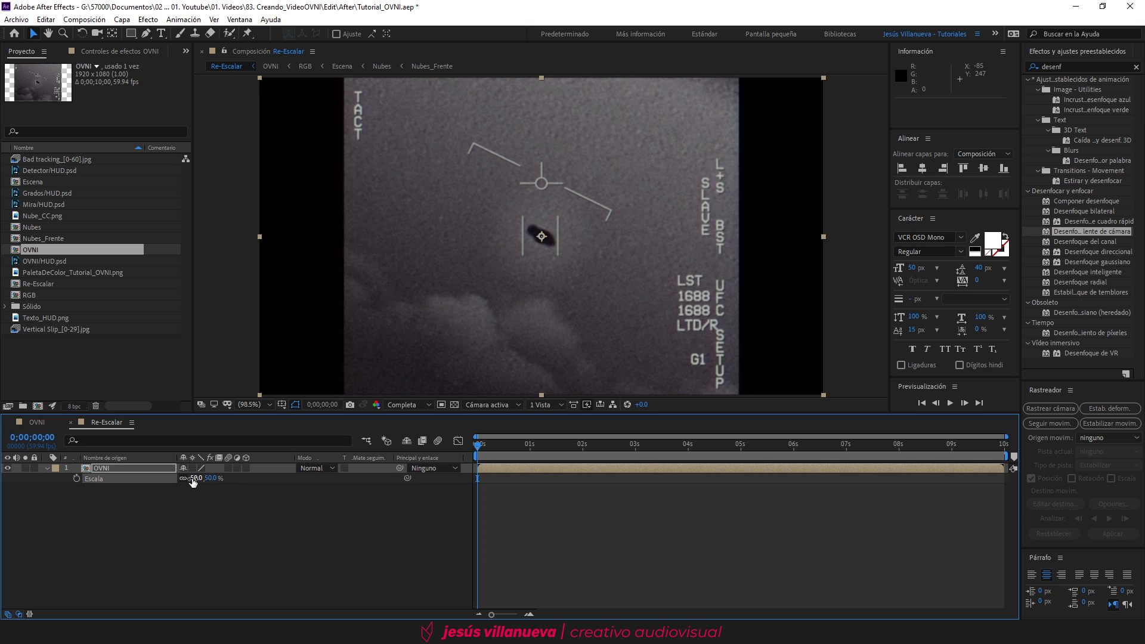
click(201, 520)
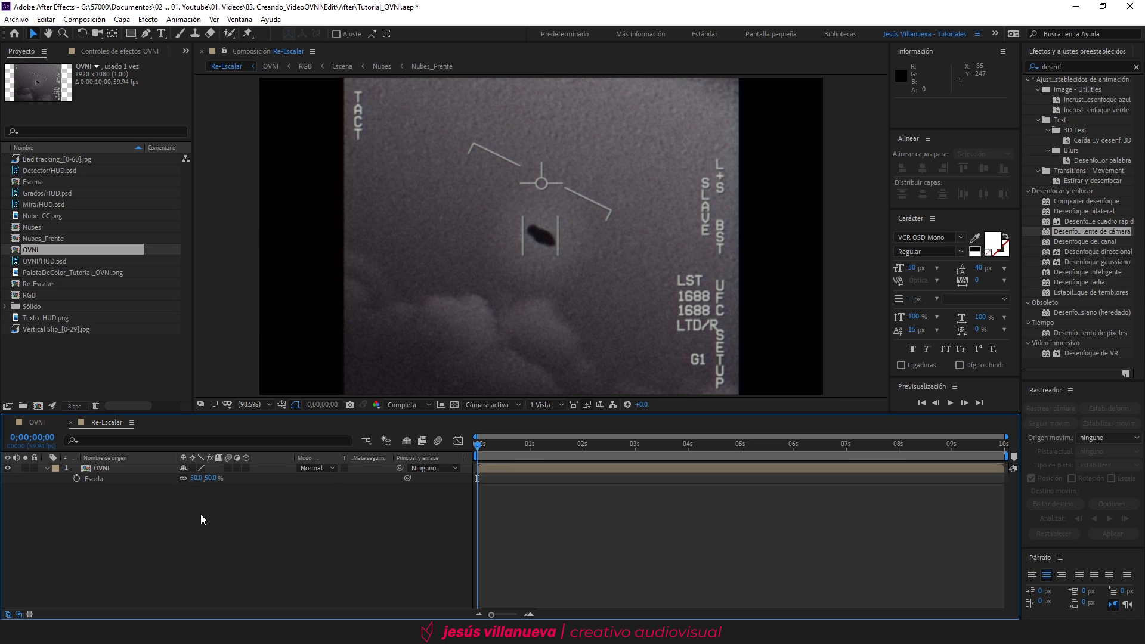
Step: Create a new composition named OVNI_Final with a size of 1920 x 1080 px
click(83, 19)
click(84, 34)
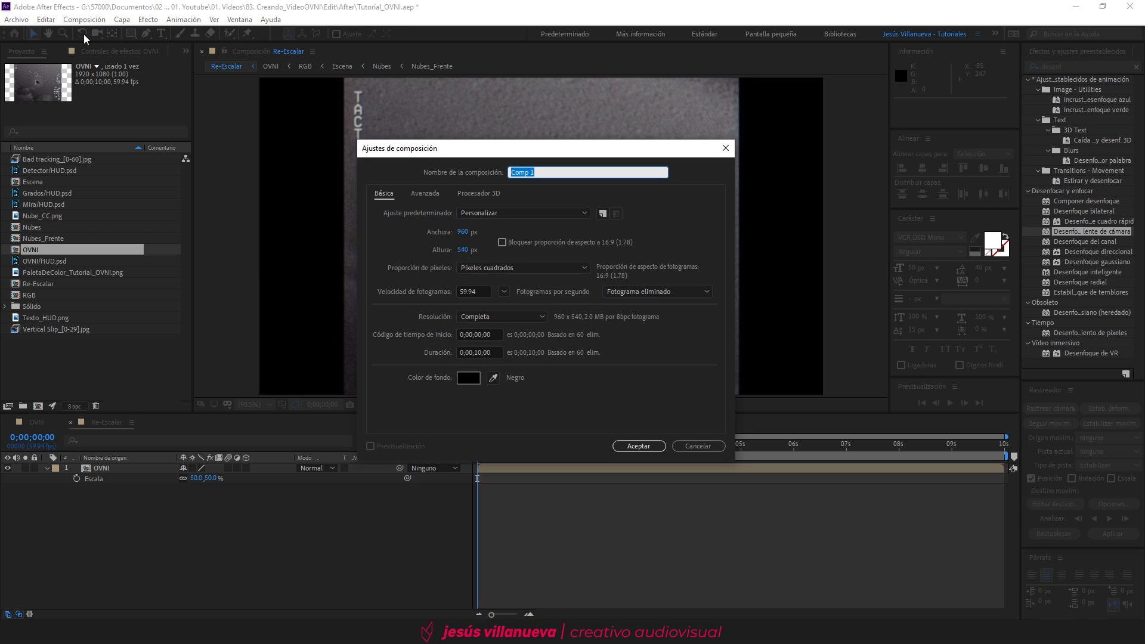
text(OVNI_Final)
click(462, 232)
text(19)
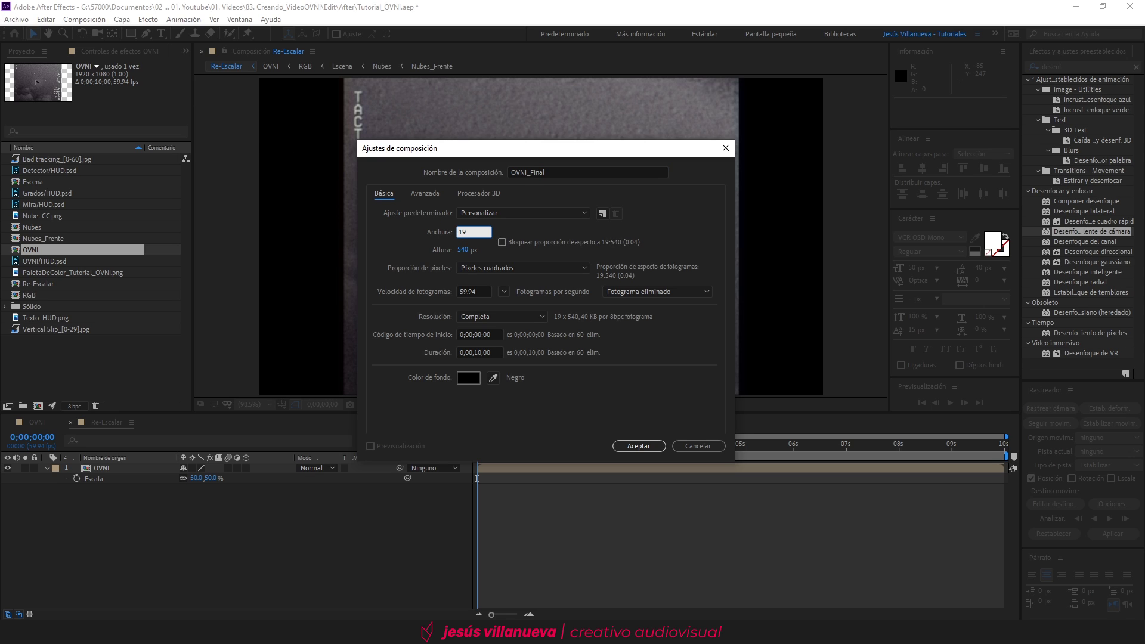
text(20)
click(468, 250)
text(1080)
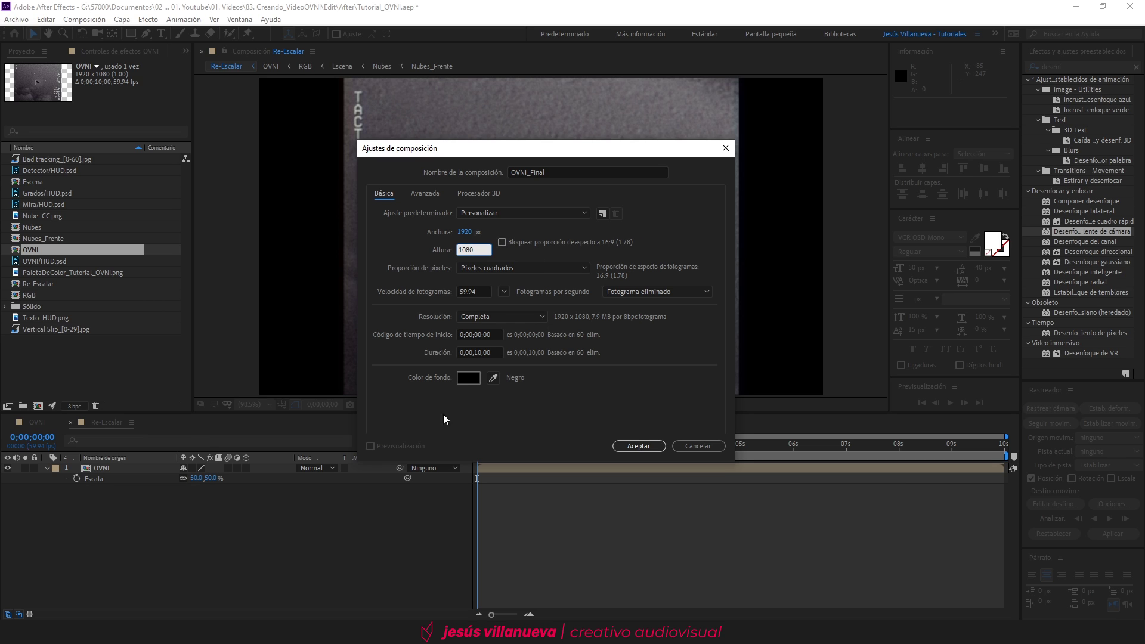
click(649, 447)
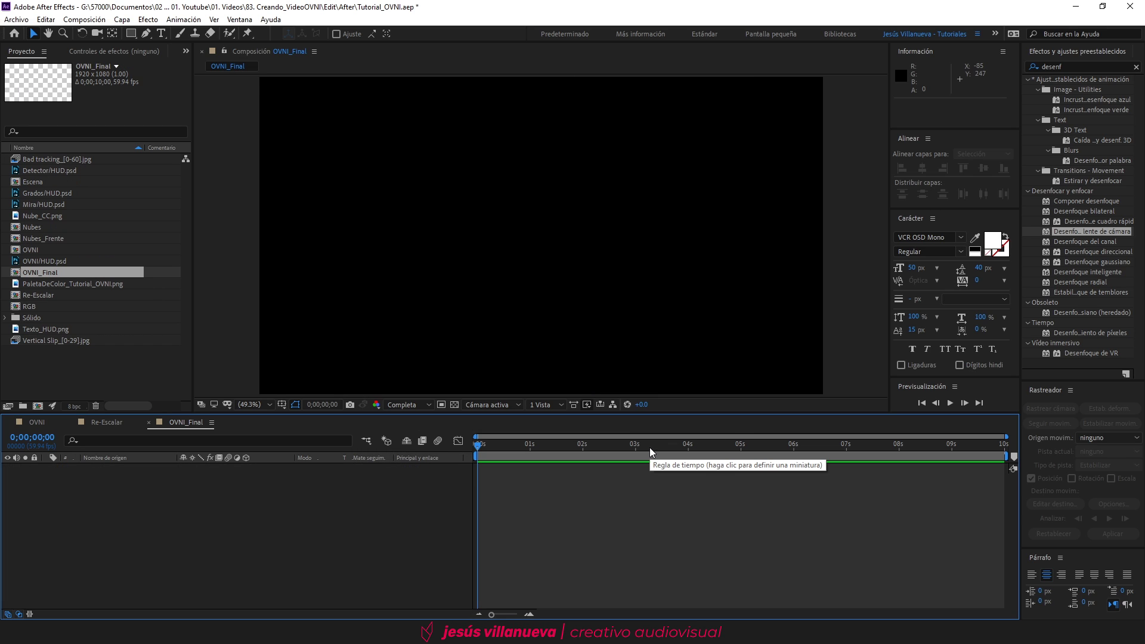
Step: Add the Re-Escalar composition to OVNI_Final as a layer and scale it to 200%
drag(53, 295, 166, 510)
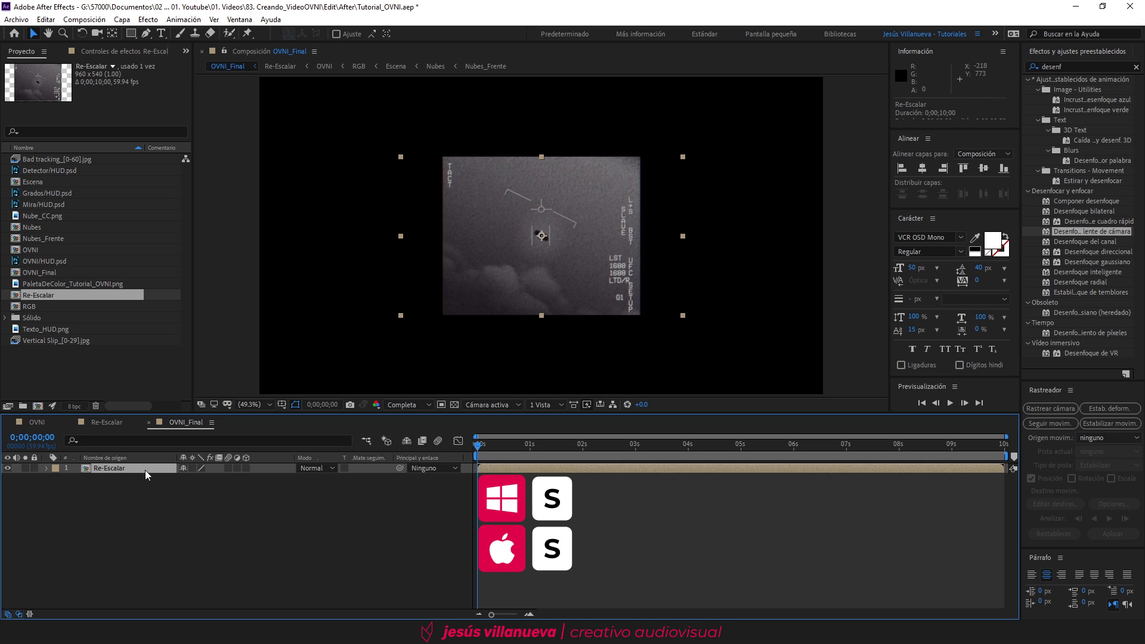
key(s)
click(191, 477)
text(200)
key(Return)
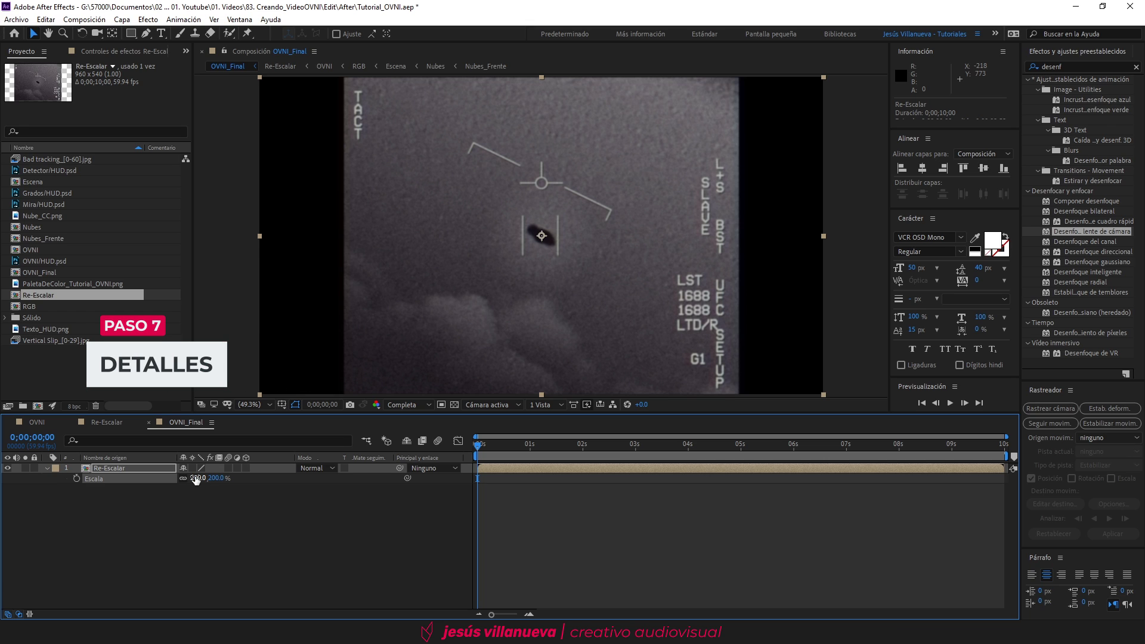
Step: Create an adjustment layer in OVNI_Final and name it Destello
right_click(195, 496)
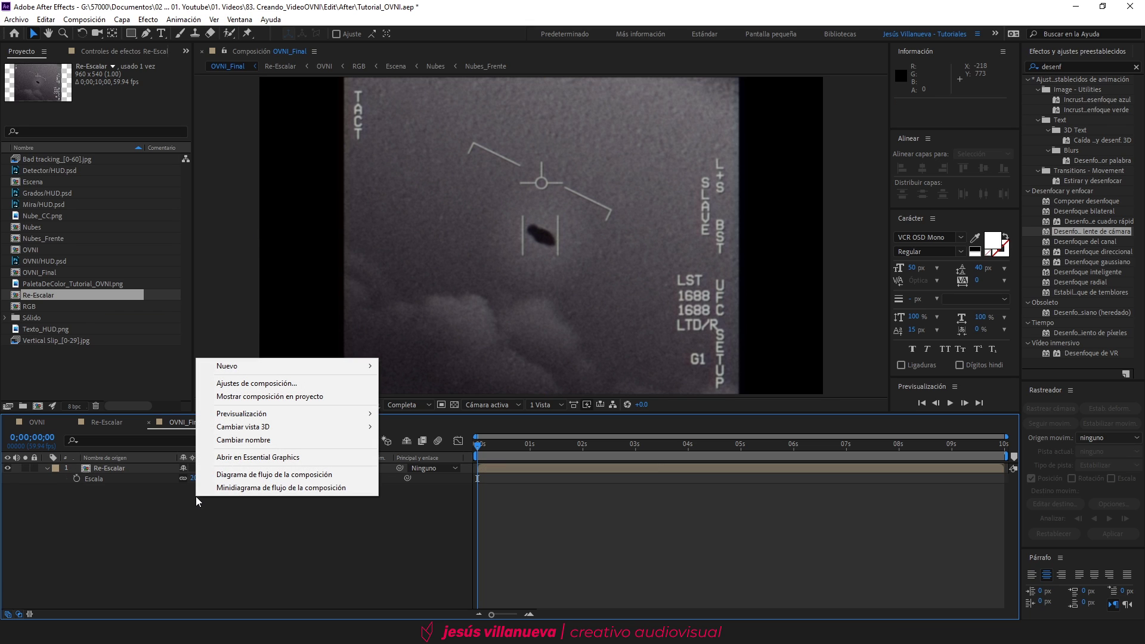
mouse_move(281, 365)
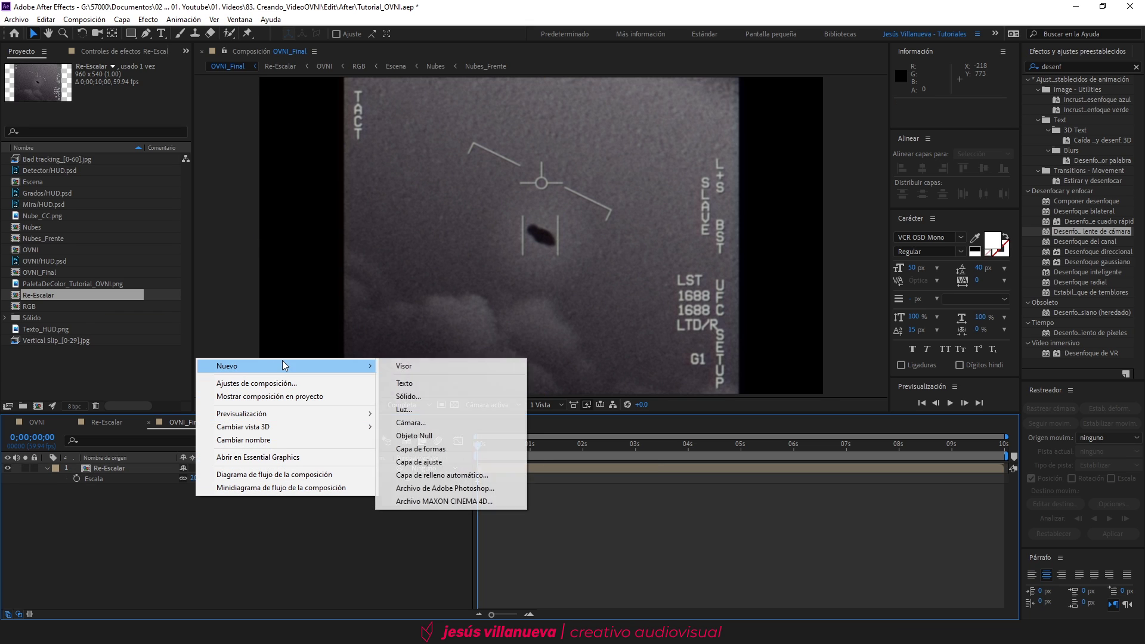
click(438, 462)
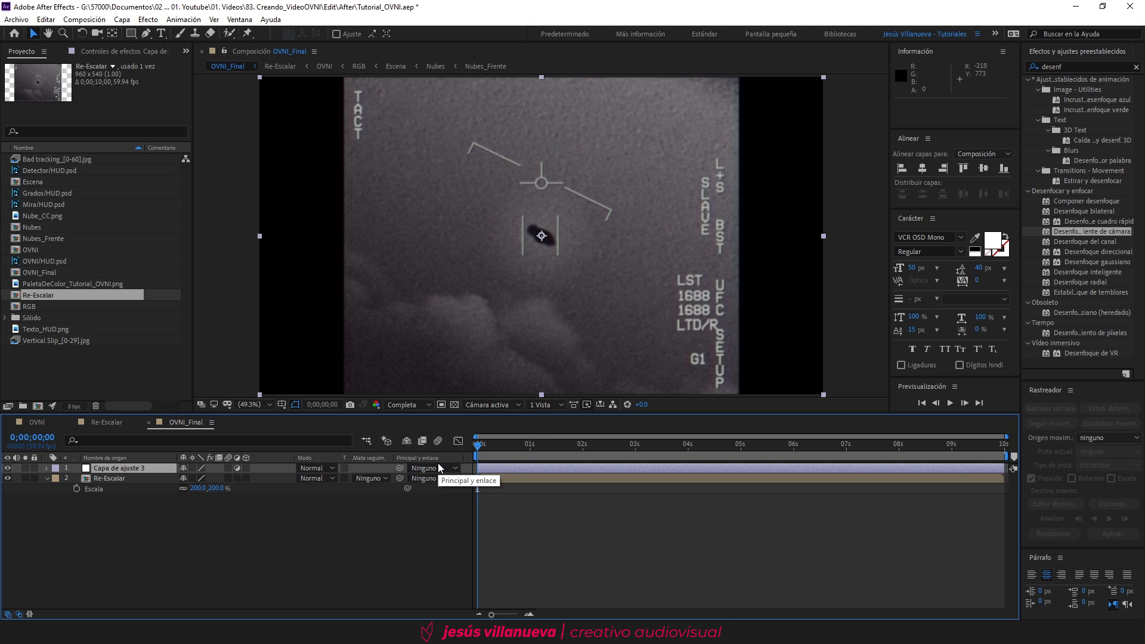
key(Return)
text(Destello)
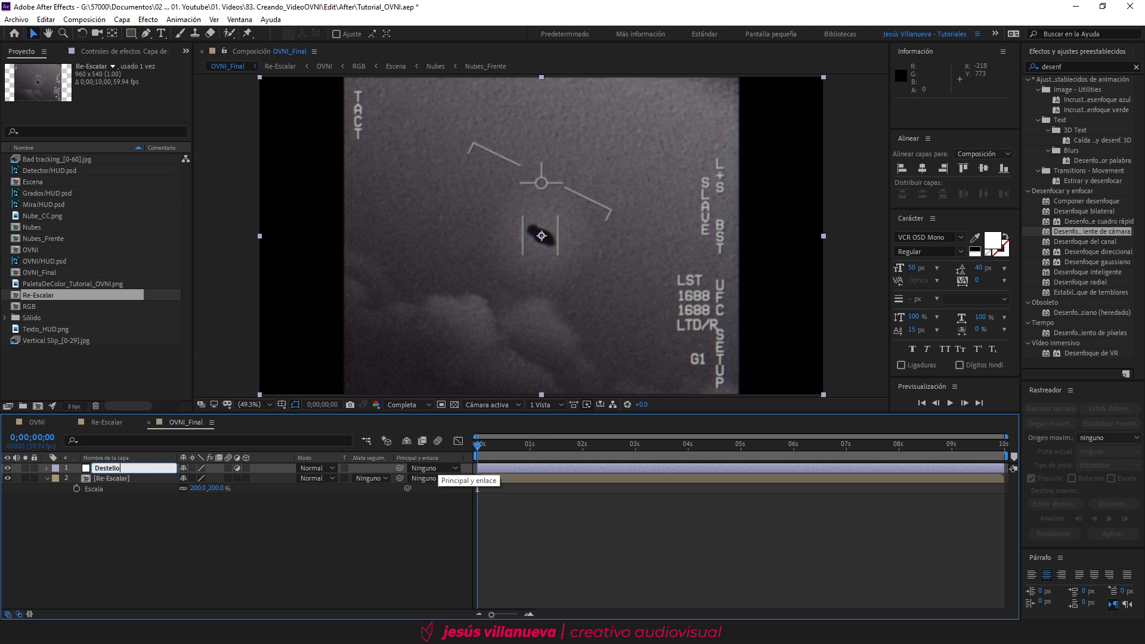
key(Return)
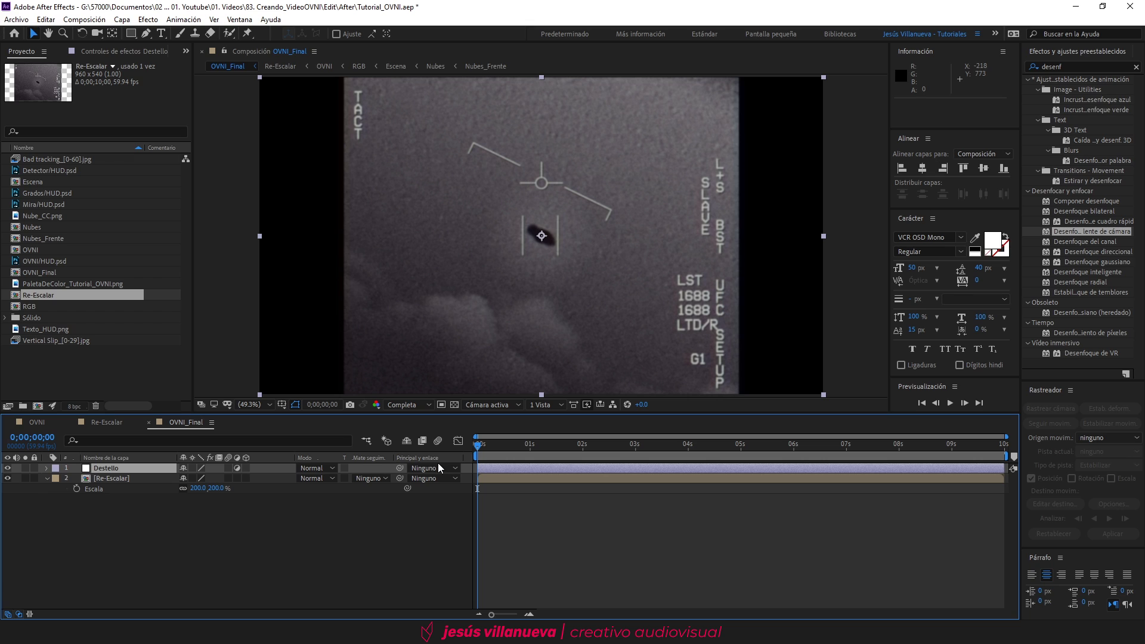
Step: Apply the Niveles effect to the Destello layer and set its input white to 240
key(ctrl+5)
text(nivele)
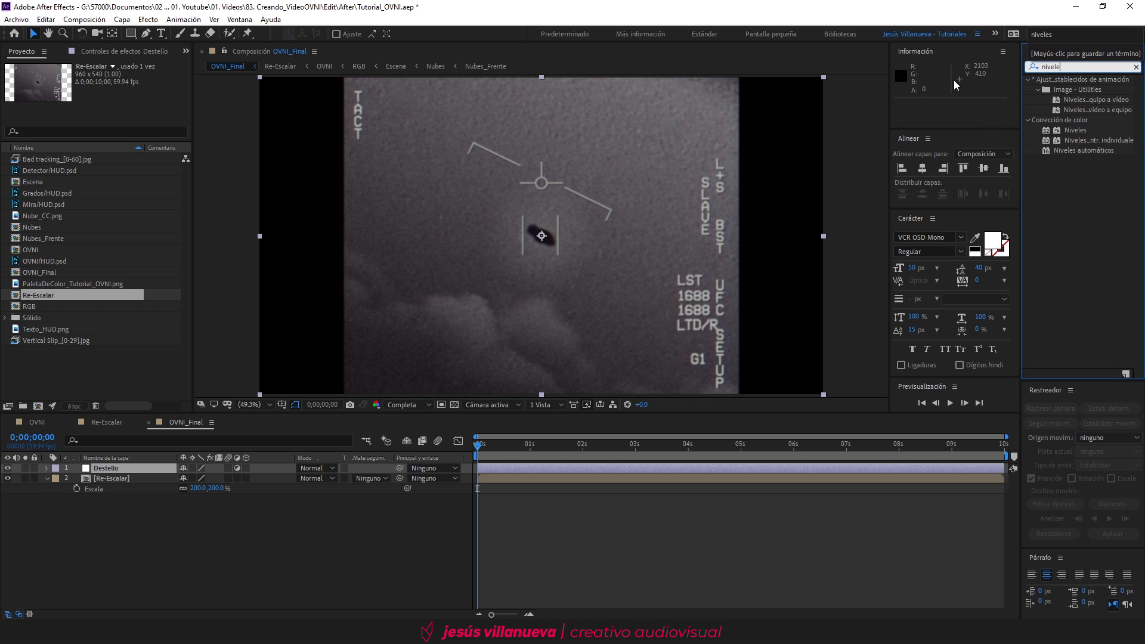
drag(1093, 130, 128, 470)
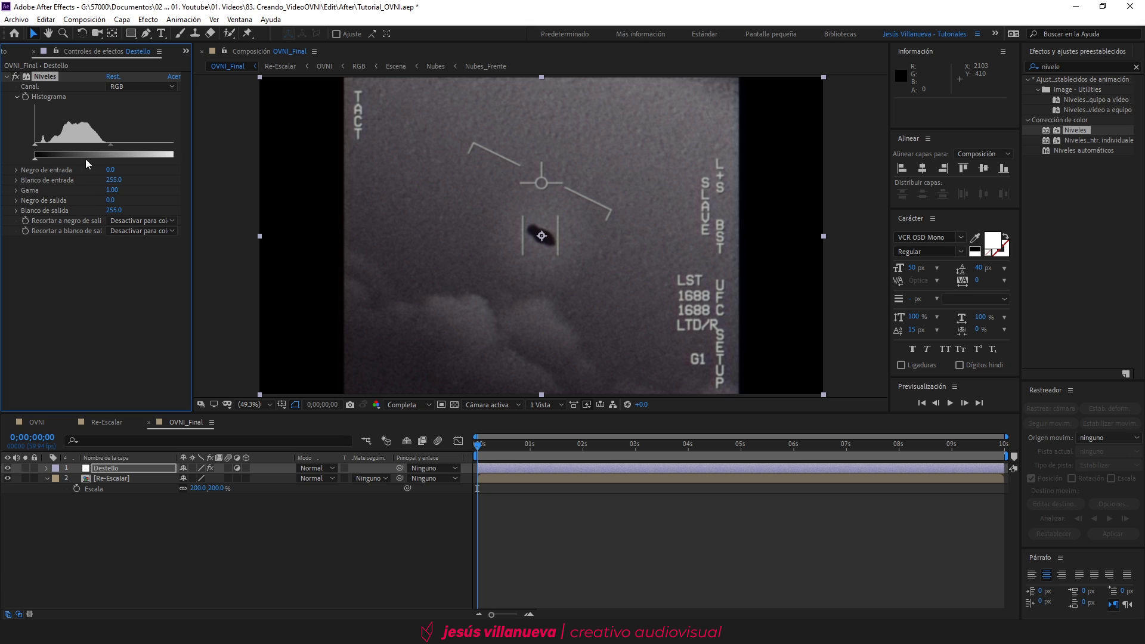
drag(113, 180, 112, 181)
Step: Add the expression wiggle(50,100) to the Destello layer's opacity, copying it from the Expresiones_VideoOVNI.txt notes in Notepad
click(162, 467)
key(t)
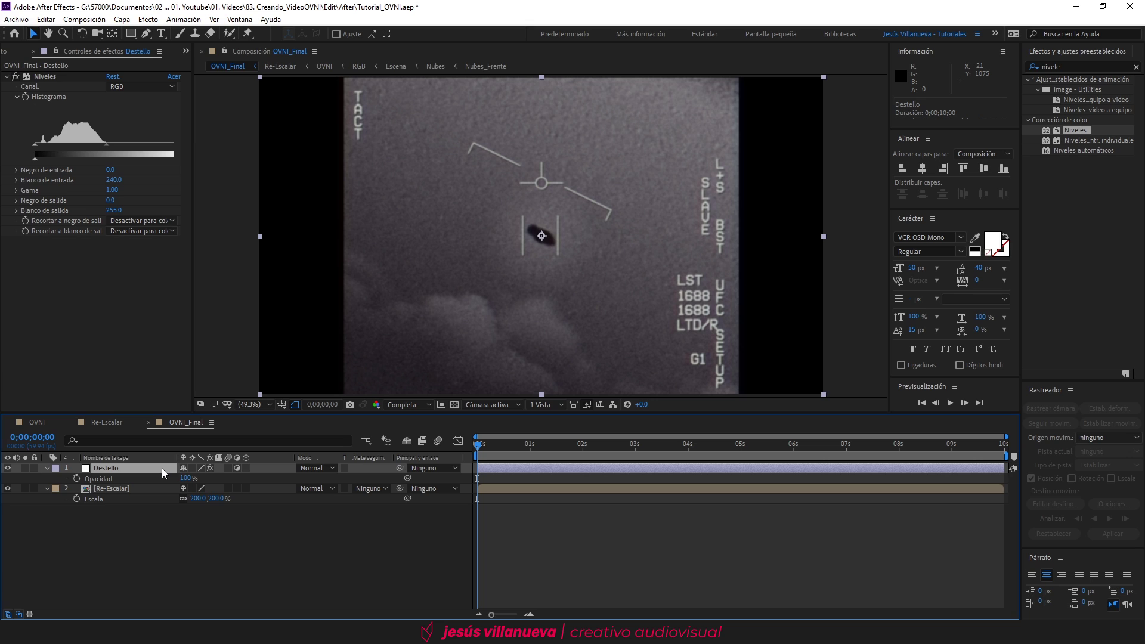
alt+click(76, 478)
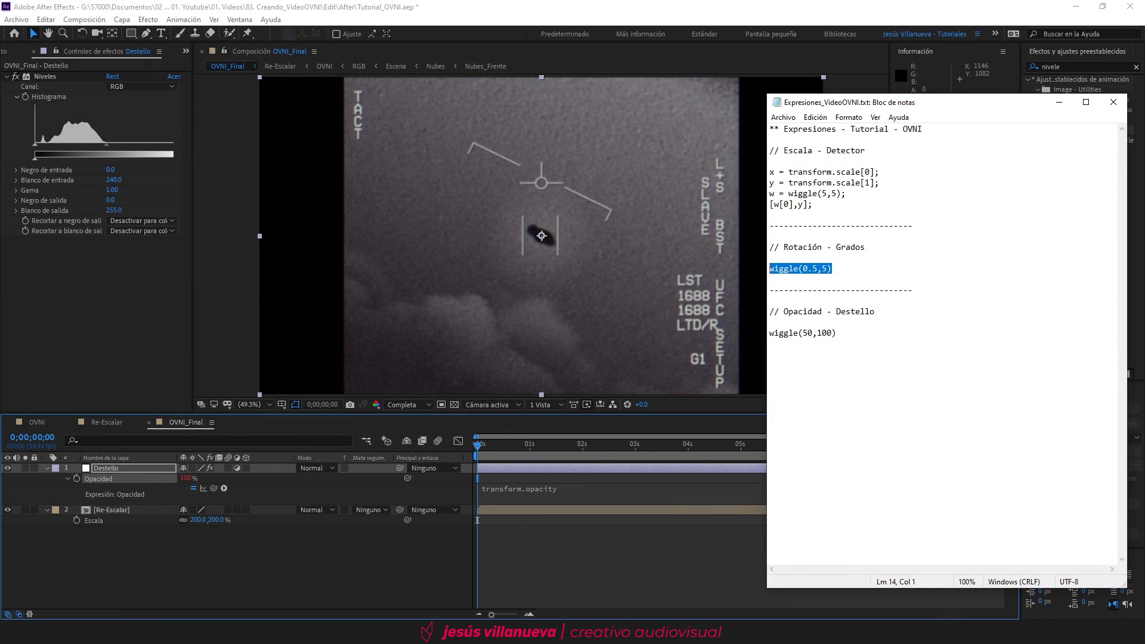
drag(836, 333, 708, 336)
key(ctrl+c)
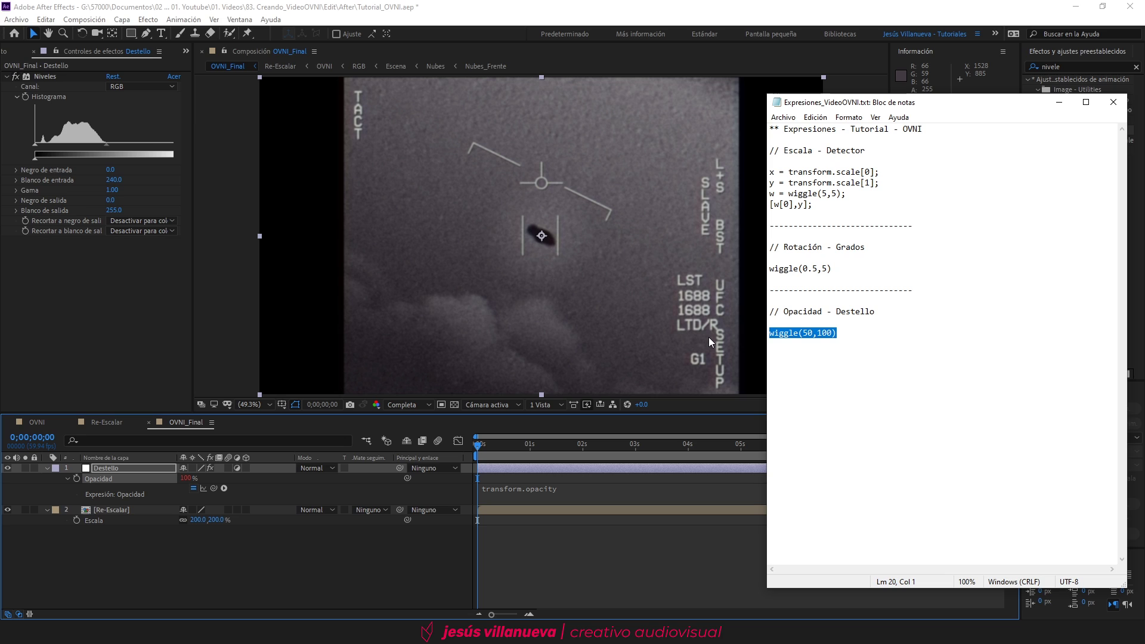
key(alt+Tab)
click(554, 495)
key(ctrl+v)
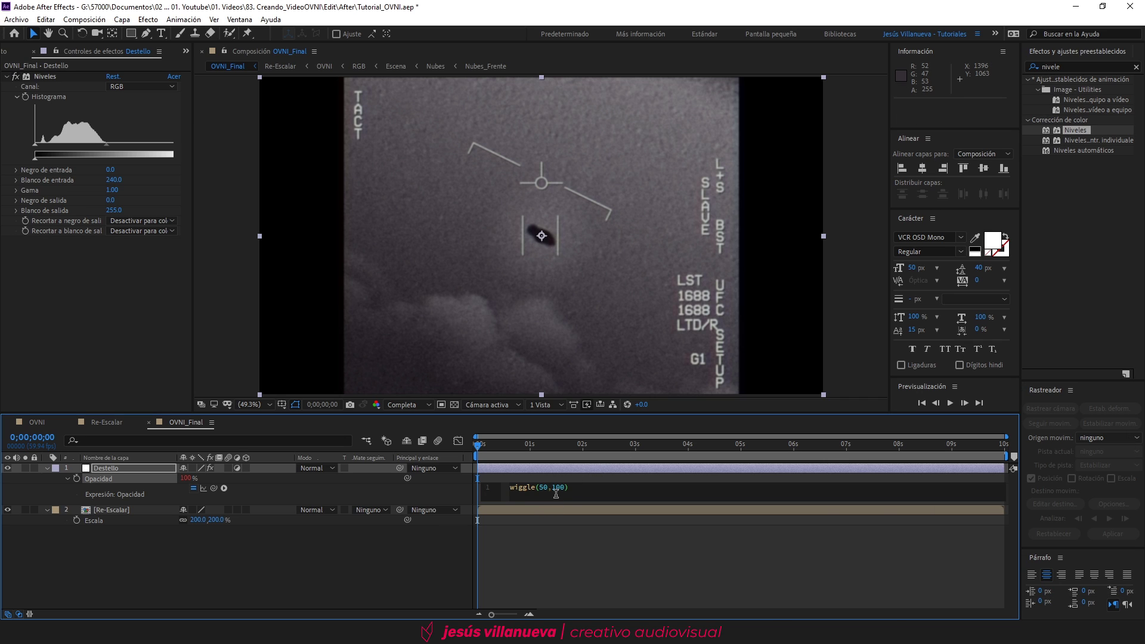
click(433, 575)
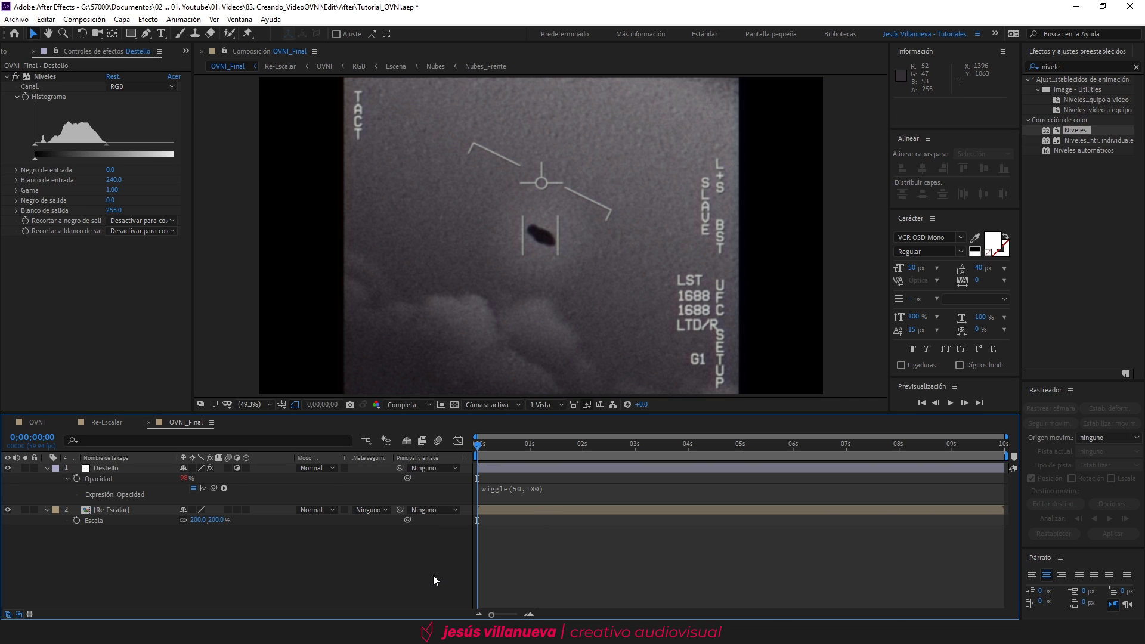
Step: Enable motion blur for the OVNI_Final composition and play its preview
click(442, 442)
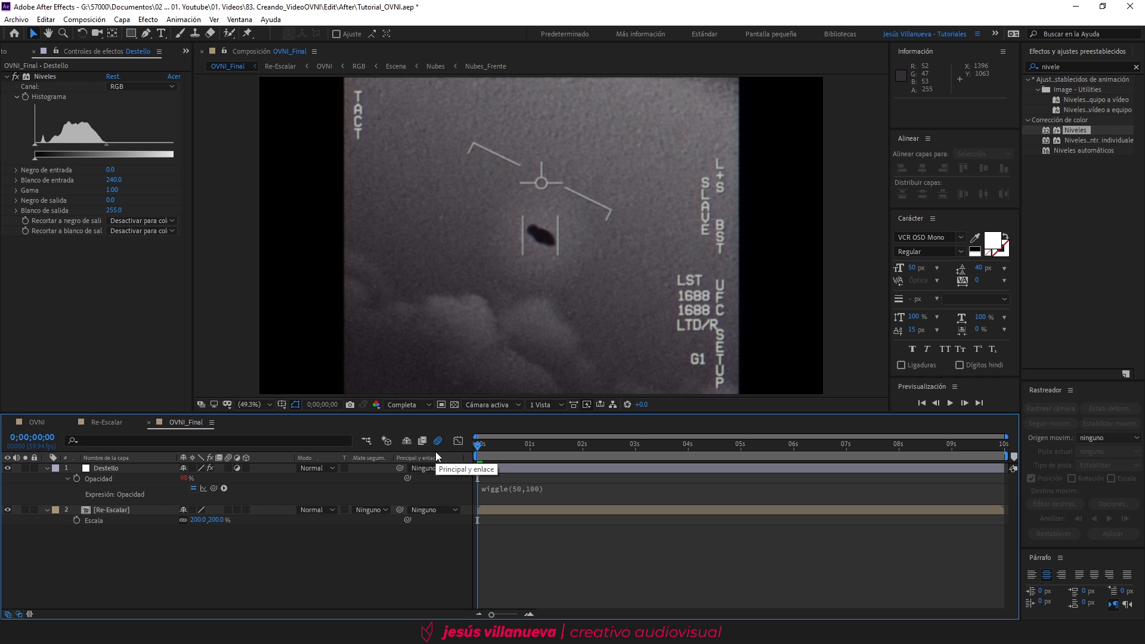
key(space)
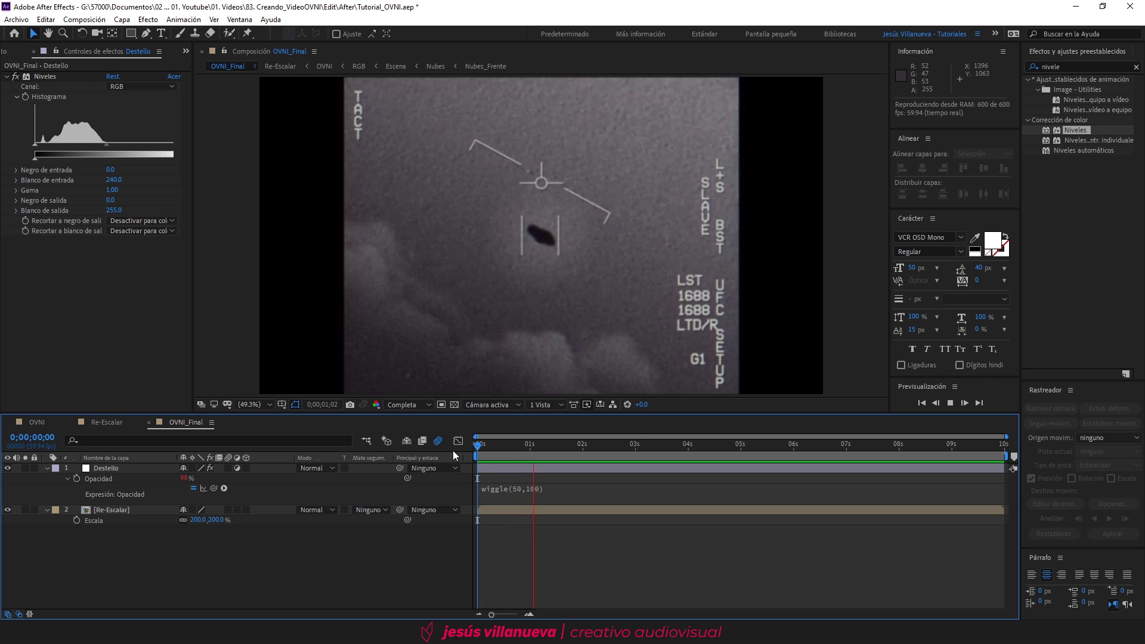